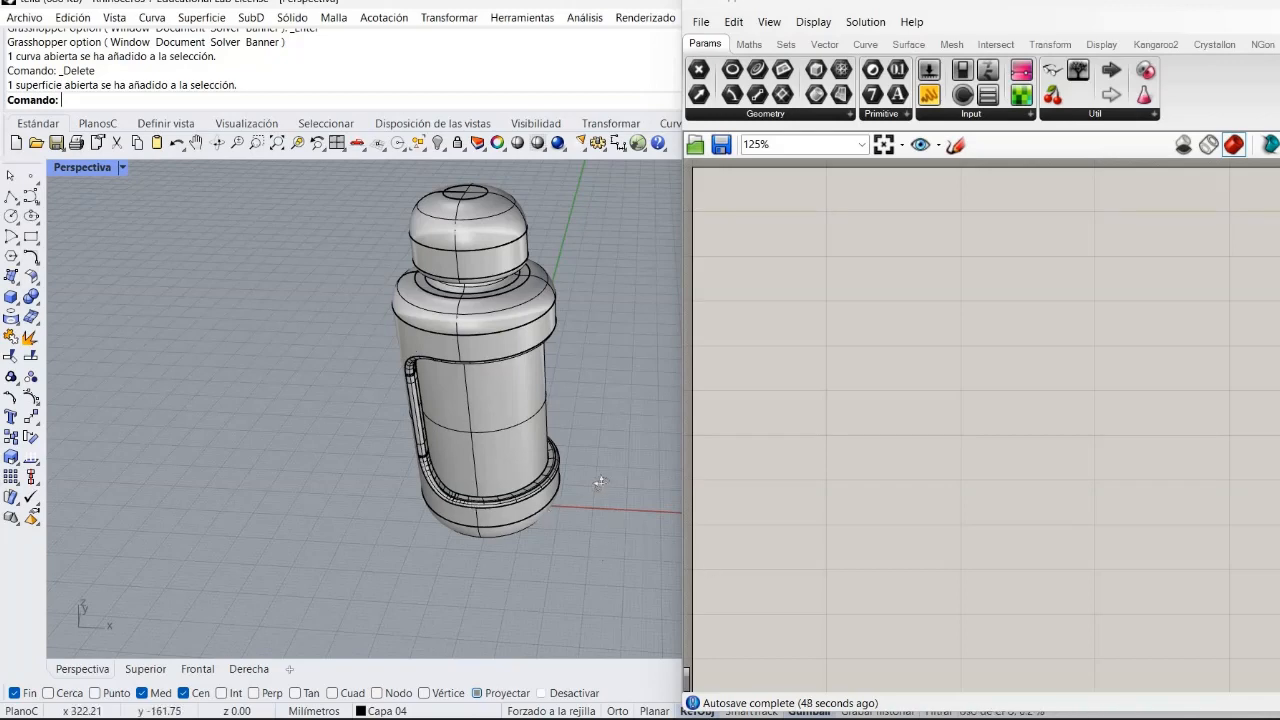
Examine the bottle model and its grip surface in the perspective viewport.
mouse_move(580, 458)
right_mouse_down()
mouse_move(500, 443)
mouse_move(643, 556)
mouse_move(595, 470)
right_mouse_up()
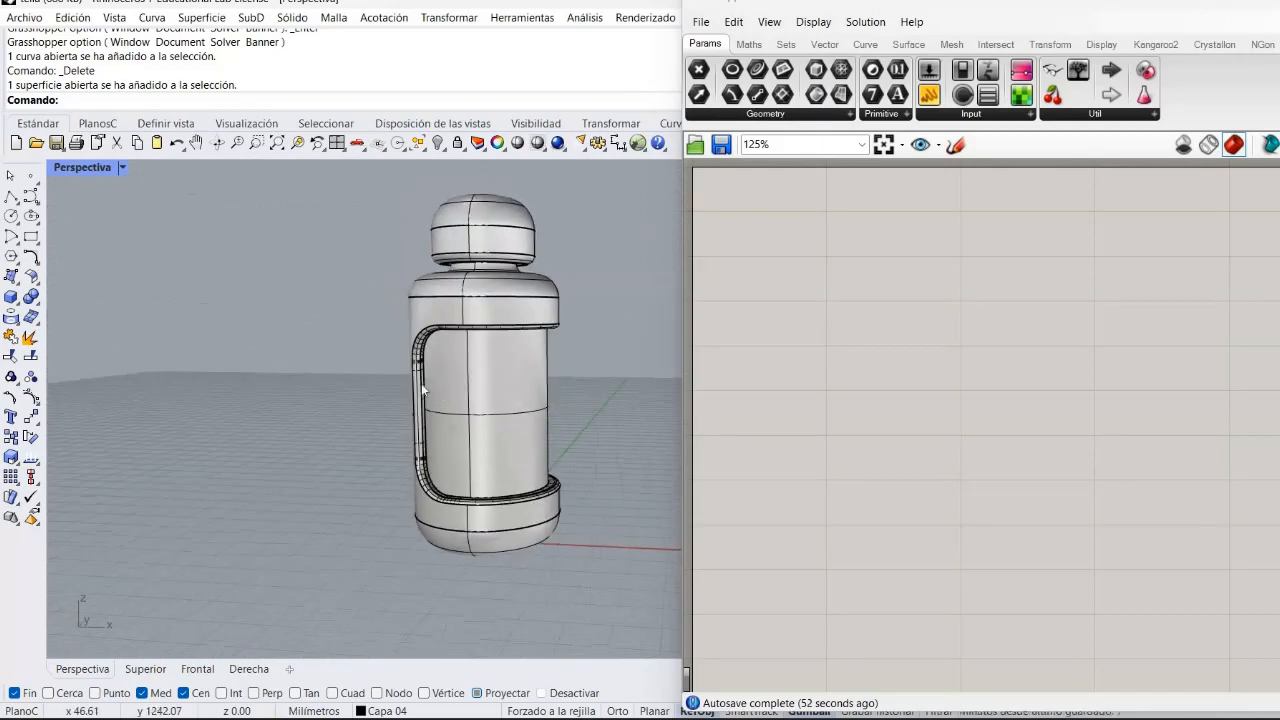
left_click(502, 424)
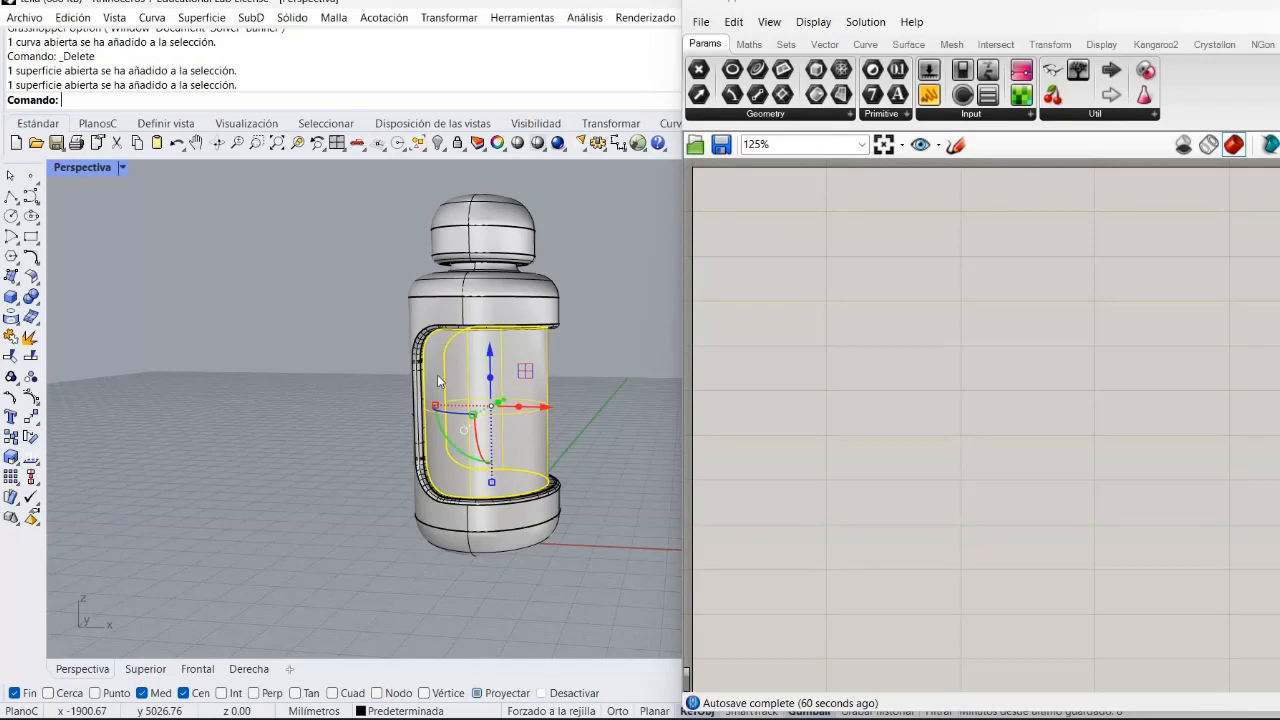
left_click(620, 360)
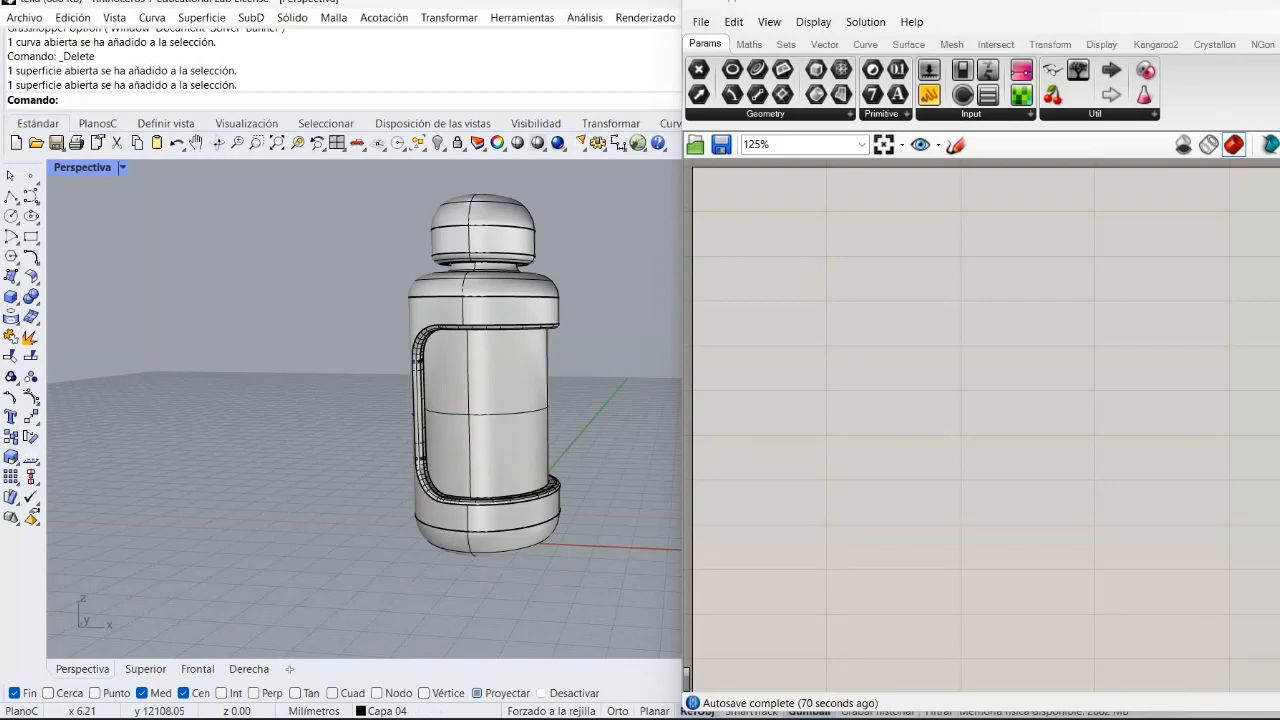
Hide the botella and tapa layers so only the body surfaces remain.
left_click(1262, 3)
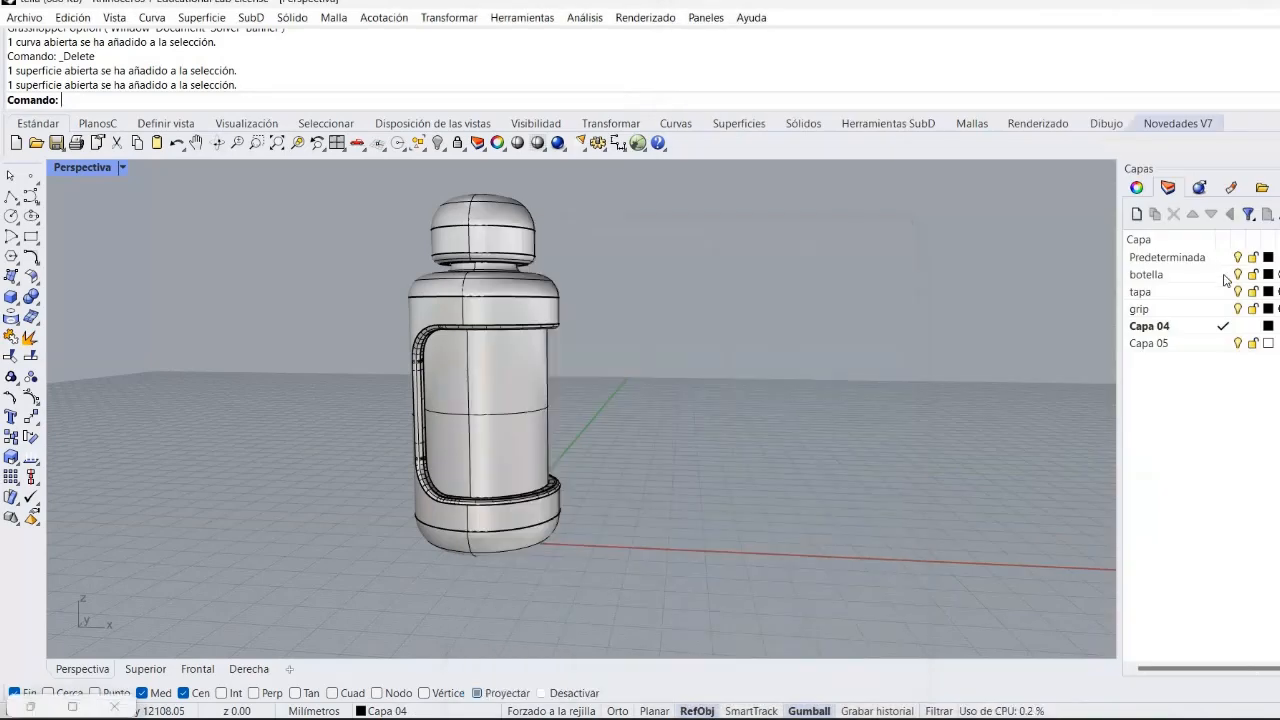
left_click(1228, 259)
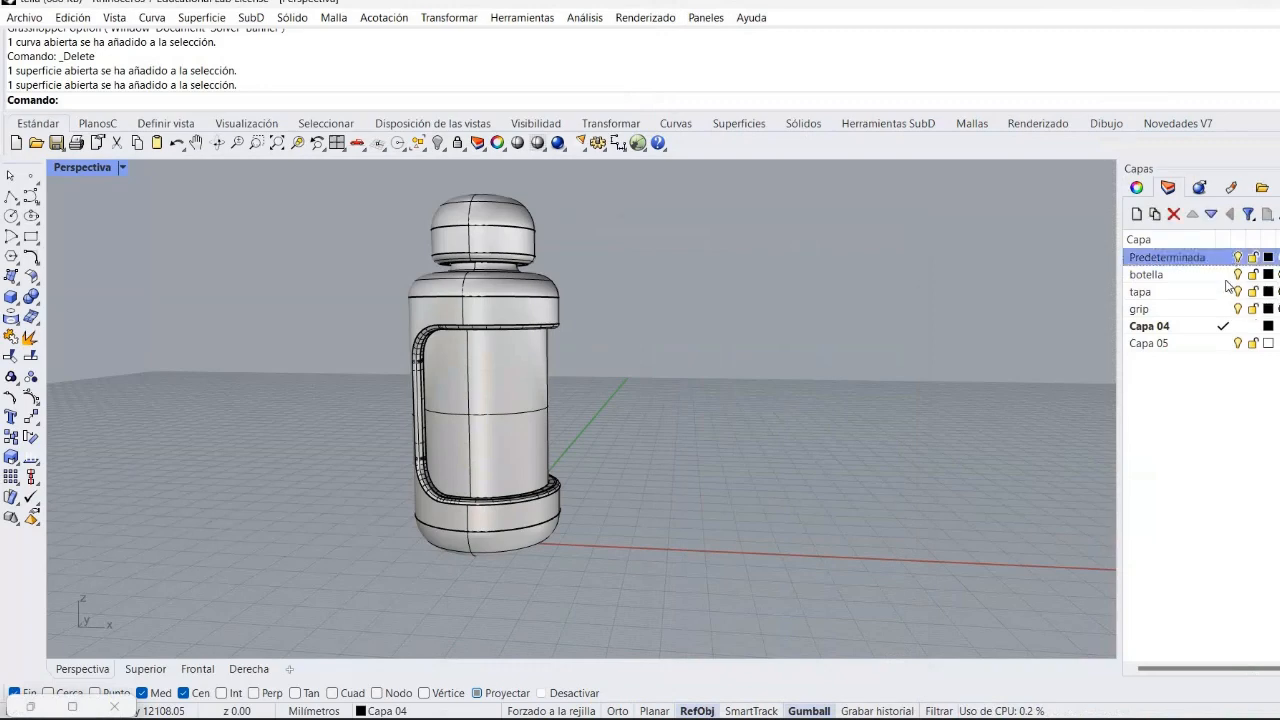
left_click(1238, 275)
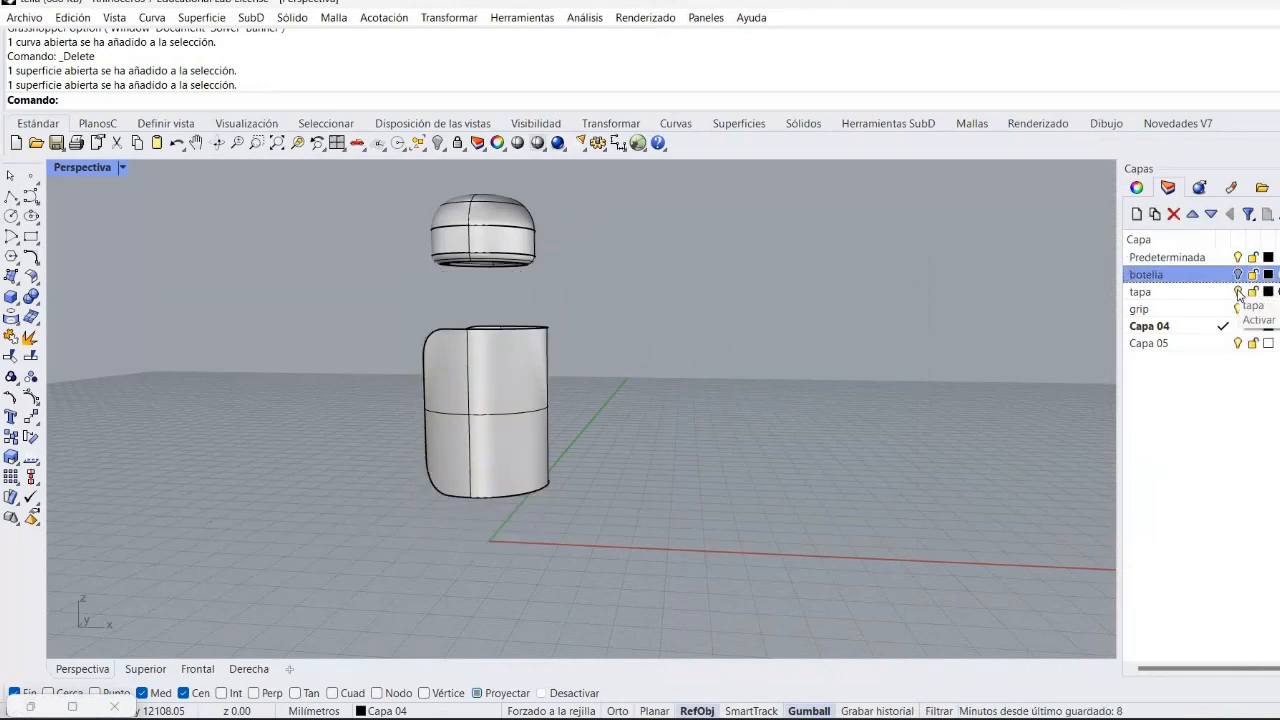
left_click(1238, 292)
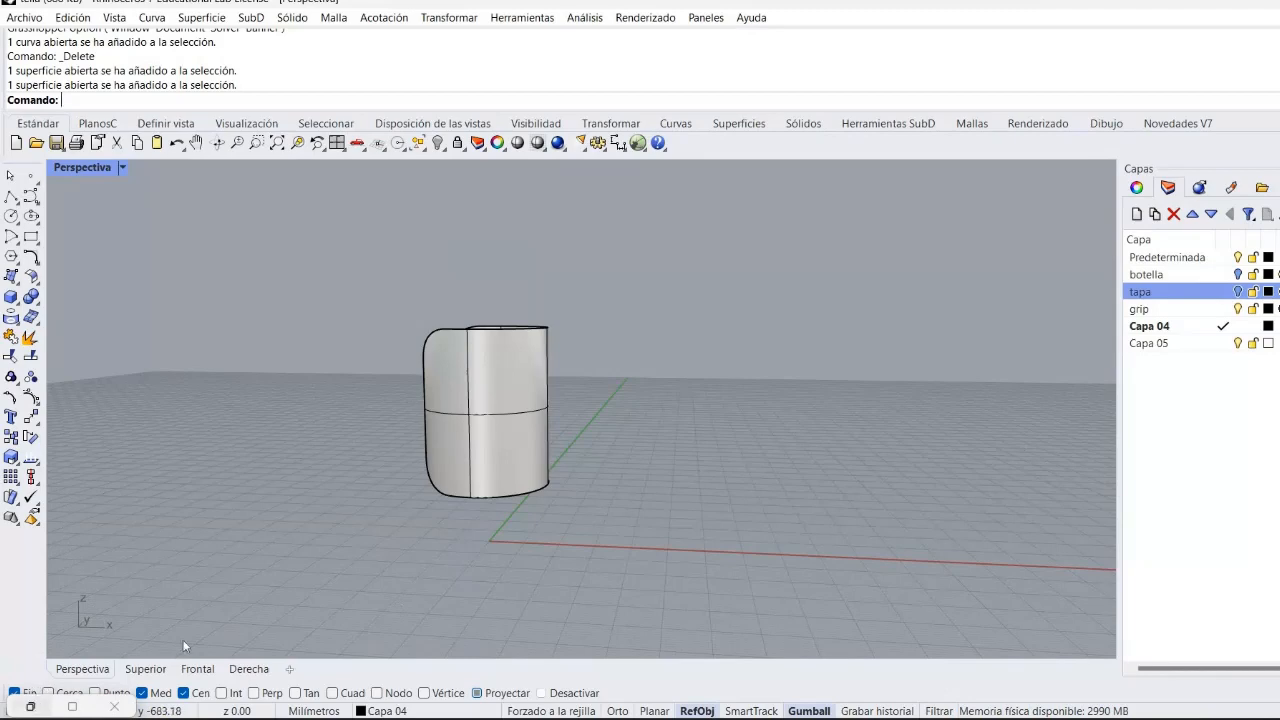
Add a Surface parameter in Grasshopper and reference the bottle body surface into it.
left_click(31, 706)
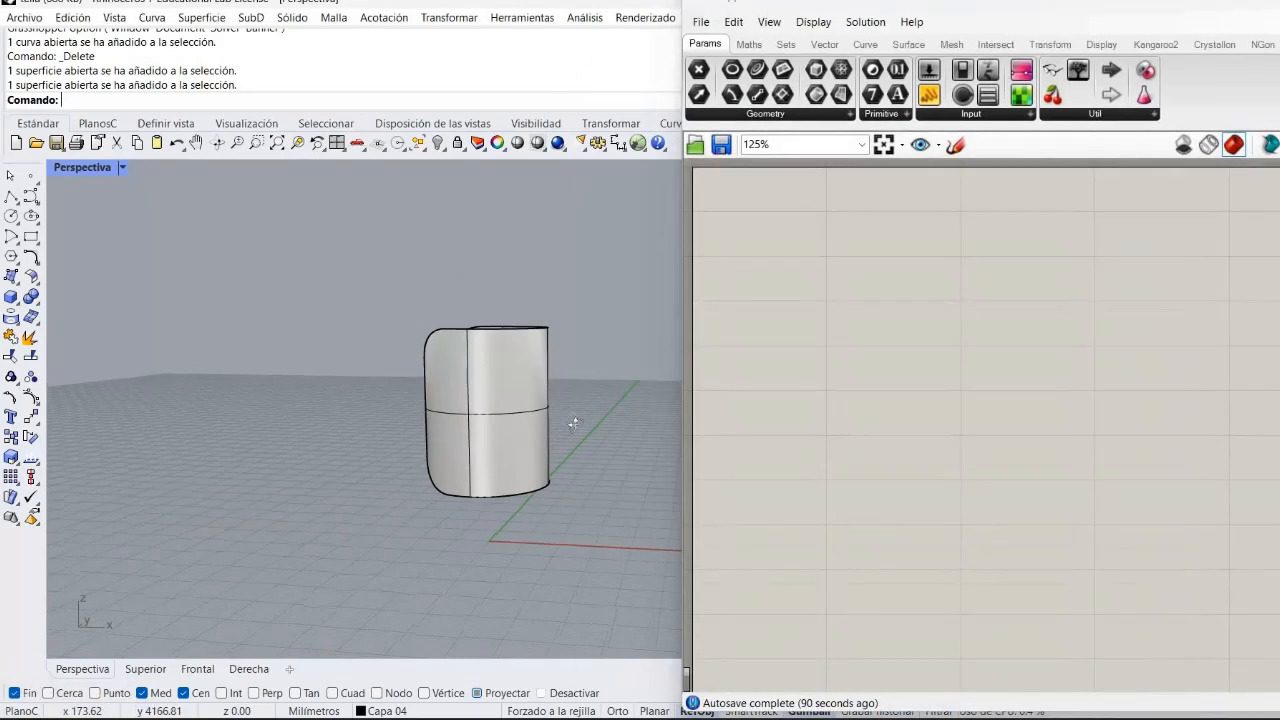
right_click_drag(573, 423, 520, 462)
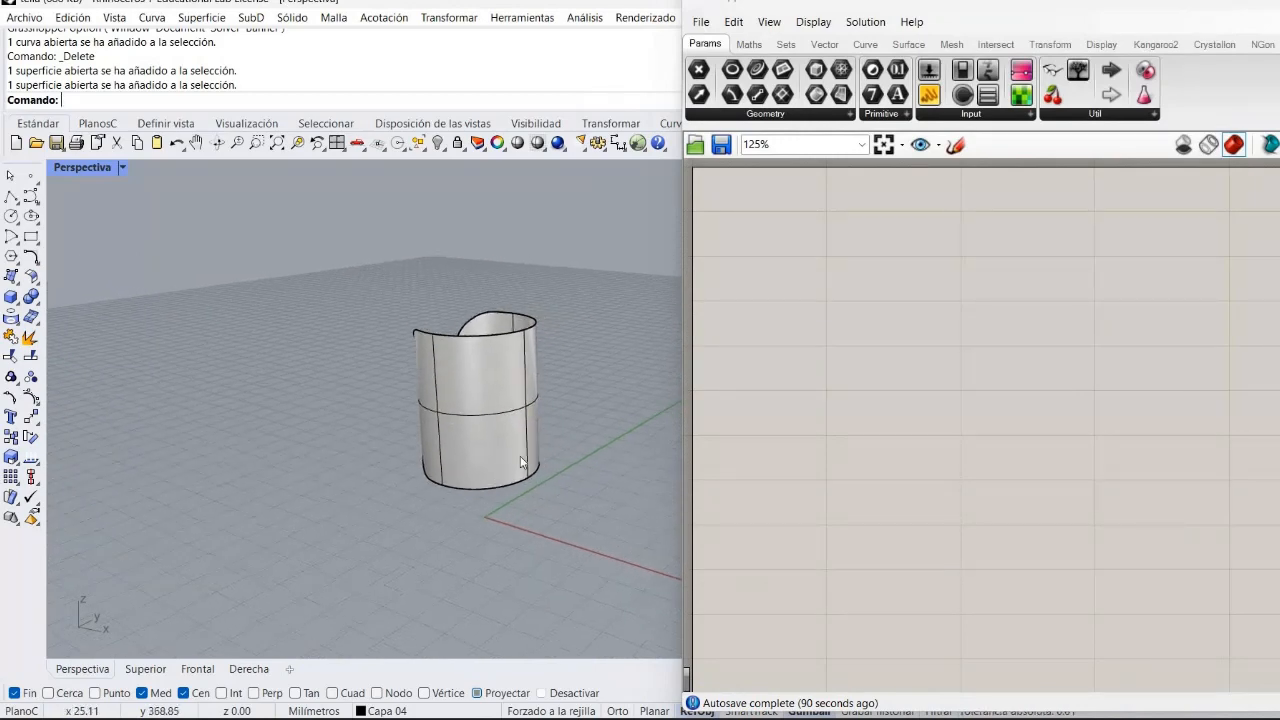
right_click_drag(649, 412, 234, 554)
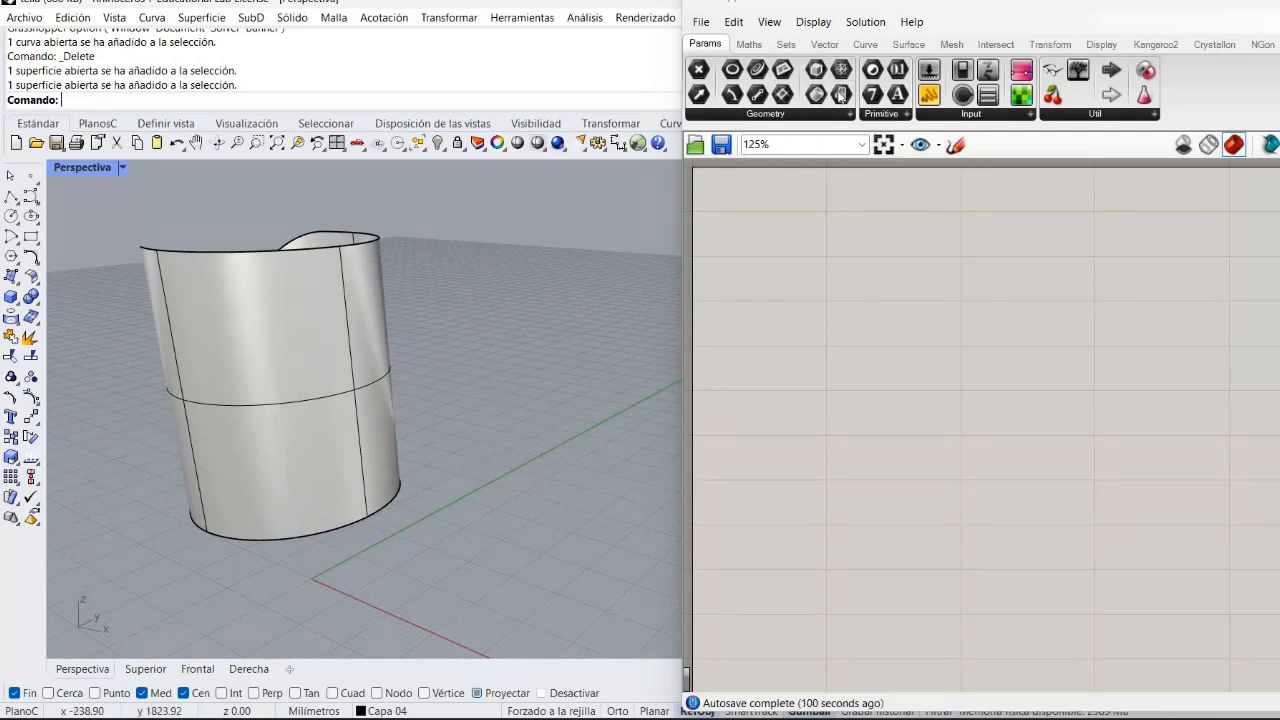
left_click_drag(840, 95, 797, 266)
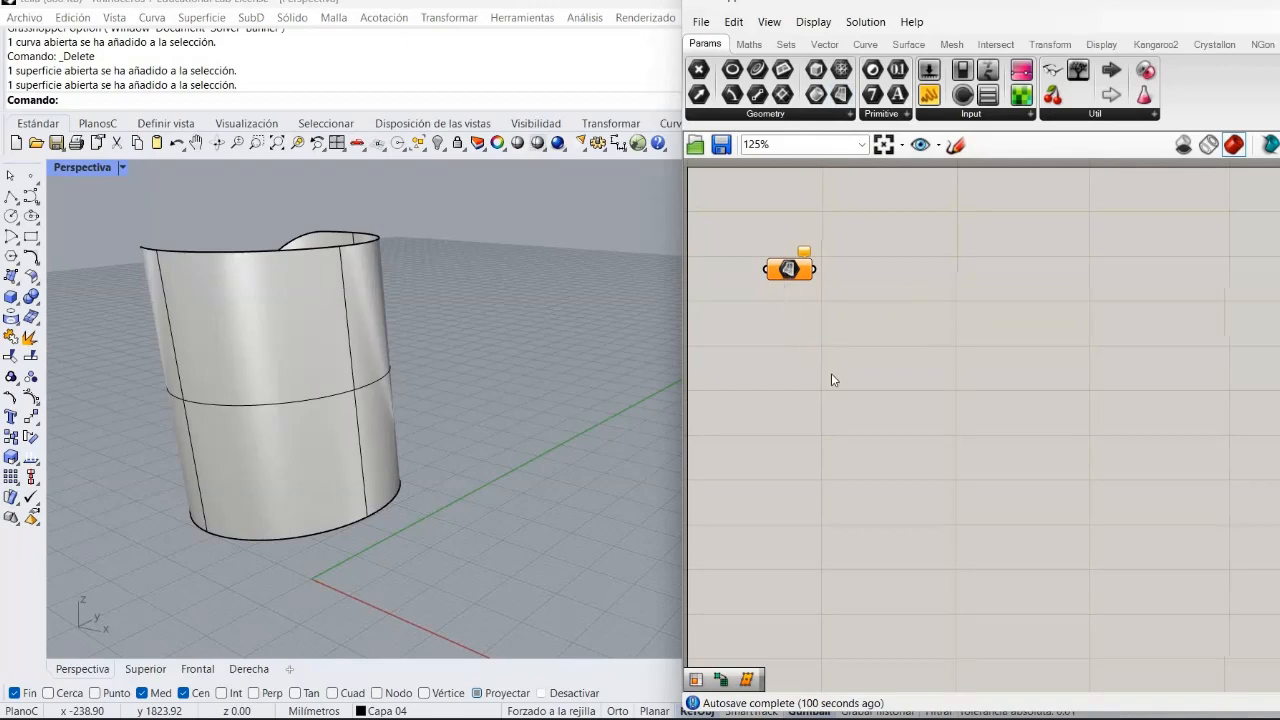
right_click(786, 272)
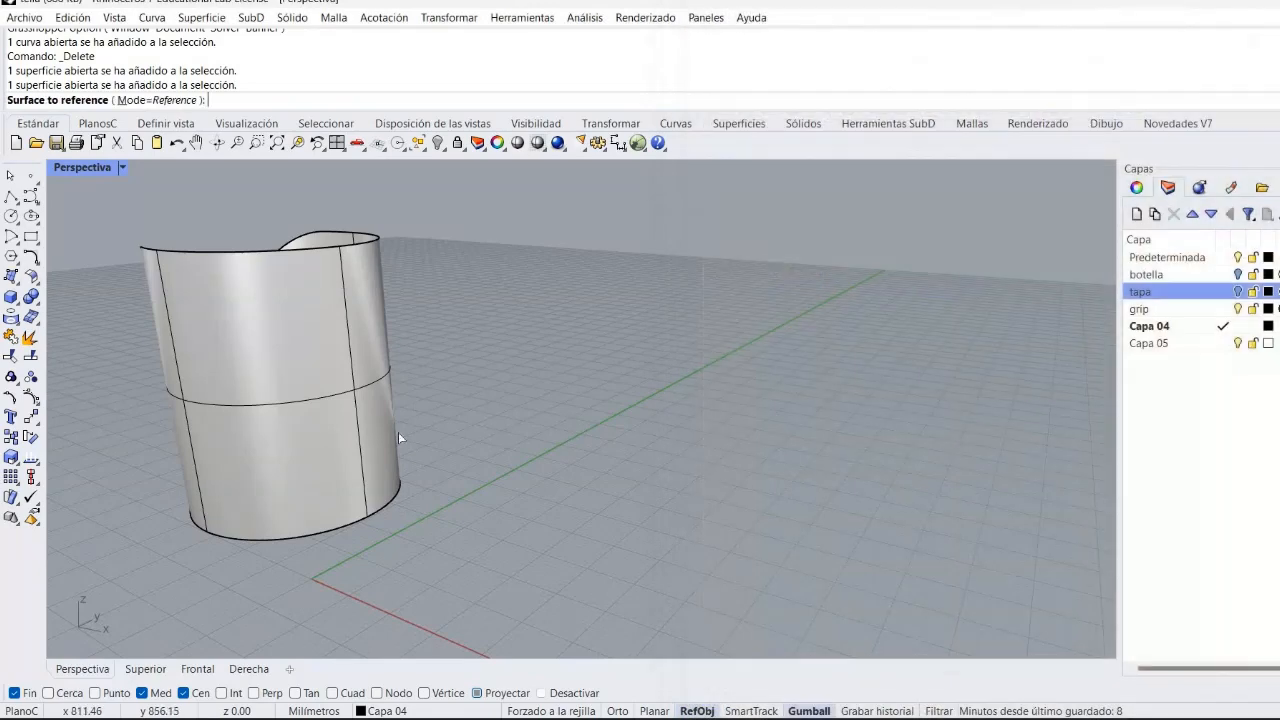
left_click(254, 432)
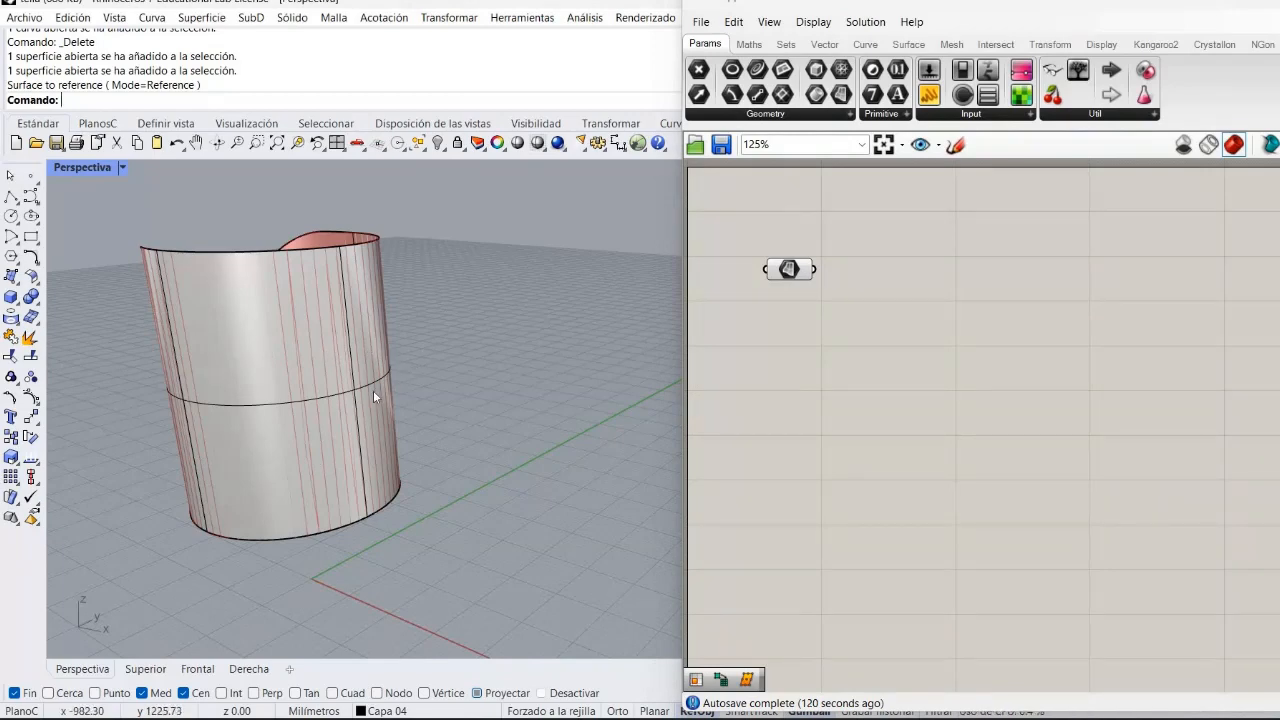
Hide the referenced body surface in Rhino so only the Grasshopper preview shows.
left_click(408, 244)
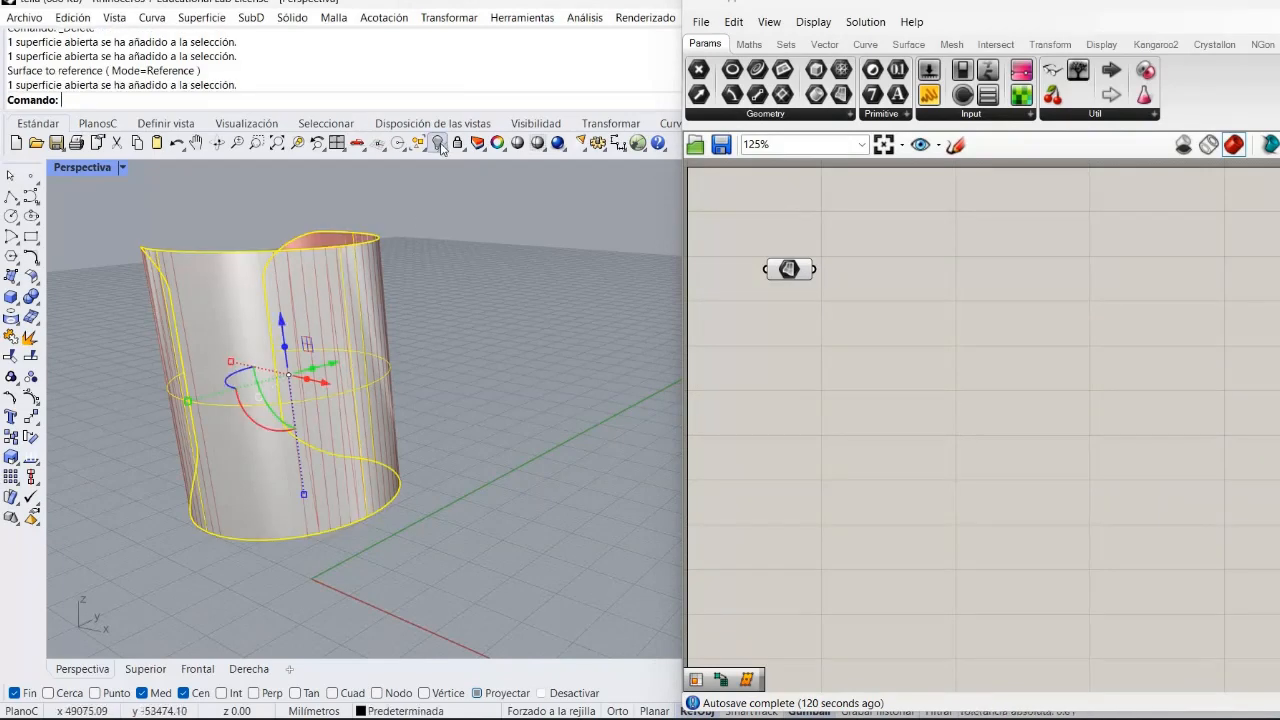
left_click(439, 143)
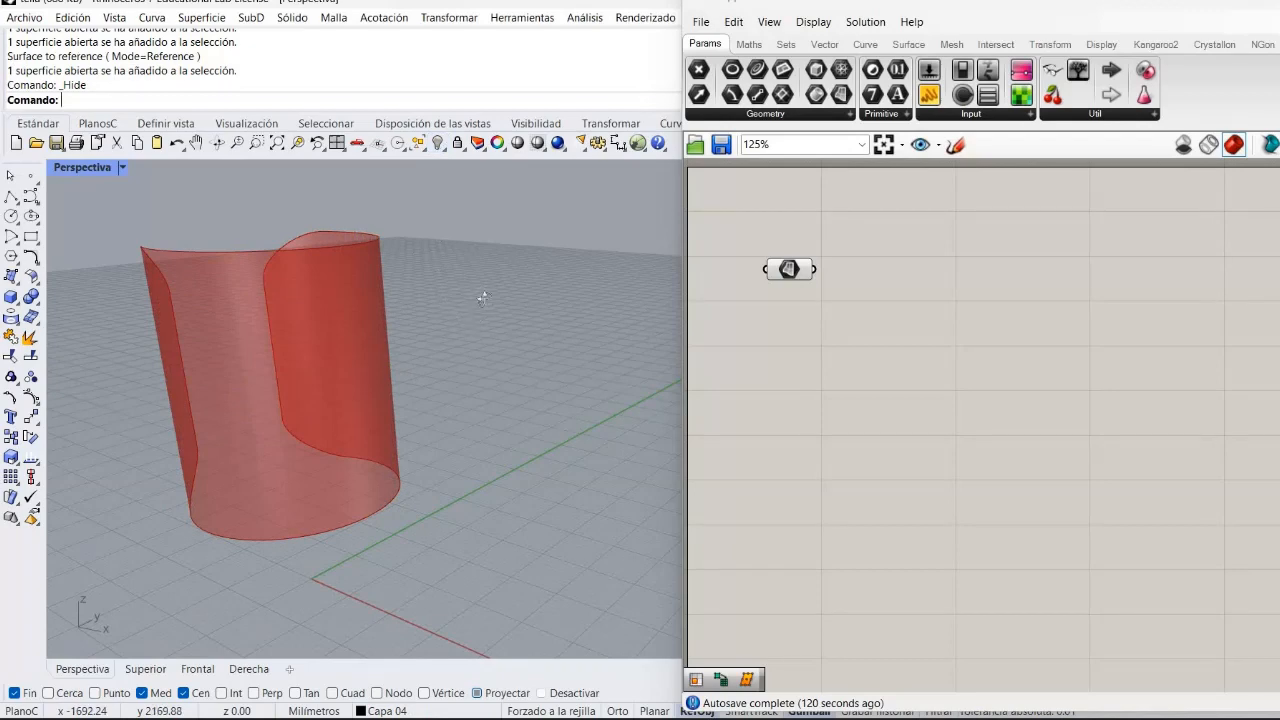
right_click_drag(482, 298, 520, 305)
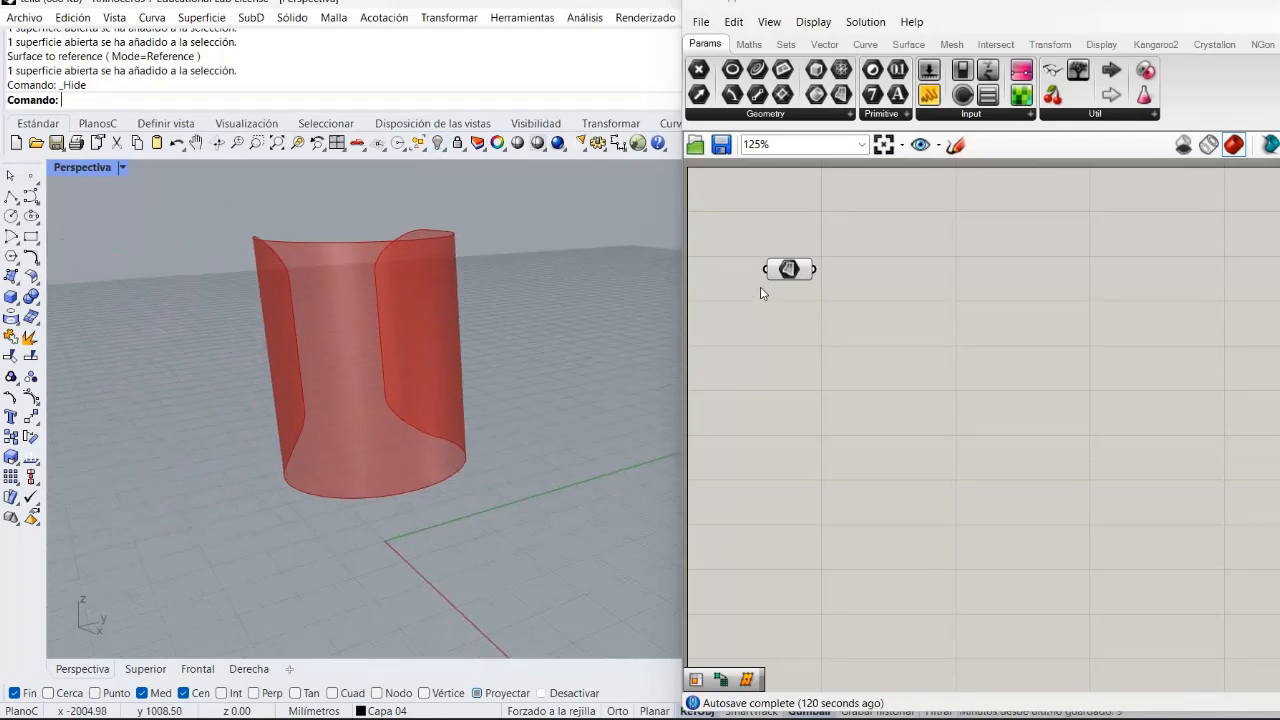
Reposition the Surface parameter on the Grasshopper canvas.
left_click_drag(777, 258, 751, 226)
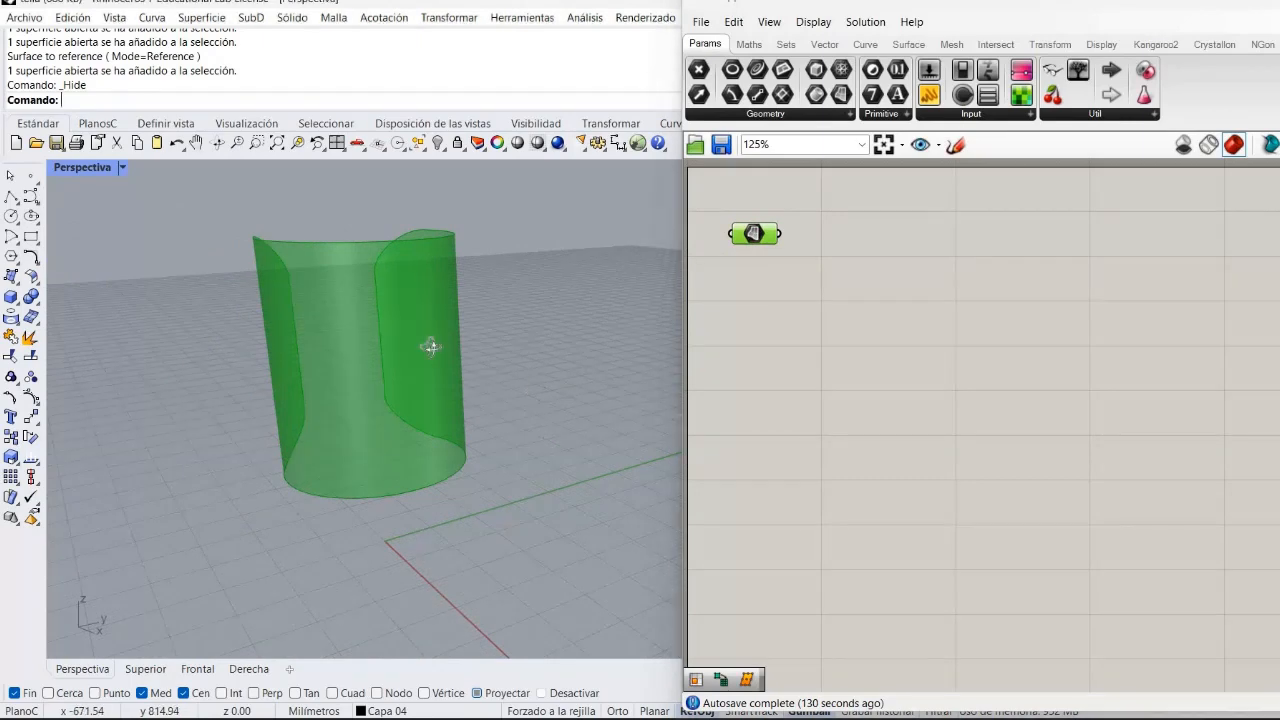
right_click_drag(429, 346, 537, 400)
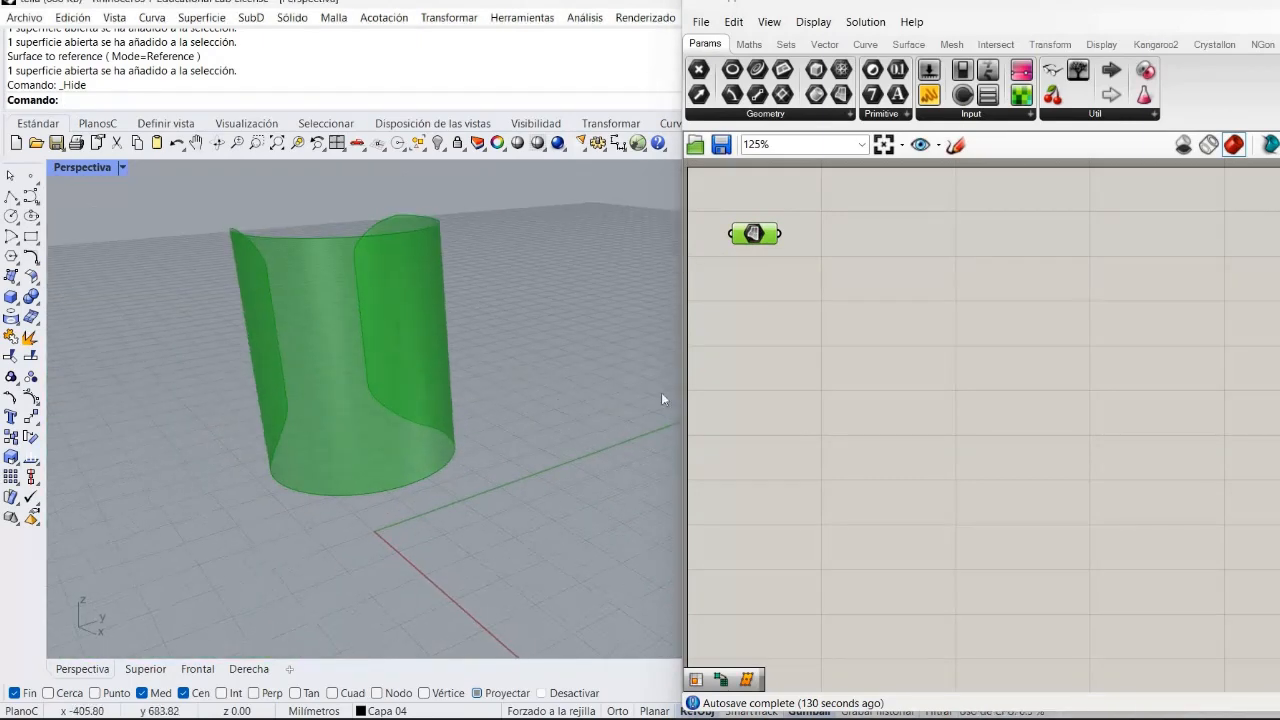
left_click(776, 393)
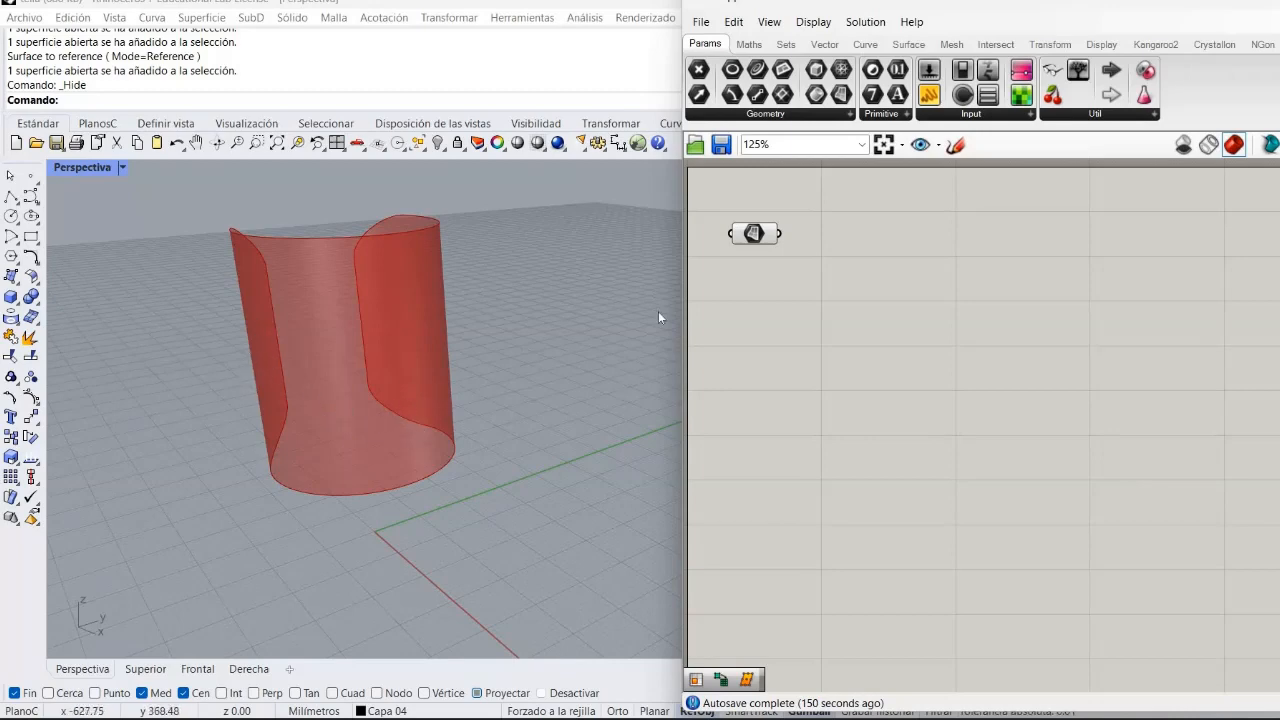
right_click_drag(898, 429, 903, 428)
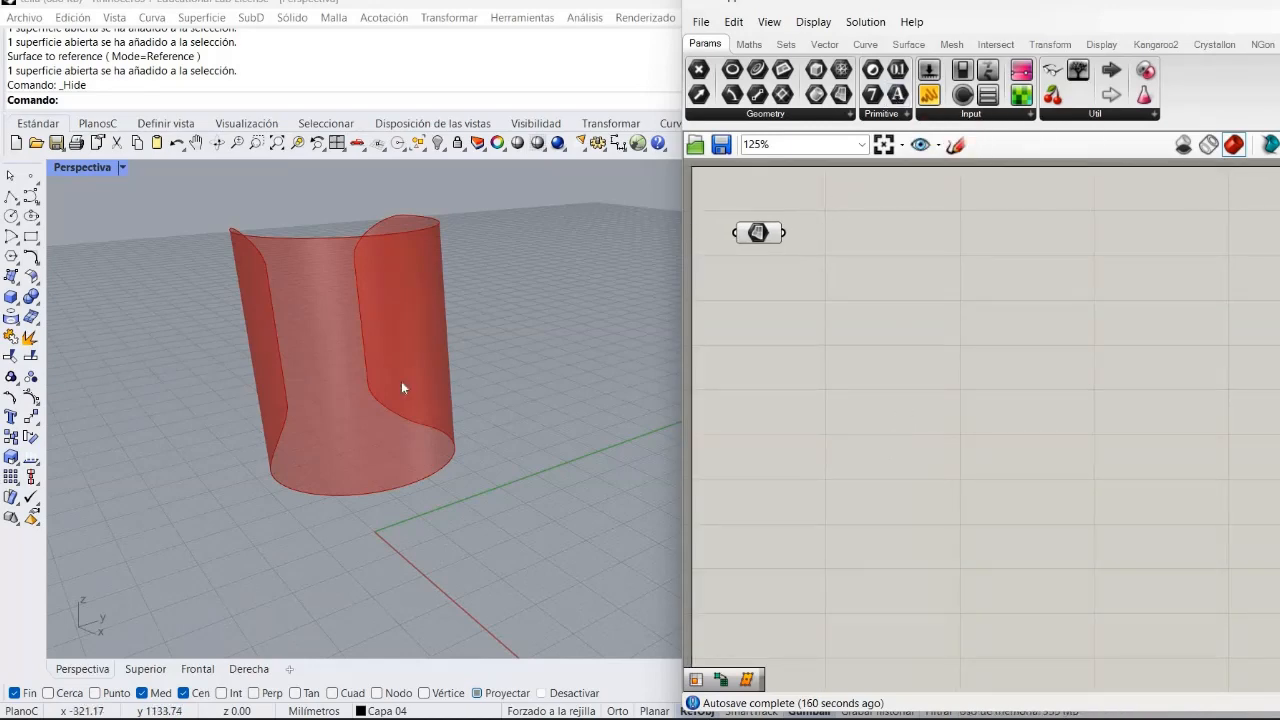
Add a Surface Frames component and connect the Surface parameter to its Surface input.
left_click(908, 44)
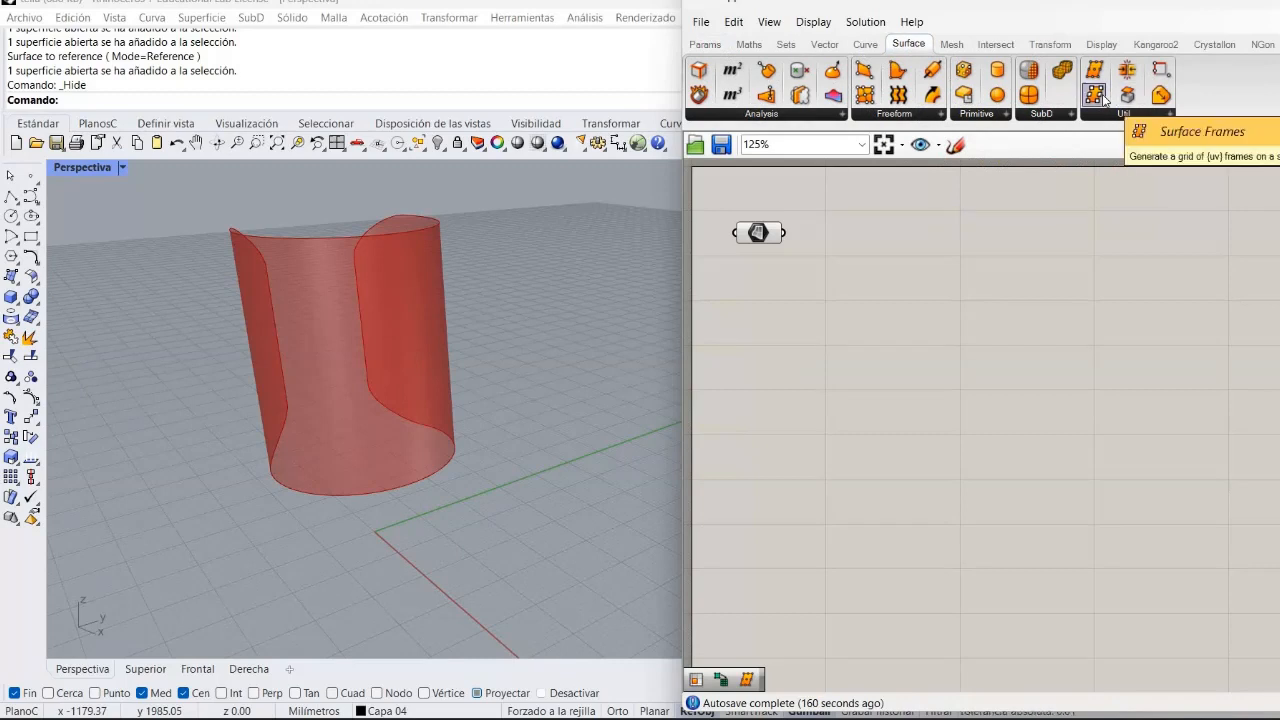
left_click_drag(1103, 97, 893, 301)
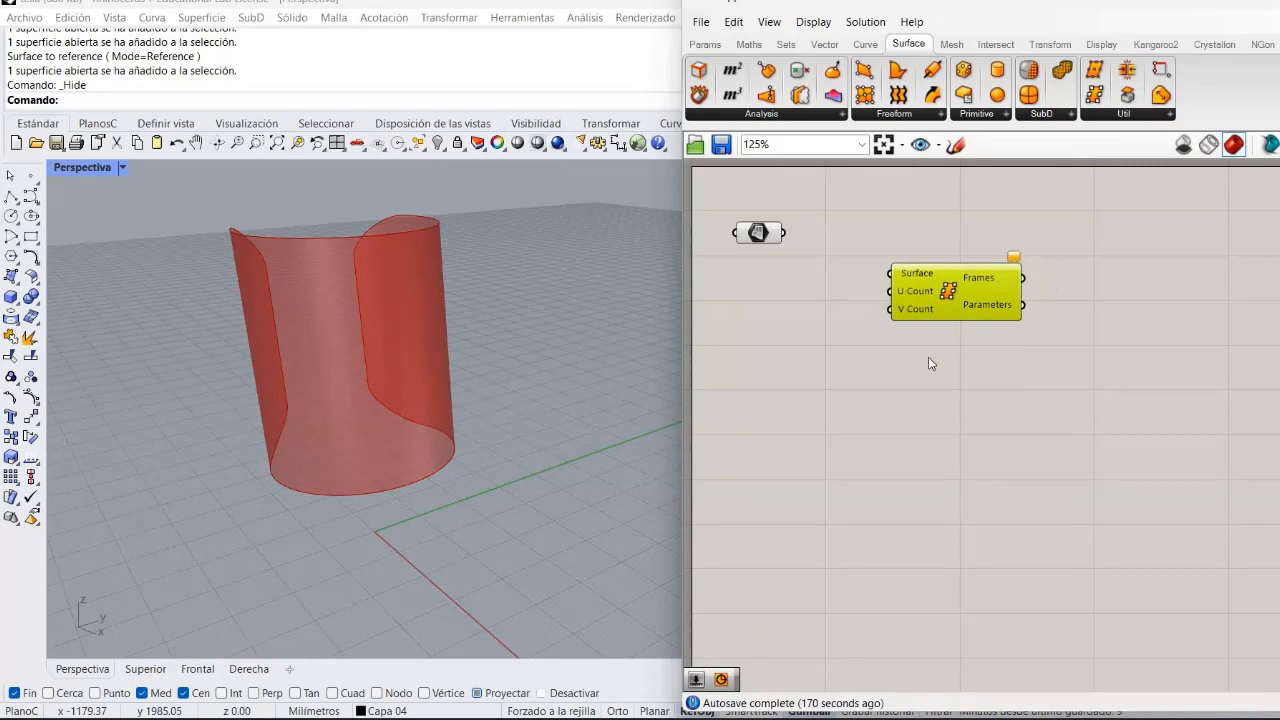
left_click(821, 268)
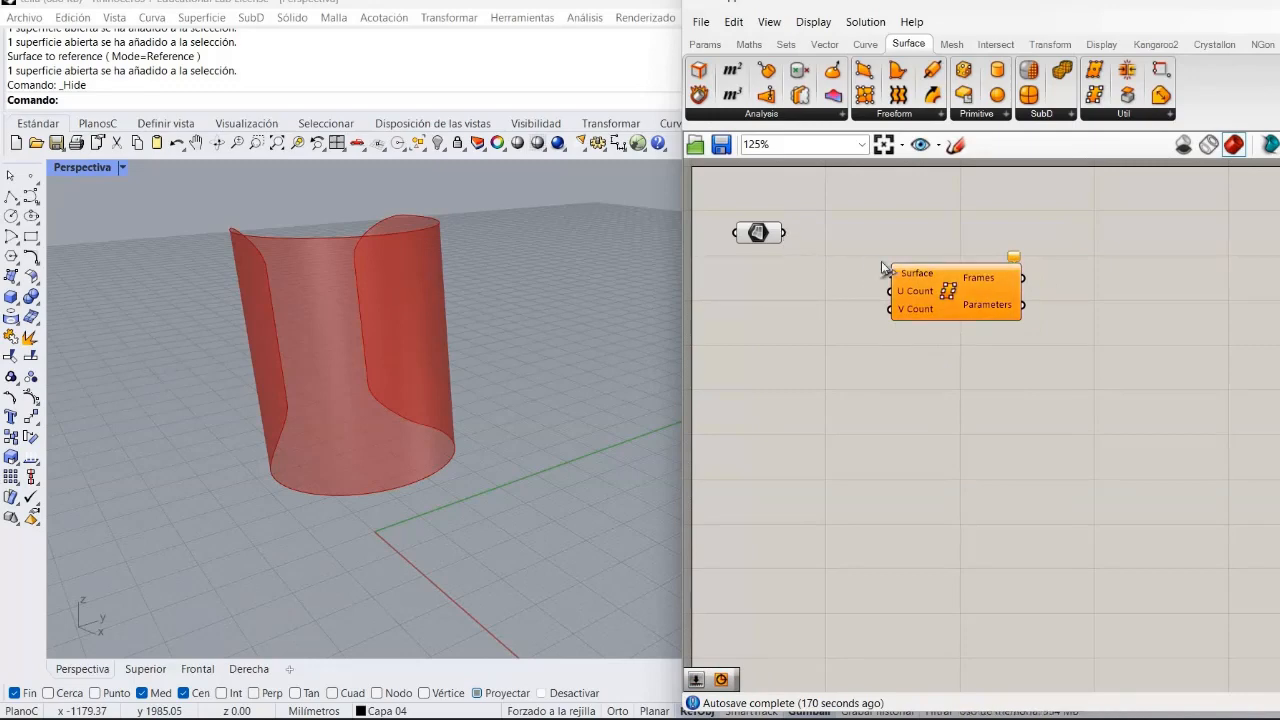
left_click_drag(882, 266, 785, 232)
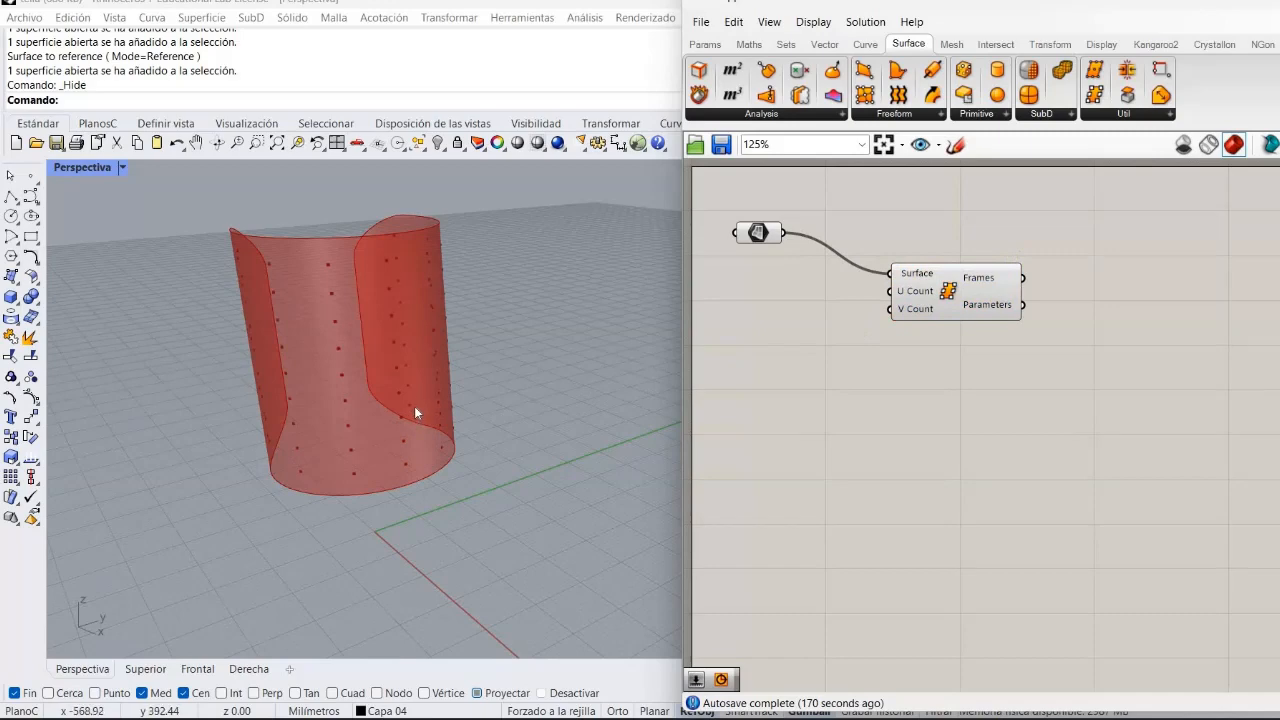
Examine the frame points on the surface and the Surface Frames component's count inputs.
scroll(414, 406, "up", 1)
scroll(697, 393, "up", 4)
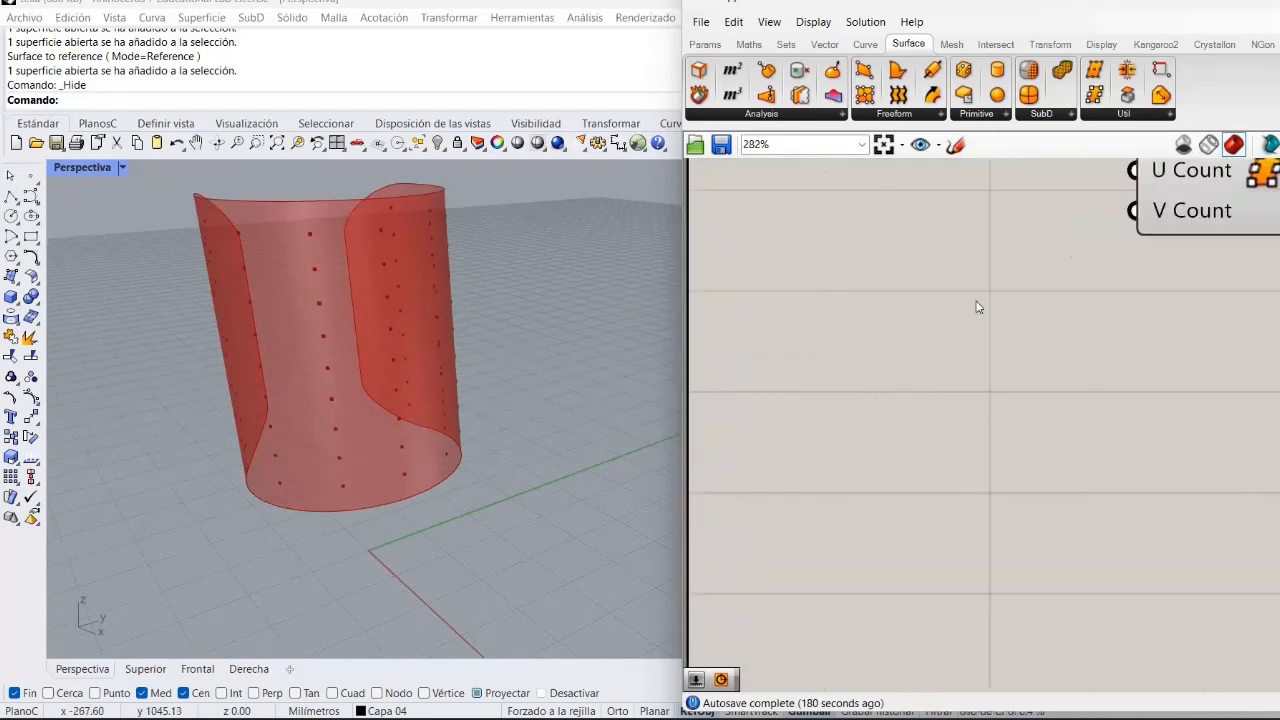
scroll(1080, 274, "down", 3)
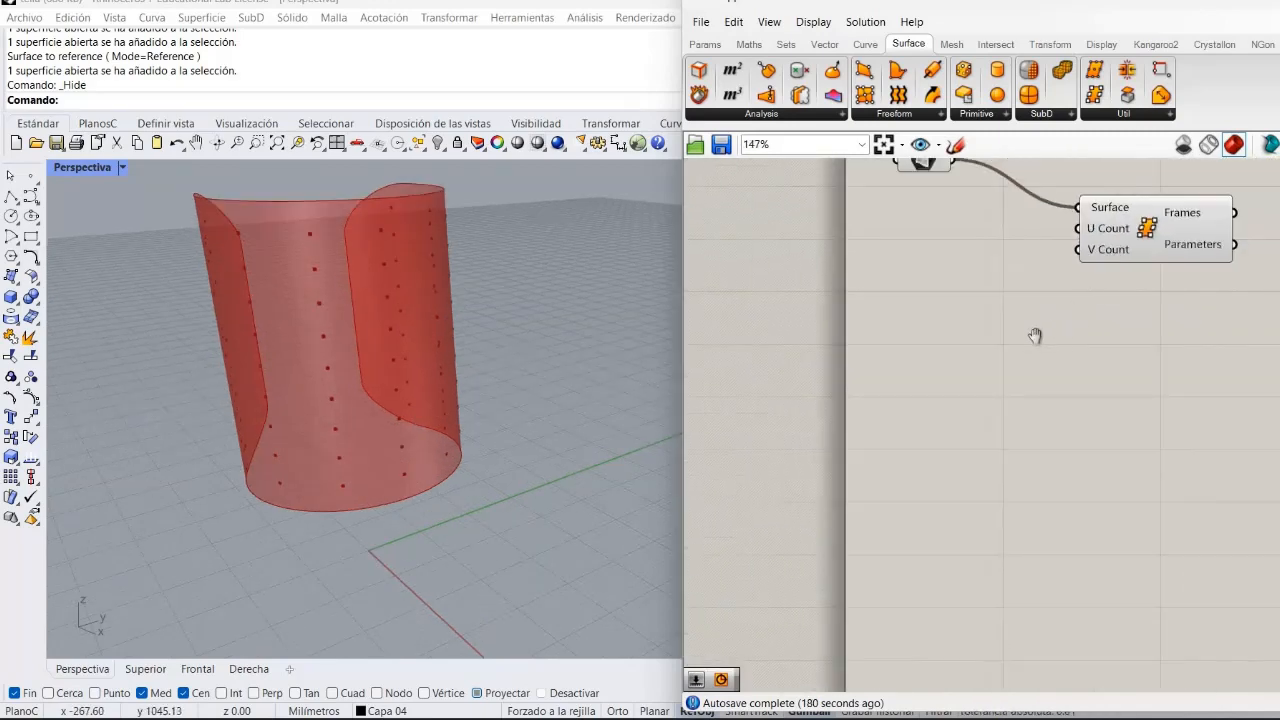
right_click_drag(1208, 333, 1065, 335)
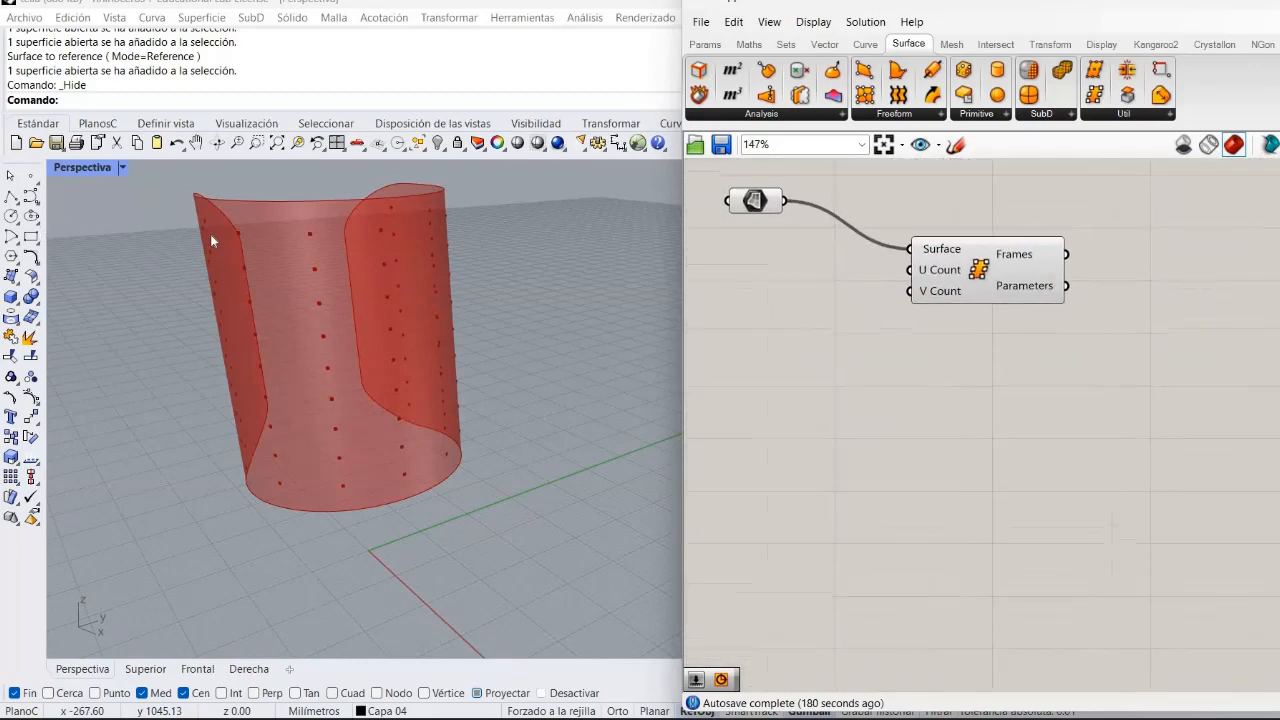
scroll(270, 260, "up", 5)
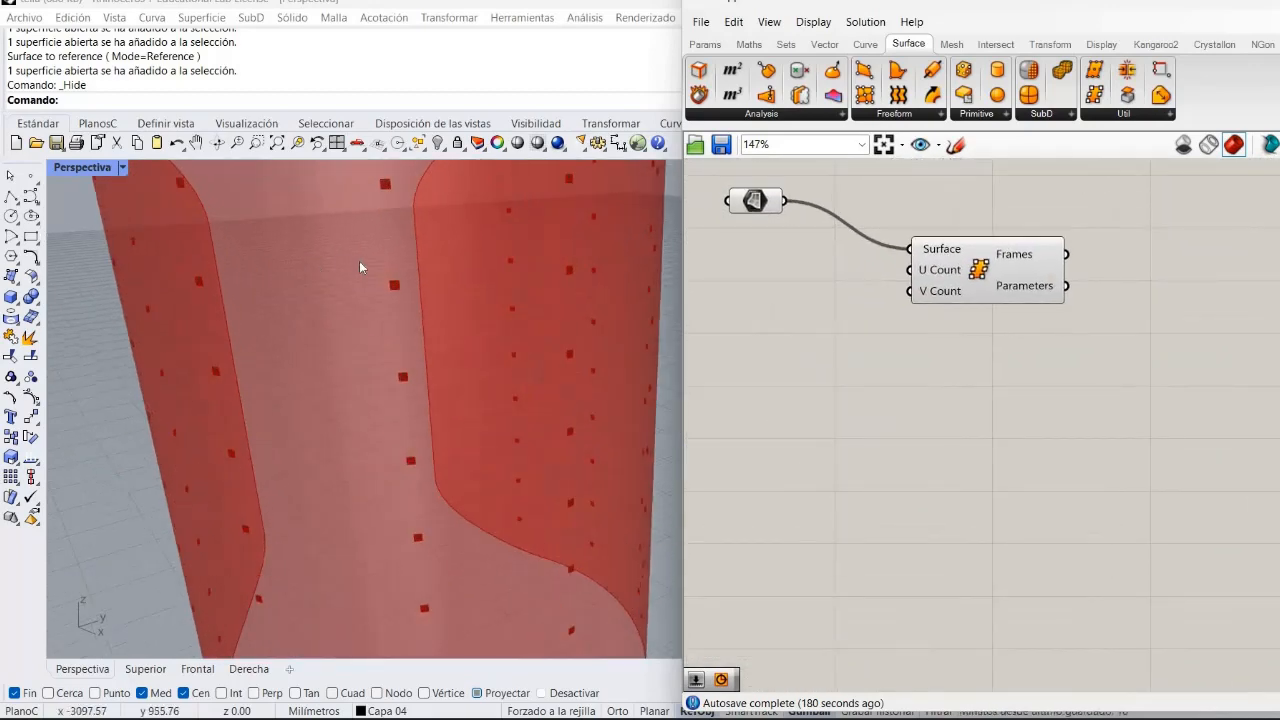
scroll(372, 265, "down", 5)
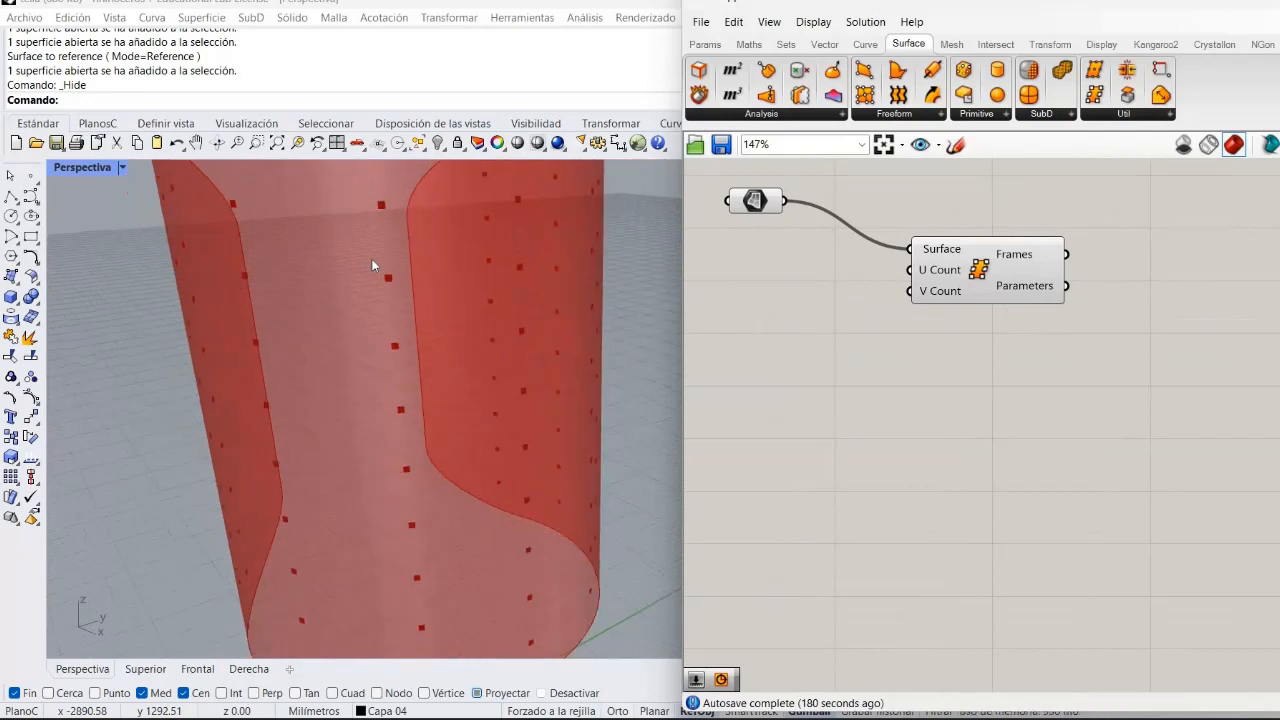
scroll(410, 259, "up", 3)
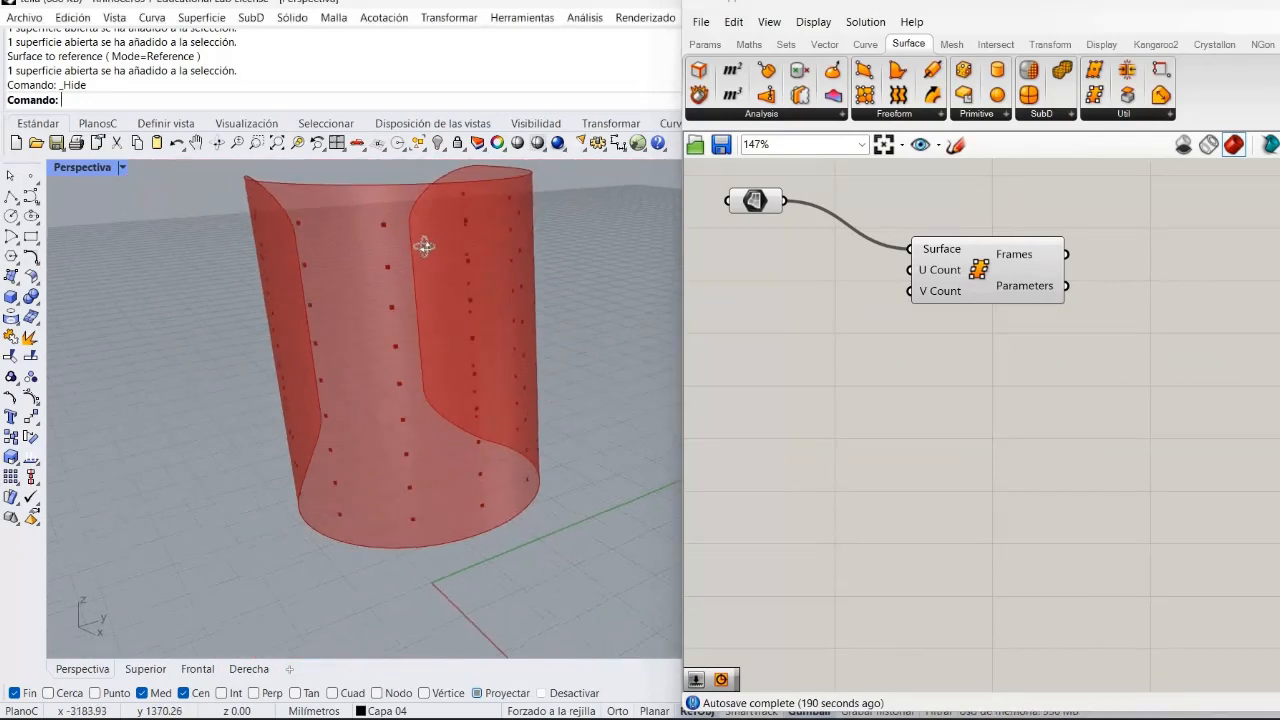
right_click(946, 289)
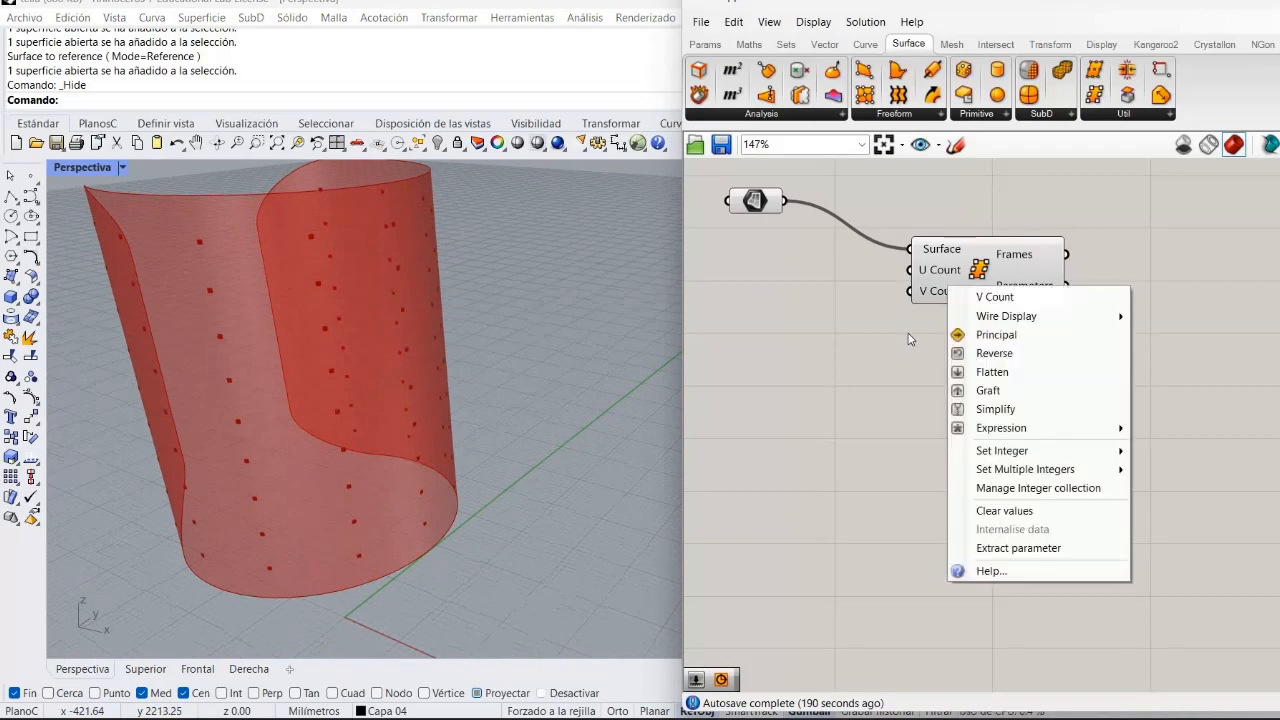
left_click(937, 275)
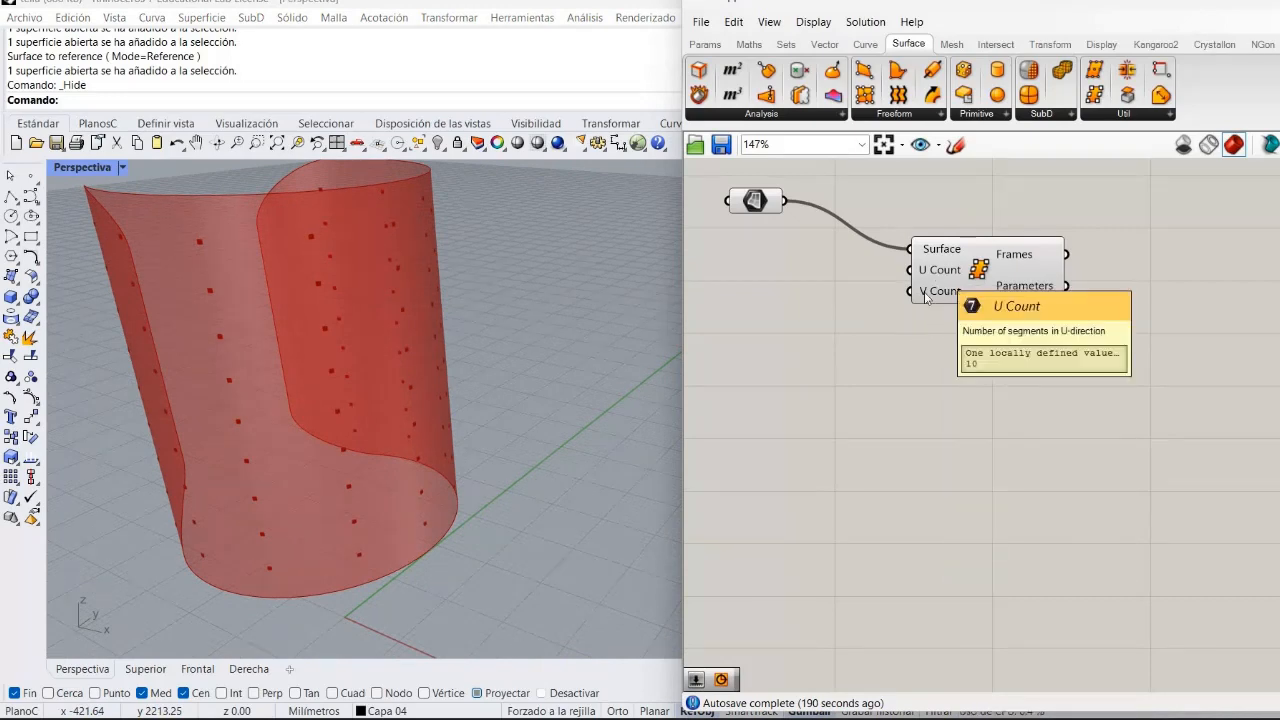
Create a number slider from 20 to 100 next to the Surface Frames component.
double_click(778, 266)
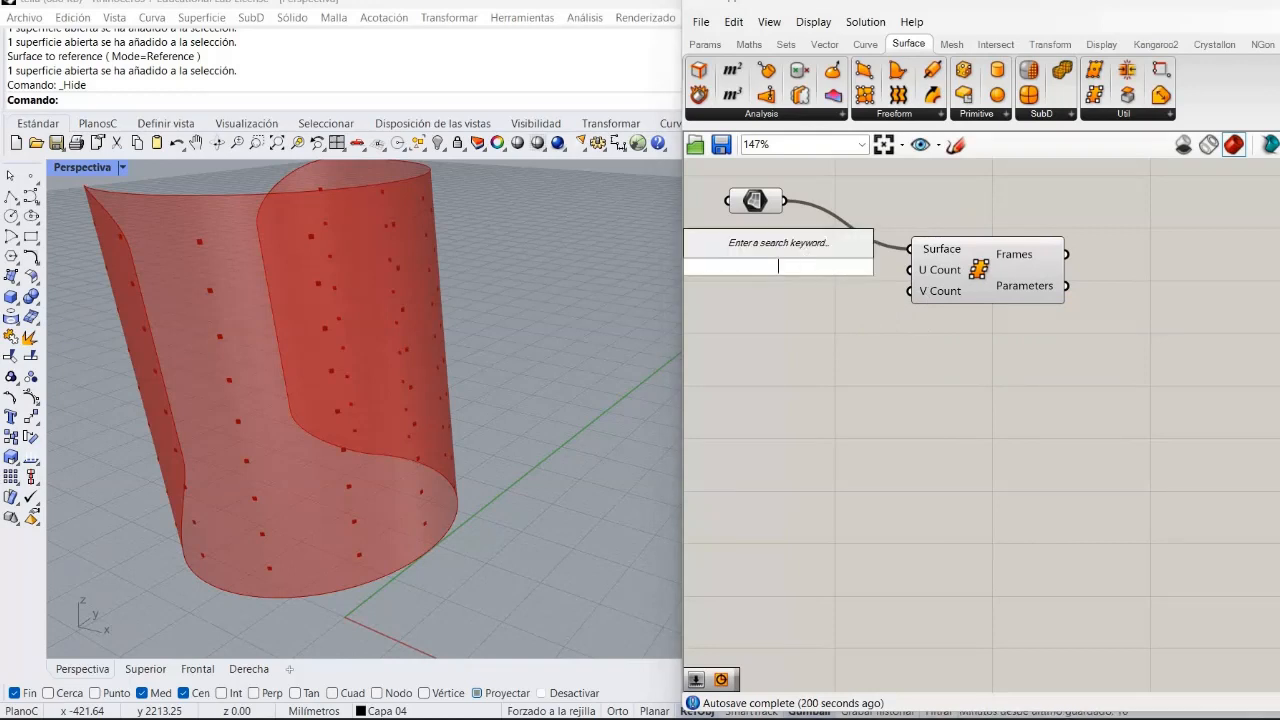
type("20..")
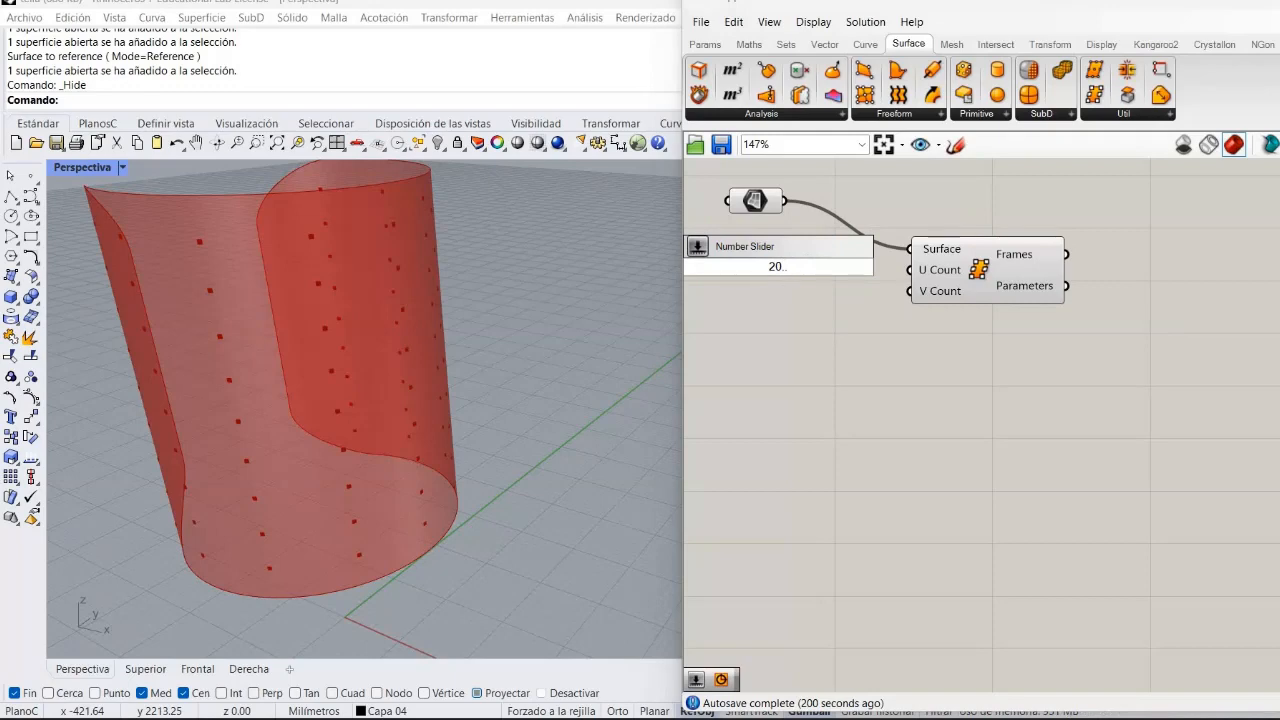
type("100")
key("Return")
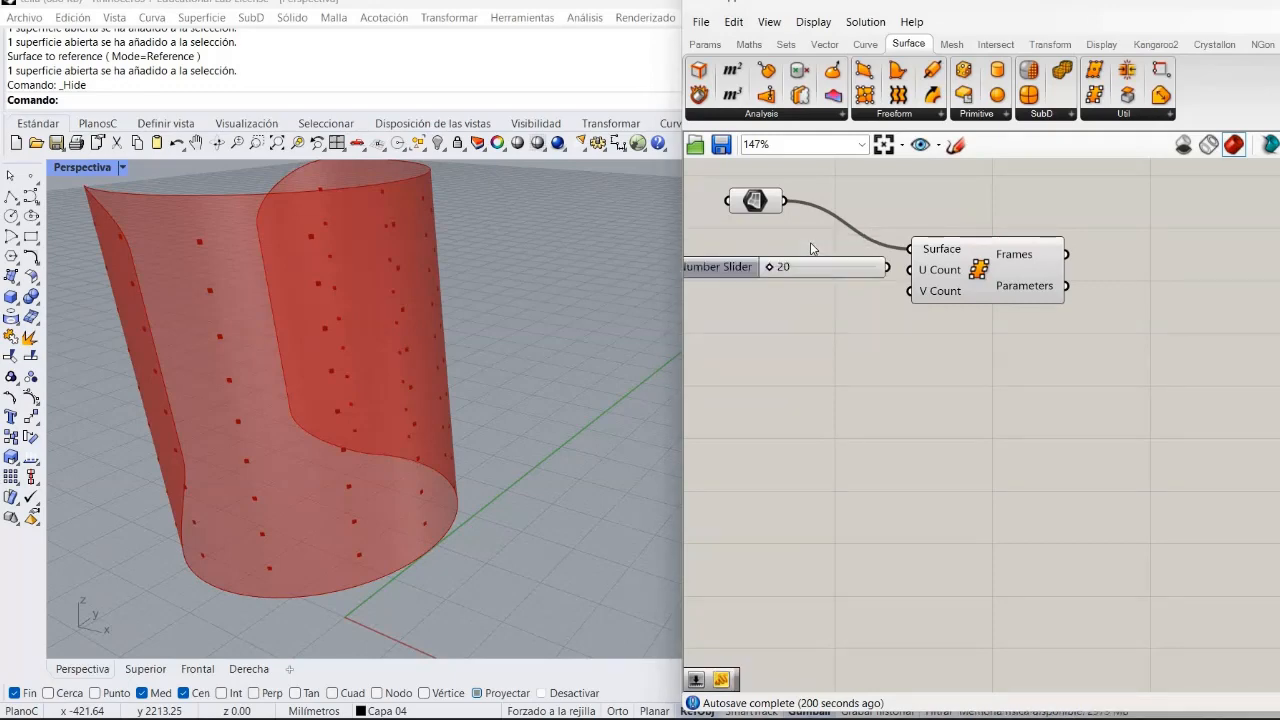
Duplicate the number slider, wire the two sliders to the U Count and V Count inputs, and set U Count to 38.
left_click(812, 264)
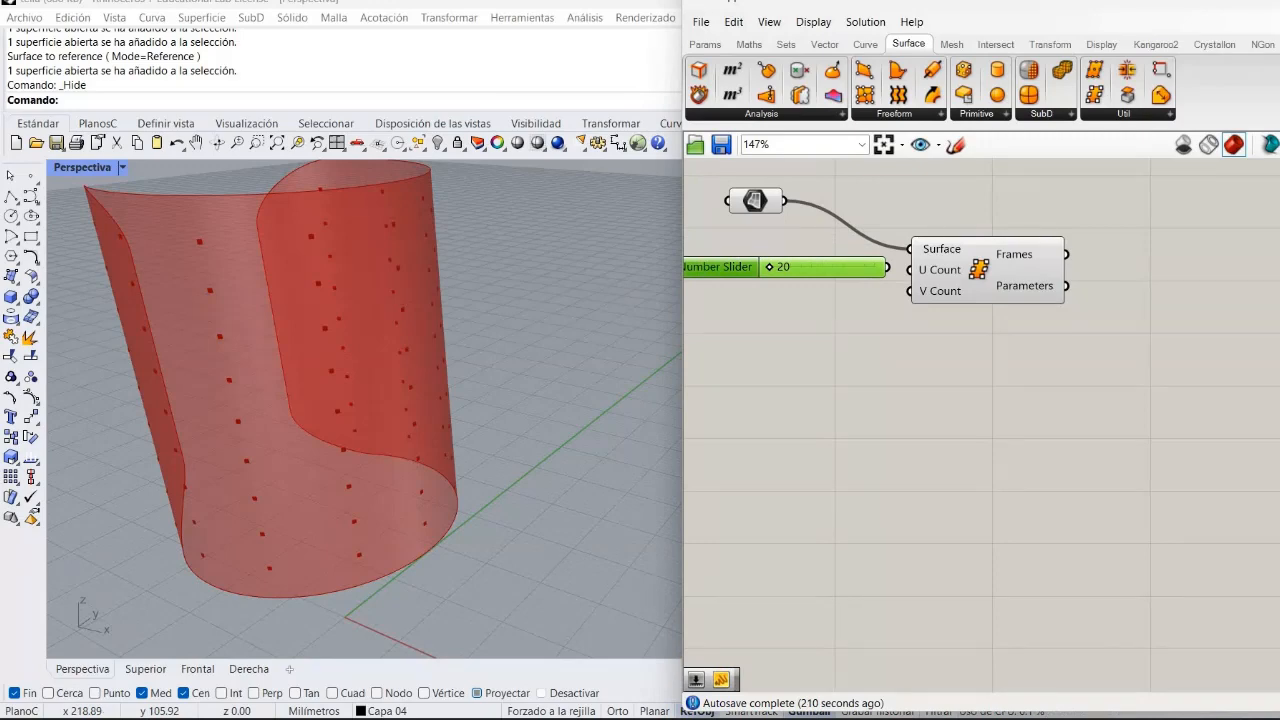
key("ctrl+v")
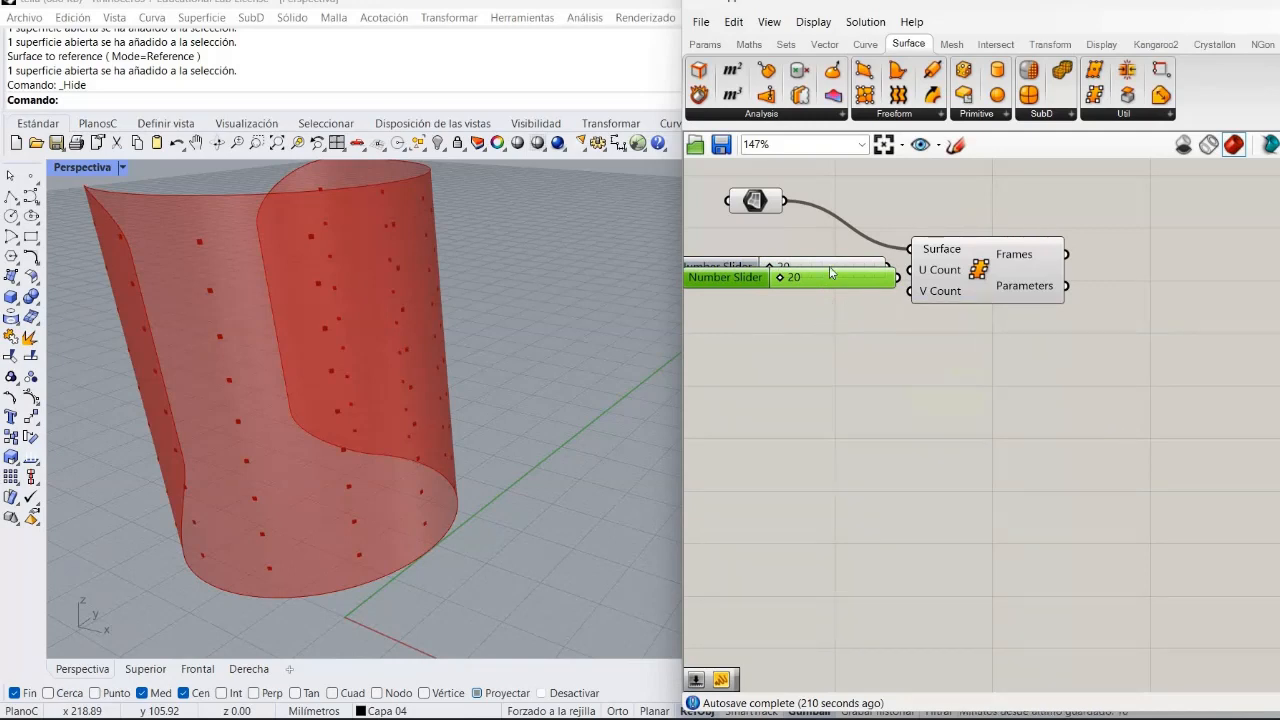
left_click_drag(829, 272, 818, 298)
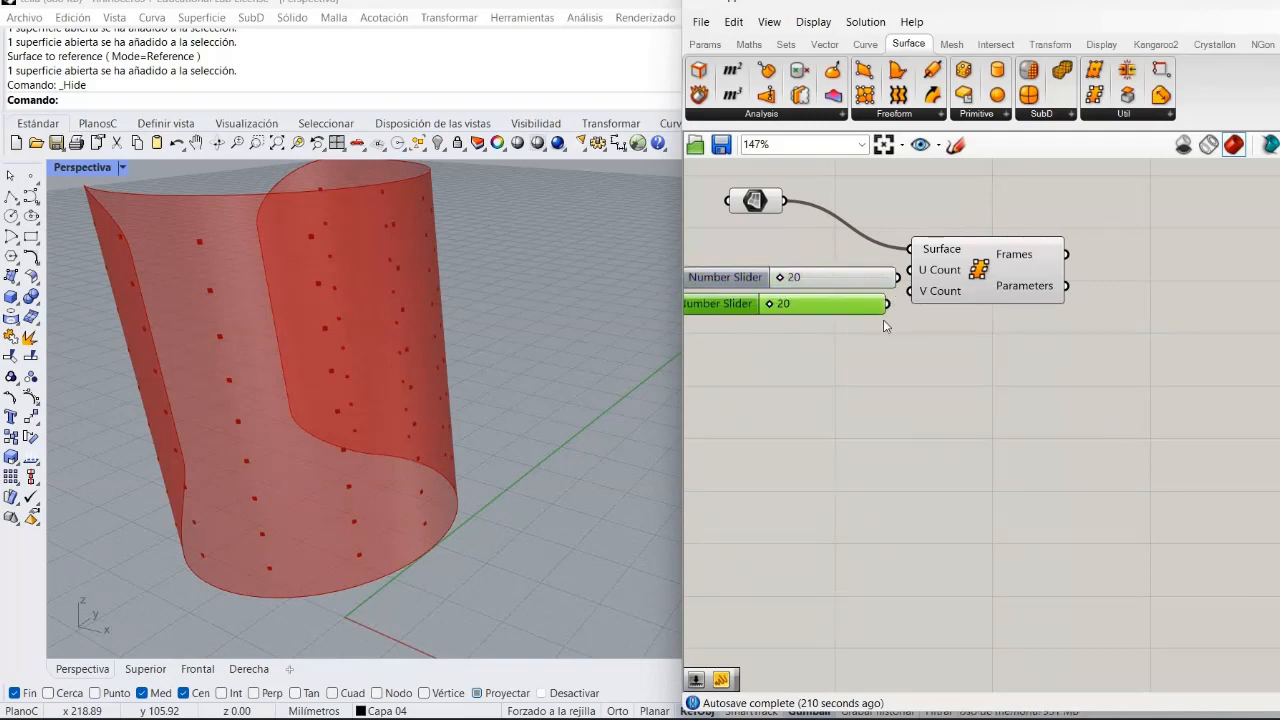
left_click(883, 319)
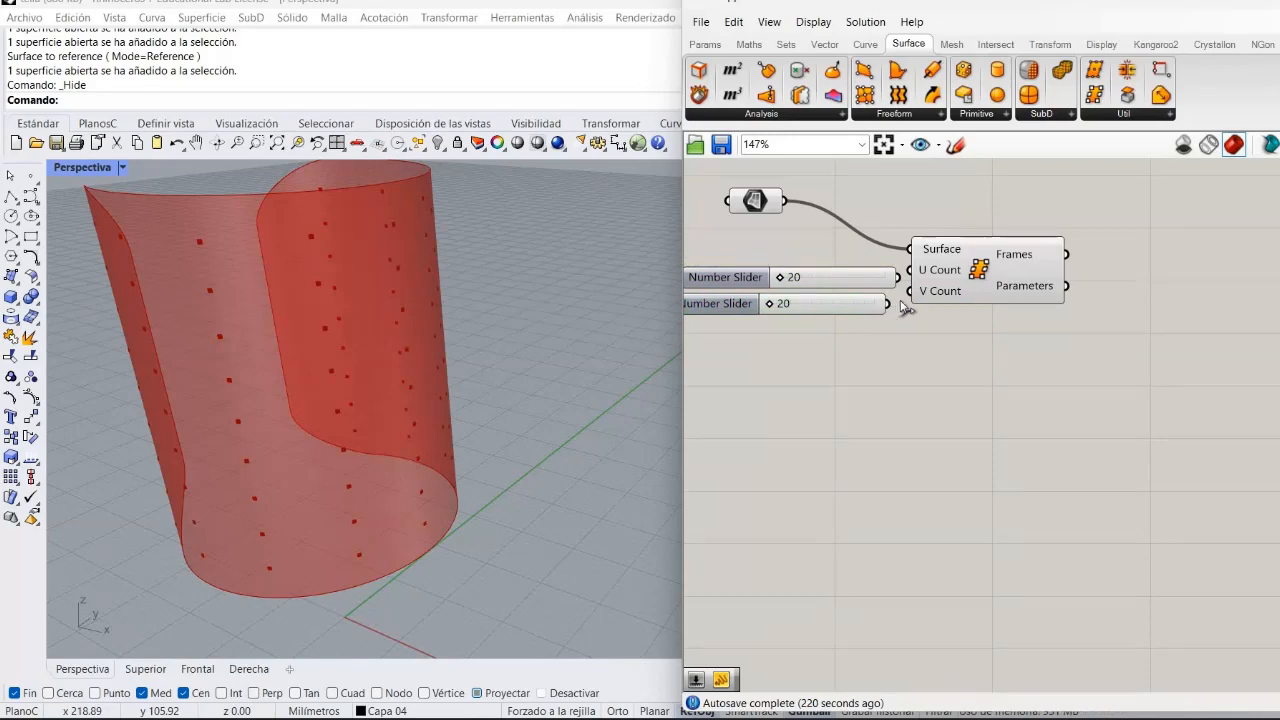
left_click_drag(901, 305, 906, 296)
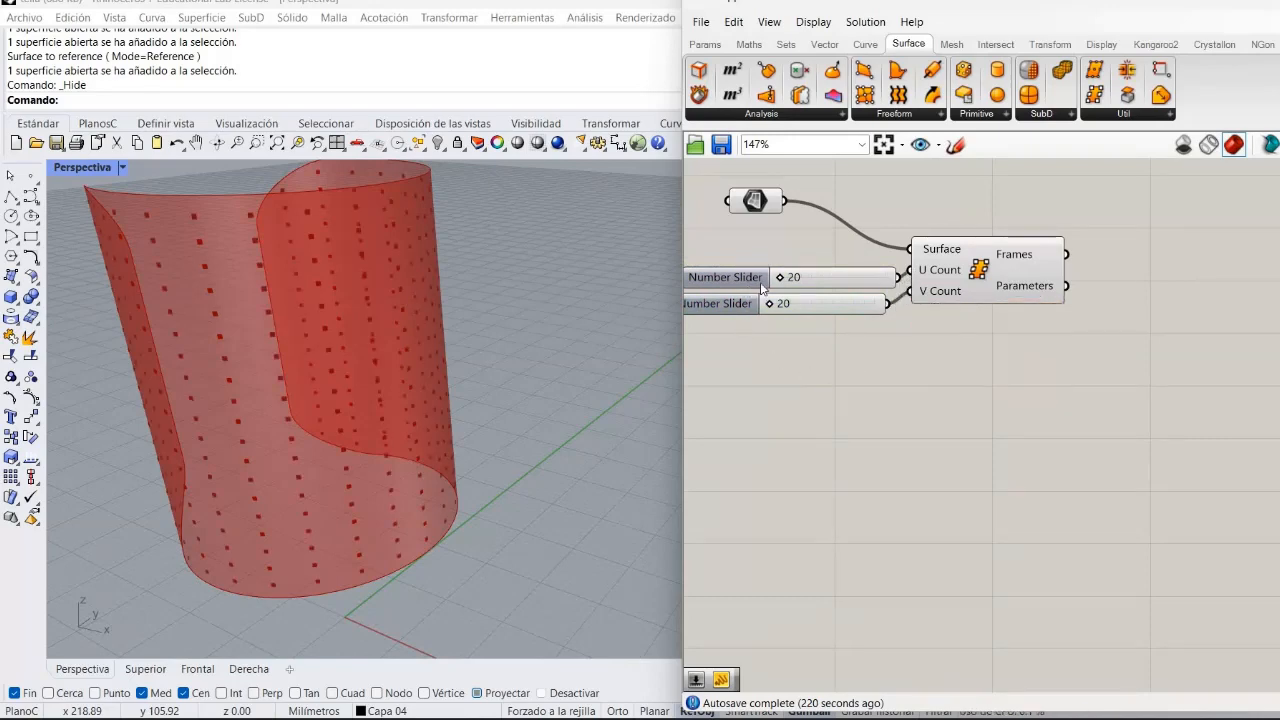
left_click_drag(781, 278, 804, 306)
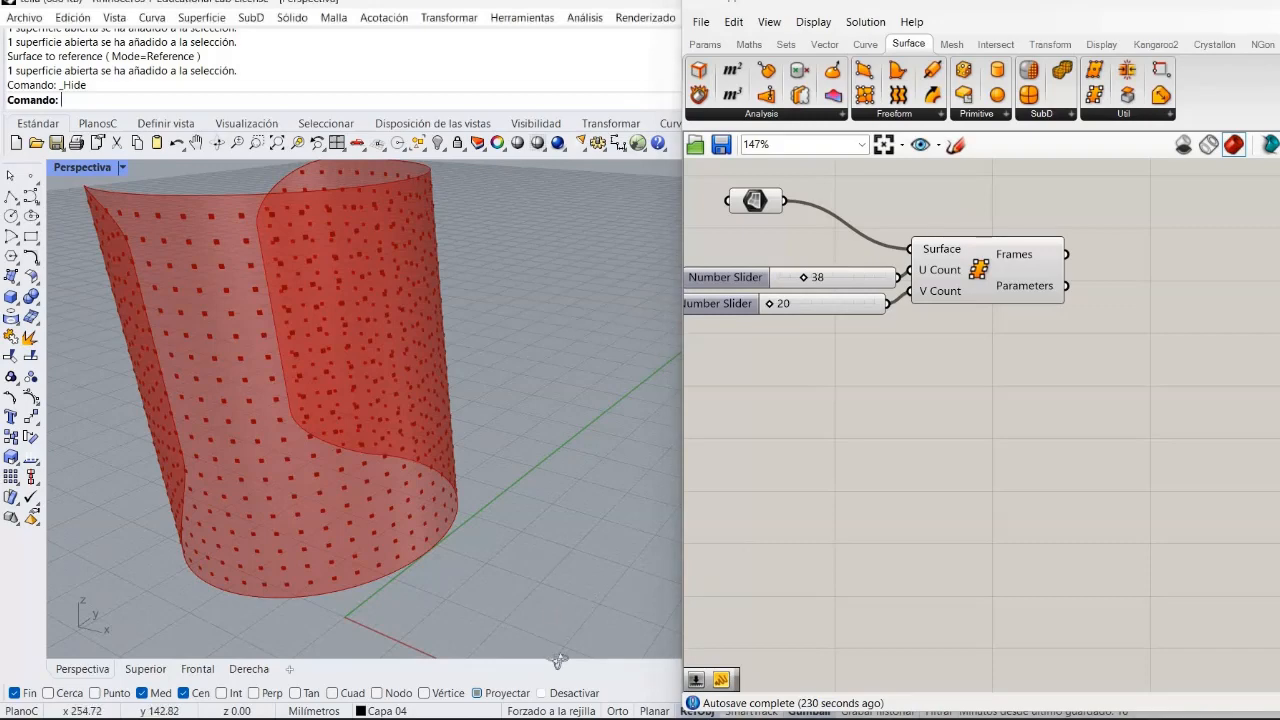
Examine the grid of frame points on the bottle surface from several angles and zoom levels.
scroll(552, 622, "up", 5)
right_click_drag(552, 625, 549, 583)
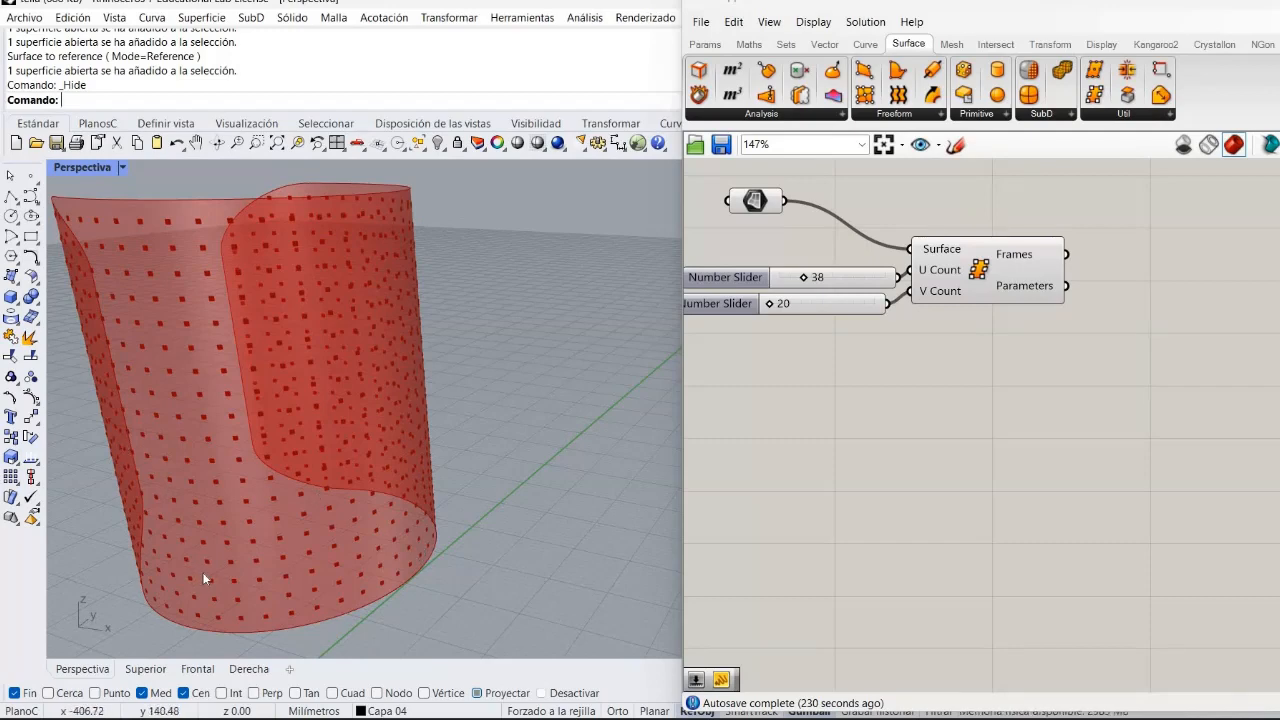
scroll(194, 560, "down", 2)
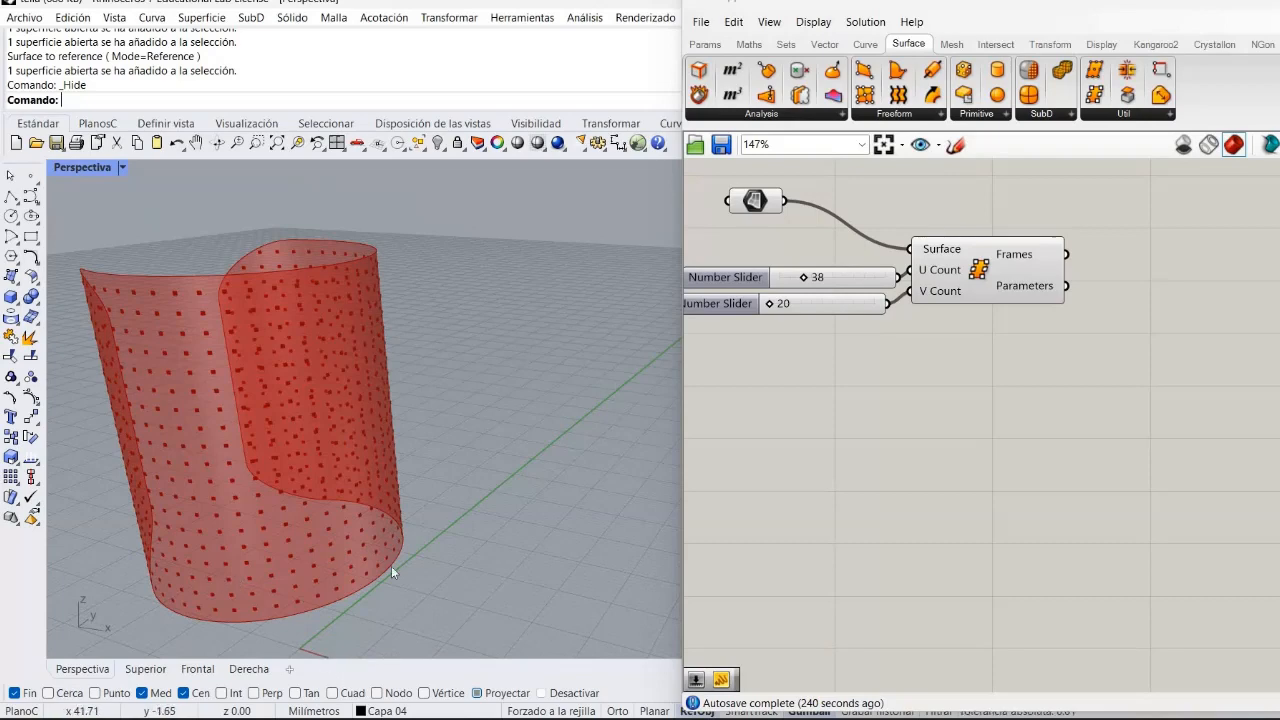
right_click_drag(405, 570, 408, 567, "shift")
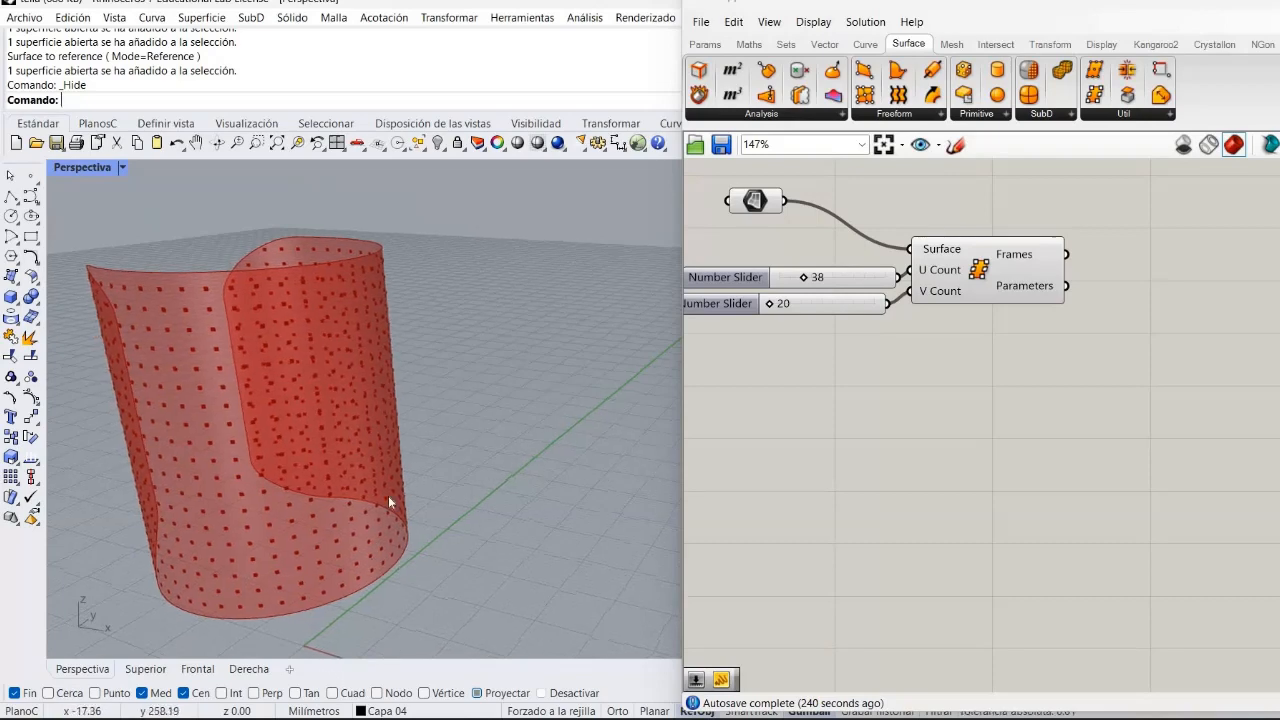
right_click_drag(1219, 451, 1178, 491)
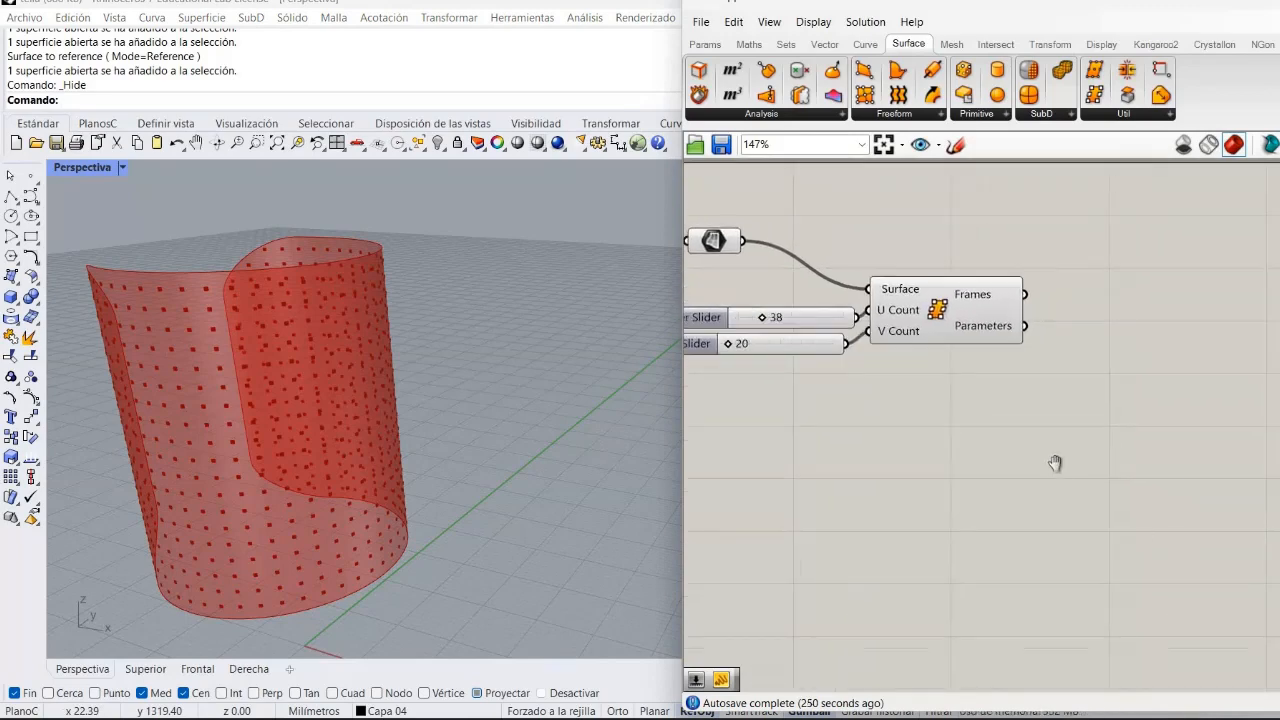
right_click_drag(1054, 463, 993, 494)
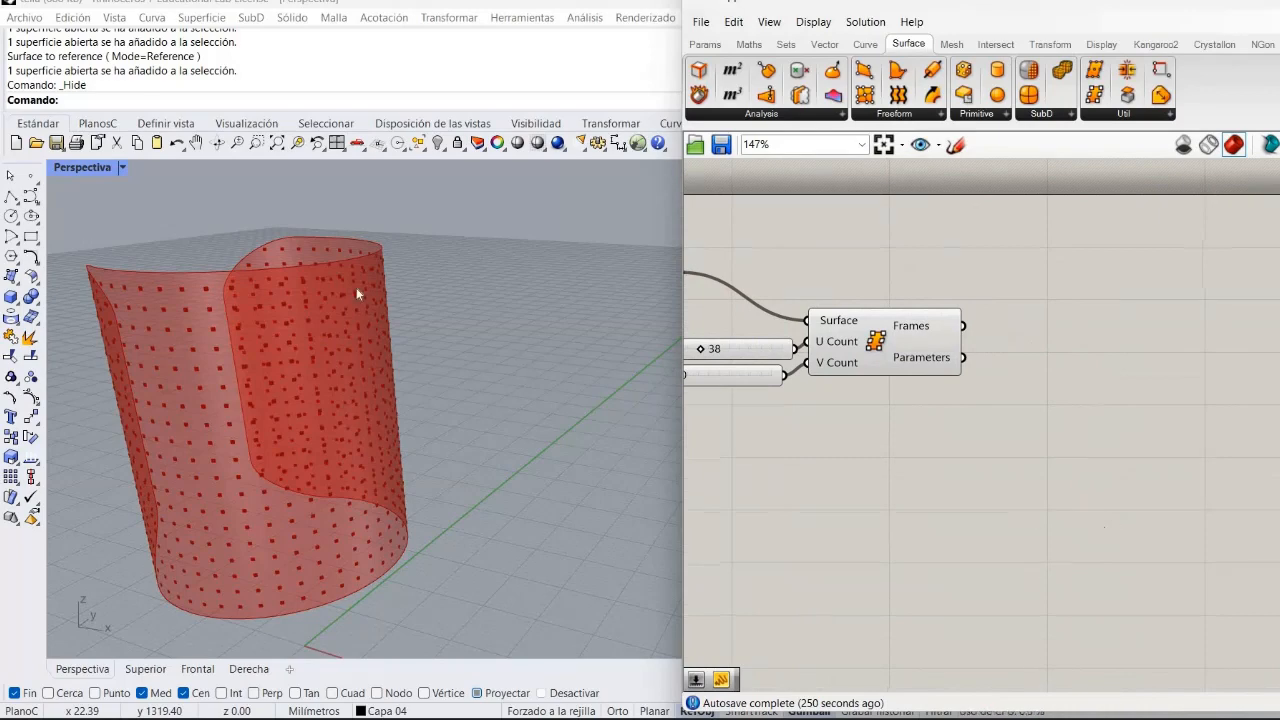
right_click_drag(542, 522, 477, 386)
scroll(477, 386, "down", 6)
scroll(209, 423, "up", 5)
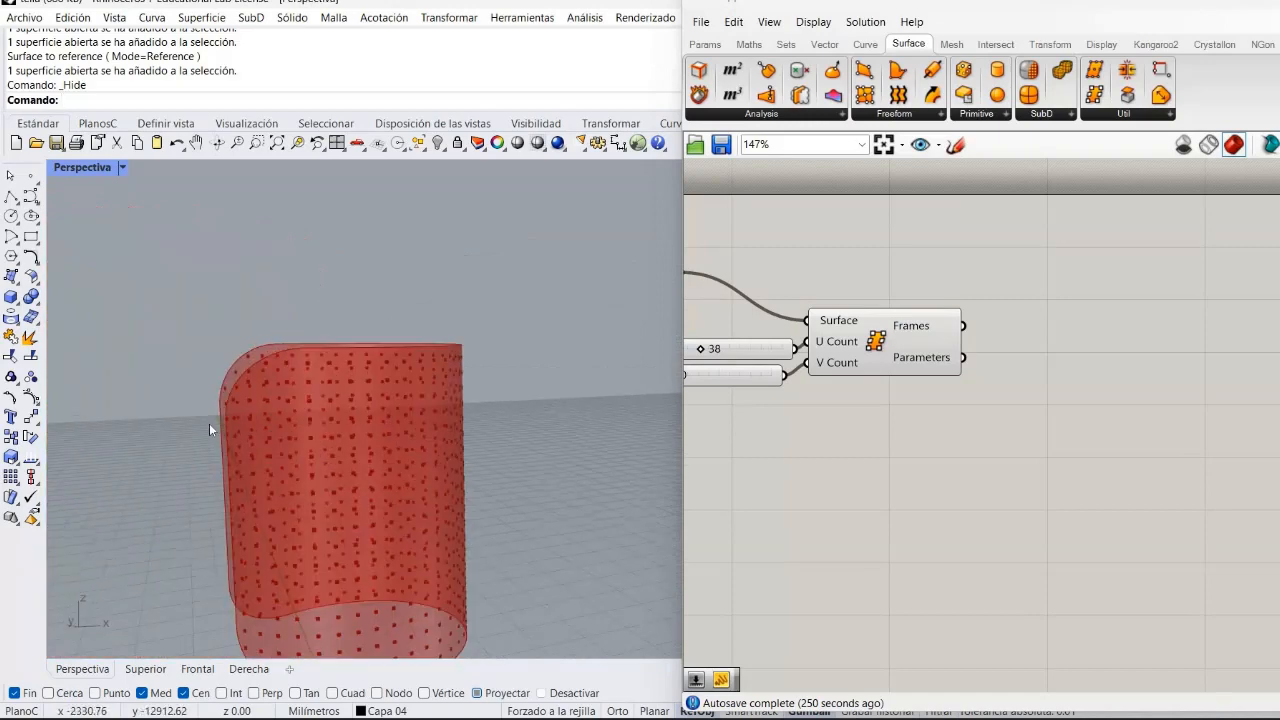
scroll(205, 368, "up", 5)
scroll(230, 350, "down", 5)
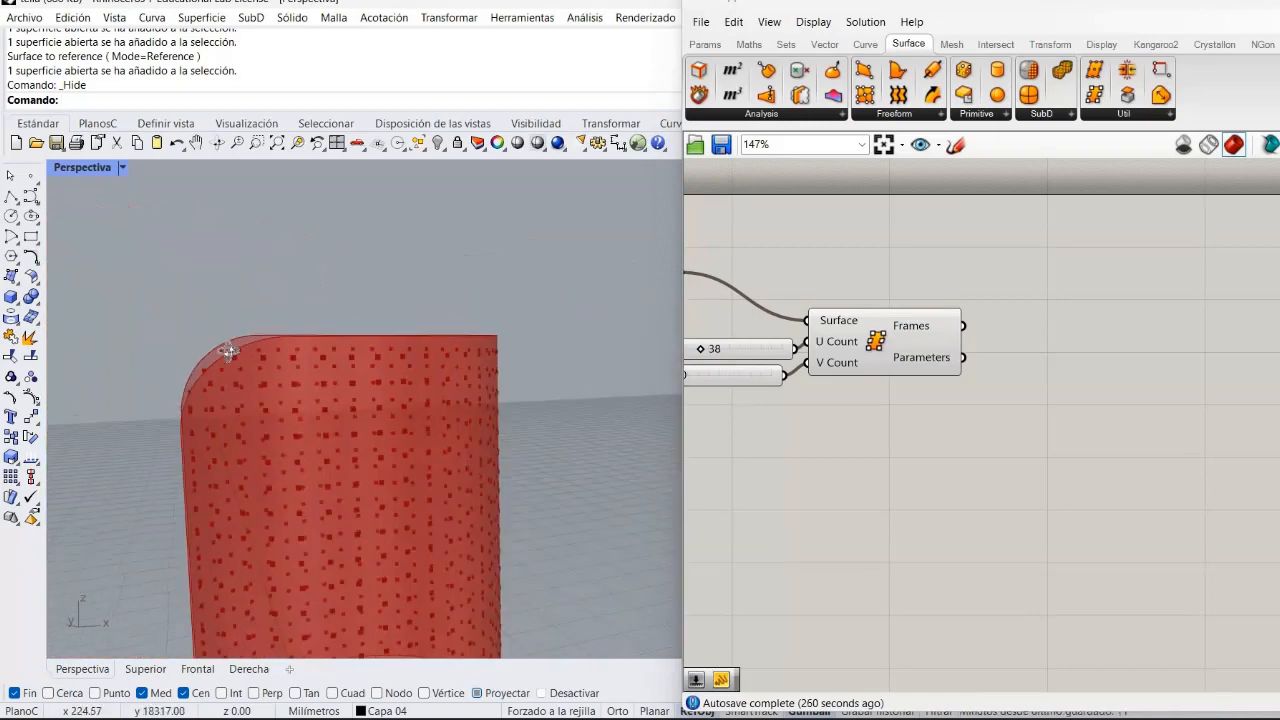
right_click_drag(230, 350, 190, 344)
scroll(190, 342, "up", 8)
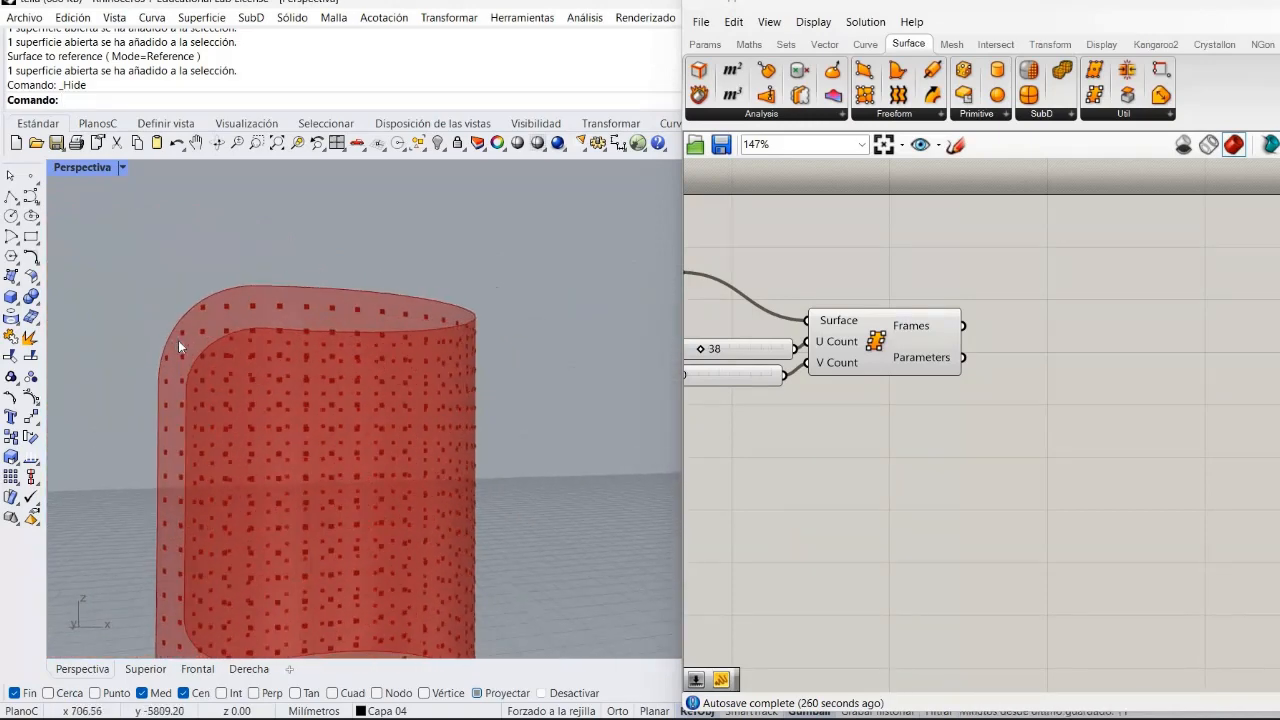
scroll(272, 215, "down", 4)
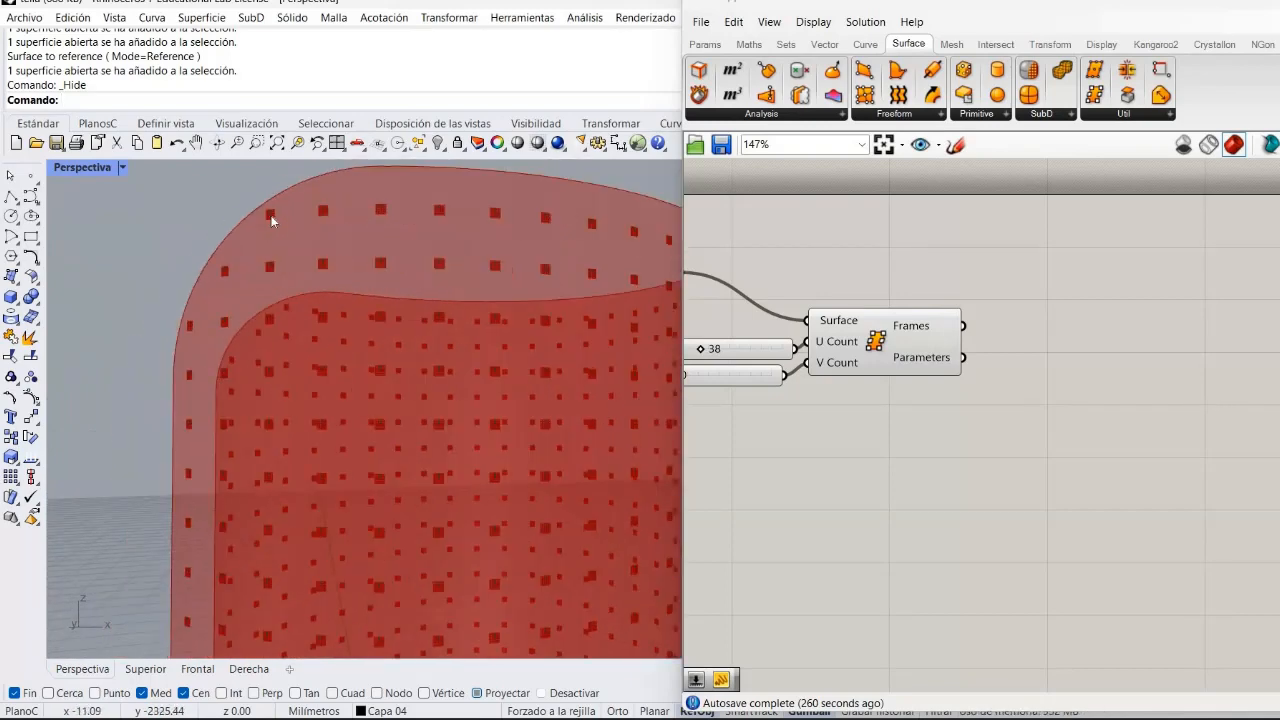
scroll(271, 217, "up", 3)
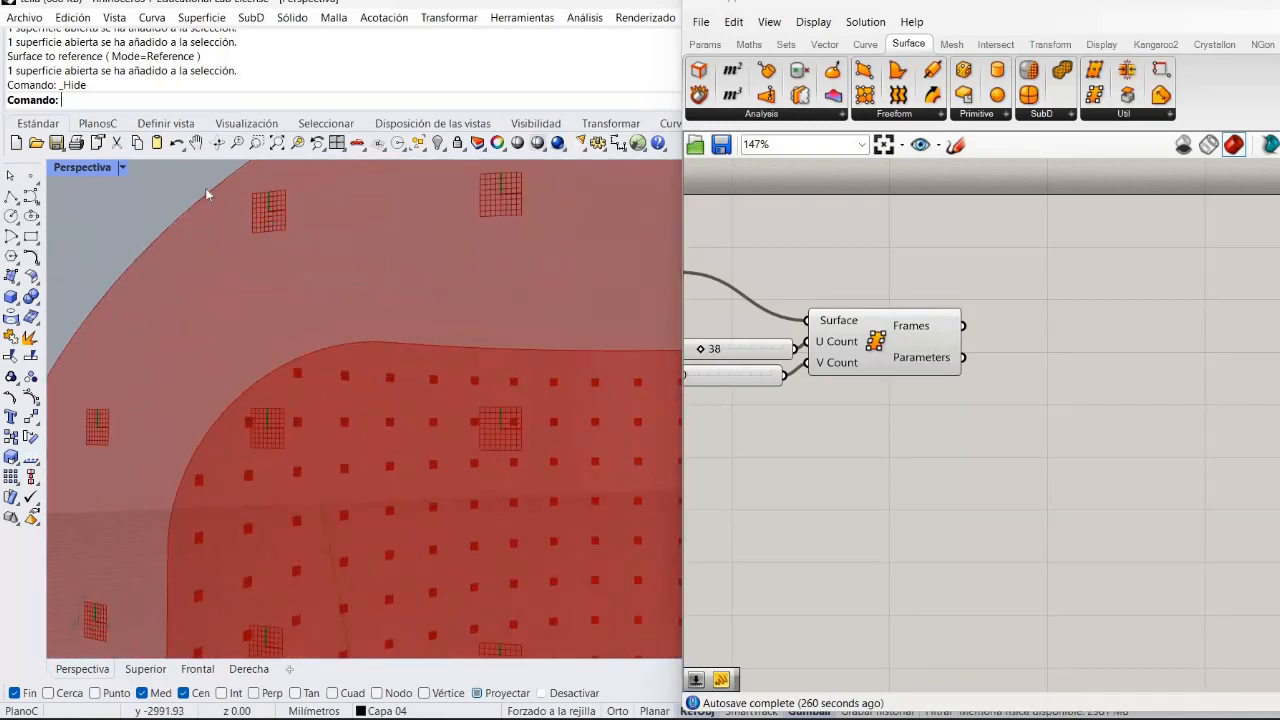
scroll(203, 189, "down", 3)
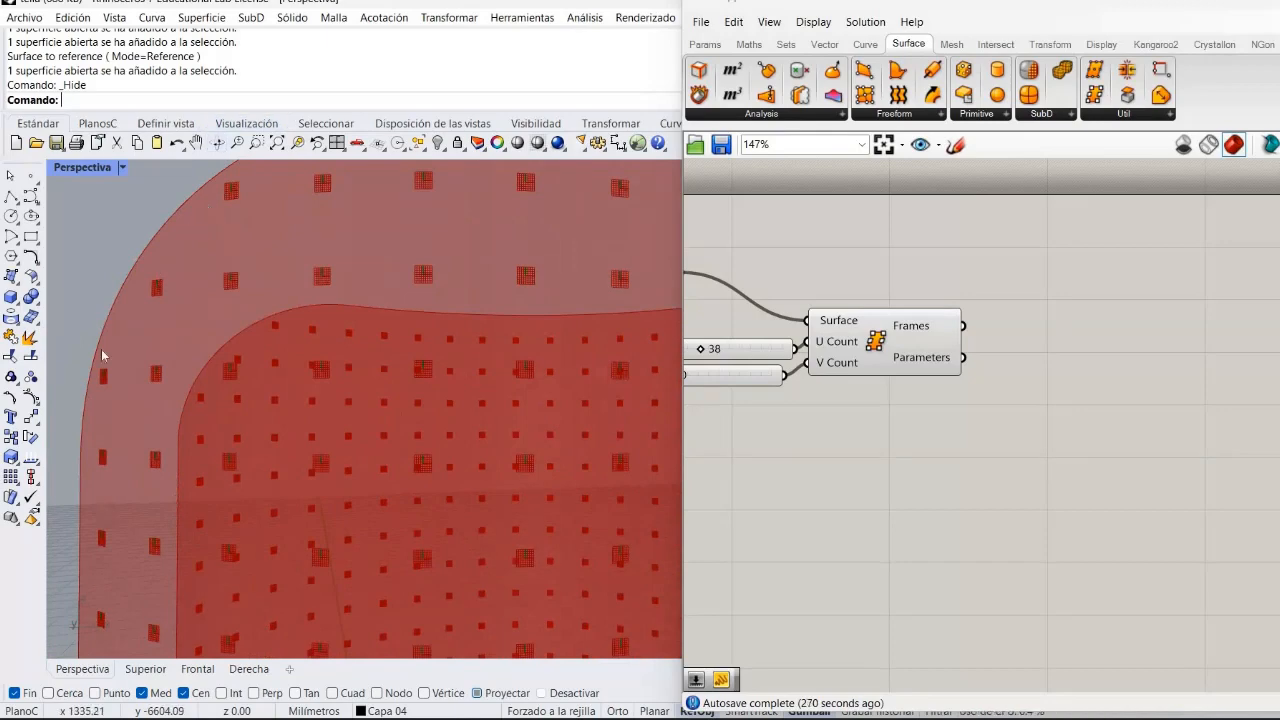
scroll(110, 343, "down", 5)
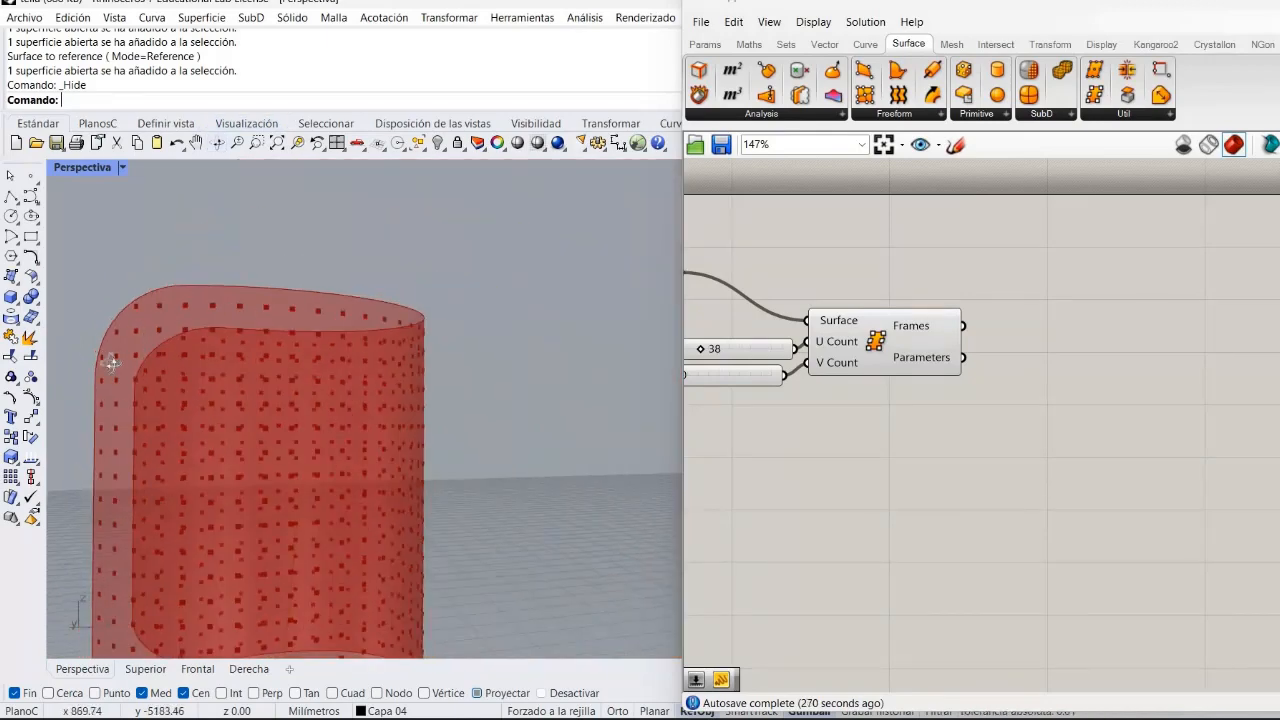
right_click_drag(128, 350, 149, 400)
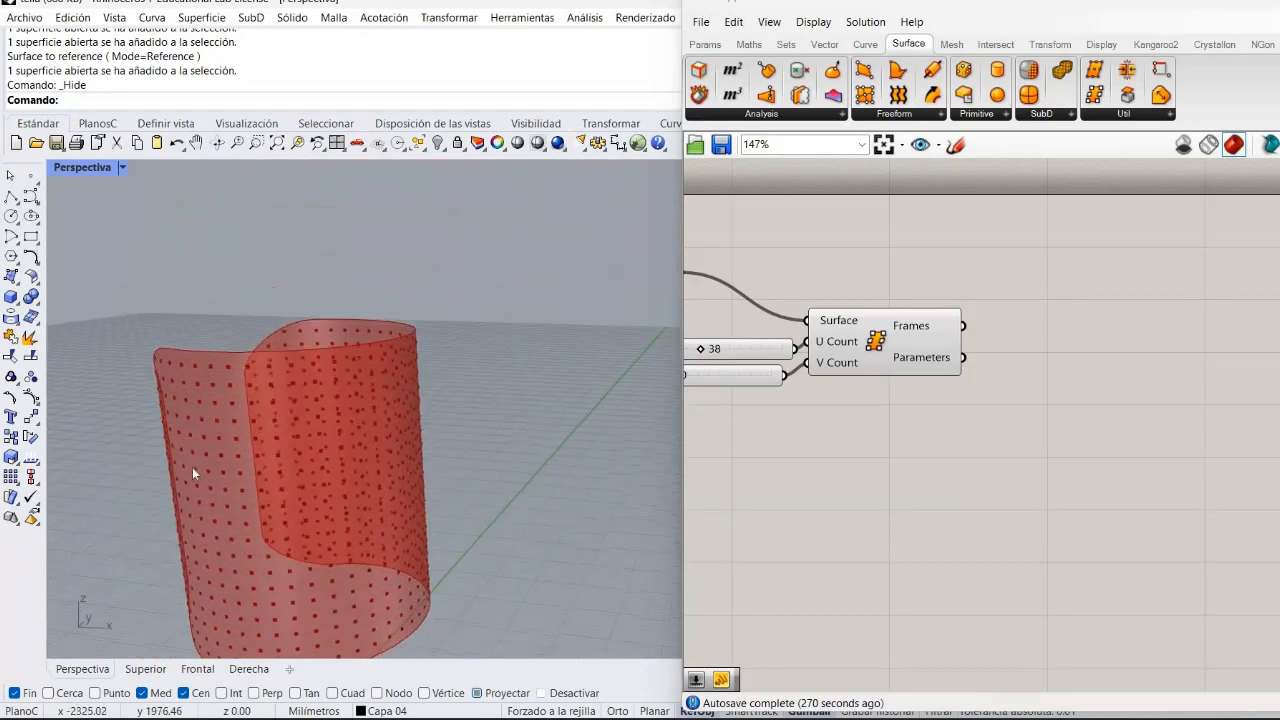
right_click_drag(240, 385, 171, 251)
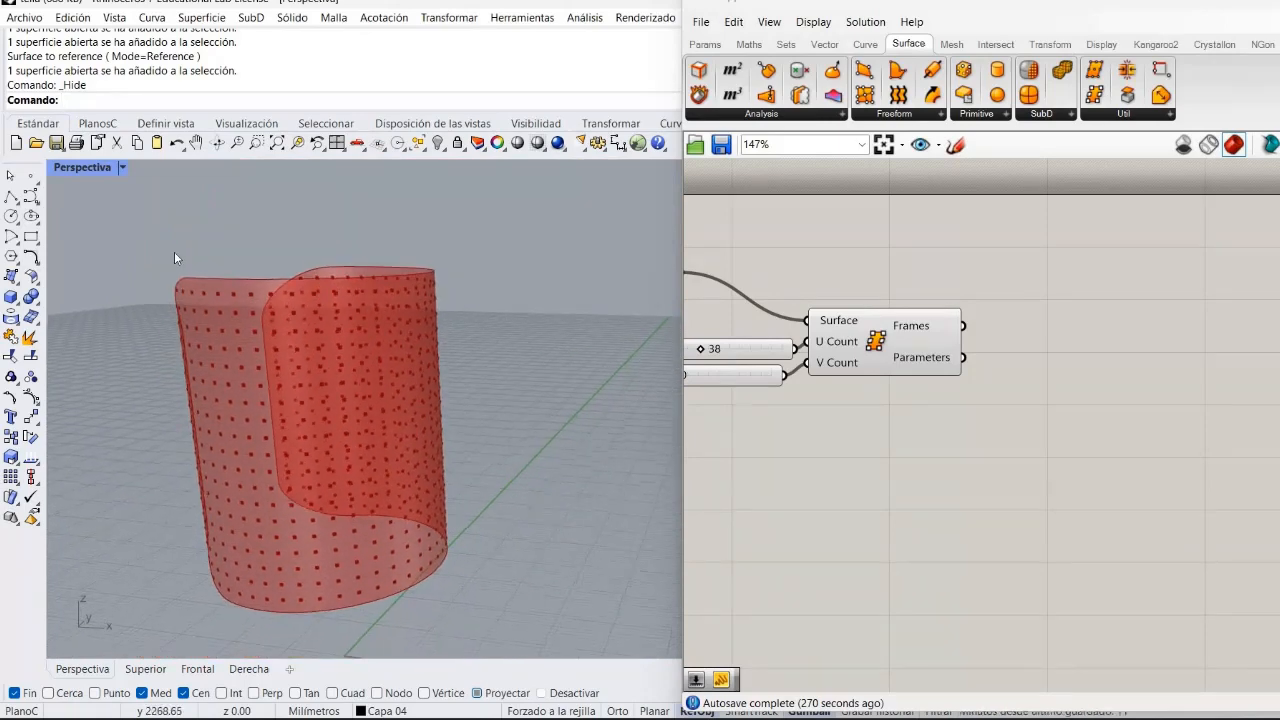
scroll(211, 330, "up", 5)
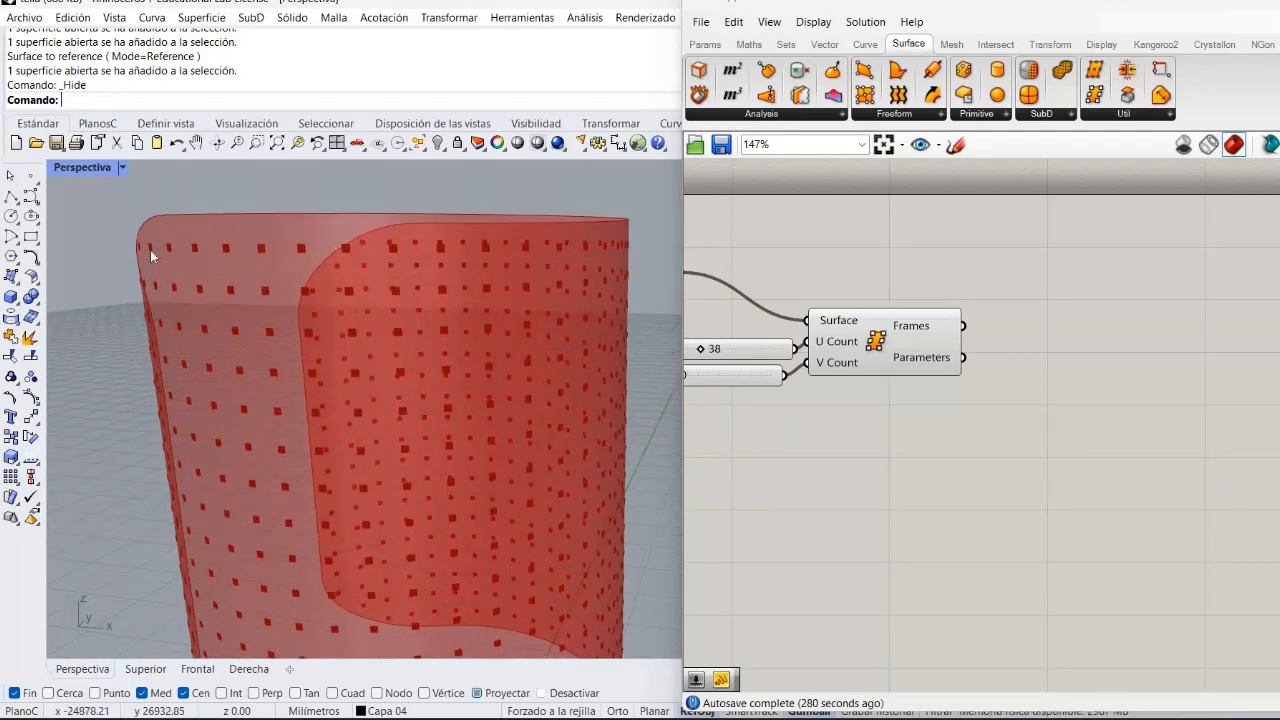
scroll(162, 285, "down", 1)
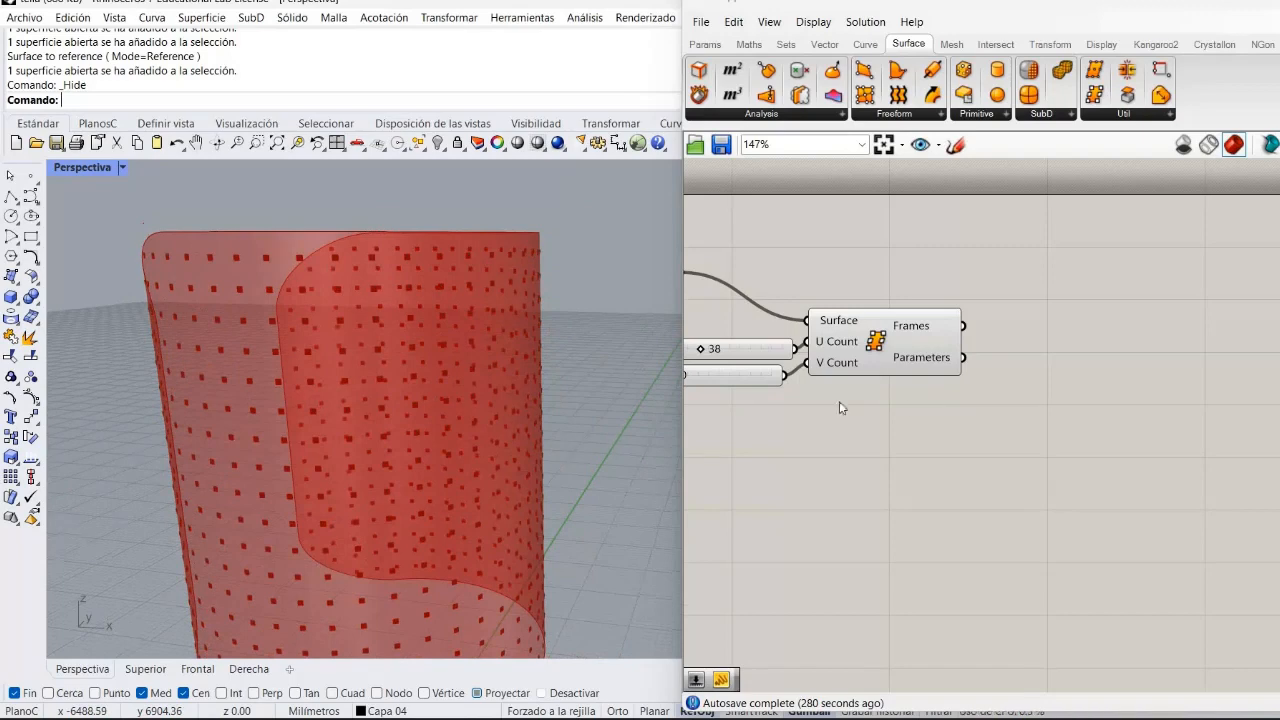
Move the Surface Frames component higher on the canvas.
left_click_drag(908, 347, 918, 299)
left_click(937, 395)
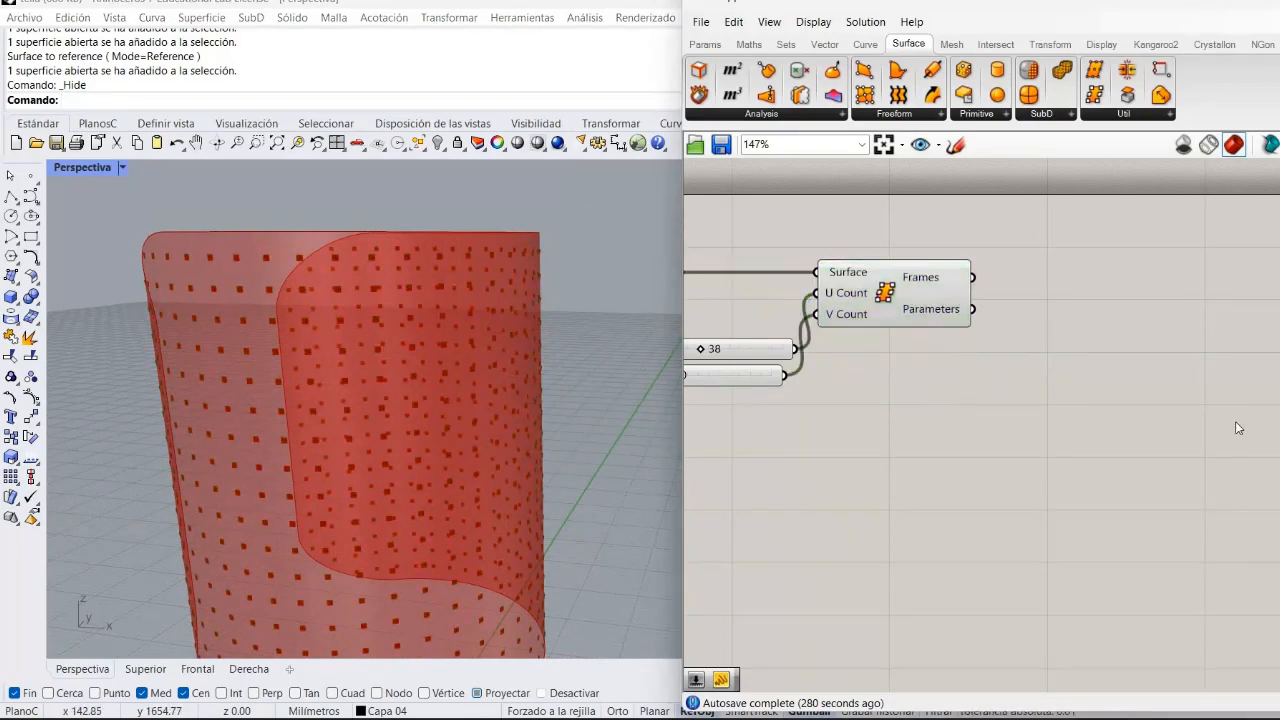
right_click_drag(1124, 437, 1038, 477)
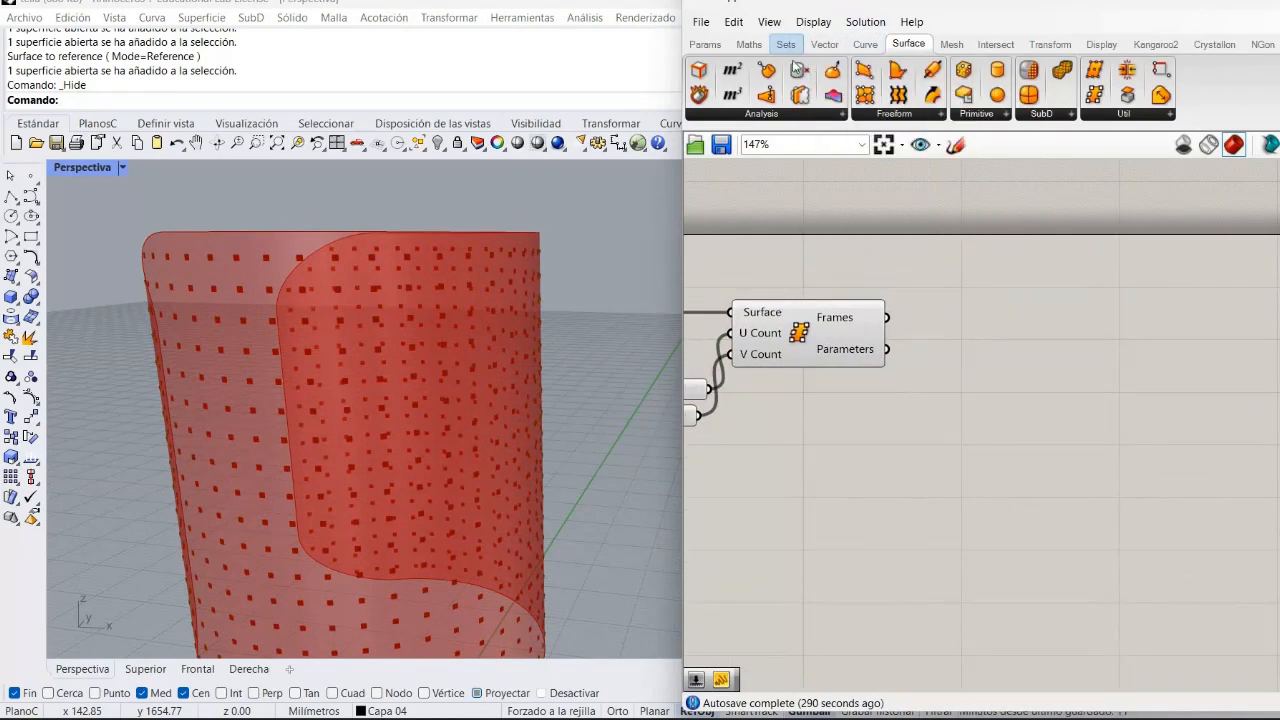
Add a Cull Pattern component to the right of the Surface Frames component.
left_click(787, 44)
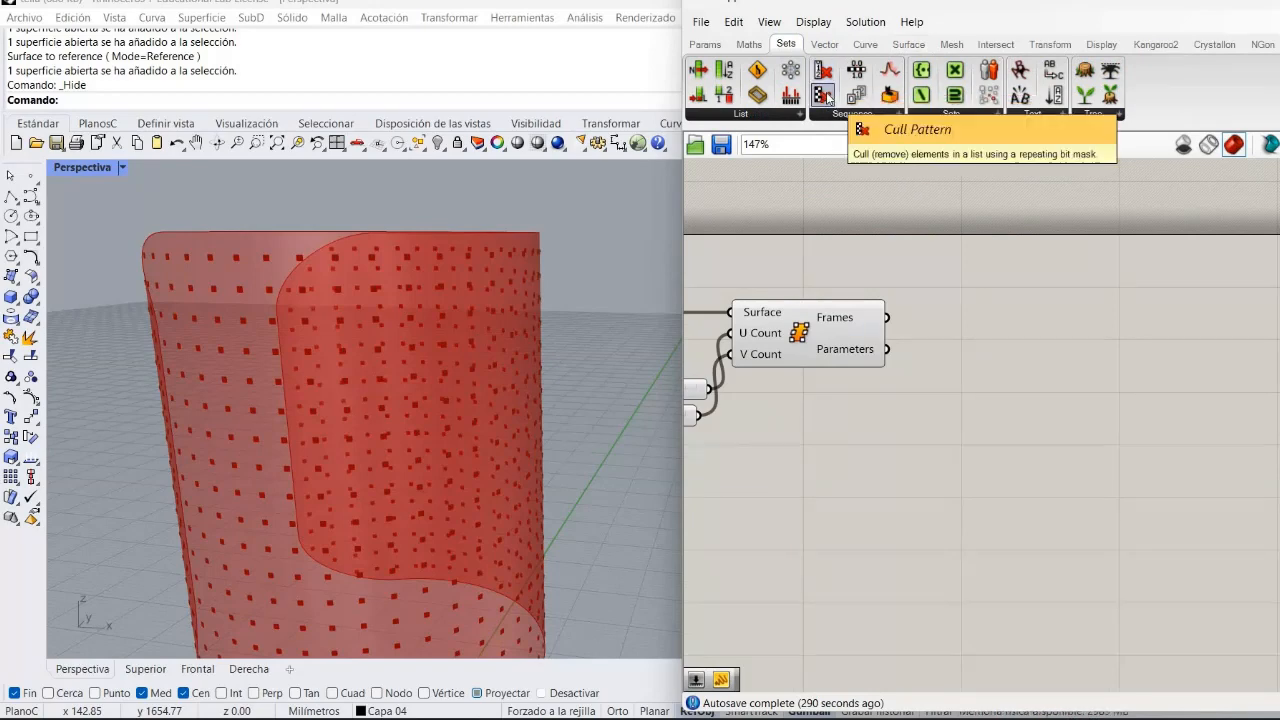
left_click_drag(826, 96, 1053, 370)
left_click(1027, 293)
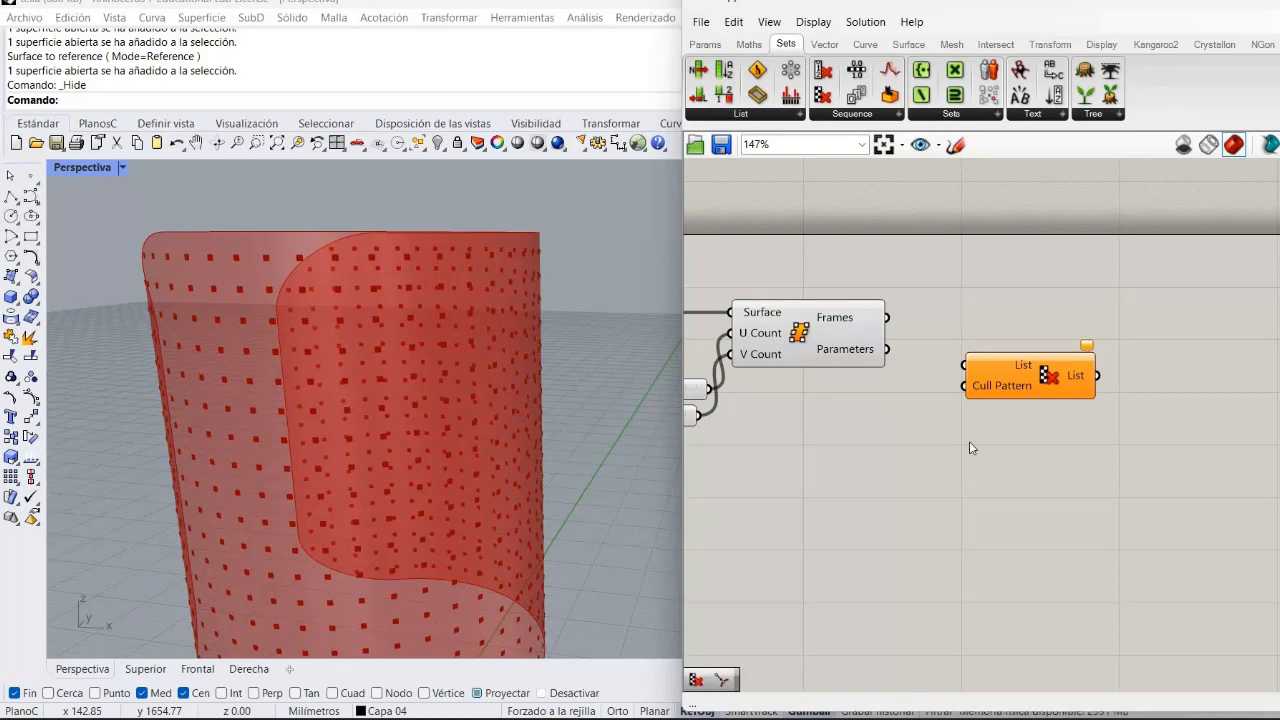
Reposition the Cull Pattern component on the canvas.
mouse_move(295, 381)
right_mouse_down()
mouse_move(326, 396)
mouse_move(302, 386)
right_mouse_up()
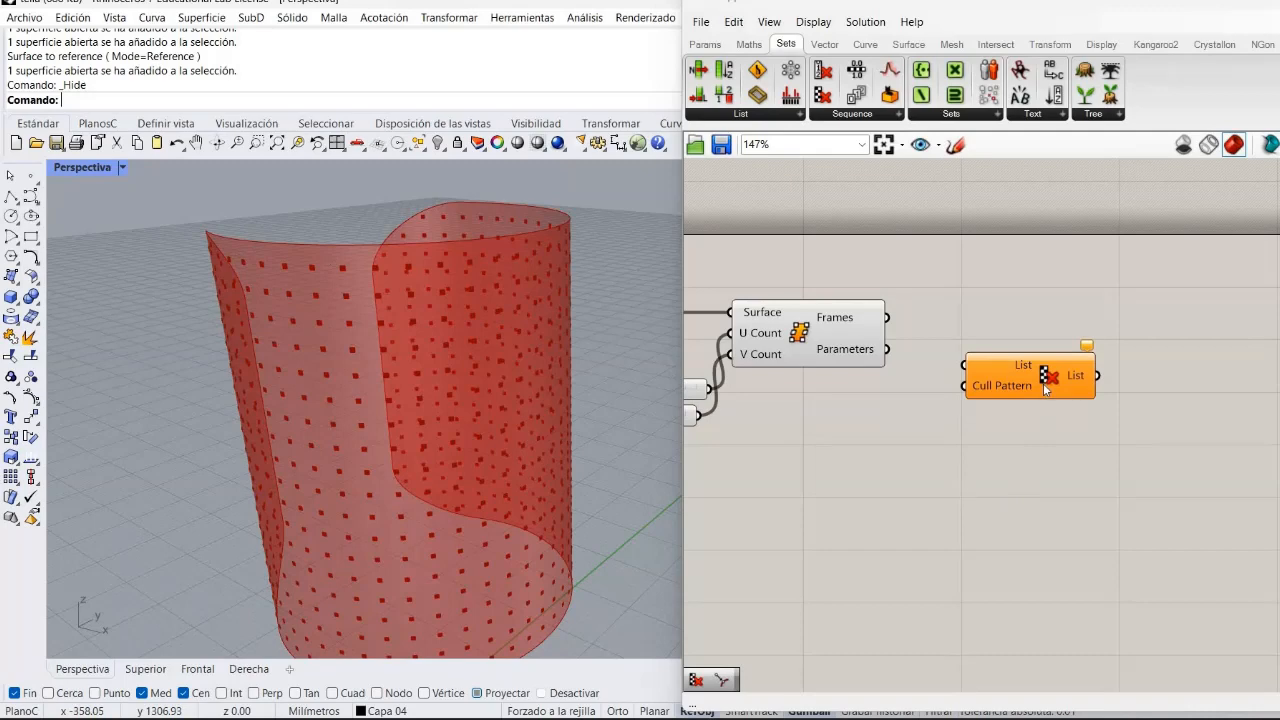
left_click_drag(1043, 383, 1093, 381)
right_click_drag(1109, 433, 1083, 443)
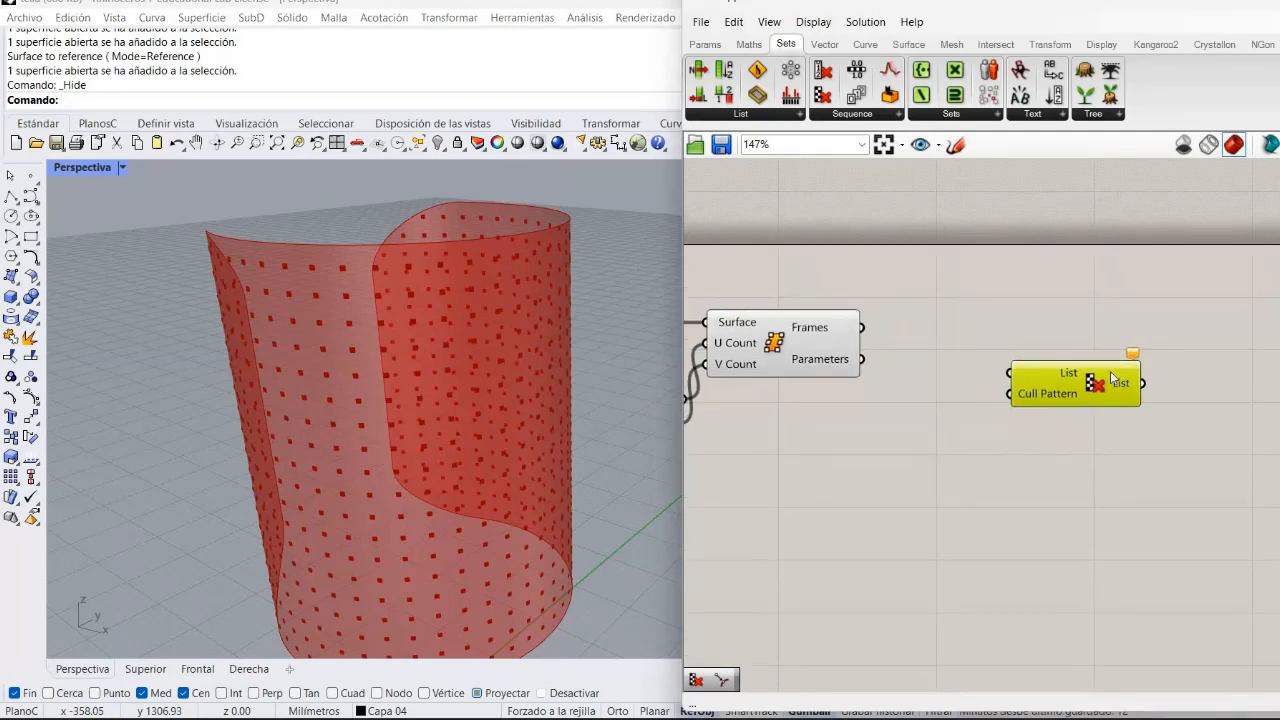
left_click_drag(1111, 374, 1139, 355)
left_click(1012, 427)
right_click_drag(1010, 428, 1186, 503)
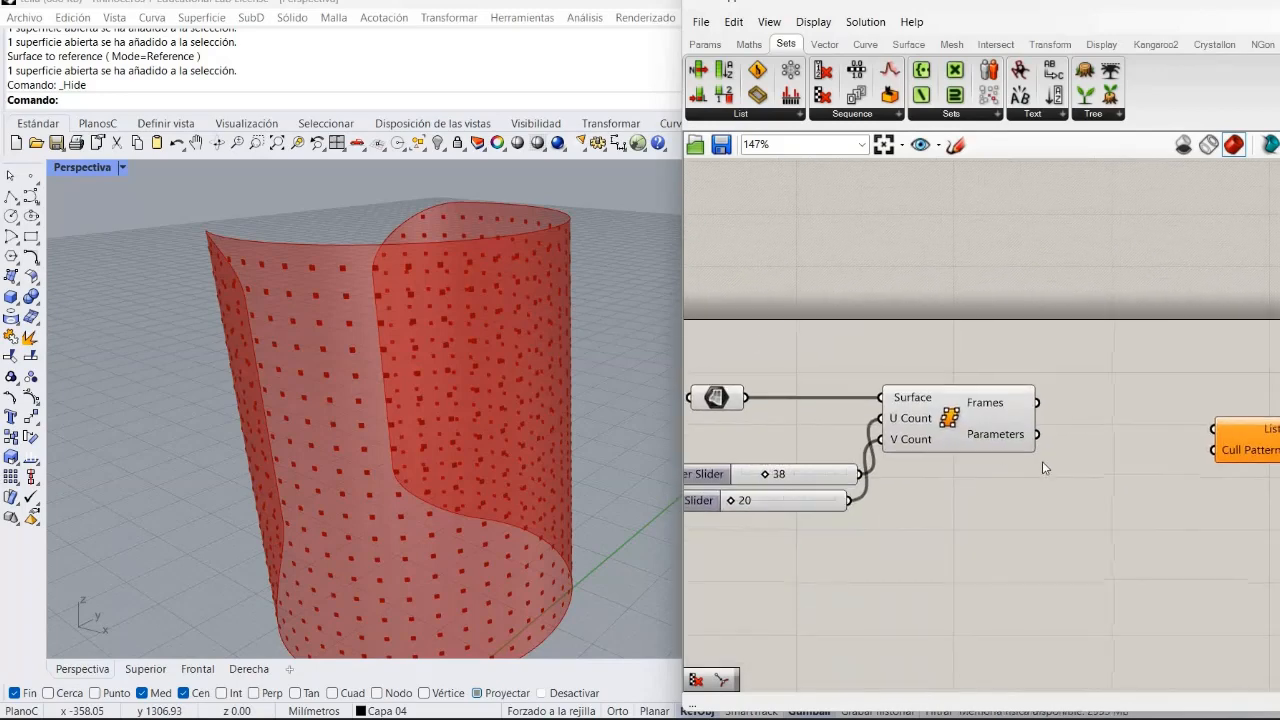
Add a Brep Edges component by searching and connect the Surface parameter to its Brep input.
double_click(965, 541)
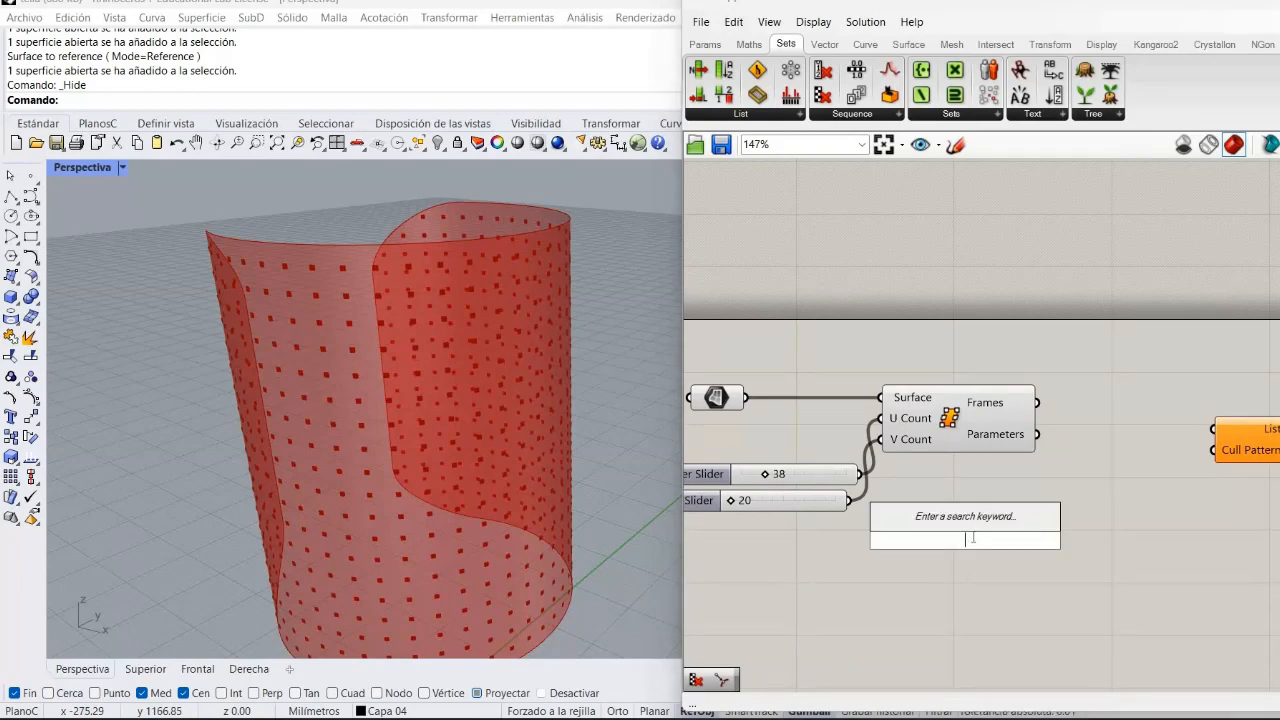
type("brep")
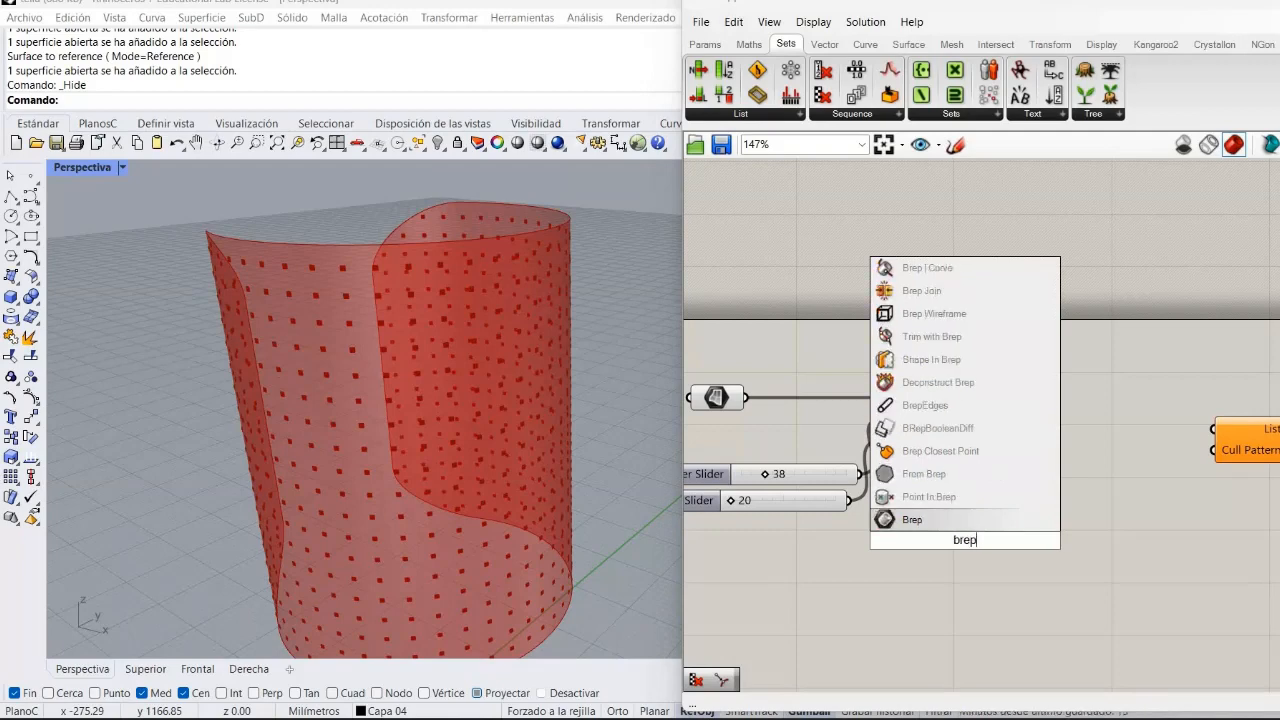
type(" ed")
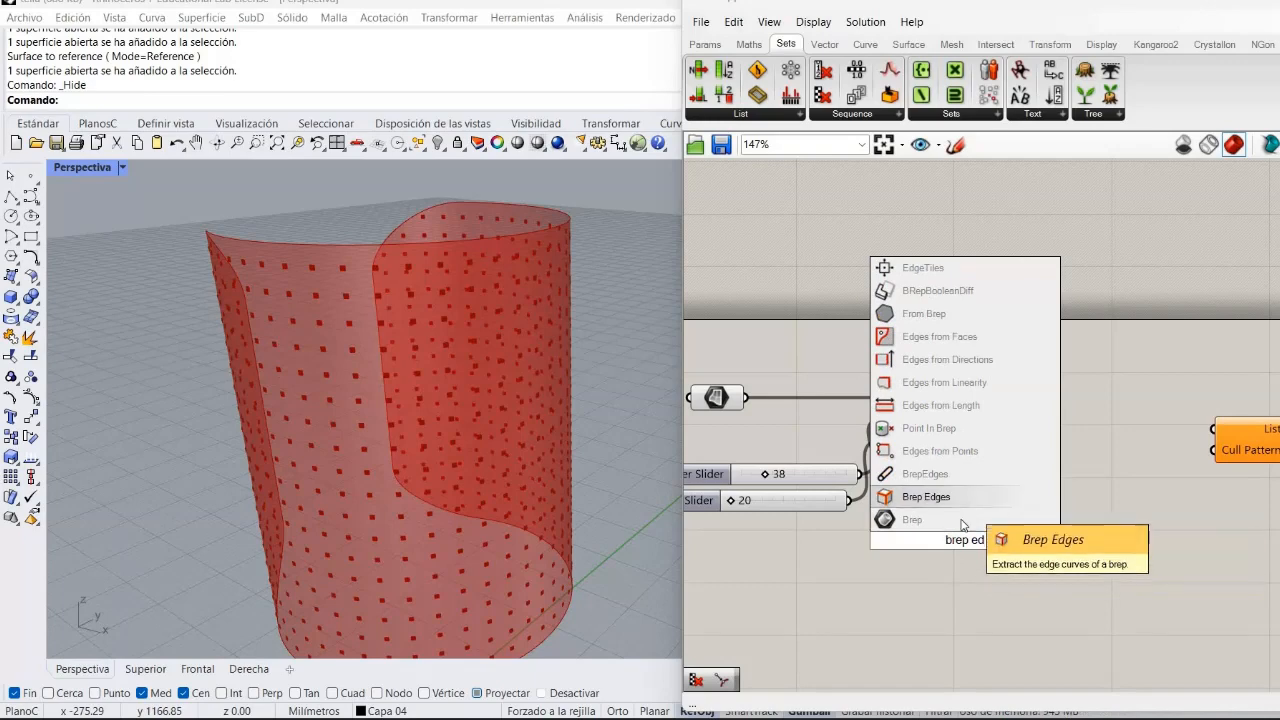
left_click(962, 498)
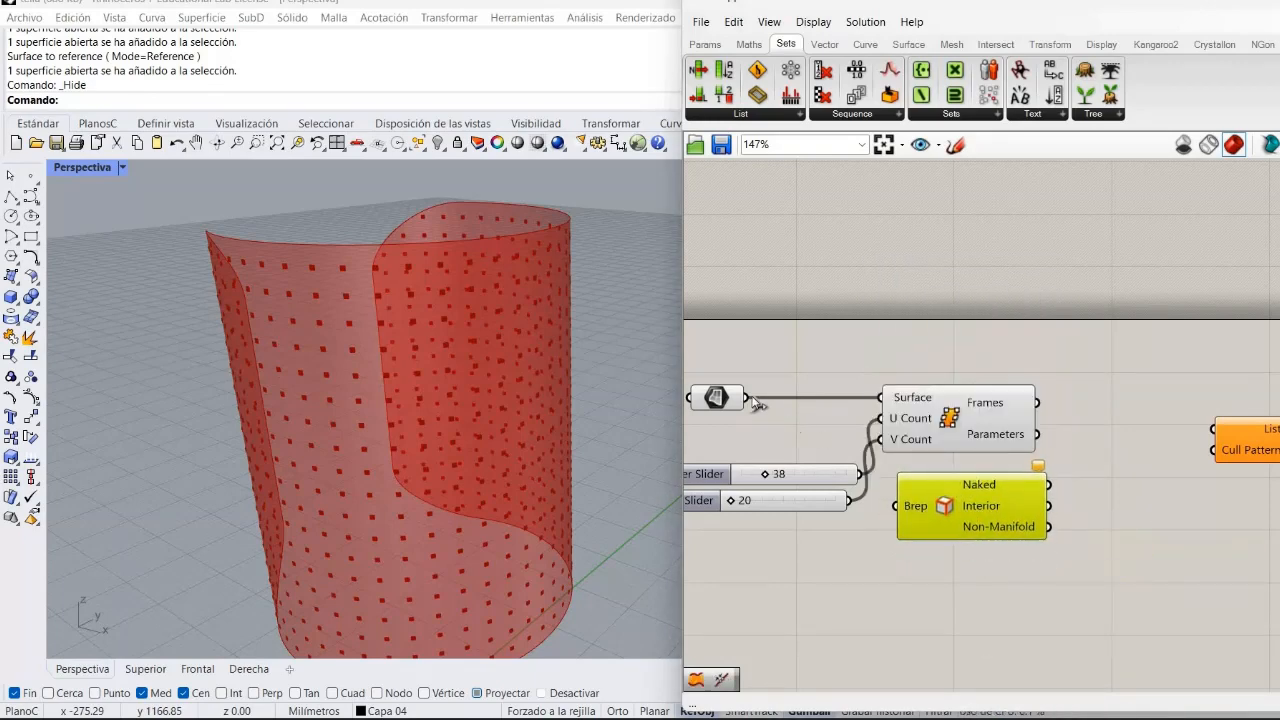
left_click_drag(757, 403, 911, 505)
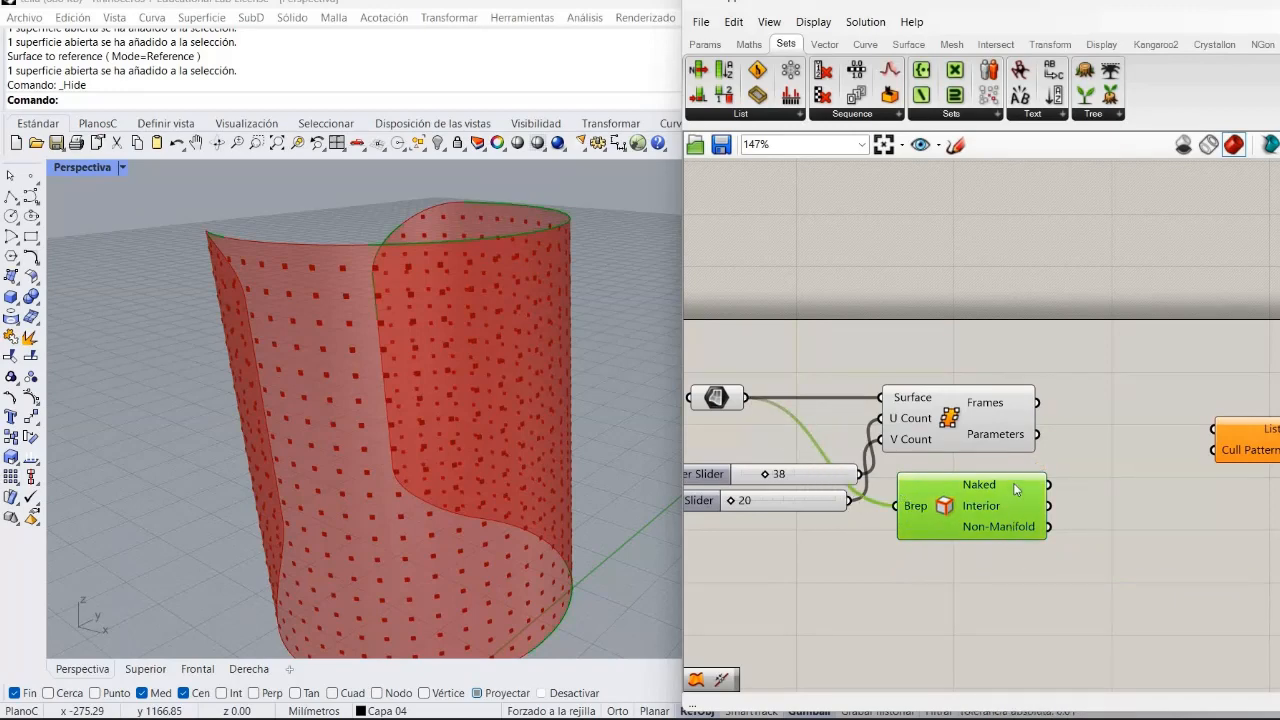
left_click_drag(985, 485, 995, 280)
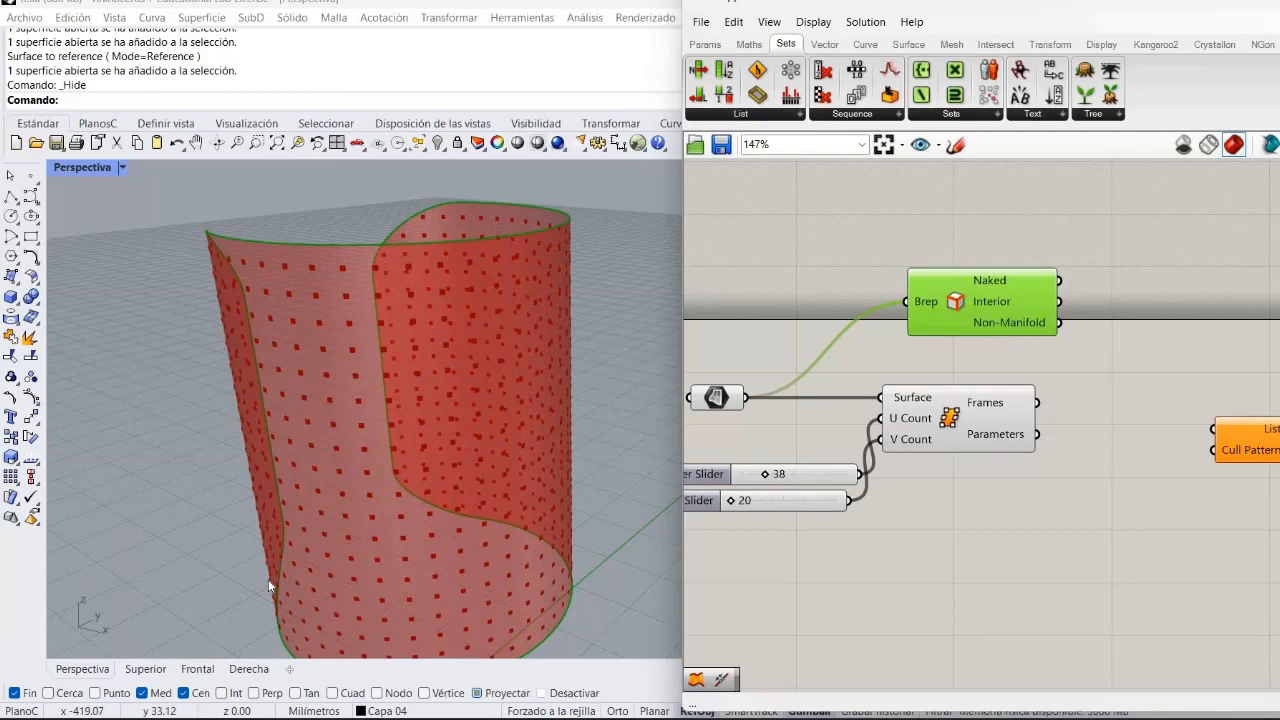
scroll(268, 582, "down", 5)
scroll(268, 582, "up", 4)
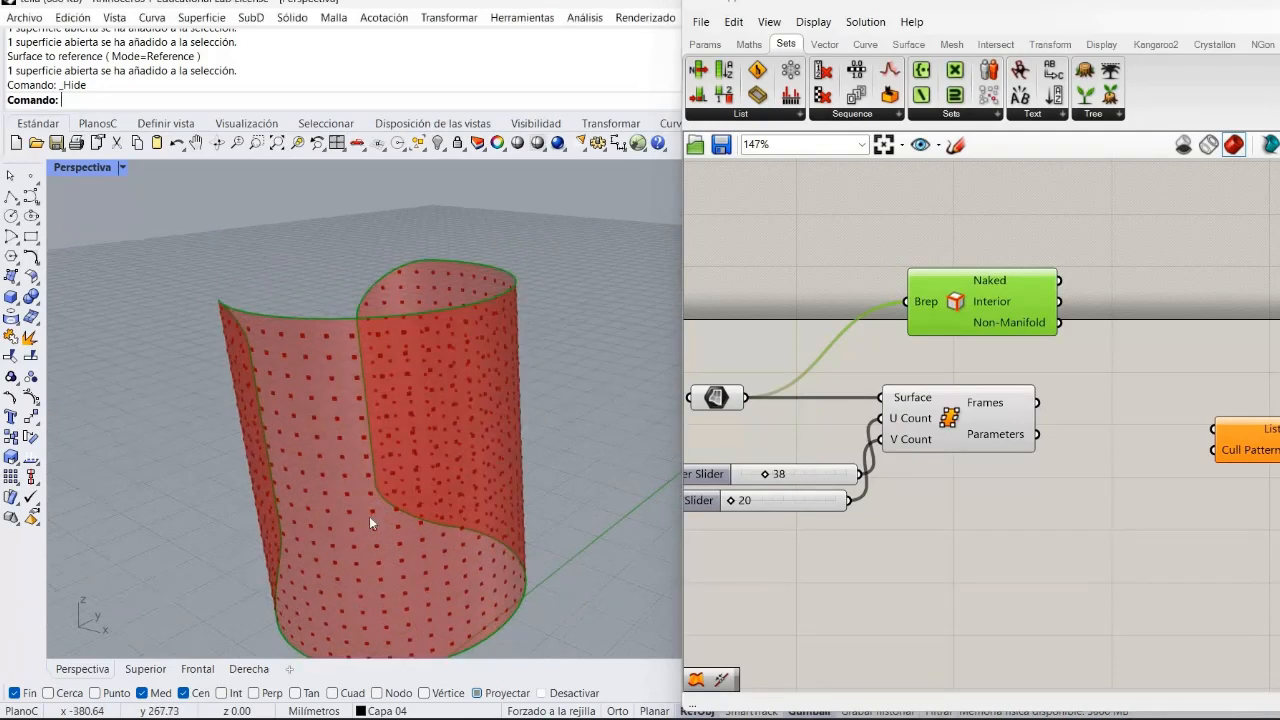
key("Down")
key("Down")
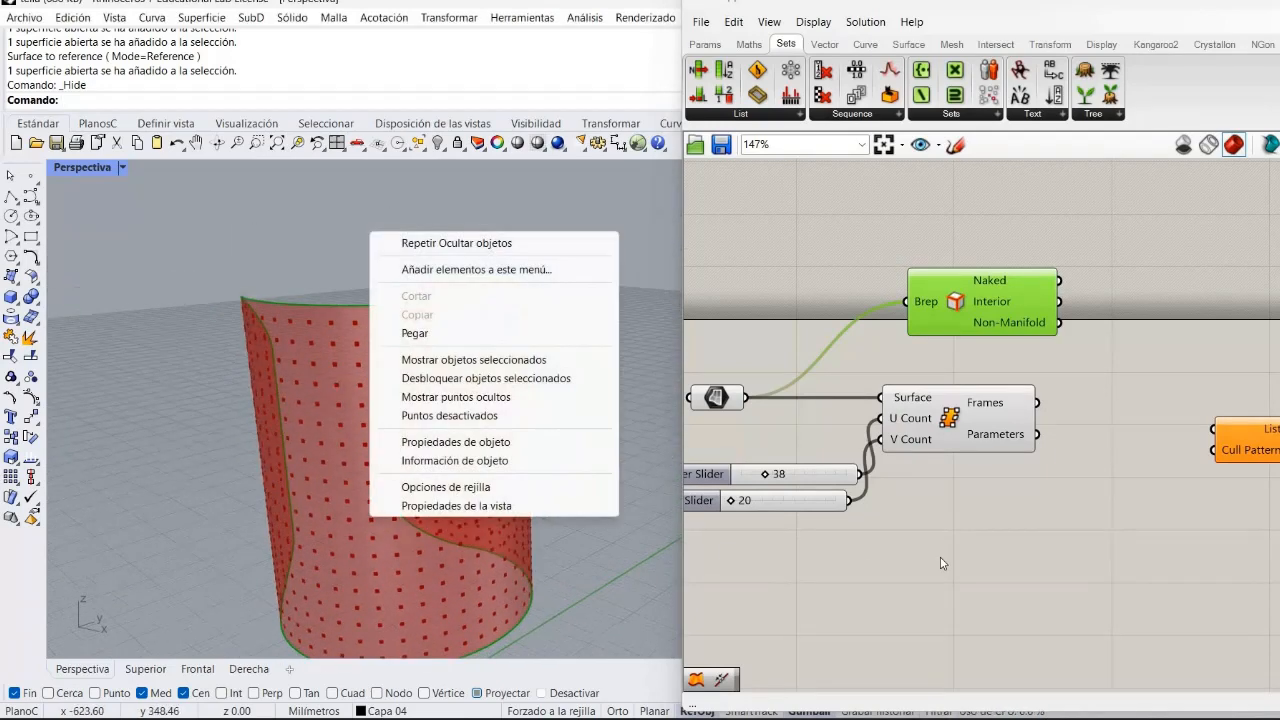
left_click(942, 557)
right_click_drag(967, 572, 938, 601)
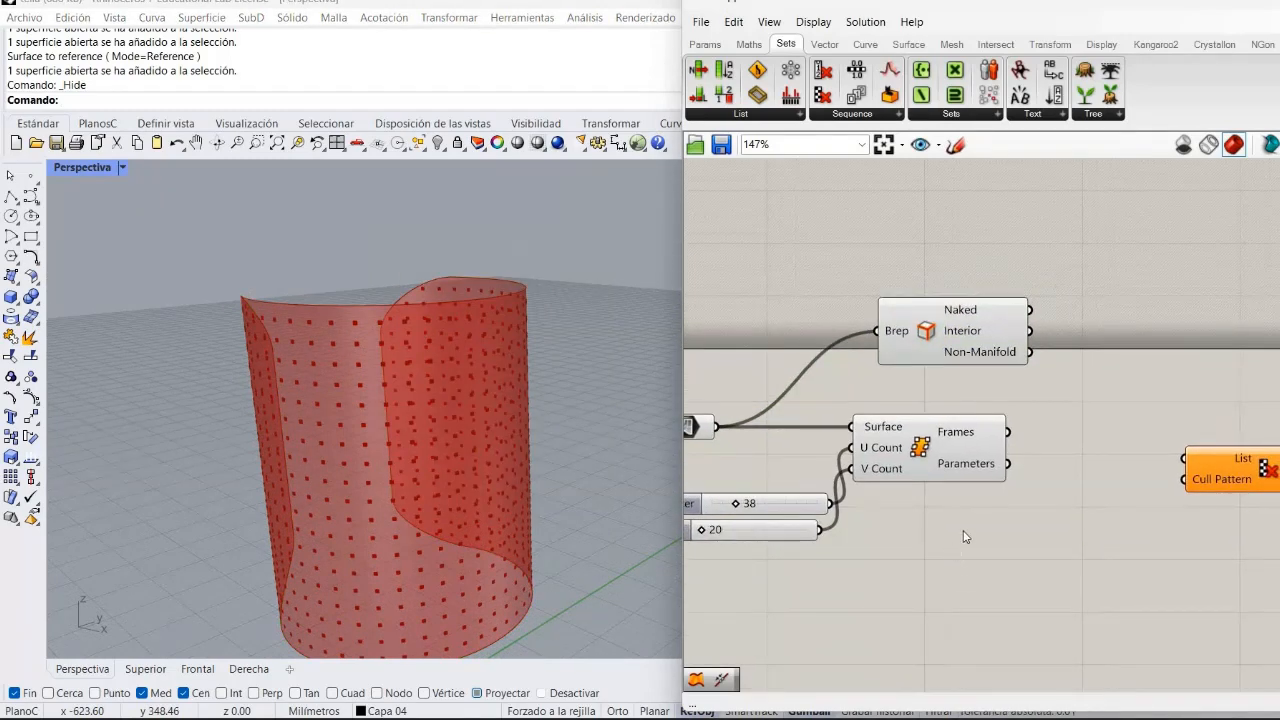
right_click_drag(1041, 472, 953, 477)
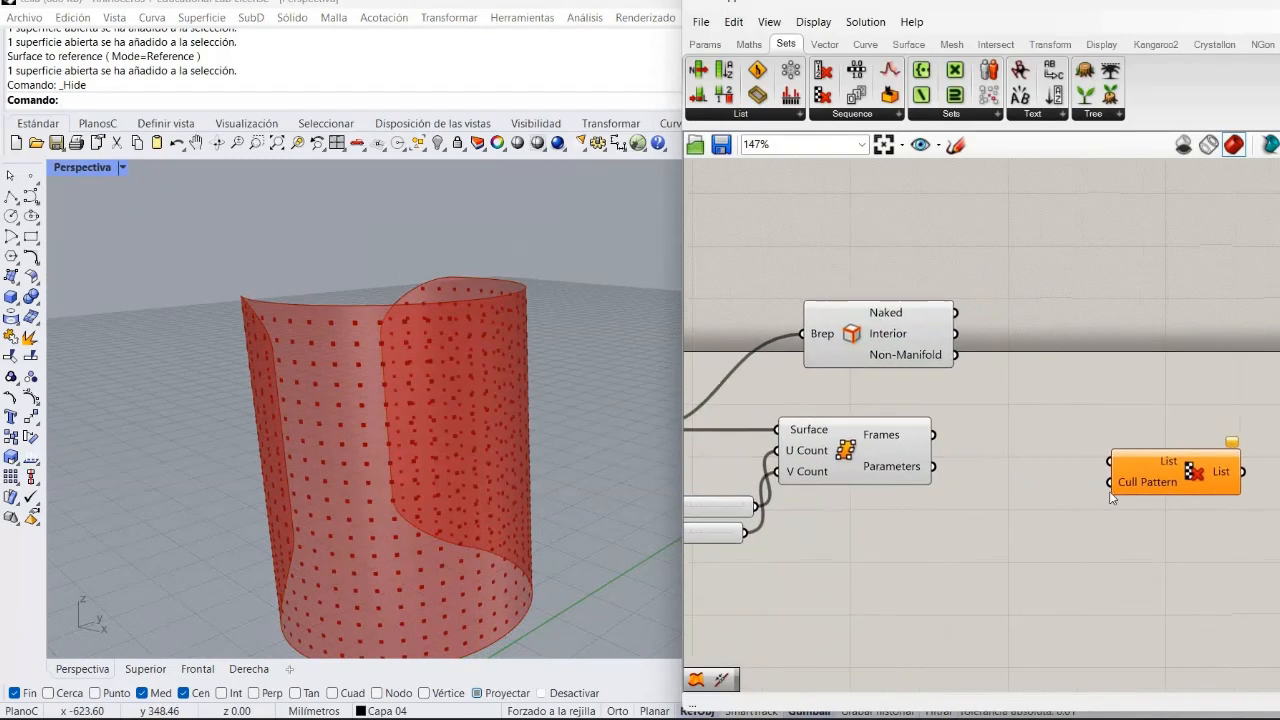
left_click_drag(1176, 487, 1244, 493)
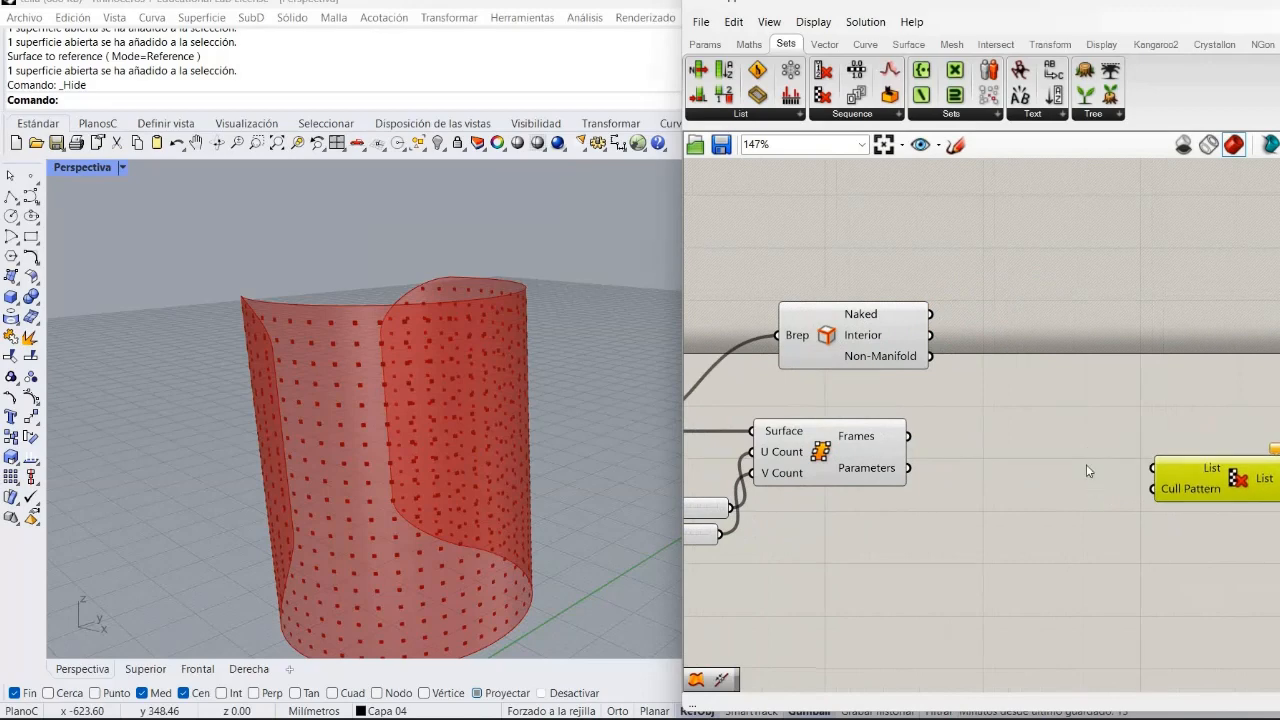
Add a Curve Closest Point component via canvas search and place it right of the Brep Edges component.
double_click(1085, 461)
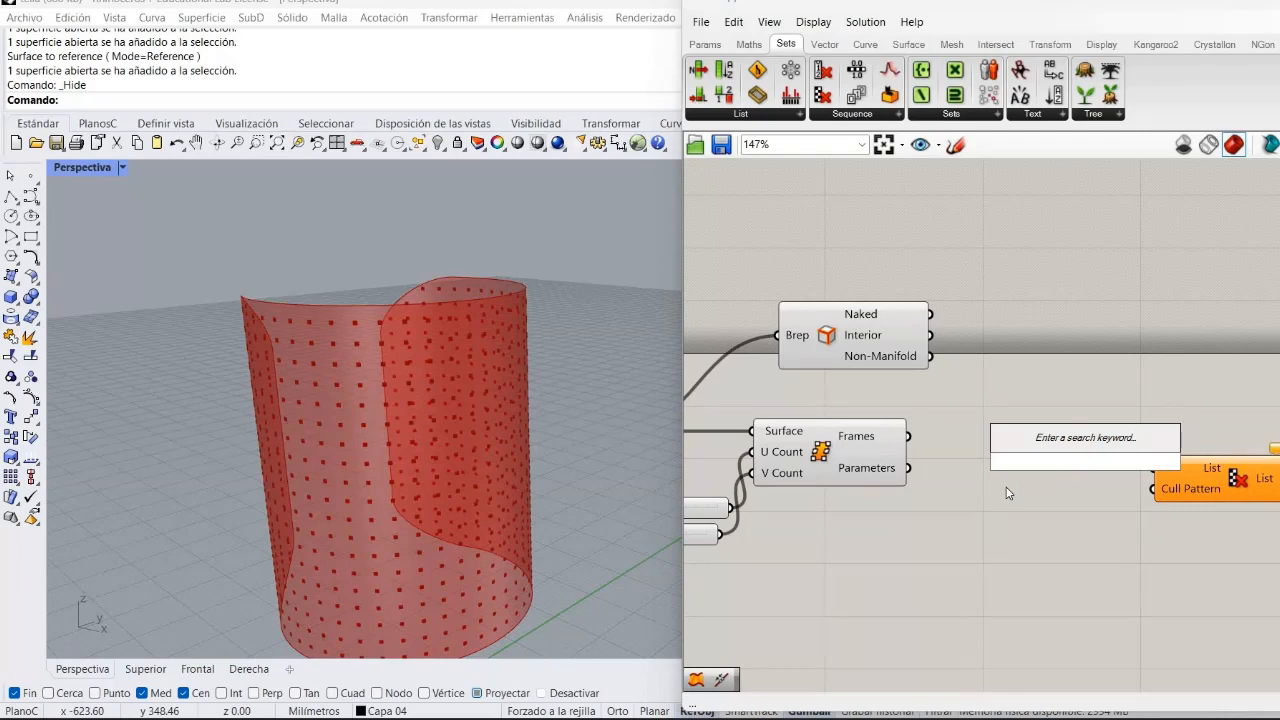
type("sur")
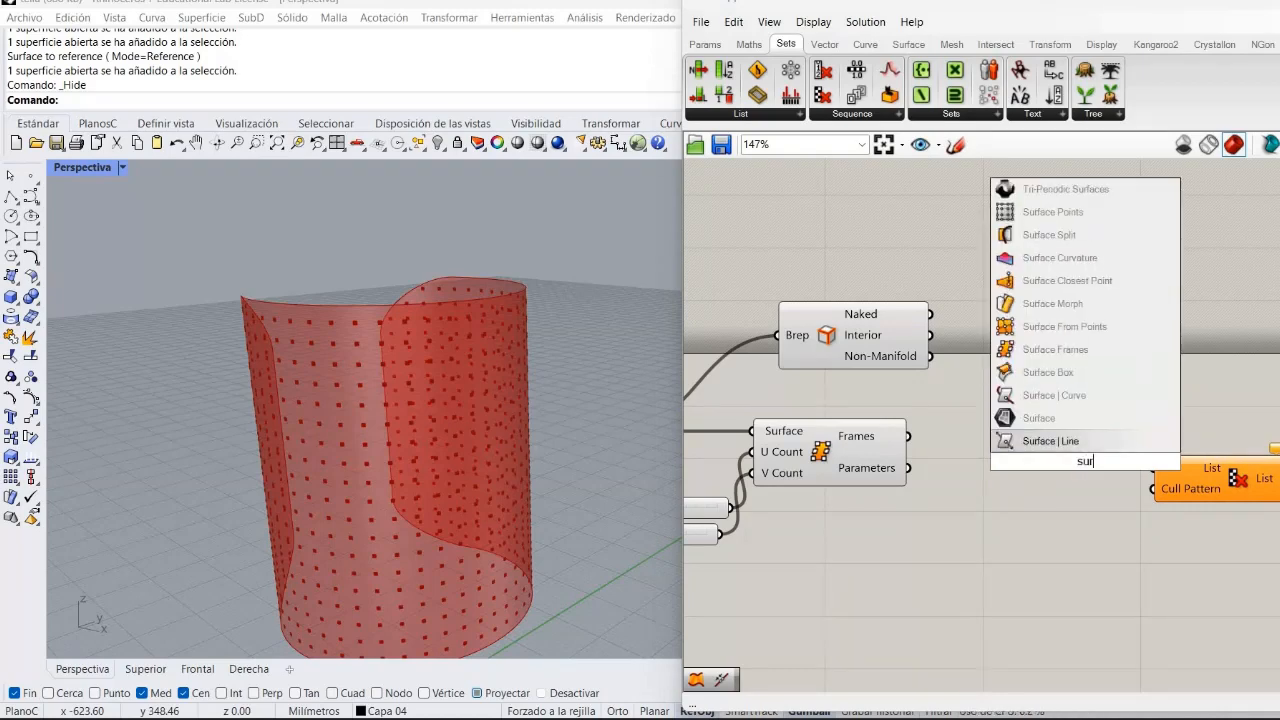
key("BackSpace")
key("BackSpace")
key("BackSpace")
type("c")
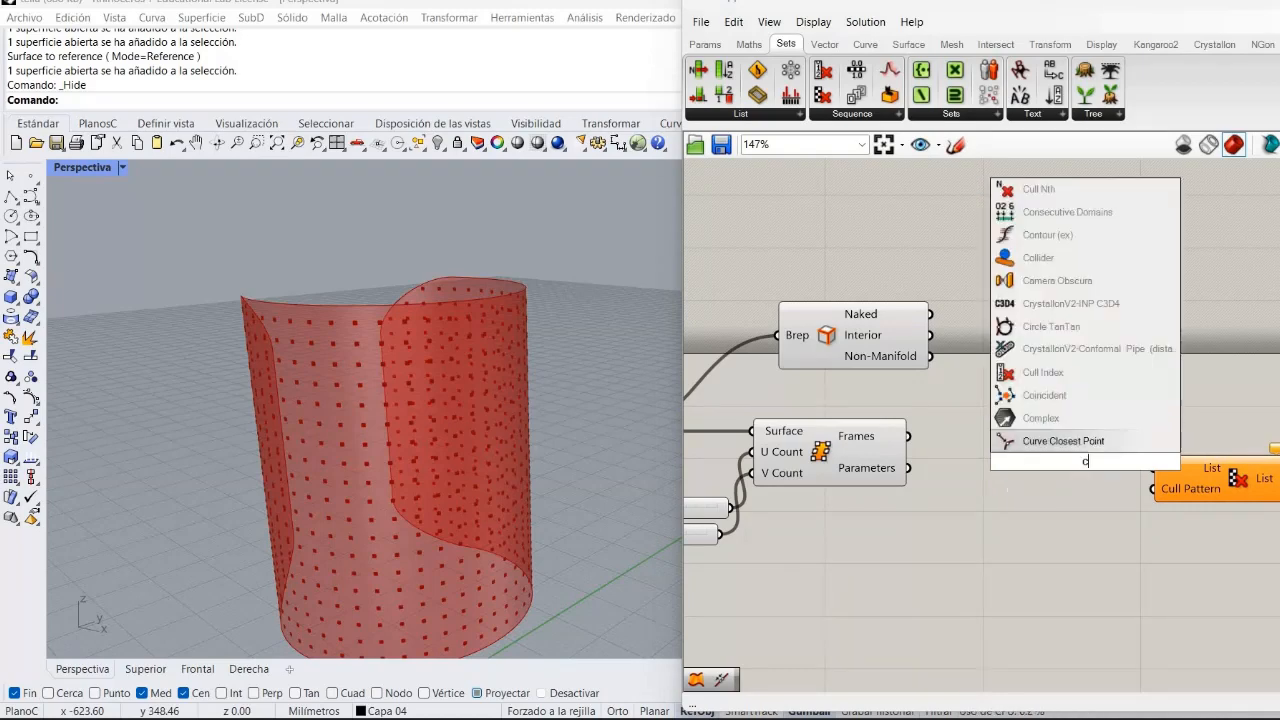
type("urve3")
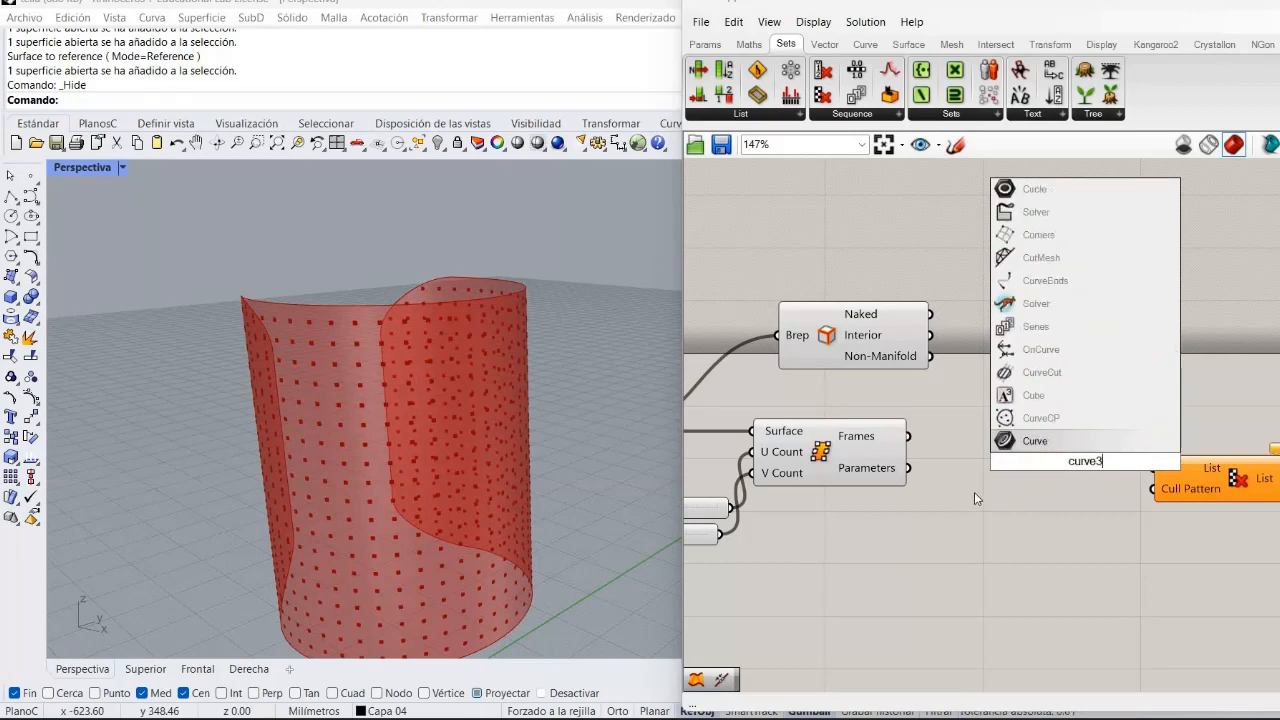
key("BackSpace")
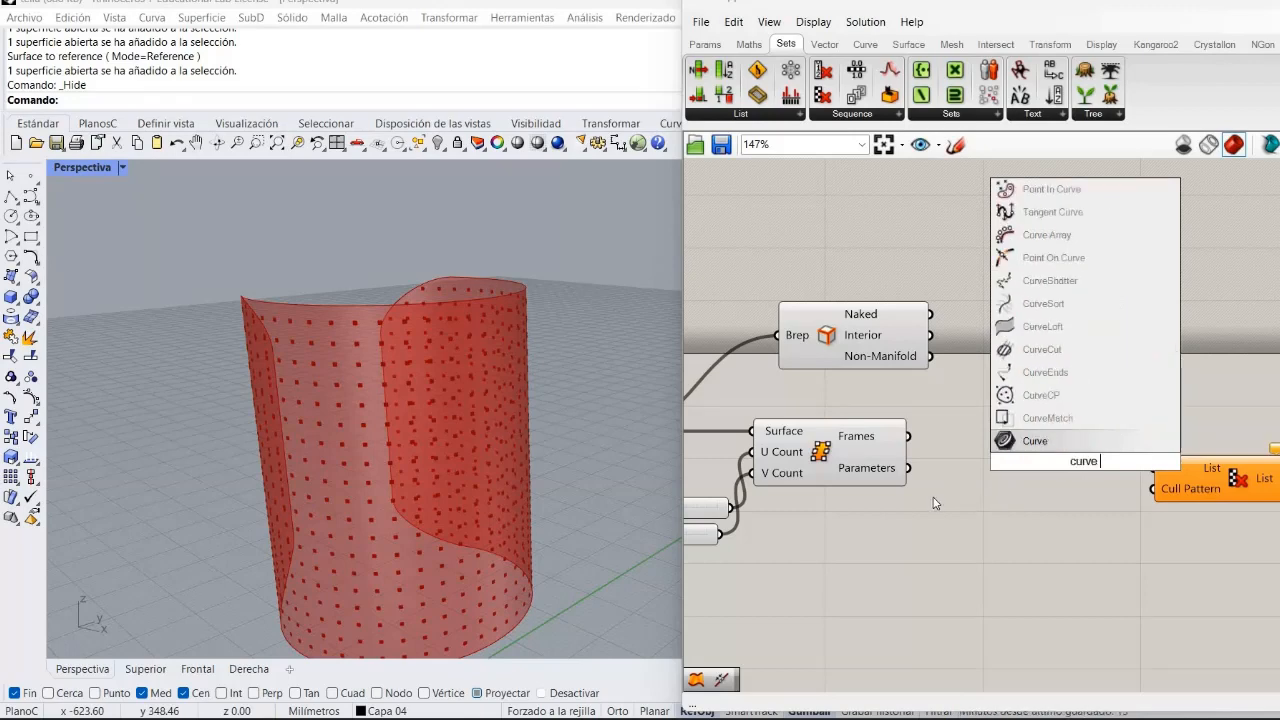
type("c")
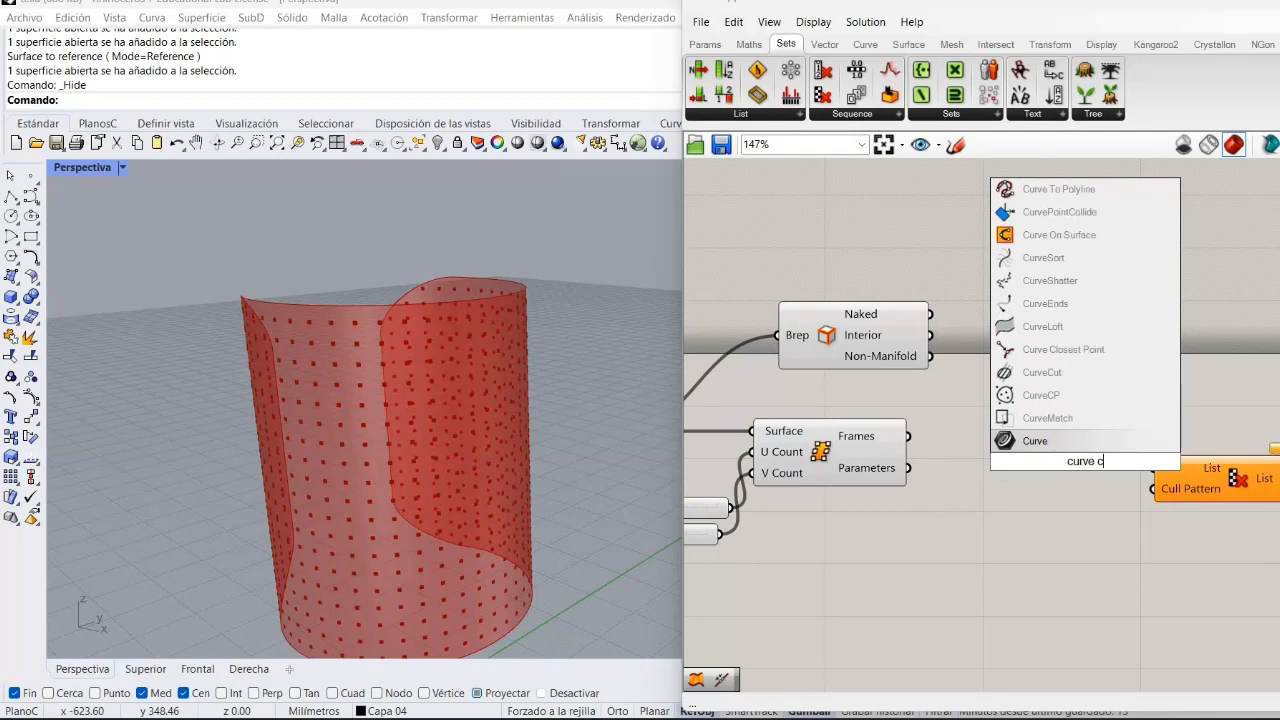
type("lo")
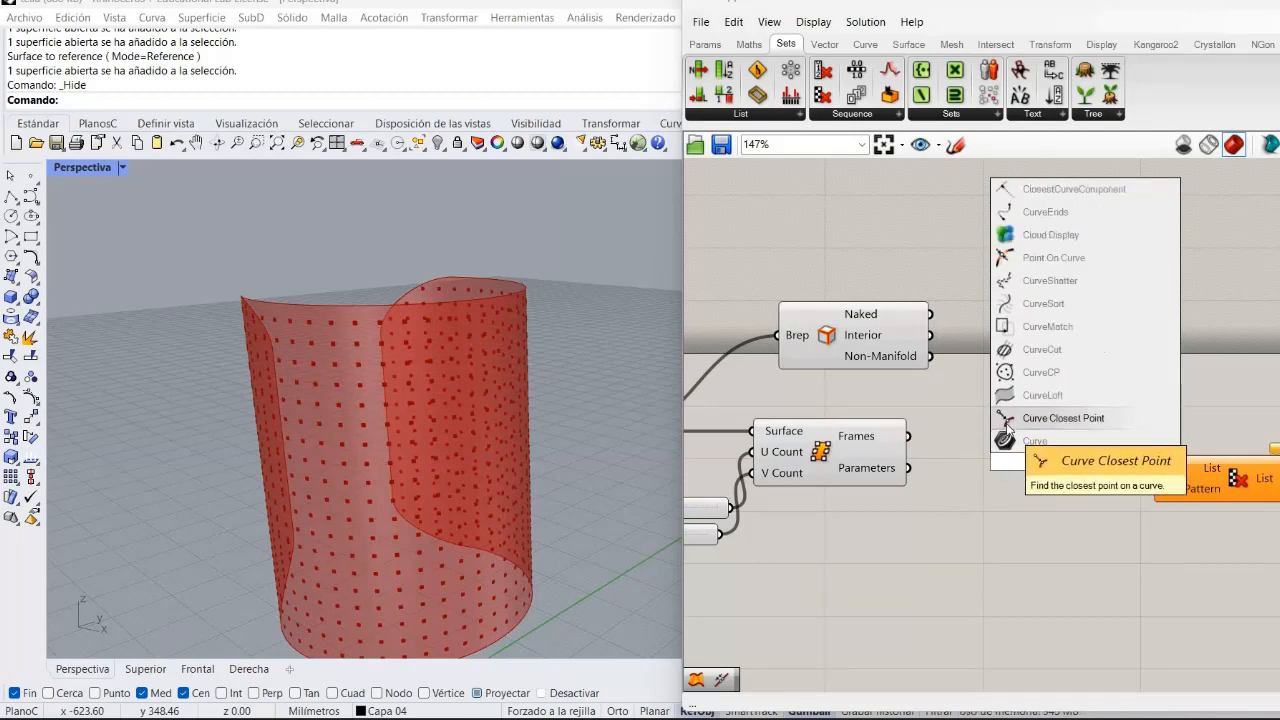
left_click(1060, 447)
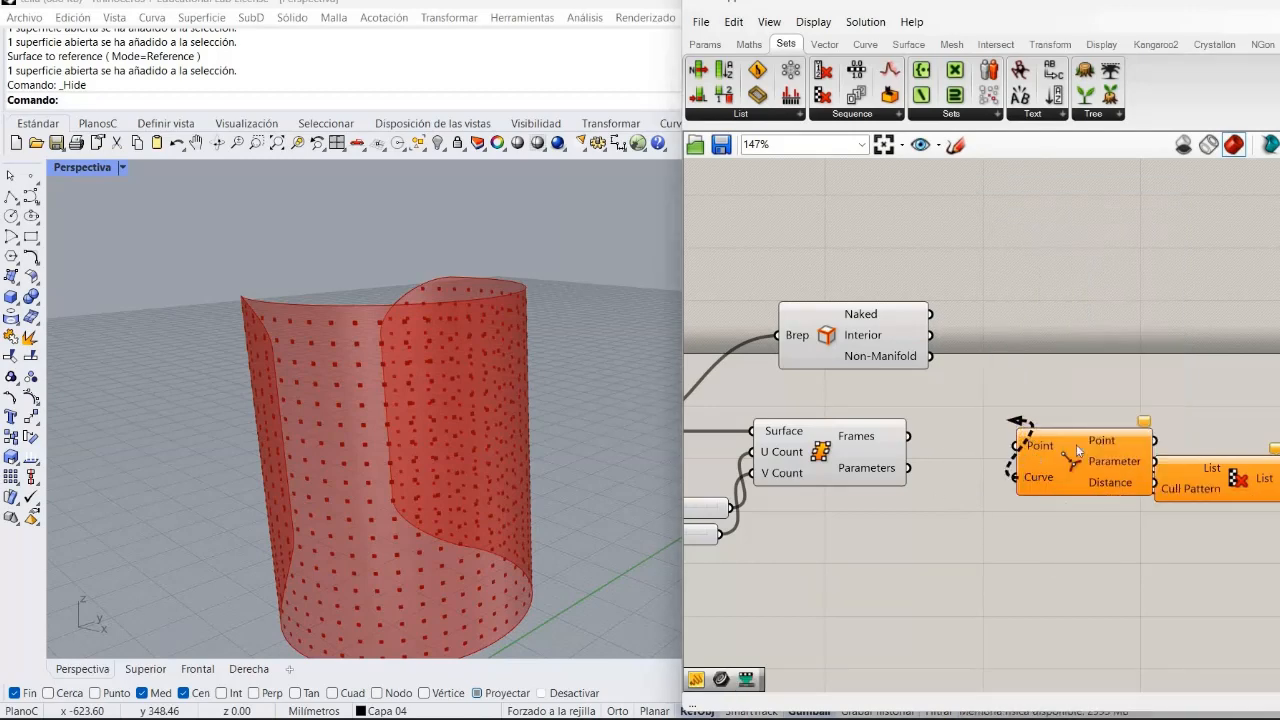
left_click_drag(1073, 465, 1051, 361)
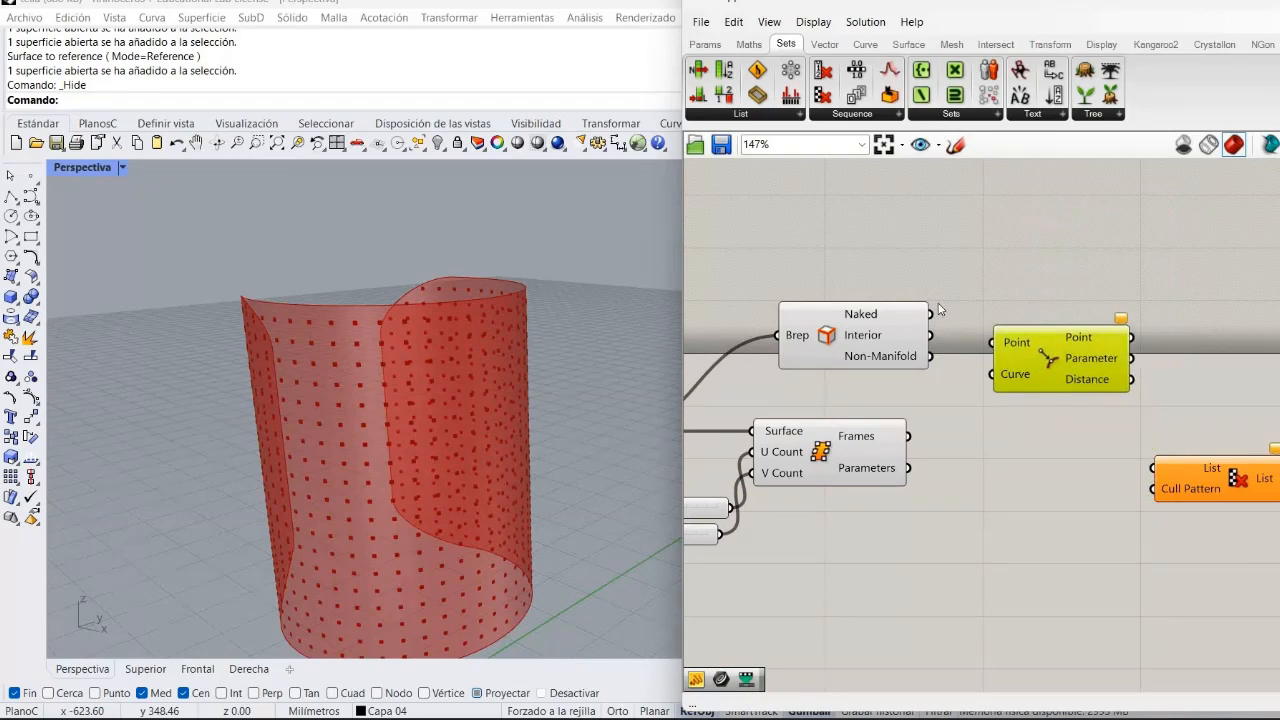
Connect Brep Edges' Naked output to the Curve input and Surface Frames' Frames output to the Point input.
left_click_drag(931, 314, 1006, 384)
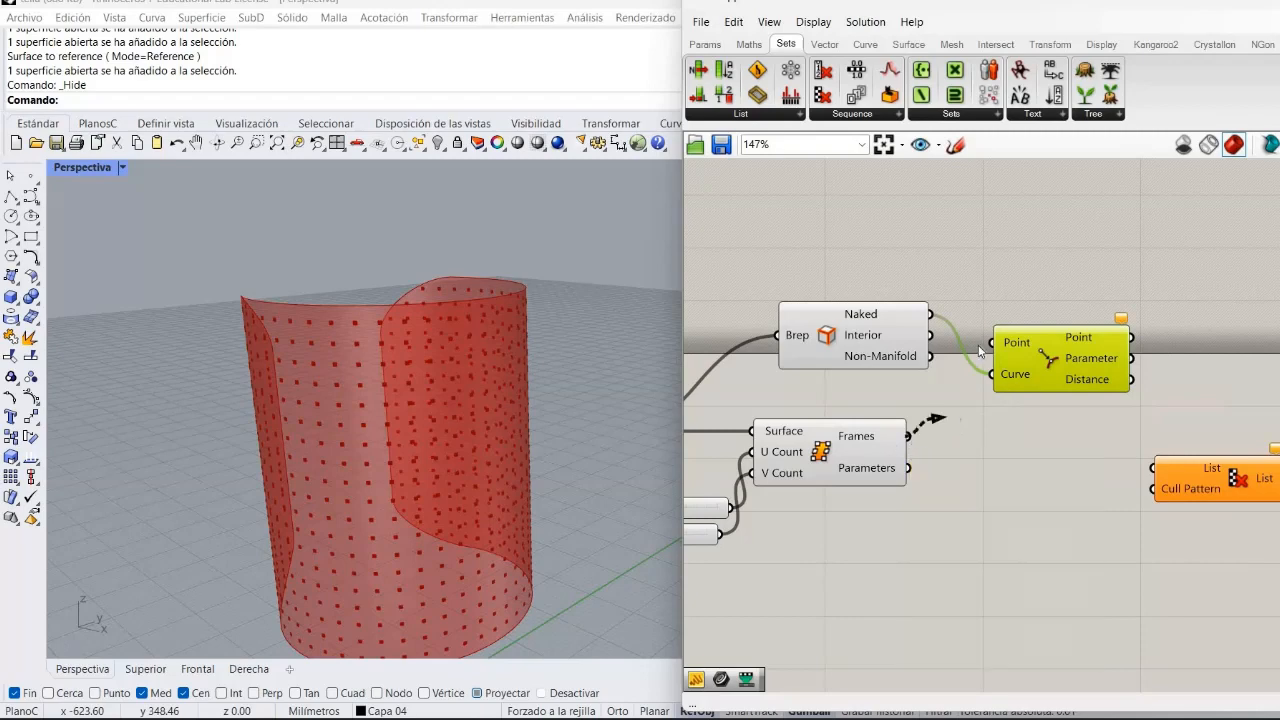
left_click_drag(910, 436, 981, 435)
left_click(922, 513)
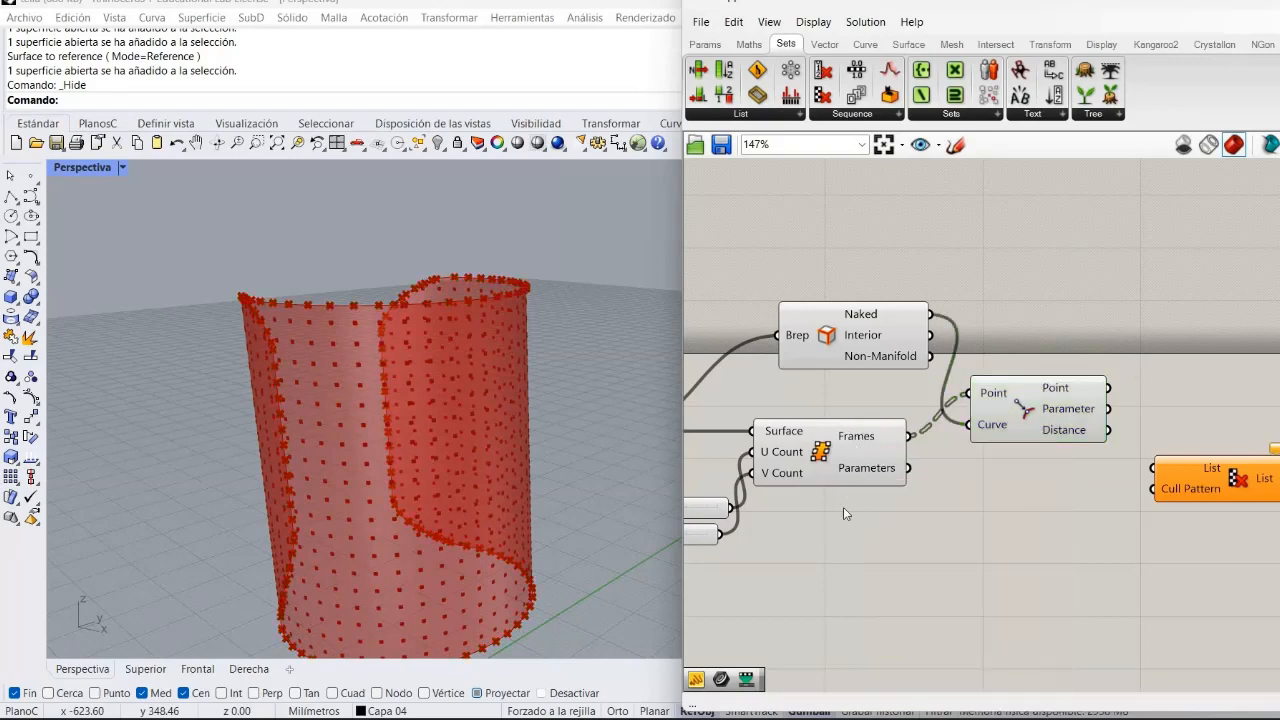
Flatten the Frames output of the Surface Frames component.
right_click_drag(993, 510, 1150, 501)
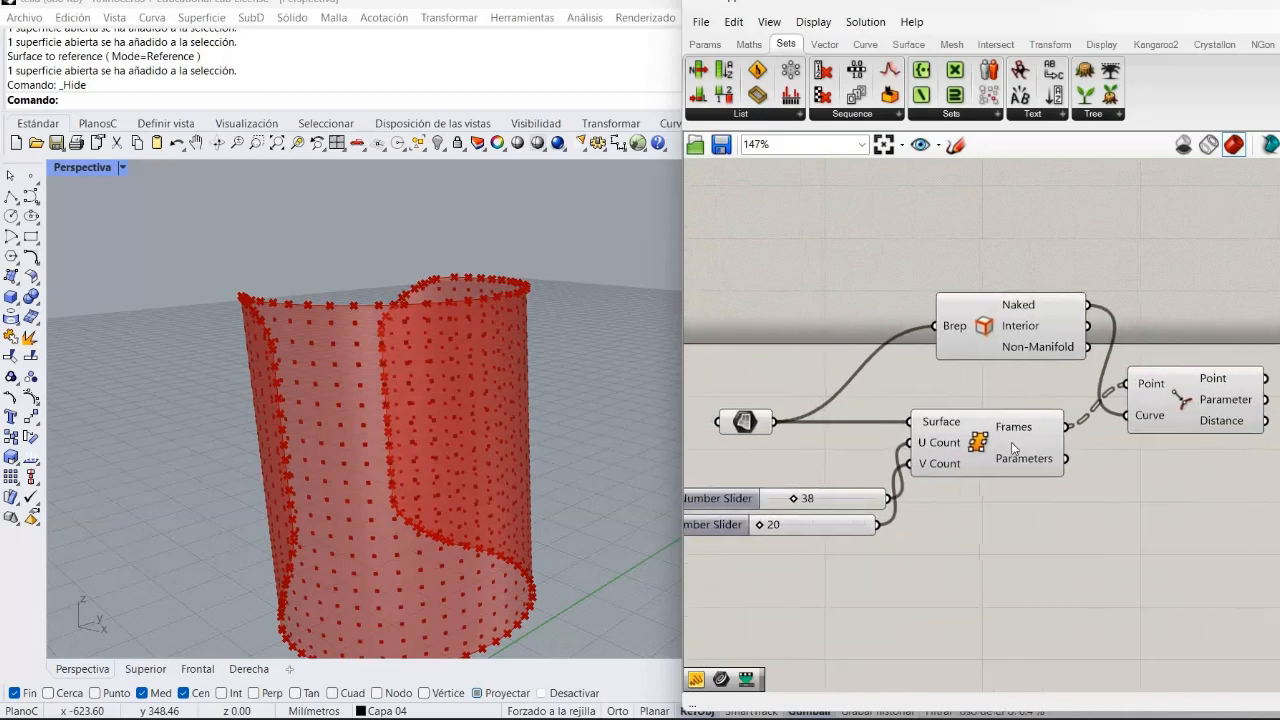
mouse_move(1013, 448)
mouse_move(1050, 435)
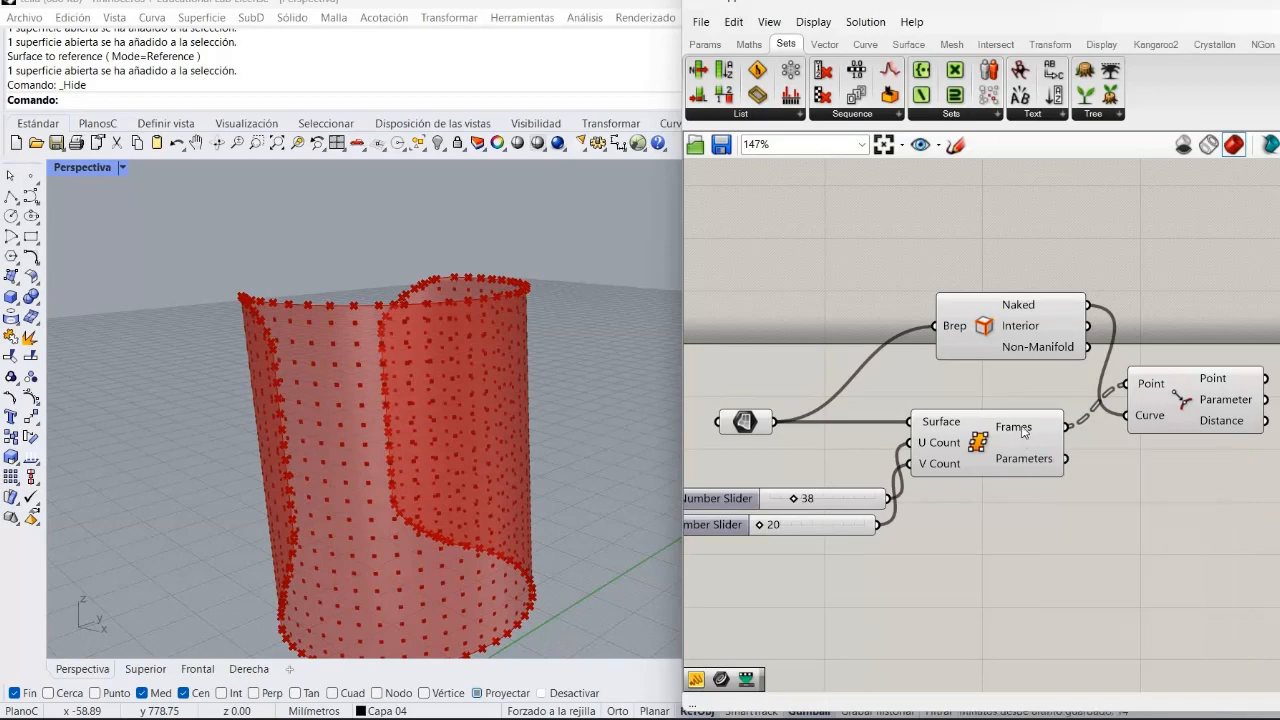
right_click(1024, 431)
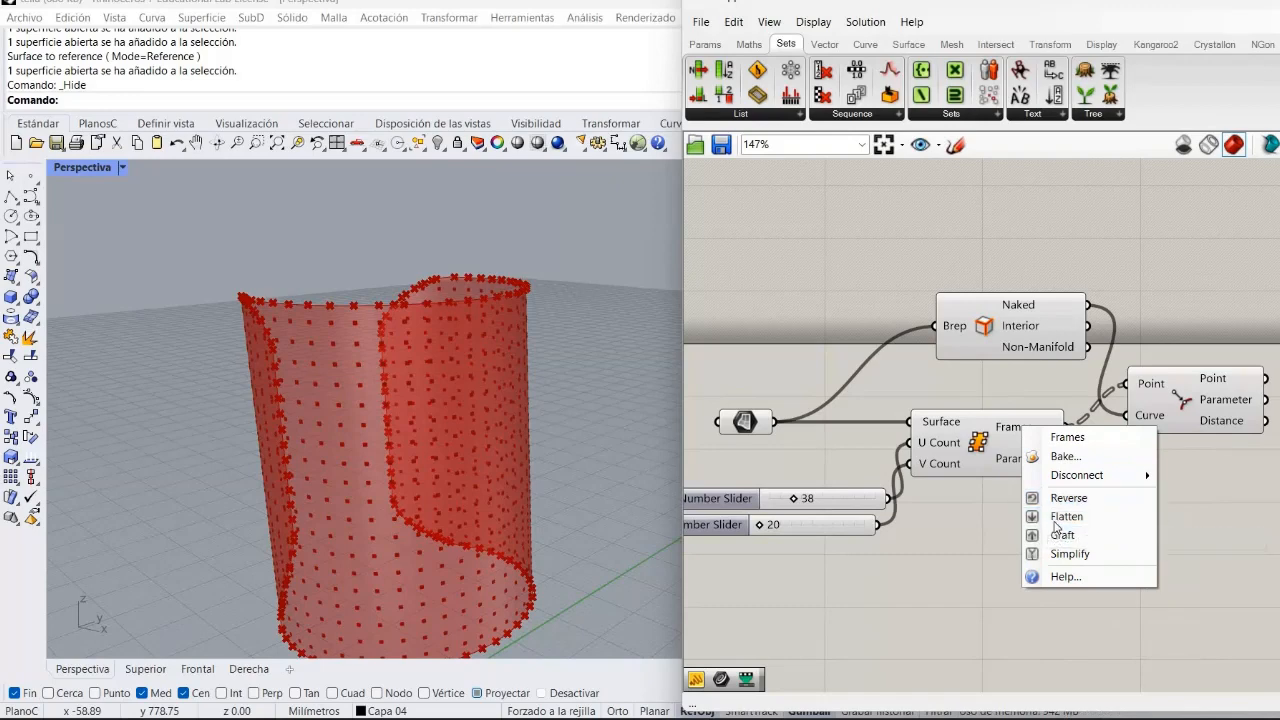
left_click(1055, 517)
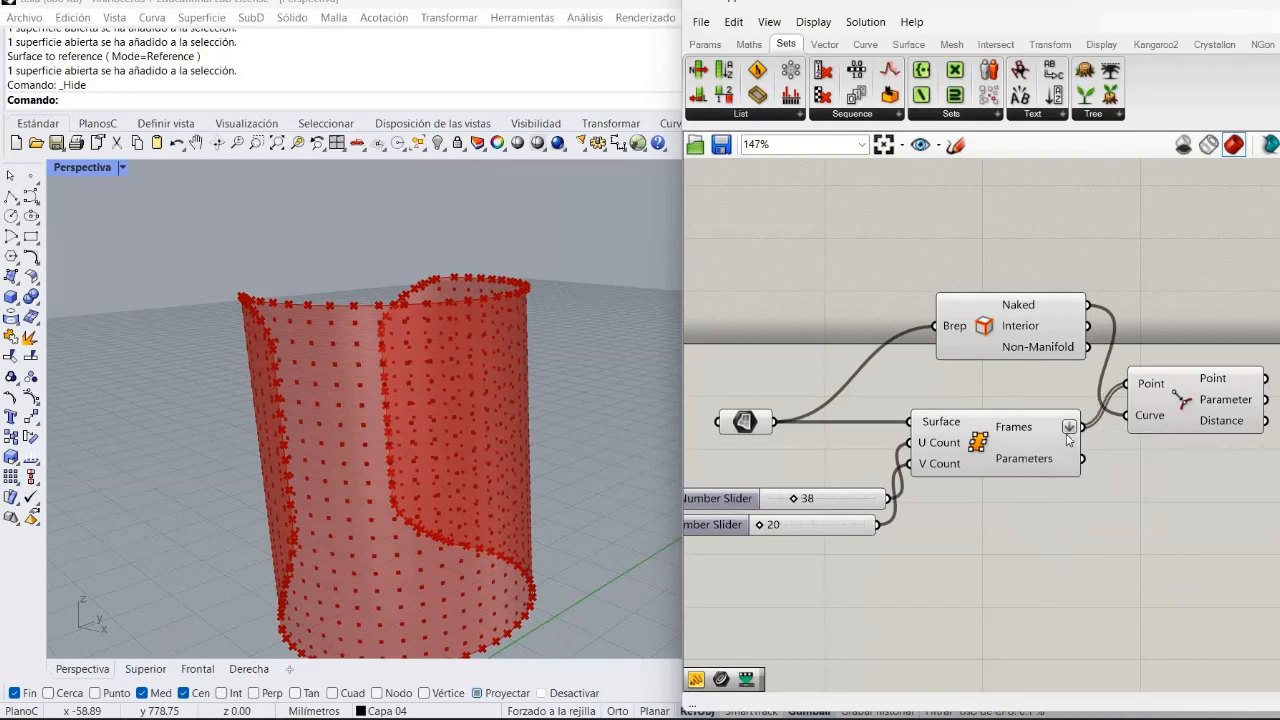
Rearrange the Curve Closest Point and Cull Pattern components on the canvas.
right_click_drag(1249, 526, 1110, 551)
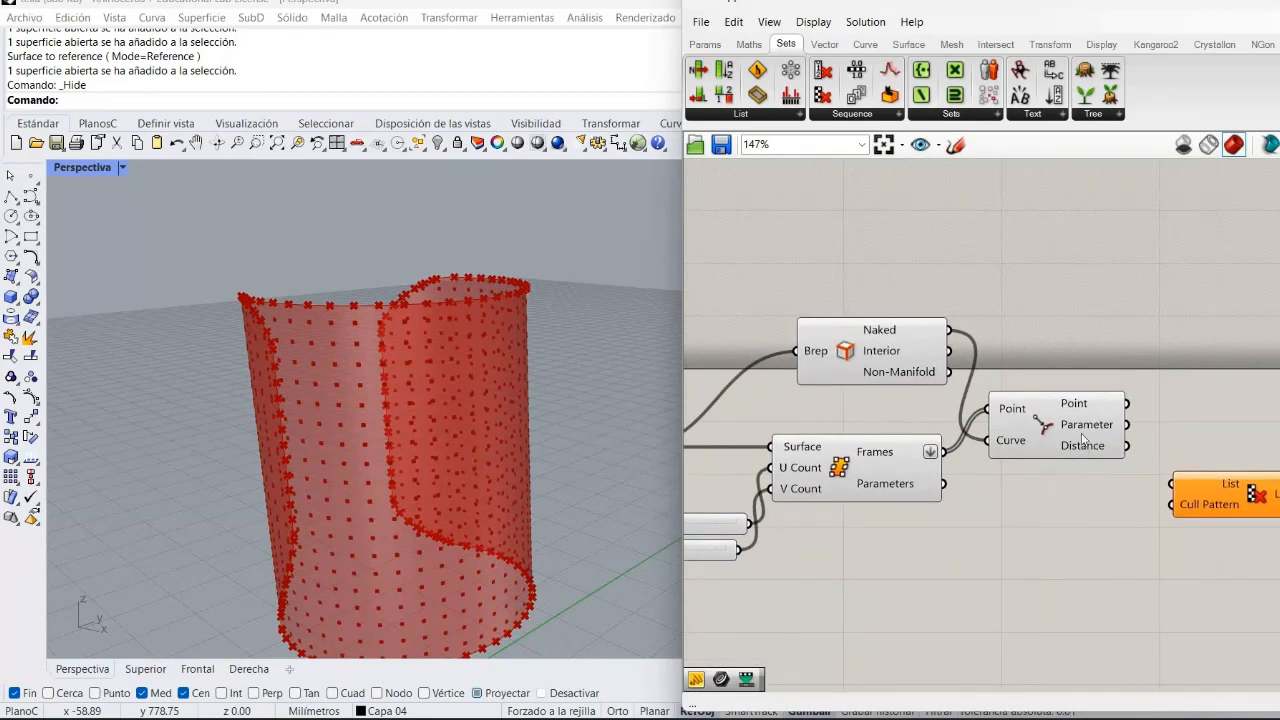
left_click_drag(1083, 440, 1101, 433)
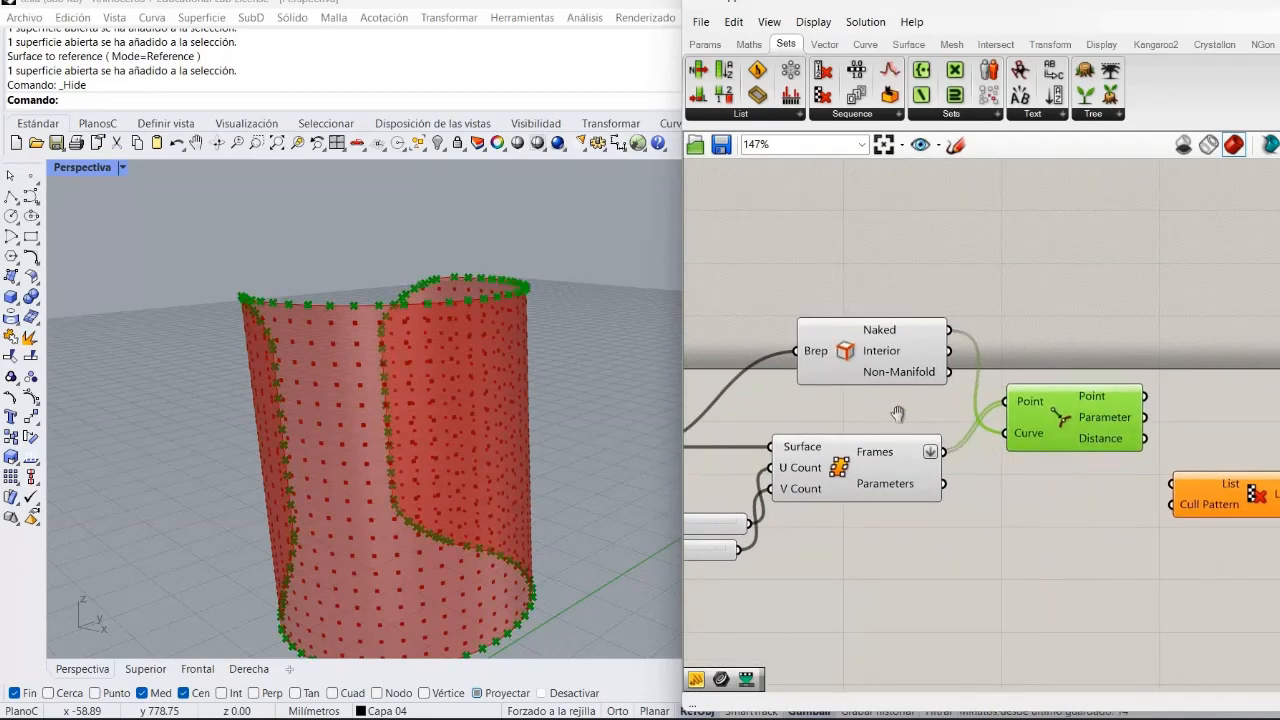
right_click_drag(1098, 492, 897, 414)
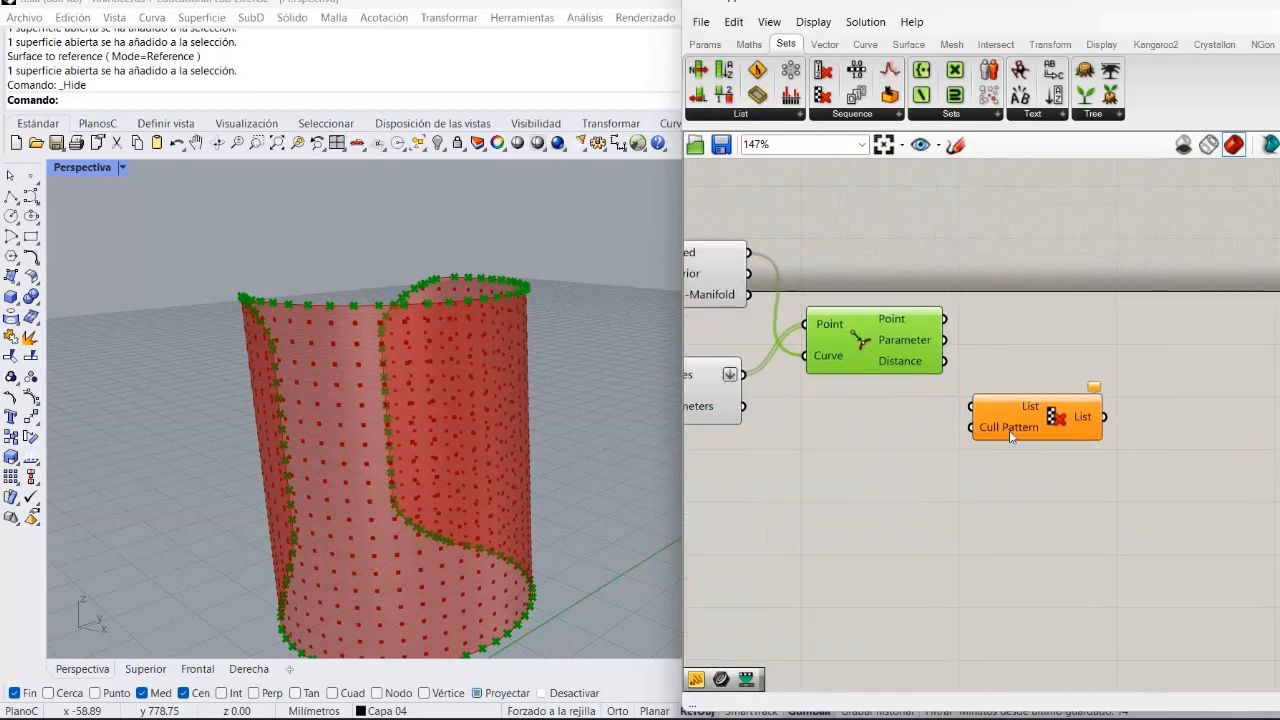
left_click_drag(1062, 416, 1112, 393)
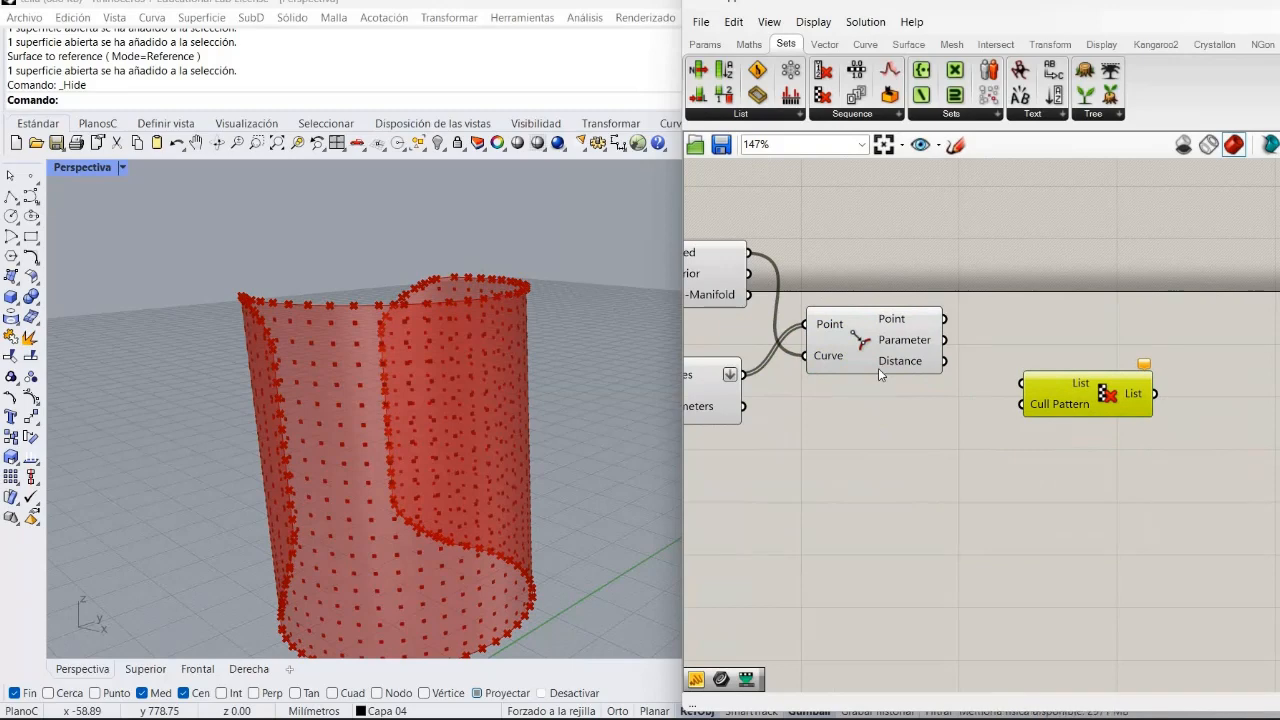
mouse_move(879, 370)
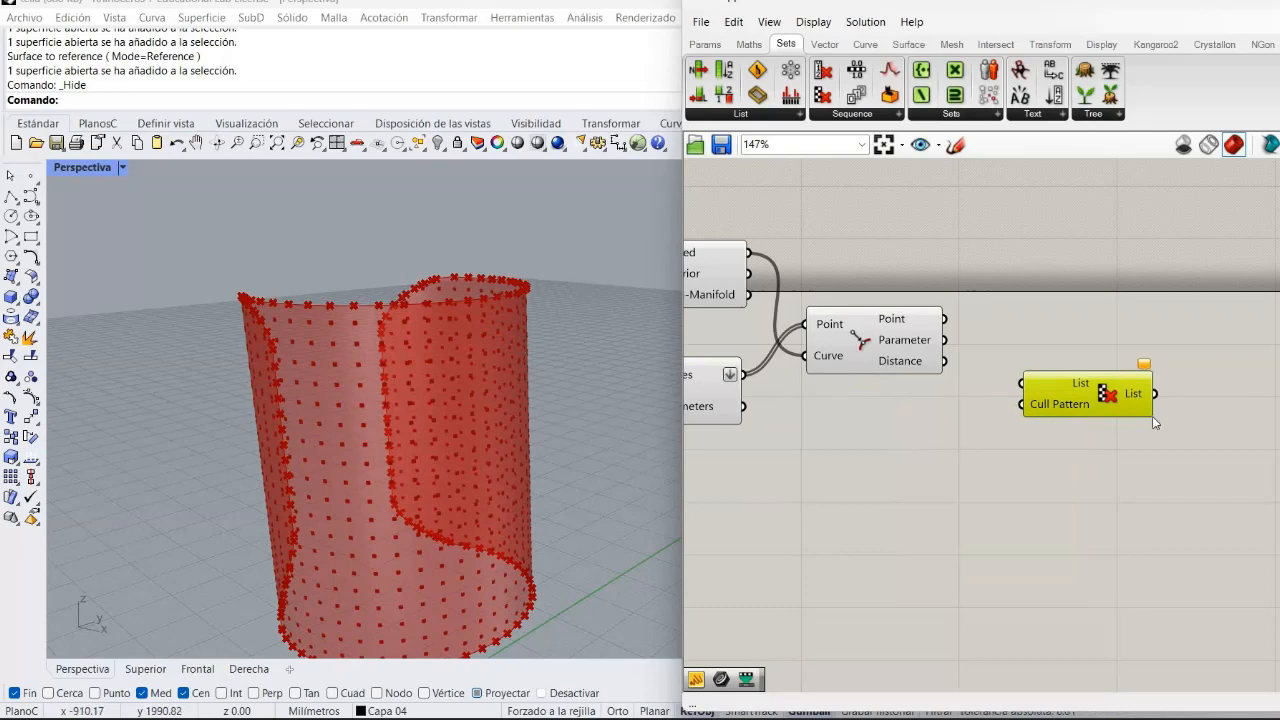
left_click_drag(1106, 398, 1185, 407)
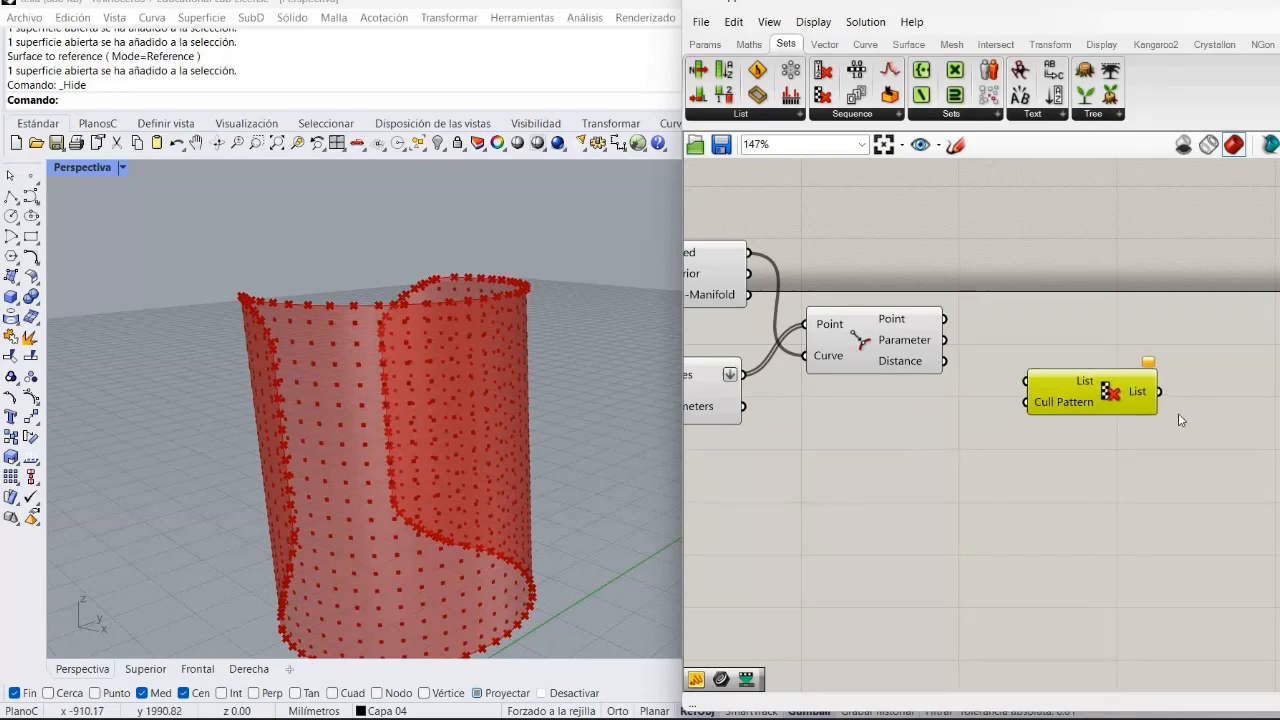
right_click_drag(1092, 453, 1043, 464)
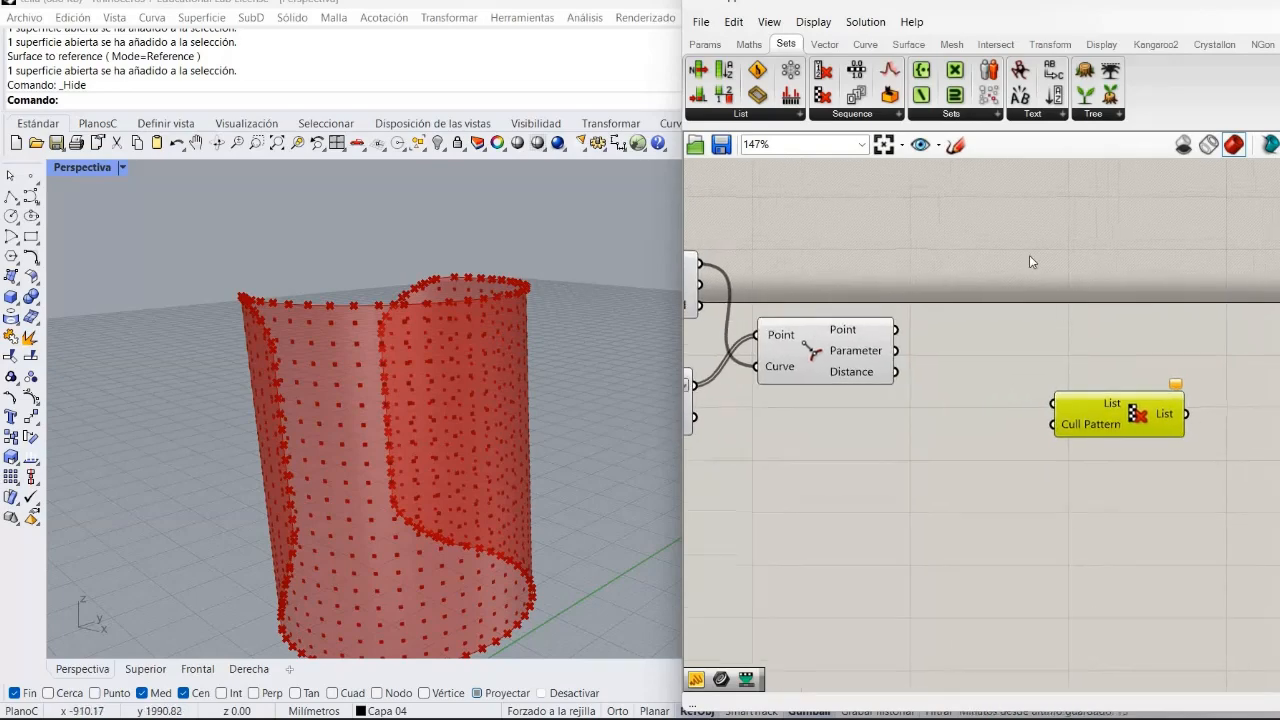
Add a Larger Than component from the Maths operators and place it between Curve Closest Point and Cull Pattern.
left_click(748, 45)
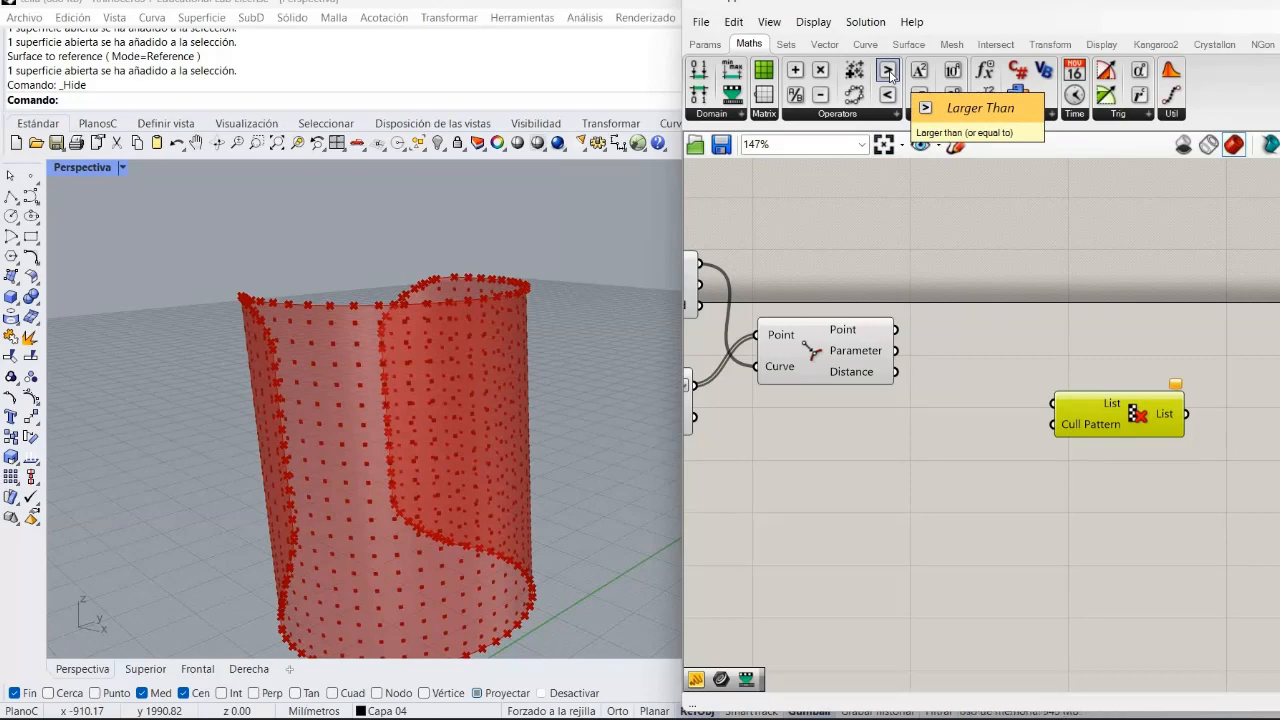
left_click_drag(889, 75, 1007, 450)
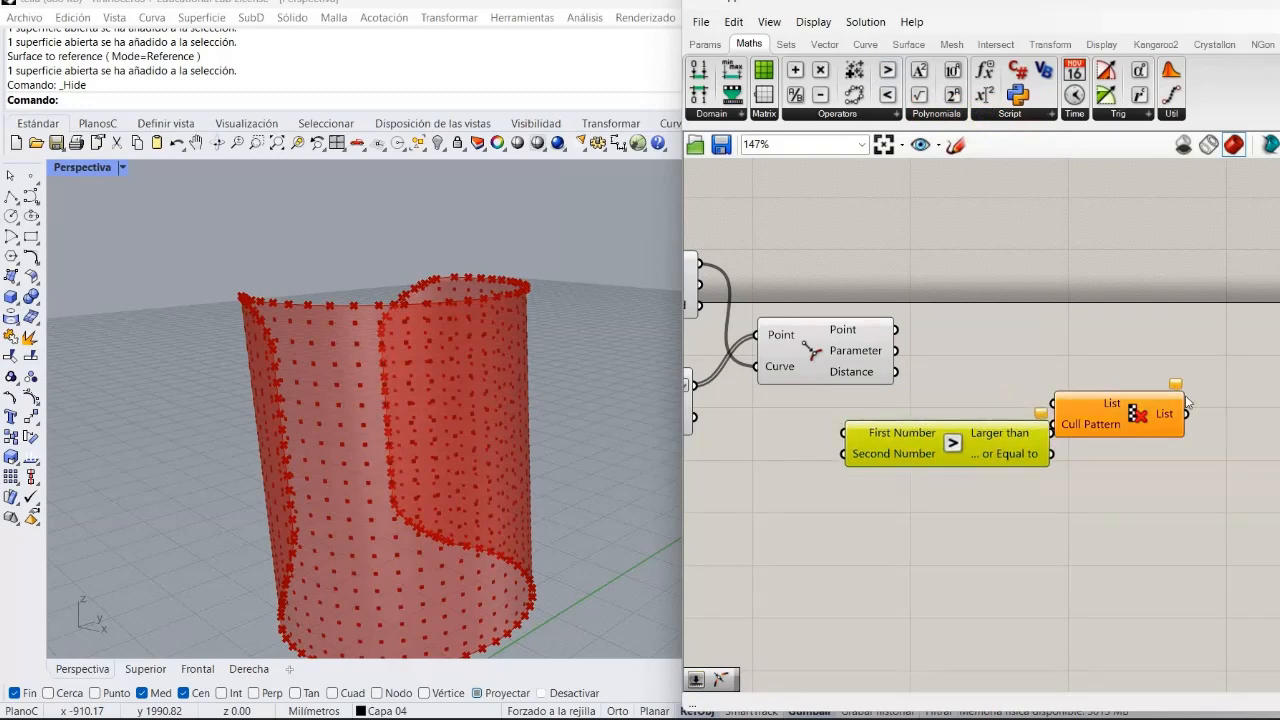
left_click_drag(1151, 420, 1279, 414)
left_click(900, 451)
left_click_drag(900, 453, 1005, 405)
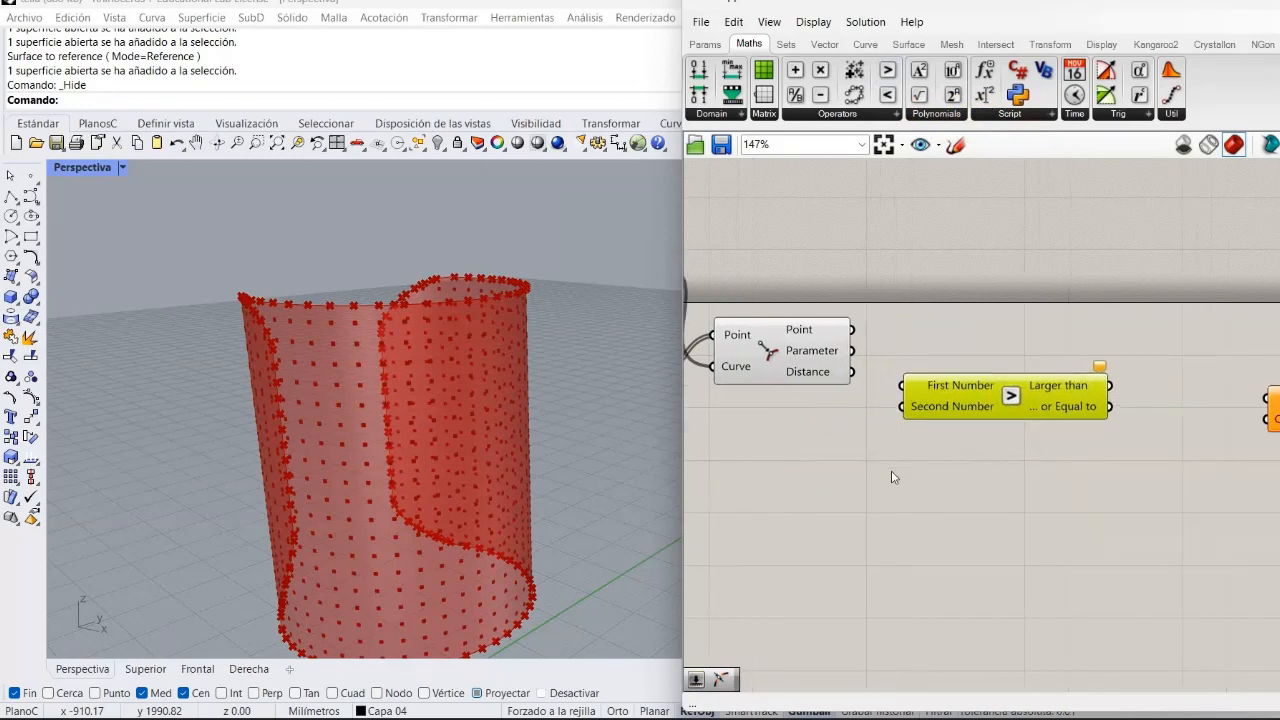
Connect the Curve Closest Point Distance output to the Larger Than First Number input.
right_click_drag(926, 467, 1046, 488)
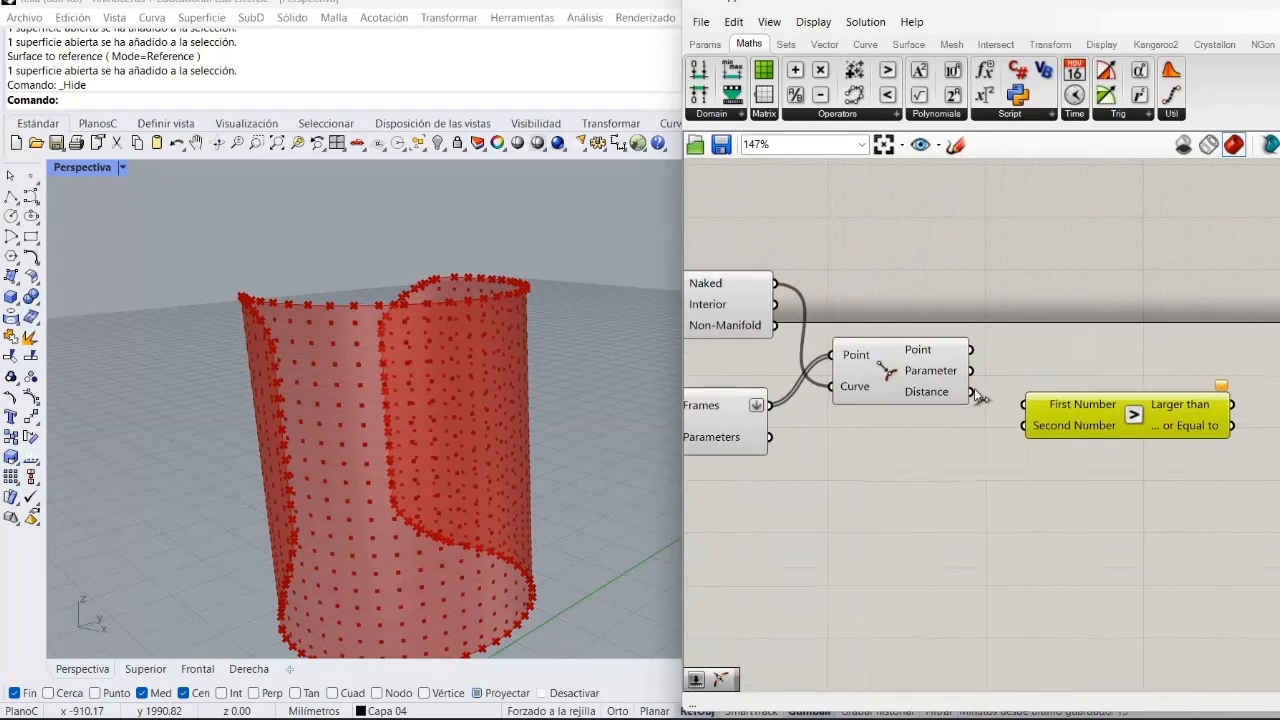
left_click_drag(975, 396, 1028, 403)
left_click(1008, 492)
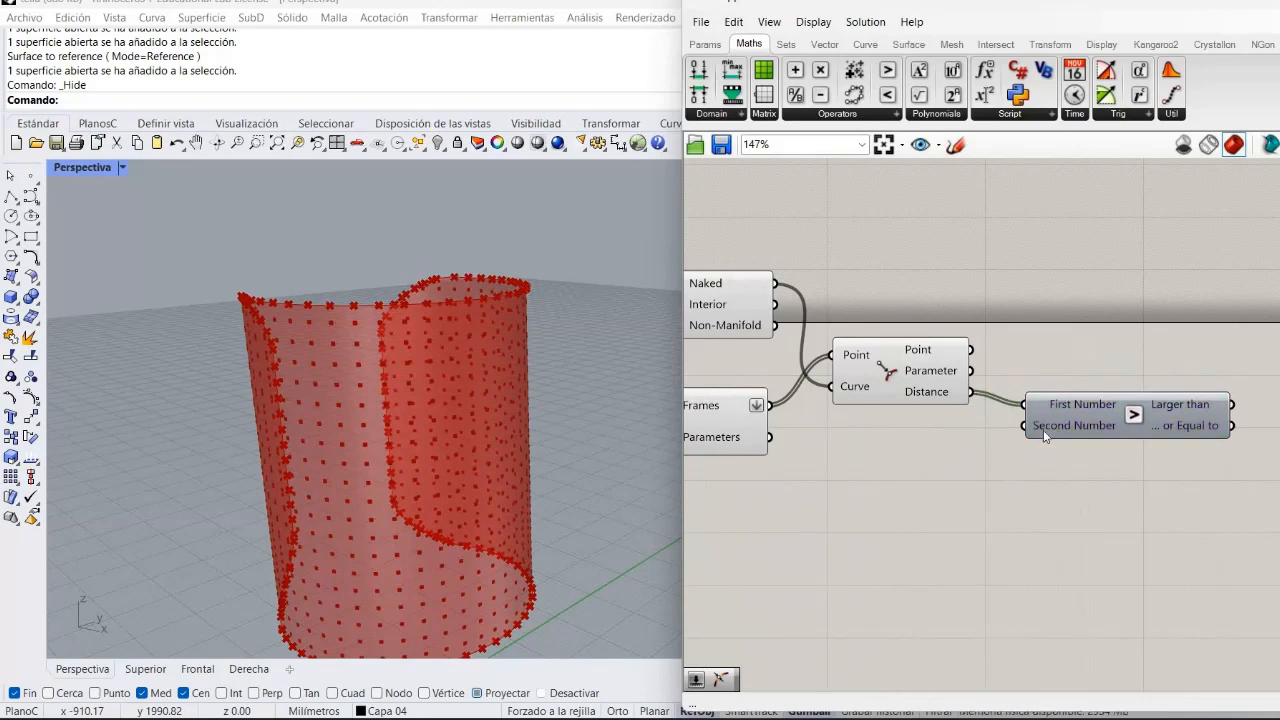
Add a Number Slider ranging from 0 to 50 and connect it to the Larger Than Second Number input.
double_click(940, 461)
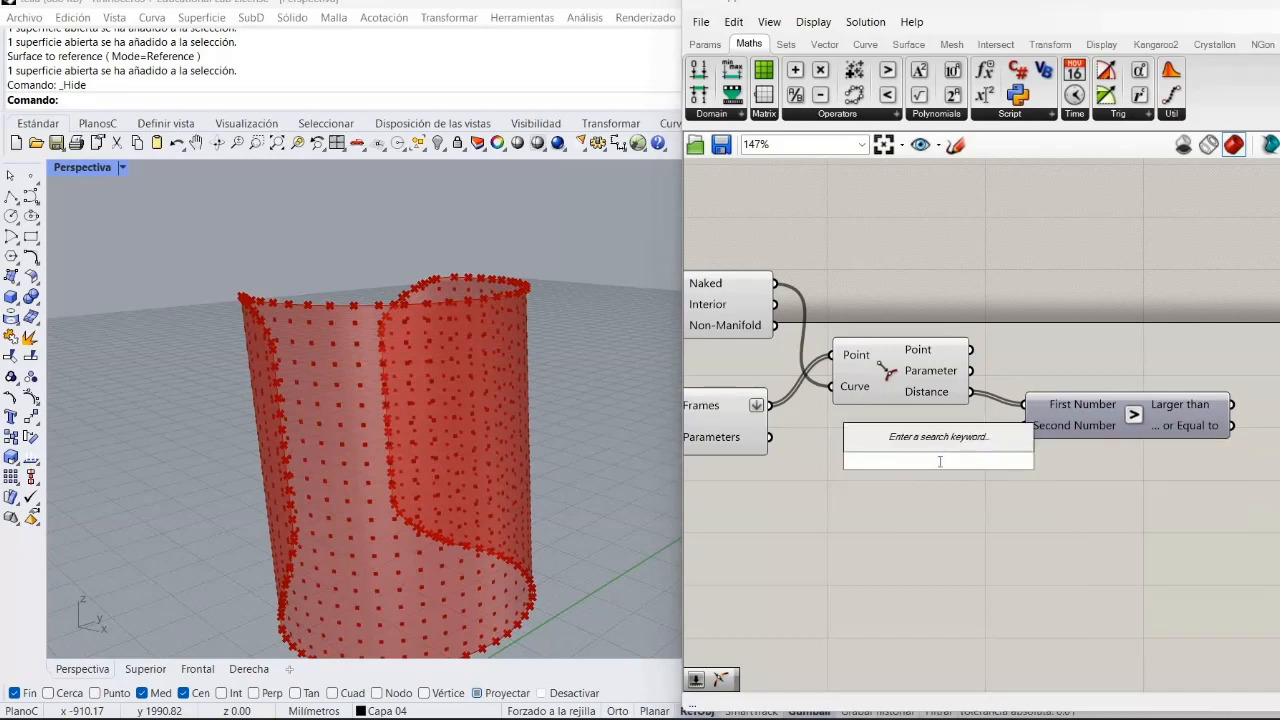
type("0.")
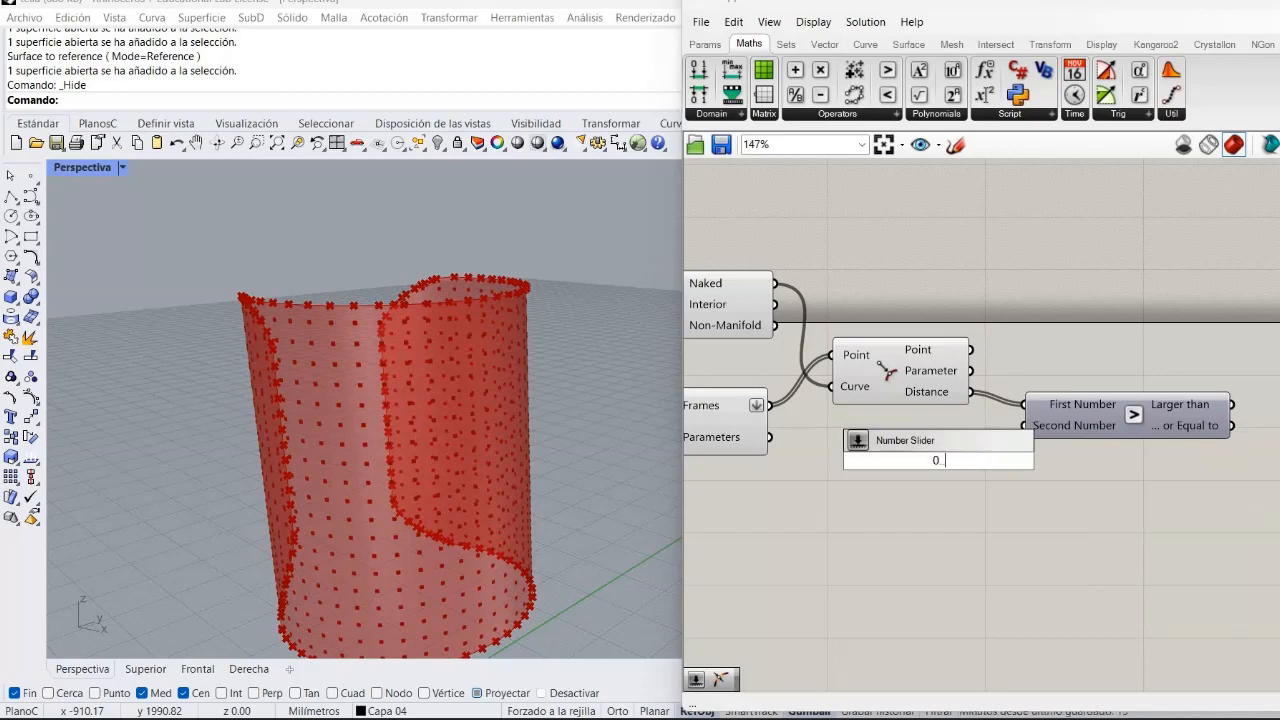
type(".50.00")
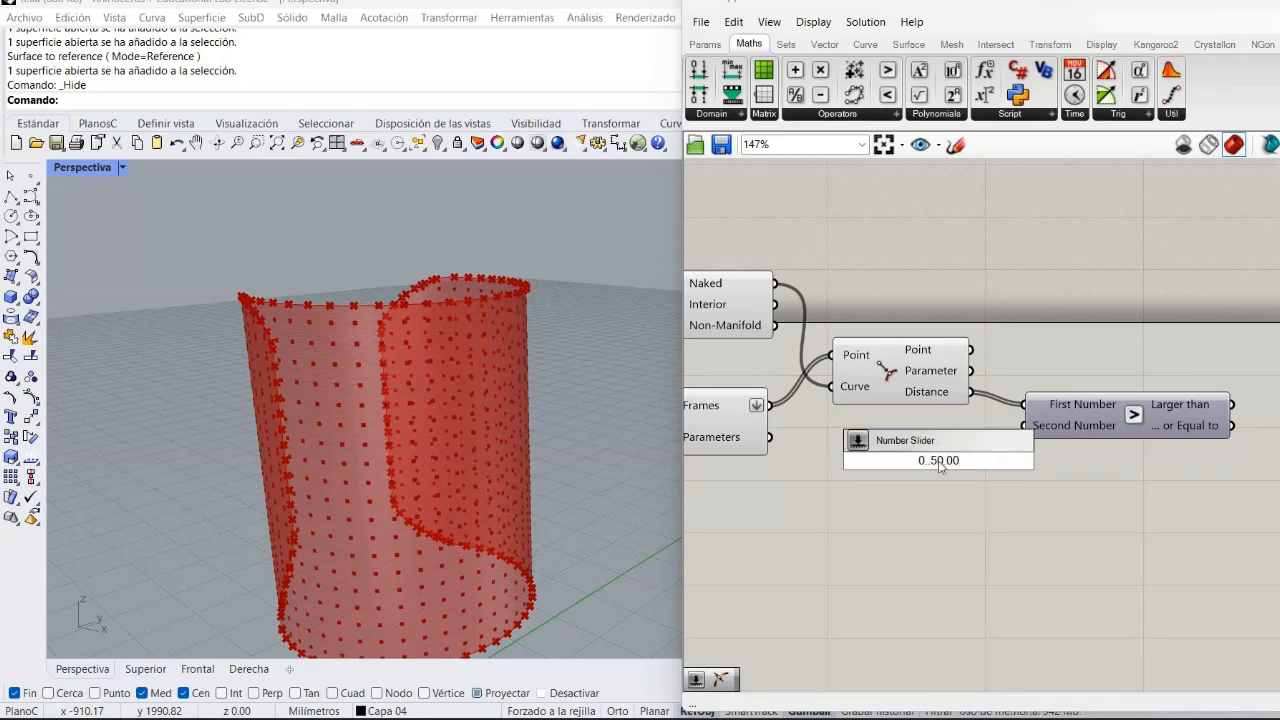
key("Return")
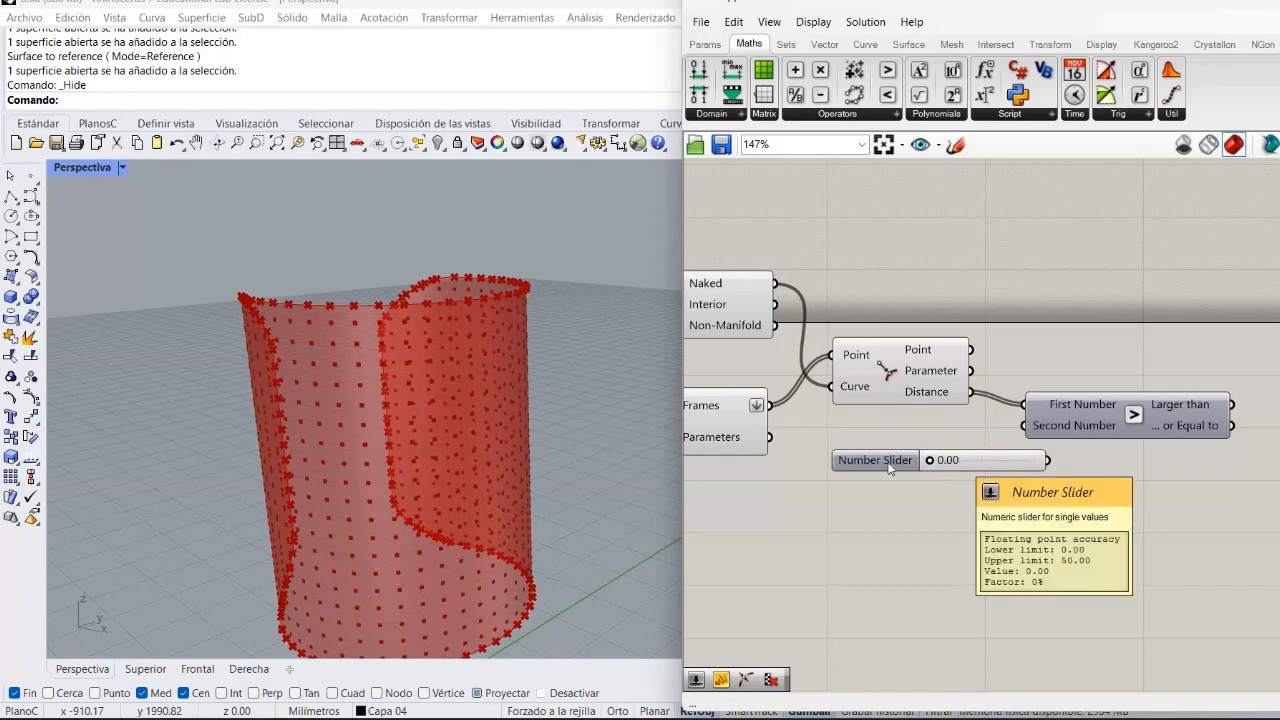
left_click_drag(880, 461, 812, 468)
left_click_drag(979, 467, 1024, 426)
left_click(907, 516)
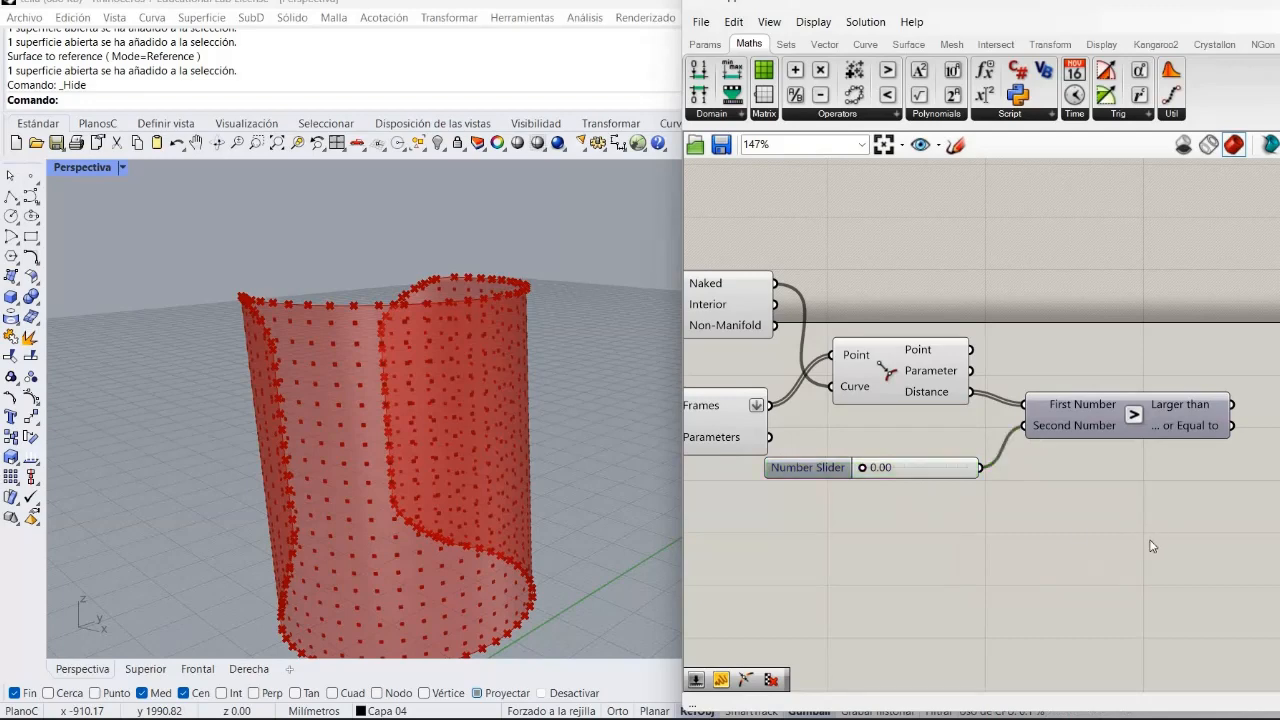
Add a Panel fed by the Larger Than result and set the threshold slider to 14.96.
right_click_drag(1036, 518, 1006, 517)
double_click(1005, 511)
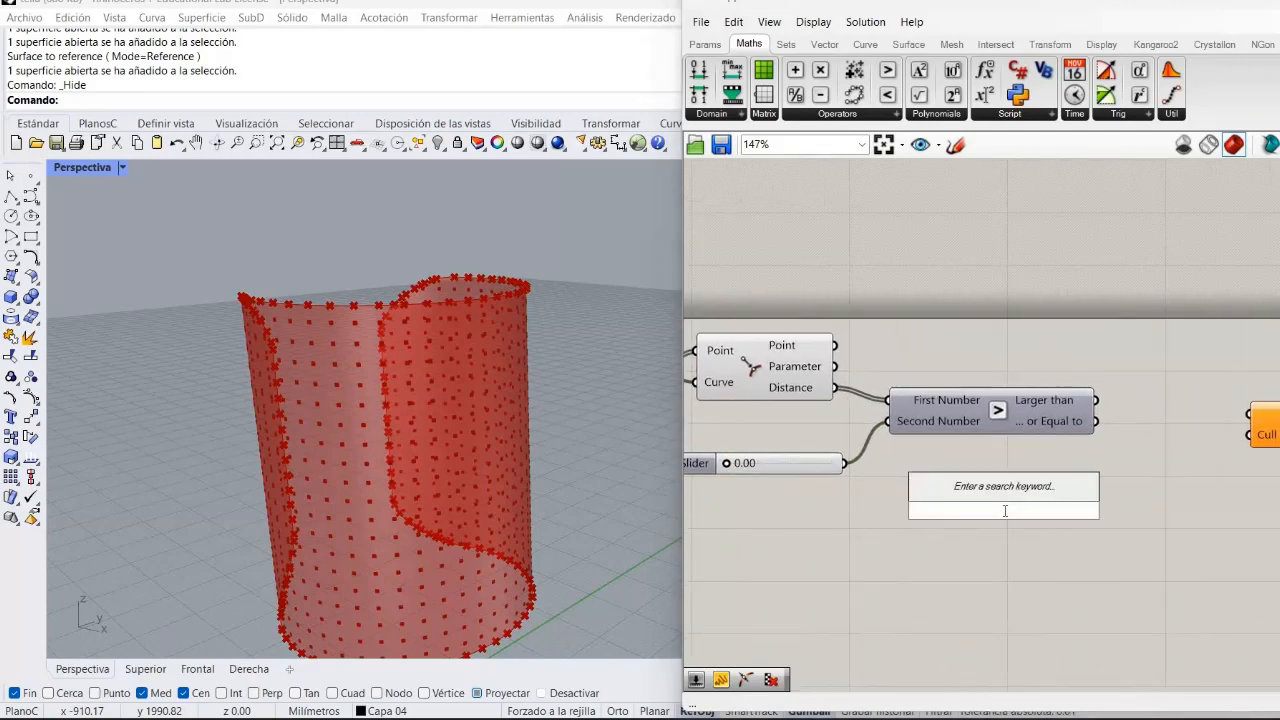
type("pan")
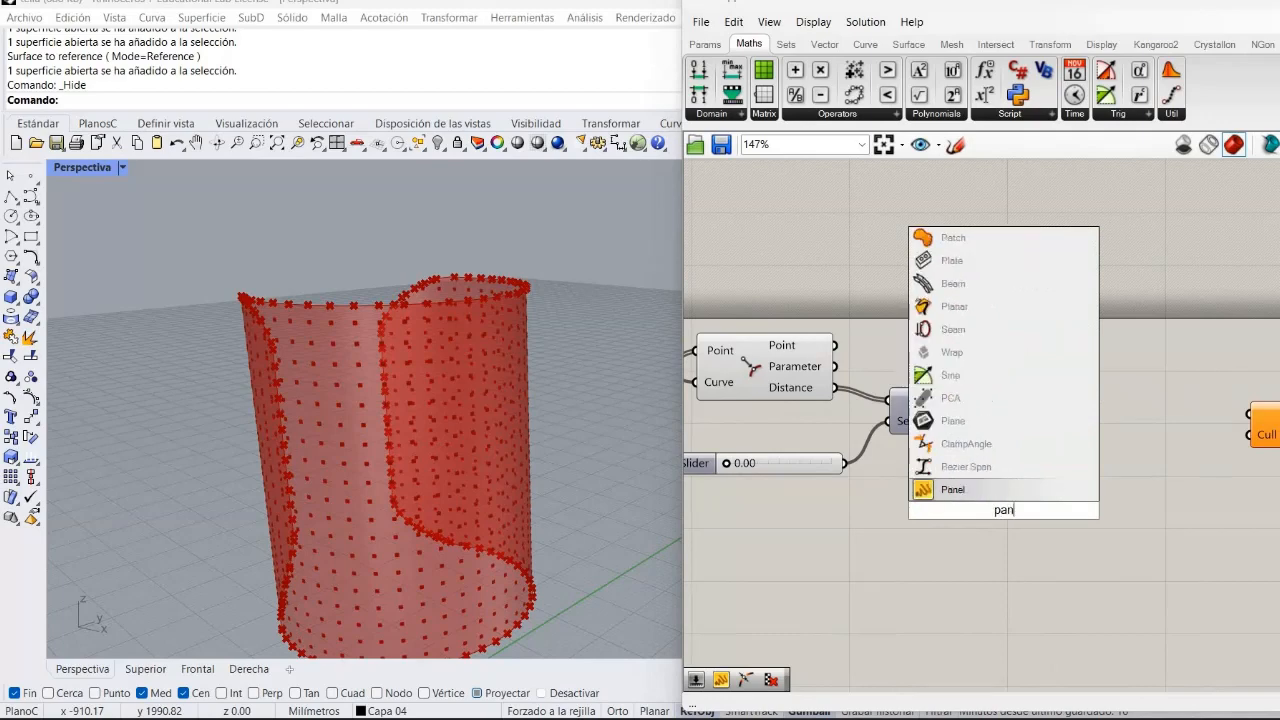
type("el")
key("Return")
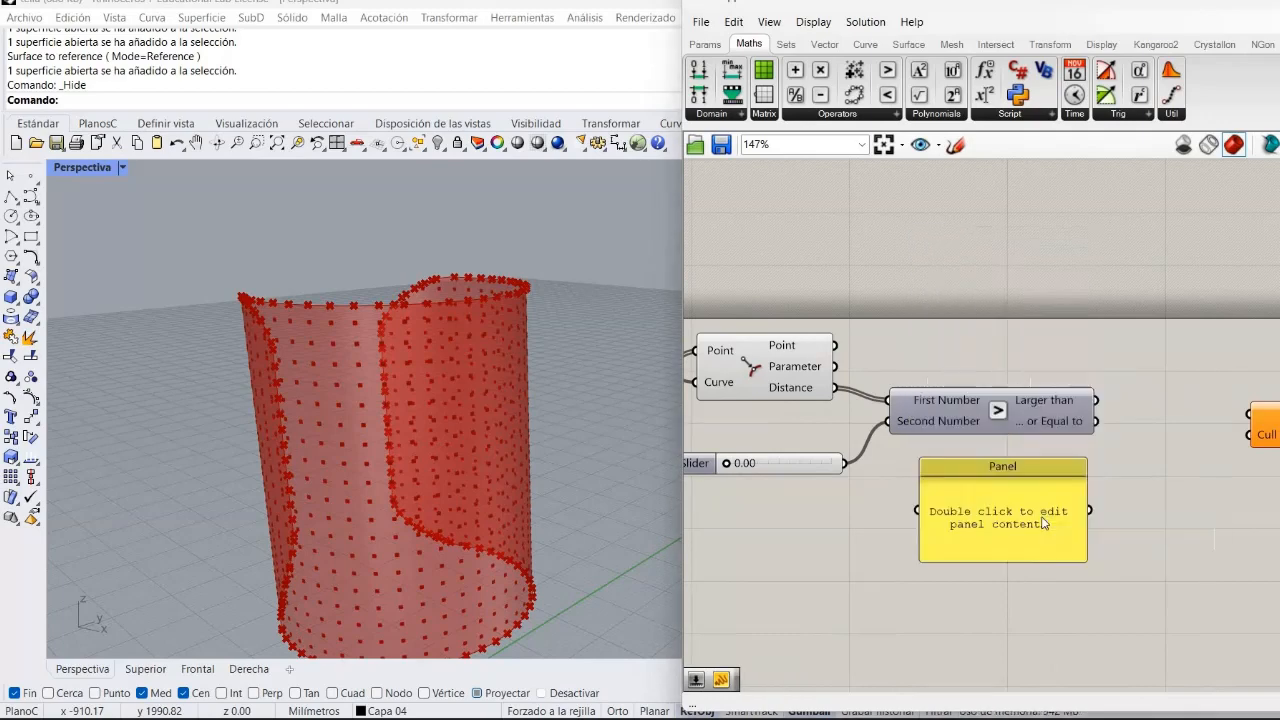
left_click_drag(1005, 470, 1172, 465)
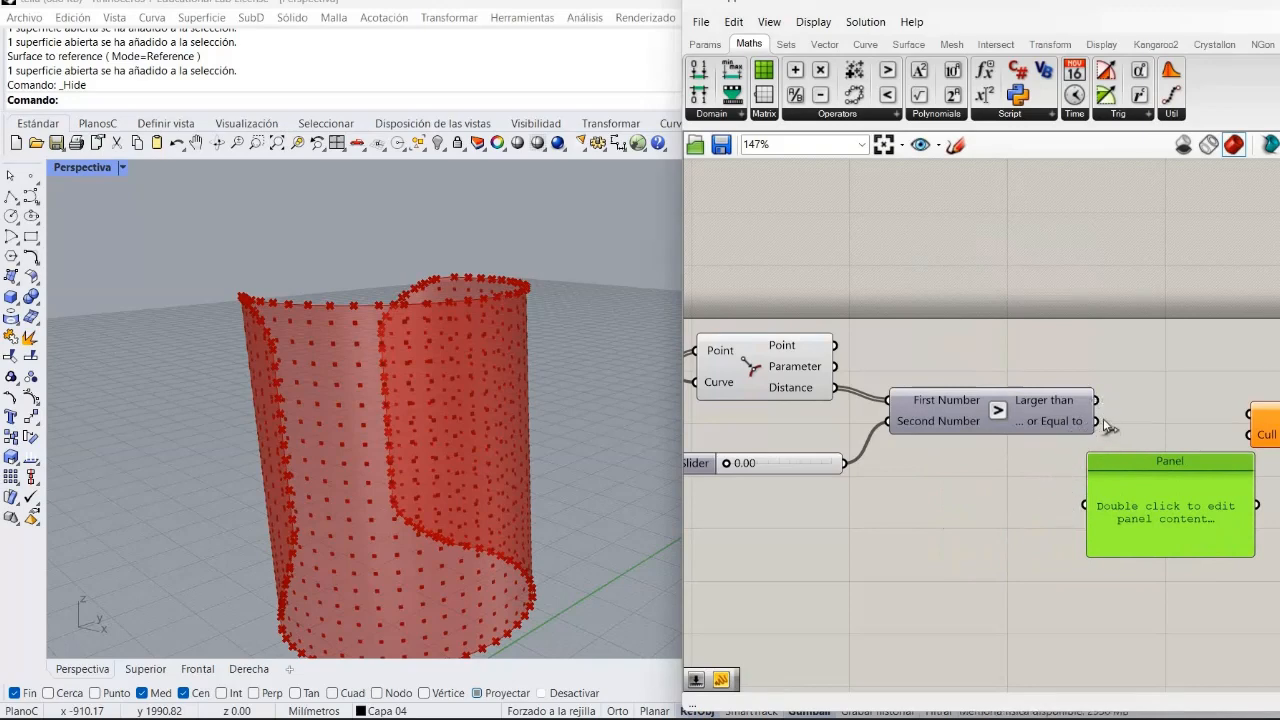
left_click_drag(1096, 400, 1070, 520)
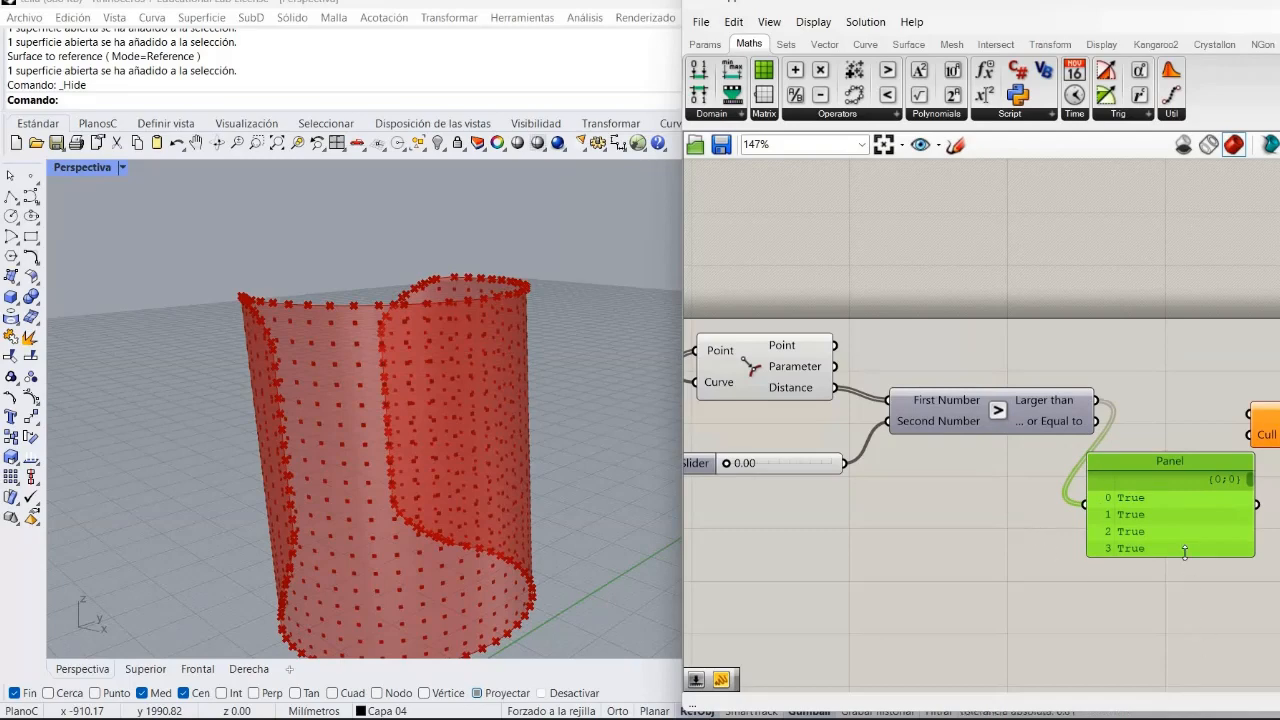
left_click_drag(1115, 670, 1076, 660)
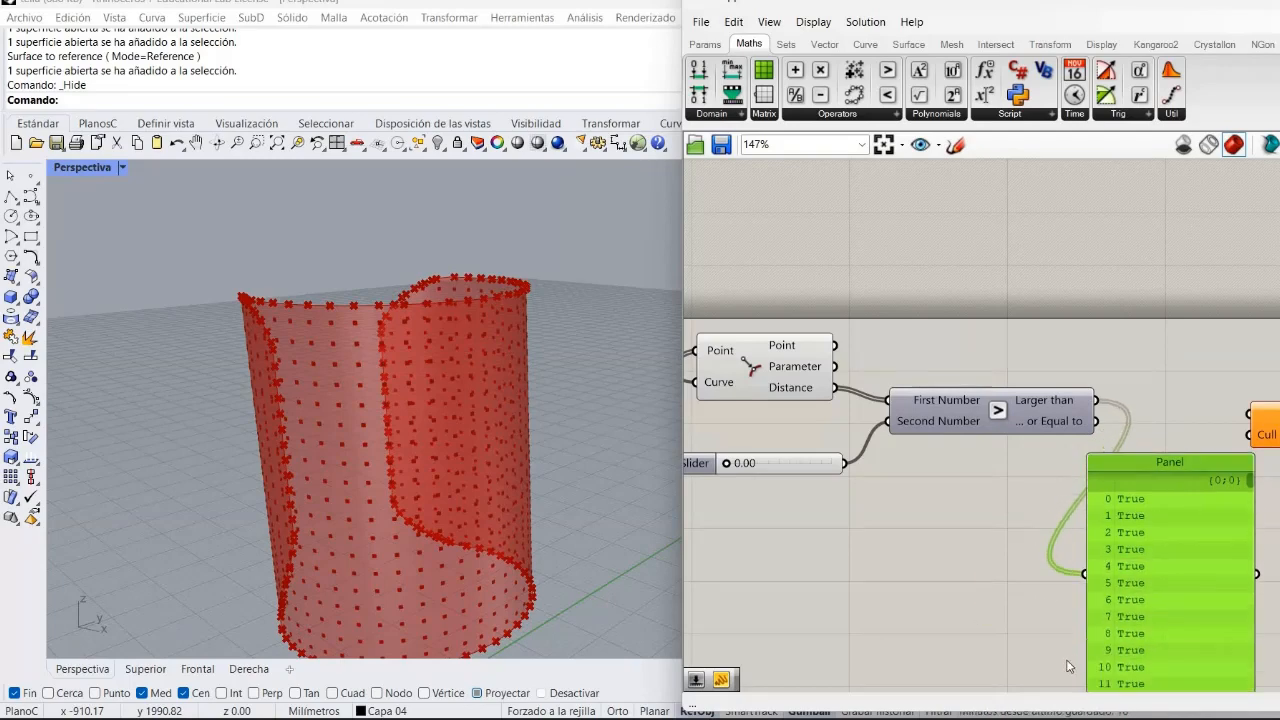
left_click(1073, 618)
right_click_drag(1029, 599, 1034, 566)
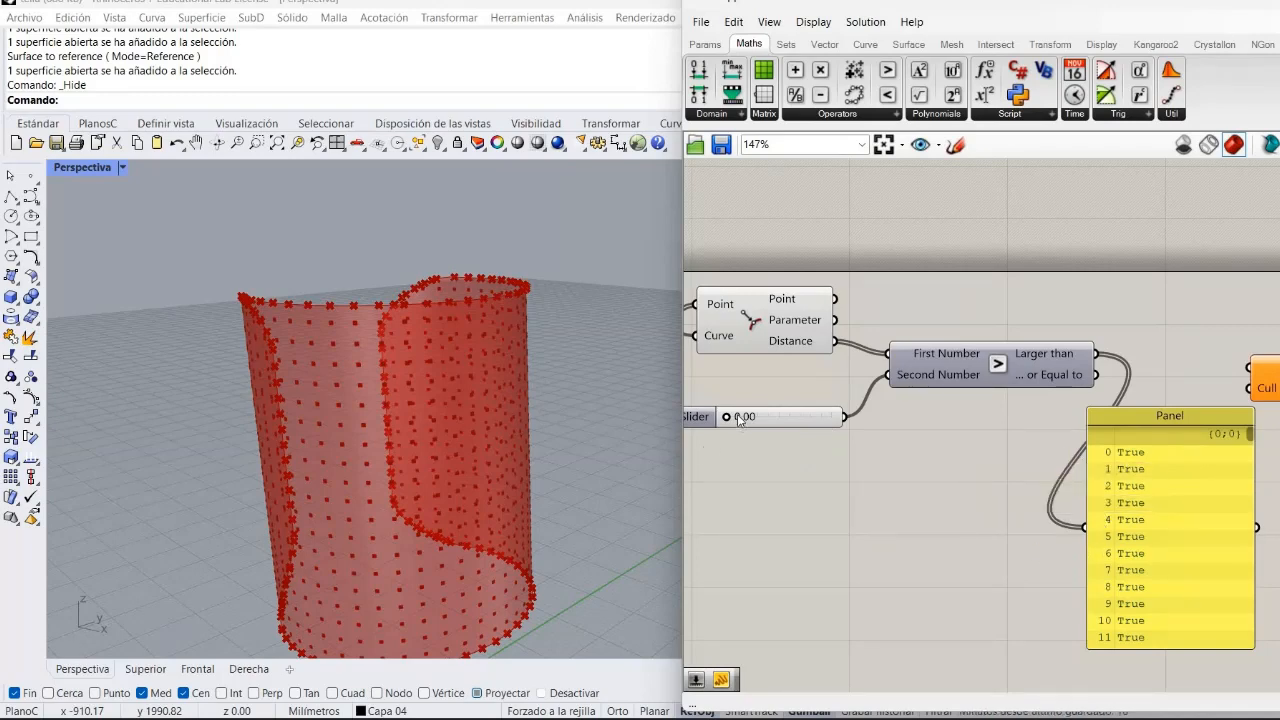
left_click_drag(734, 418, 760, 452)
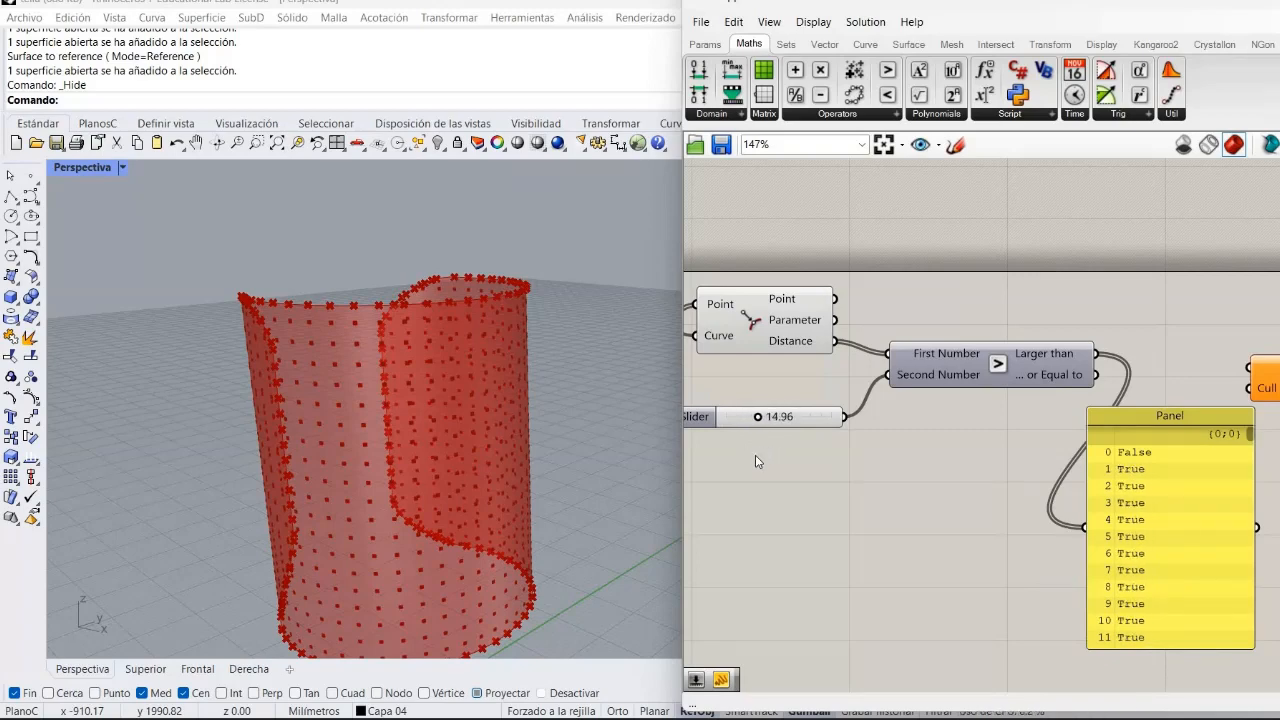
Connect the Larger Than result to the Cull Pattern input of Cull Pattern and move the panel below.
right_click_drag(866, 494, 887, 375)
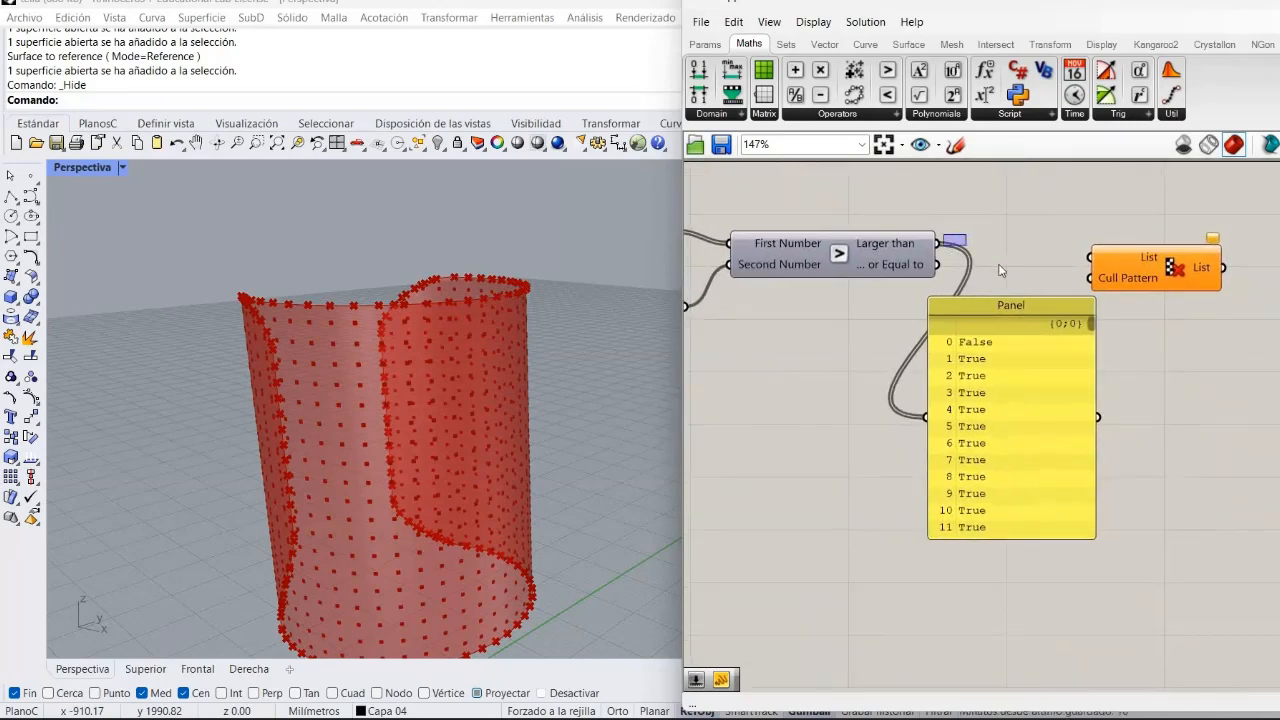
left_click_drag(938, 243, 1132, 343)
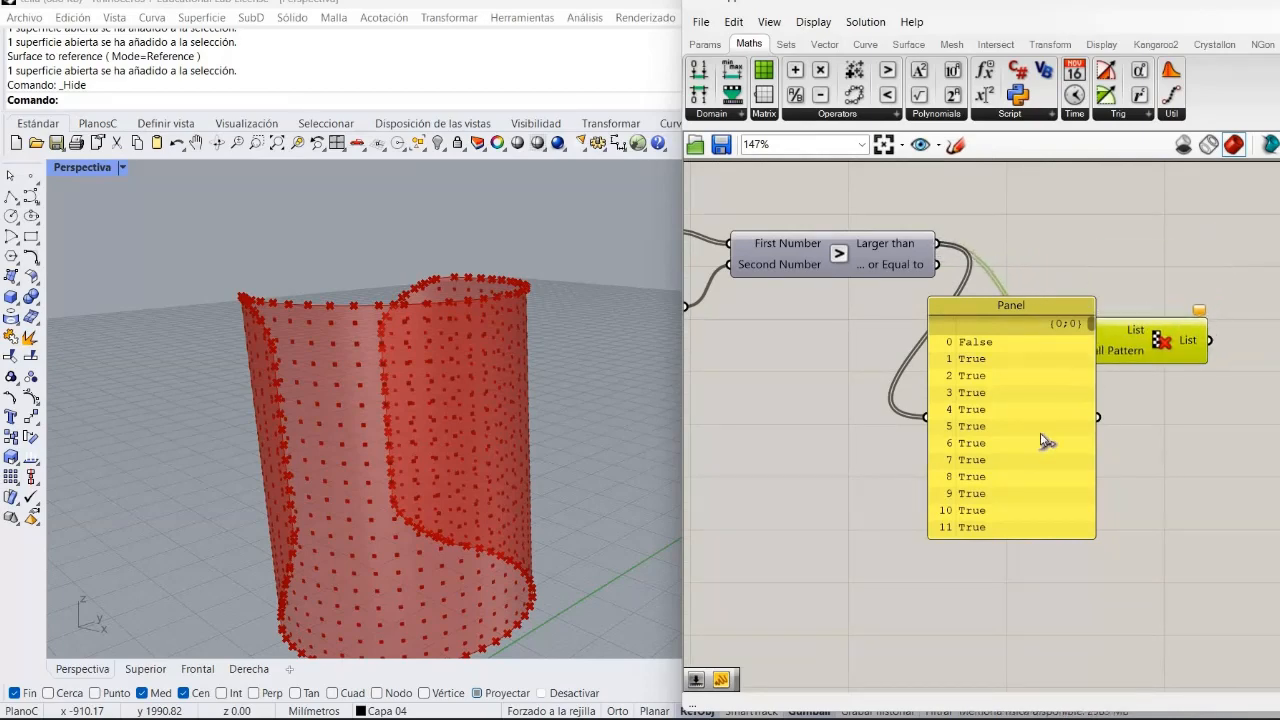
left_click_drag(976, 480, 889, 663)
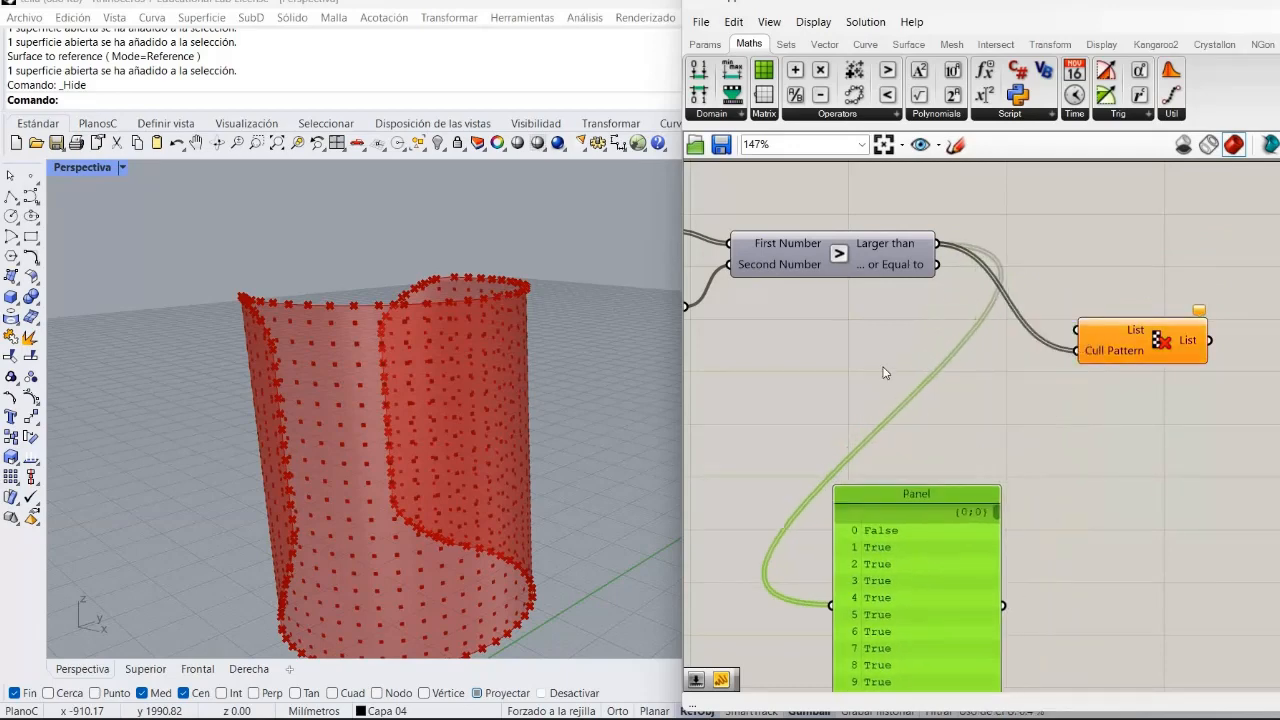
Connect the Surface Frames Frames output to the List input of Cull Pattern.
right_click_drag(910, 362, 939, 356)
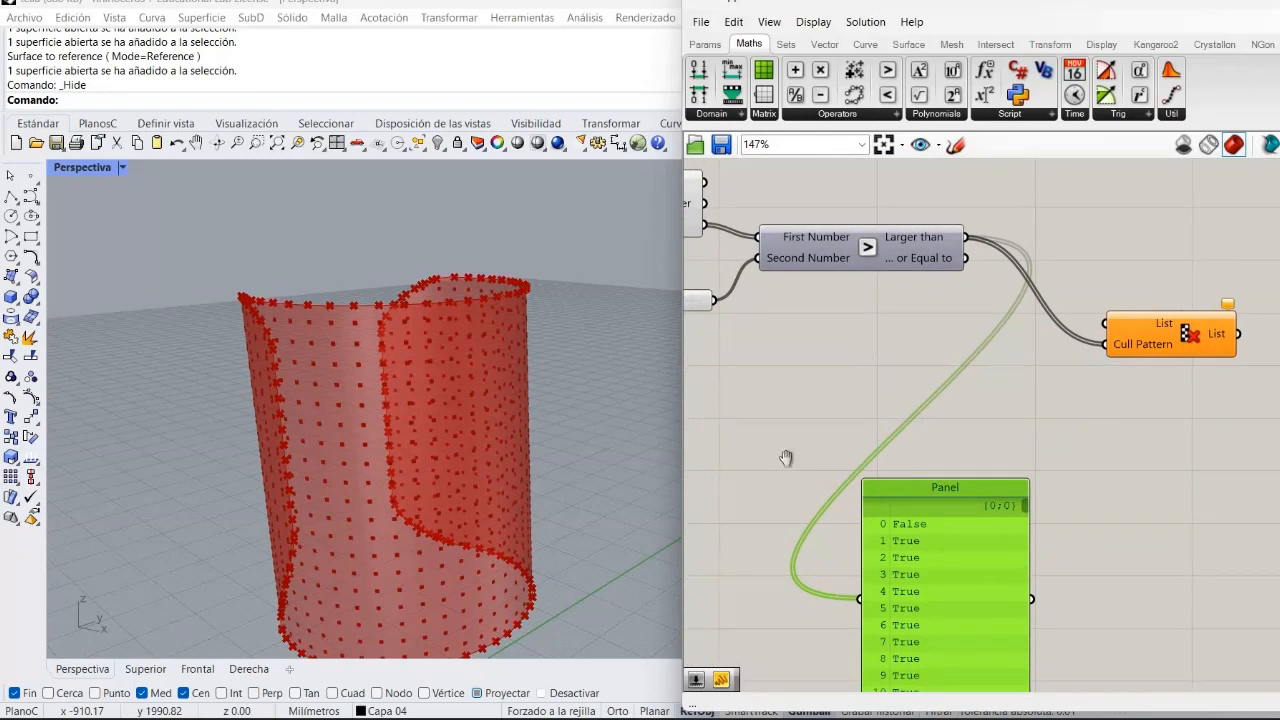
right_click_drag(958, 450, 1170, 534)
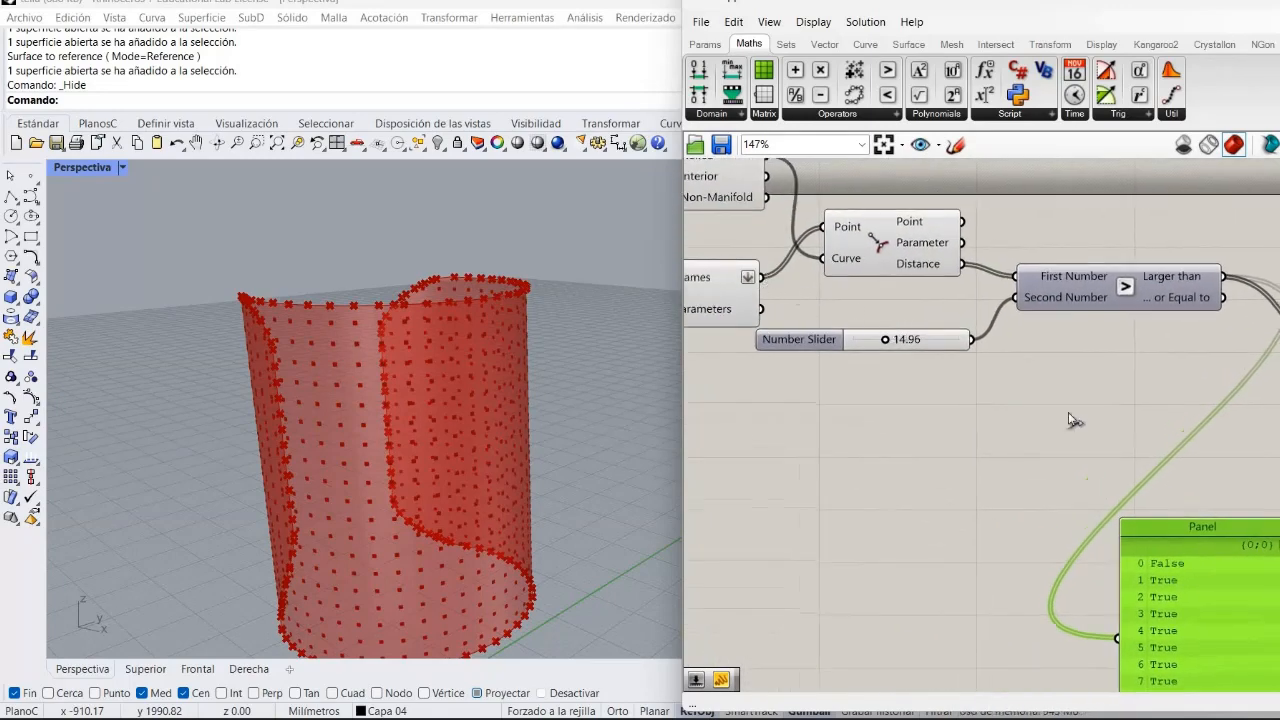
left_click_drag(762, 278, 1207, 580)
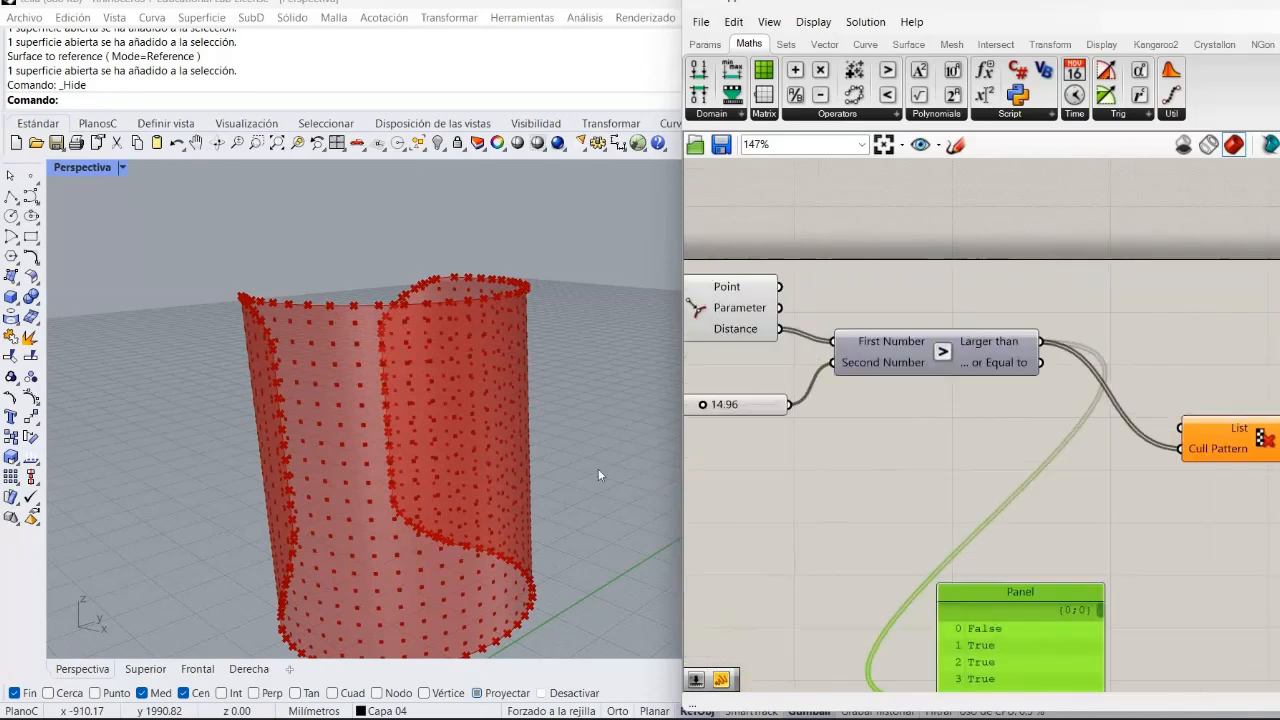
right_click_drag(598, 475, 713, 441)
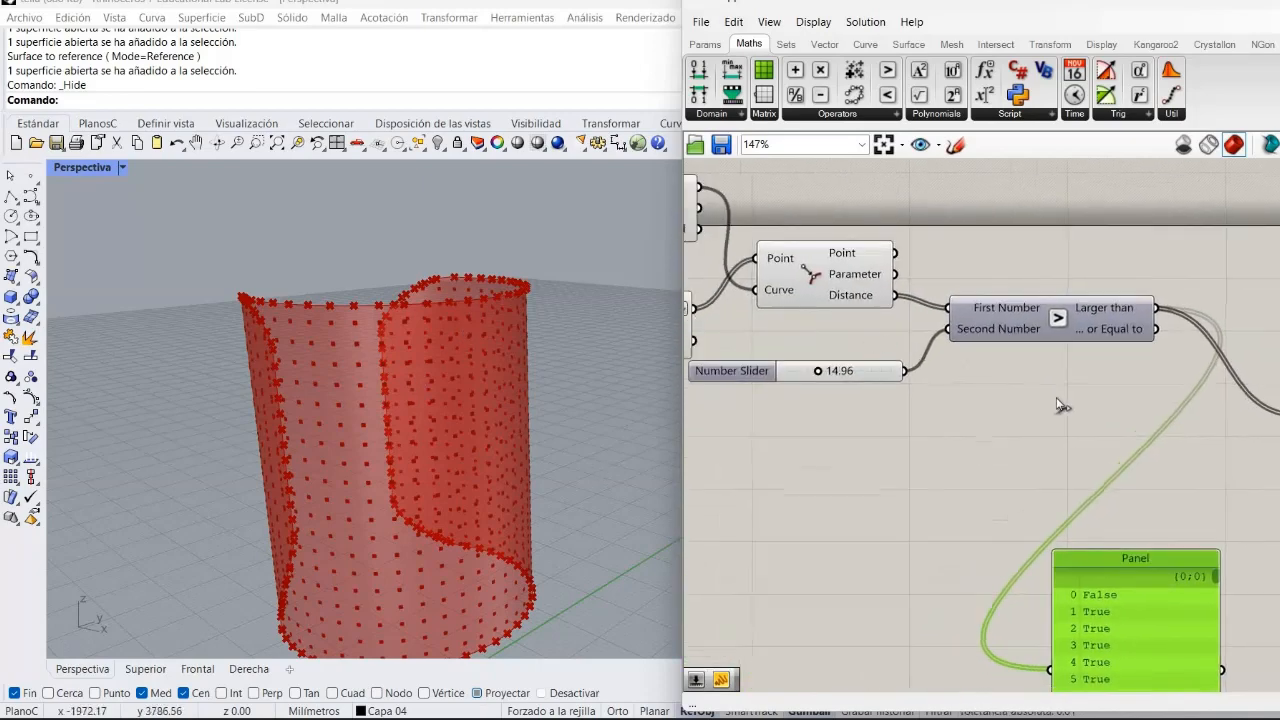
left_click_drag(692, 308, 1278, 395)
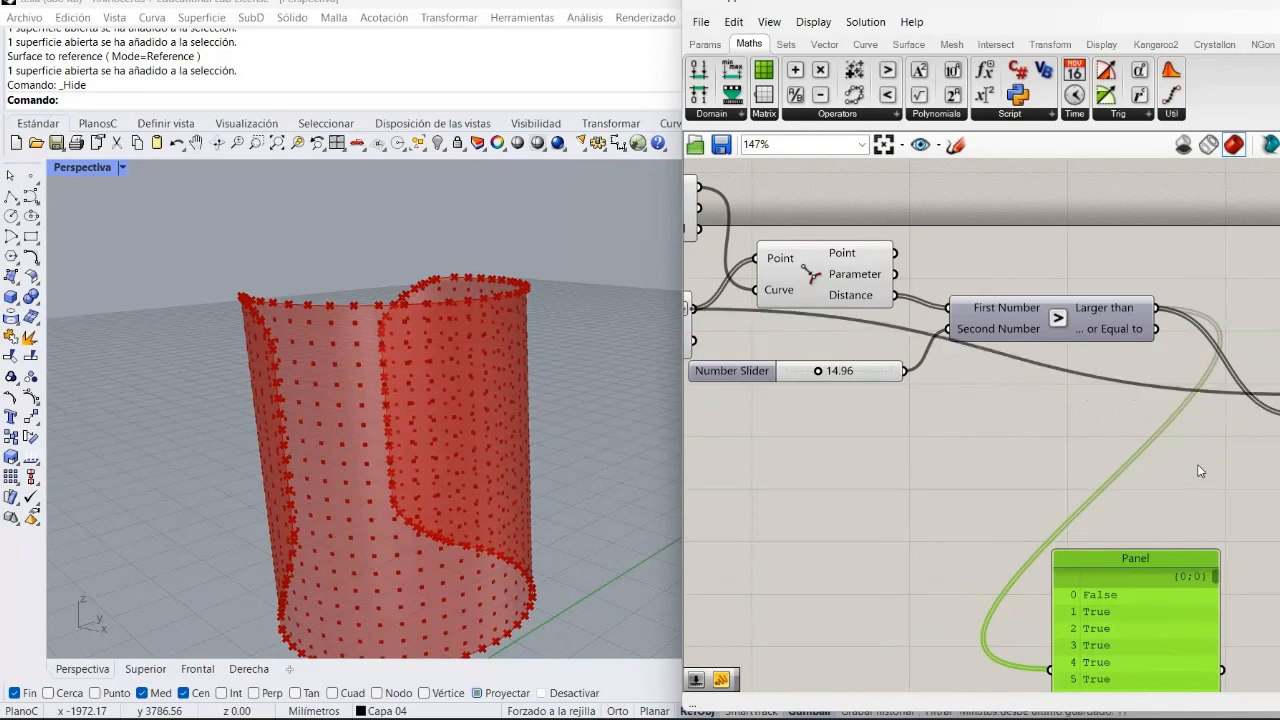
Turn off the preview of the Curve Closest Point component.
right_click_drag(954, 397, 718, 329)
right_click_drag(1005, 443, 1257, 492)
right_click_drag(768, 464, 964, 503)
right_click_drag(877, 378, 1088, 440)
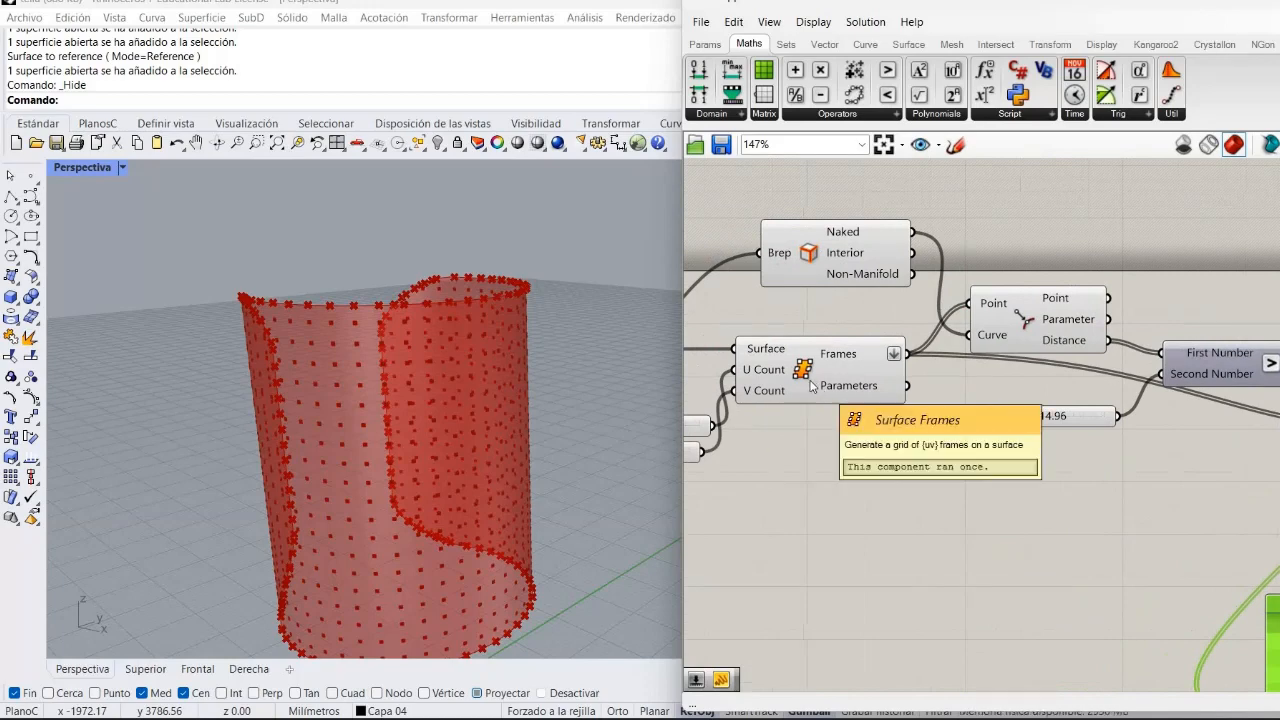
right_click_drag(814, 386, 806, 388)
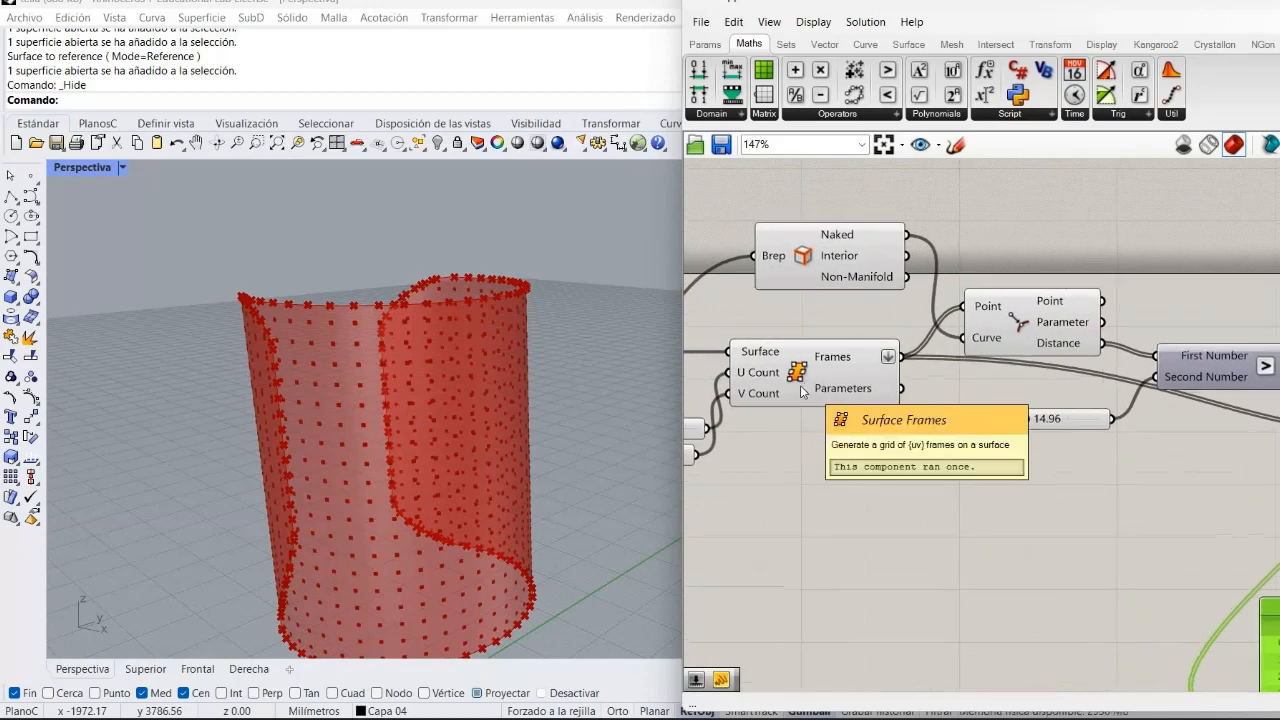
right_click(806, 388)
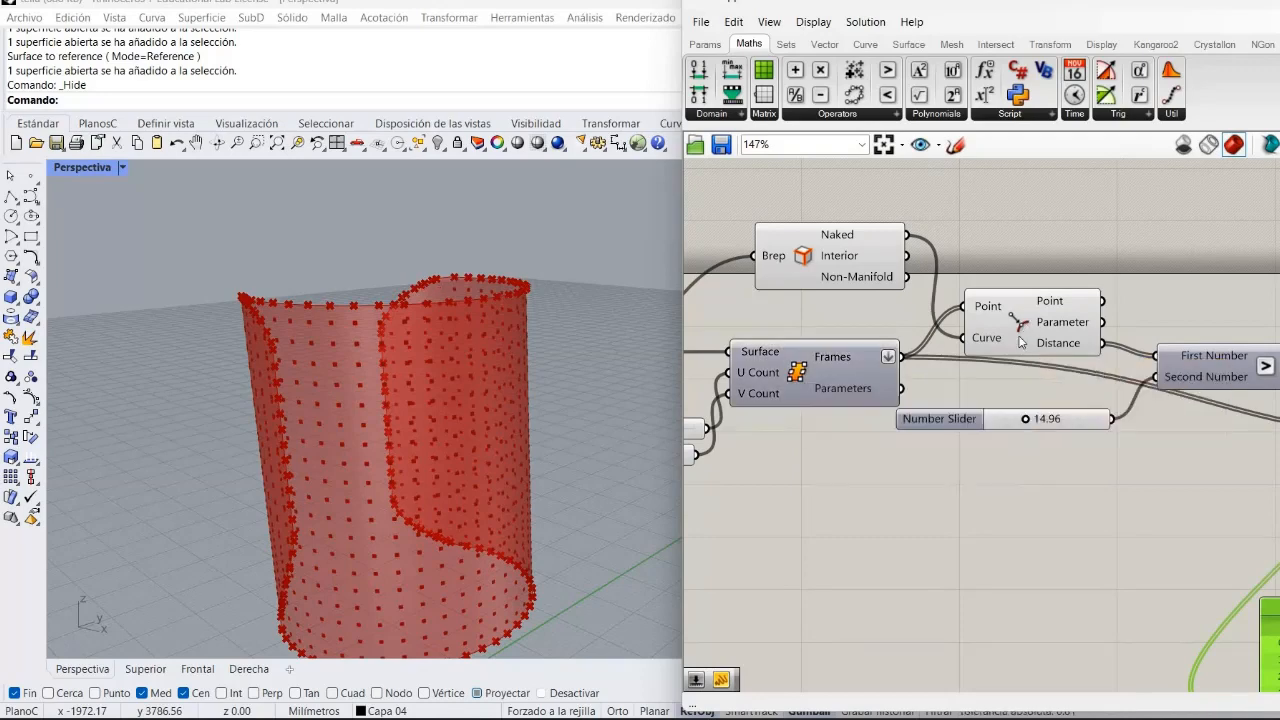
right_click(1034, 358)
left_click(1047, 370)
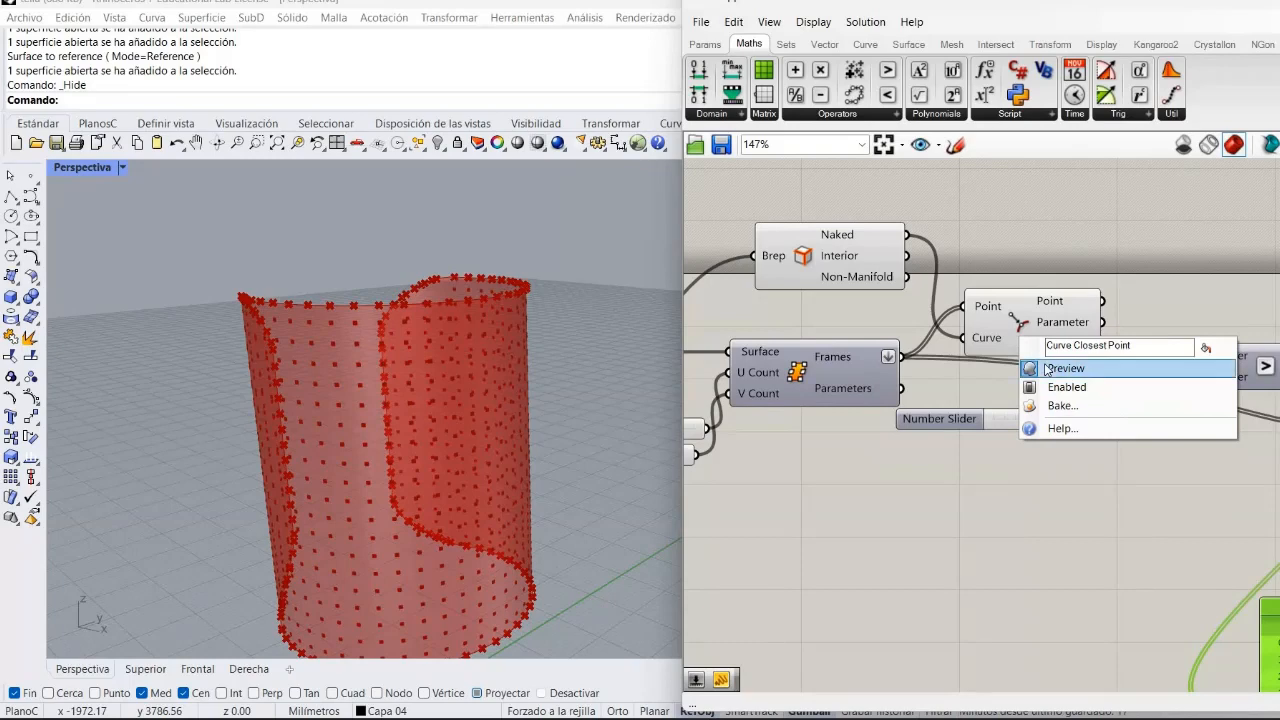
Select the Cull Pattern component to highlight its remaining frames on the bottle.
right_click_drag(988, 569, 976, 610)
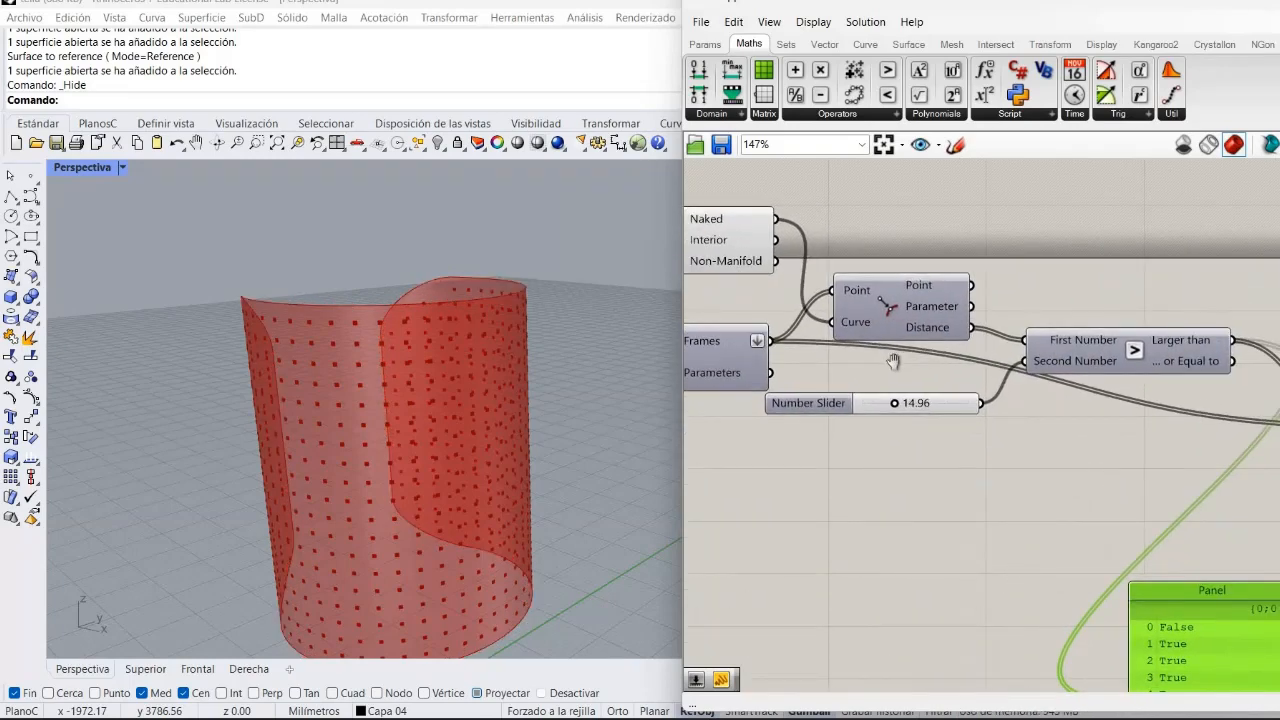
right_click_drag(894, 362, 675, 235)
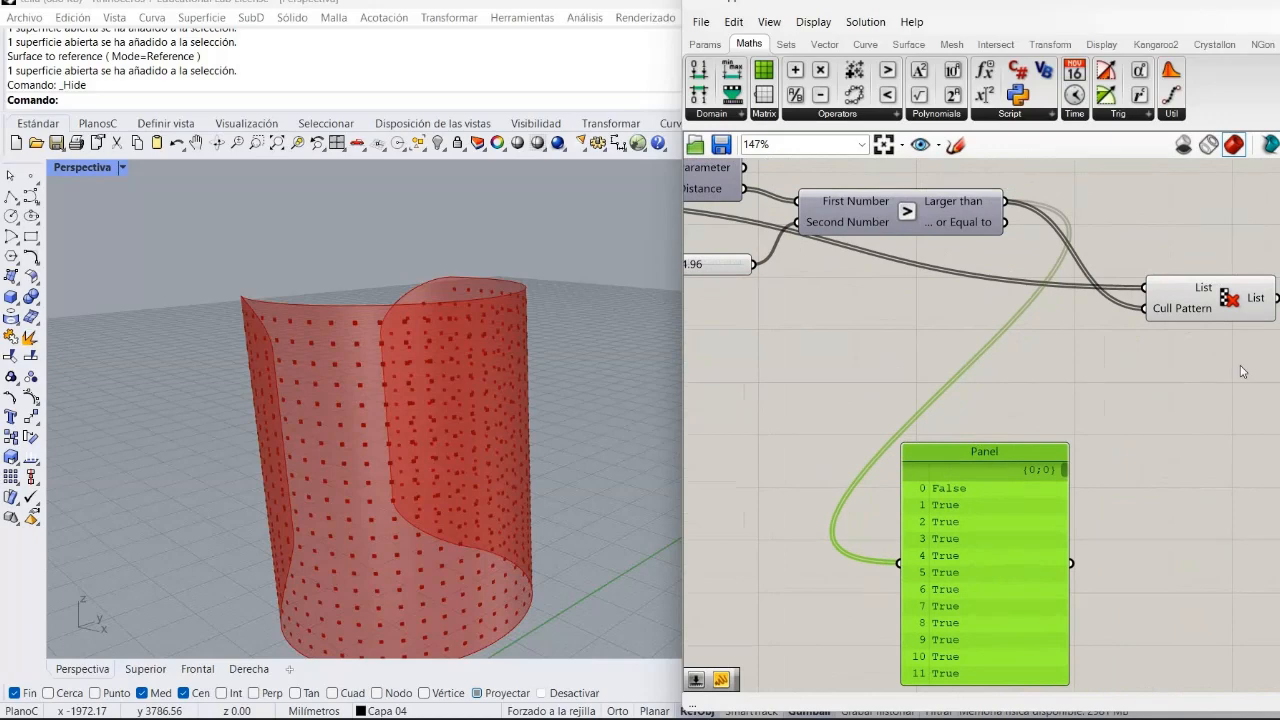
left_click(1218, 302)
right_click_drag(985, 344, 952, 366)
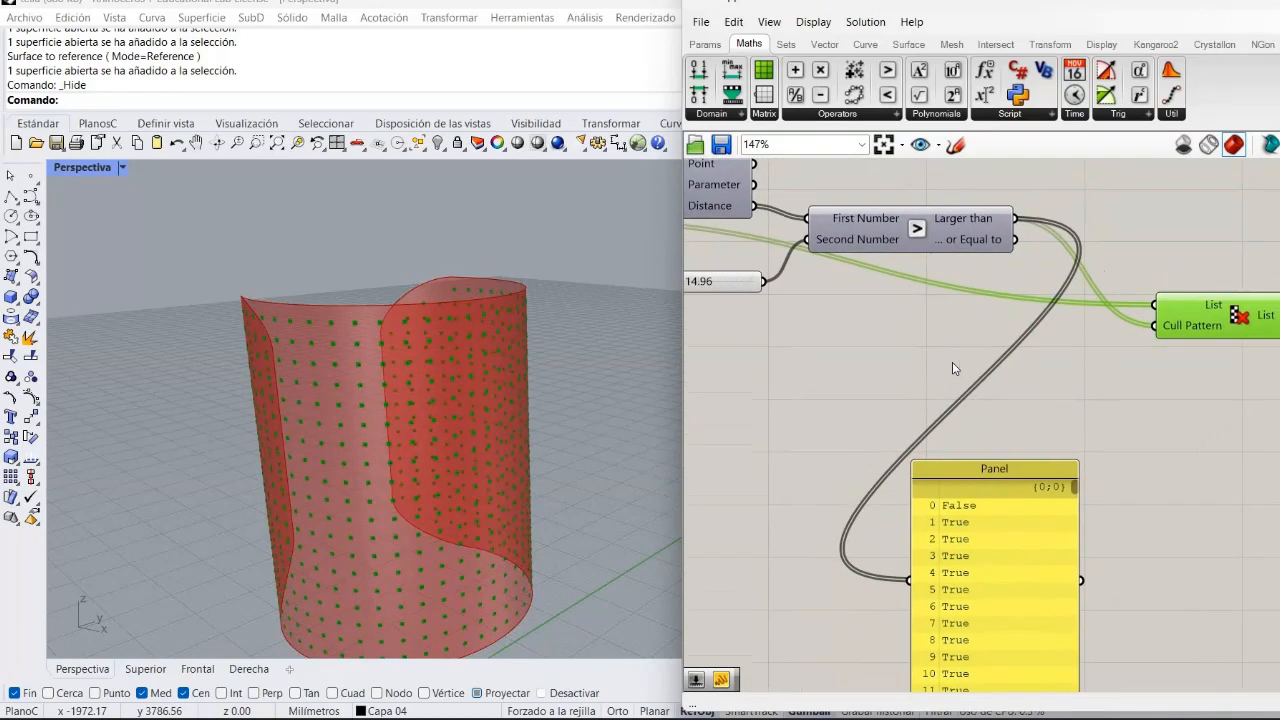
scroll(952, 366, "down", 3)
scroll(776, 317, "up", 2)
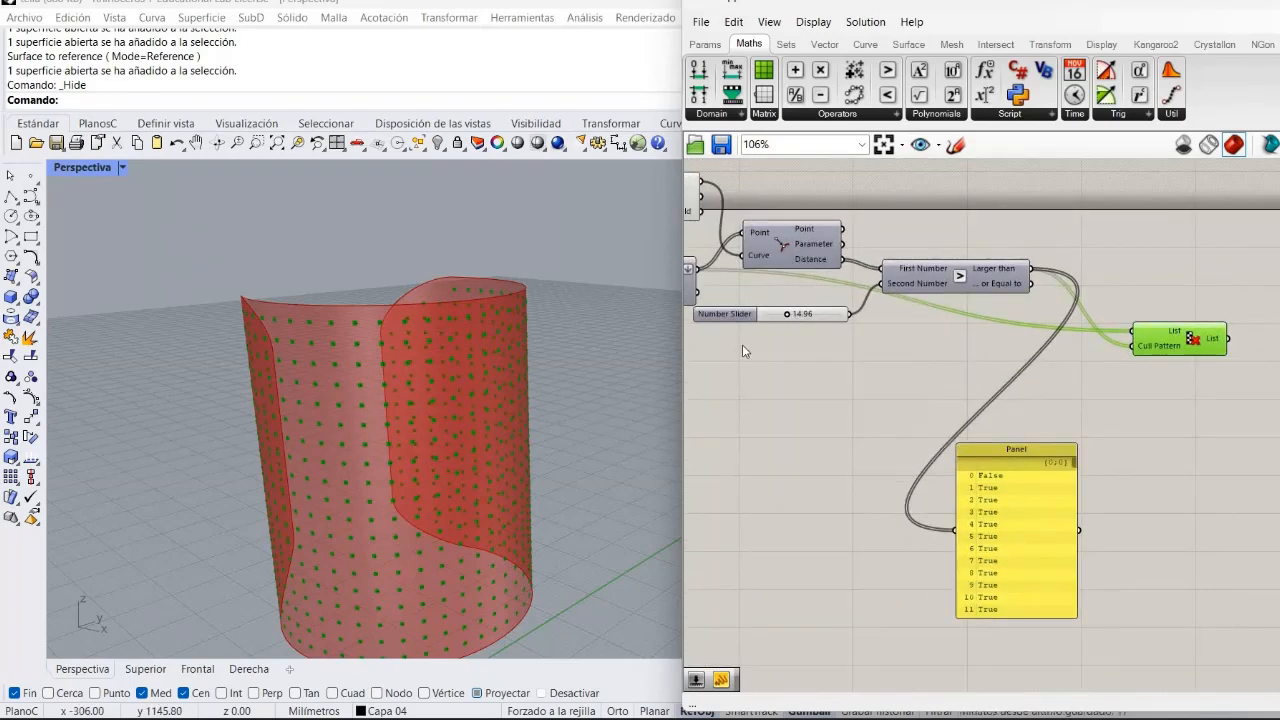
left_click(793, 302)
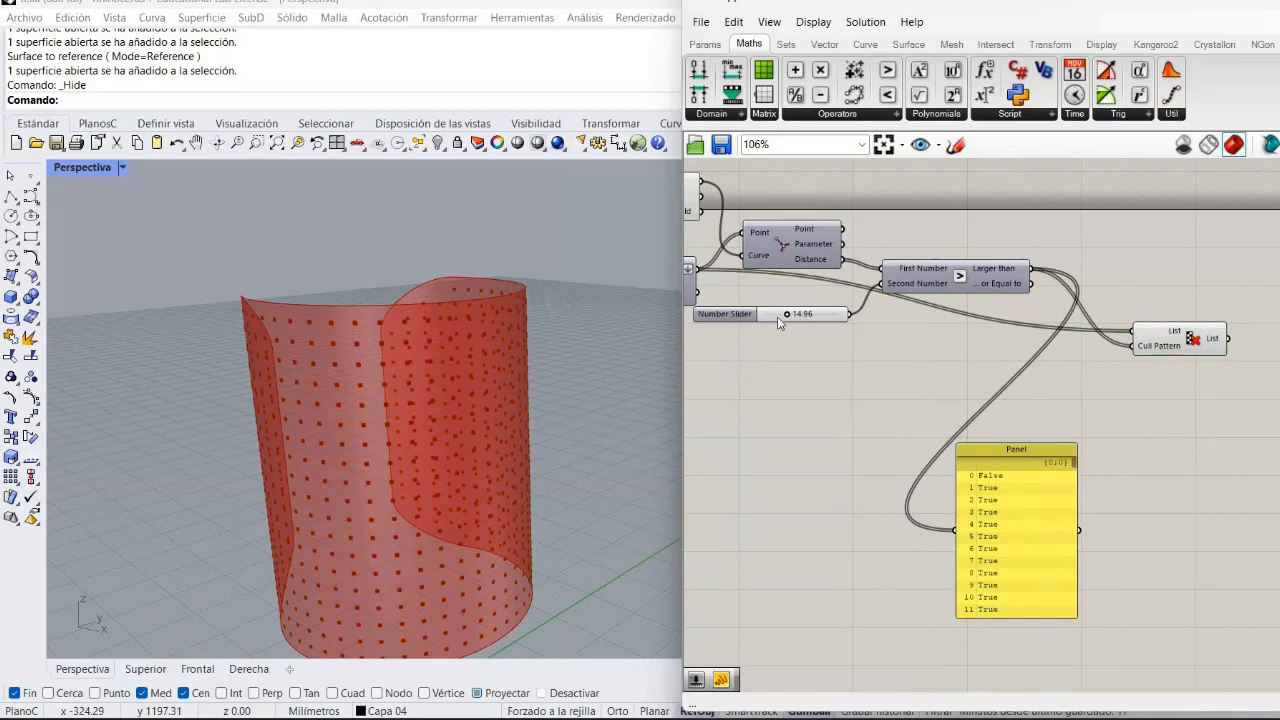
Adjust the distance threshold slider to 18.25 and inspect the resulting dot pattern on the bottle.
left_click(790, 314)
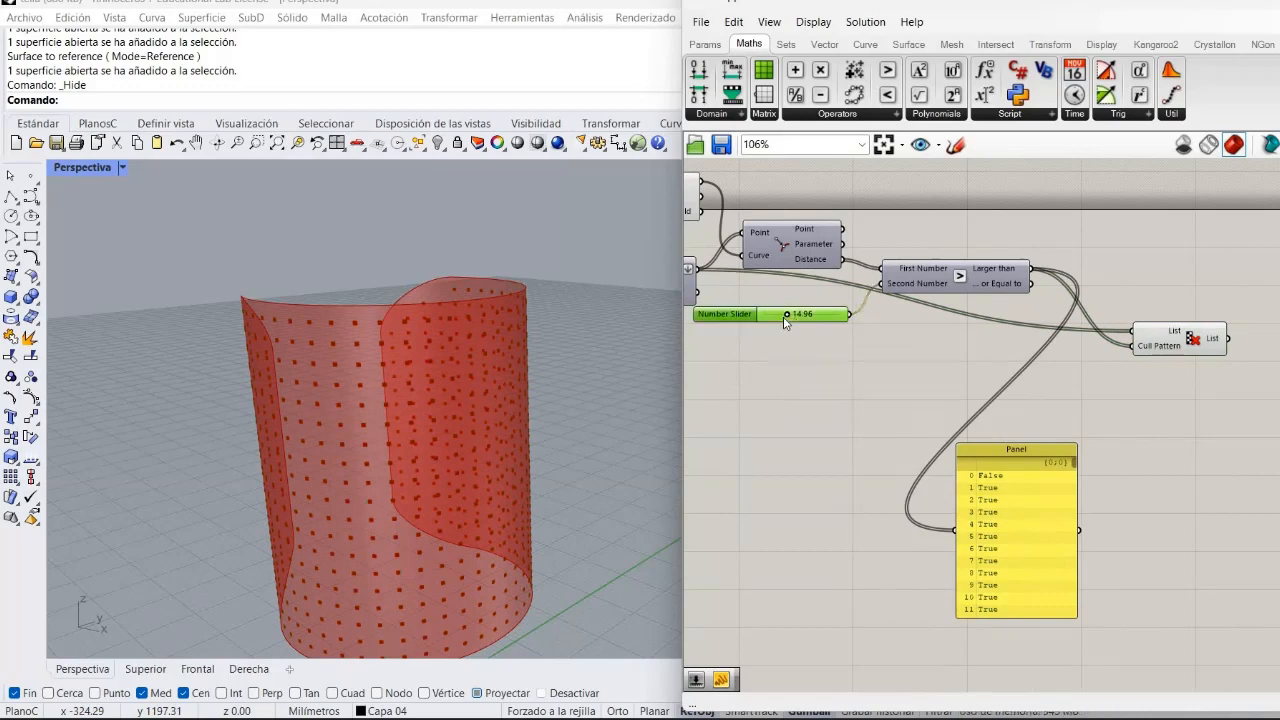
left_click_drag(786, 314, 828, 391)
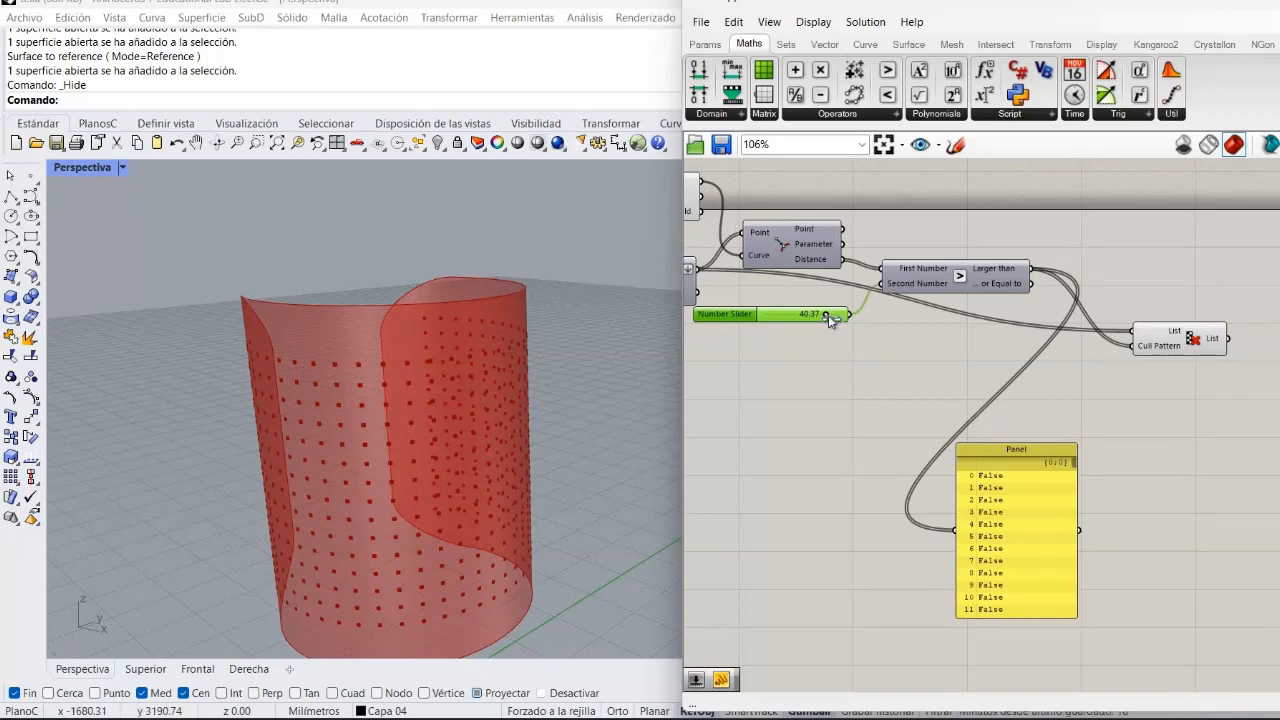
left_click_drag(828, 315, 797, 328)
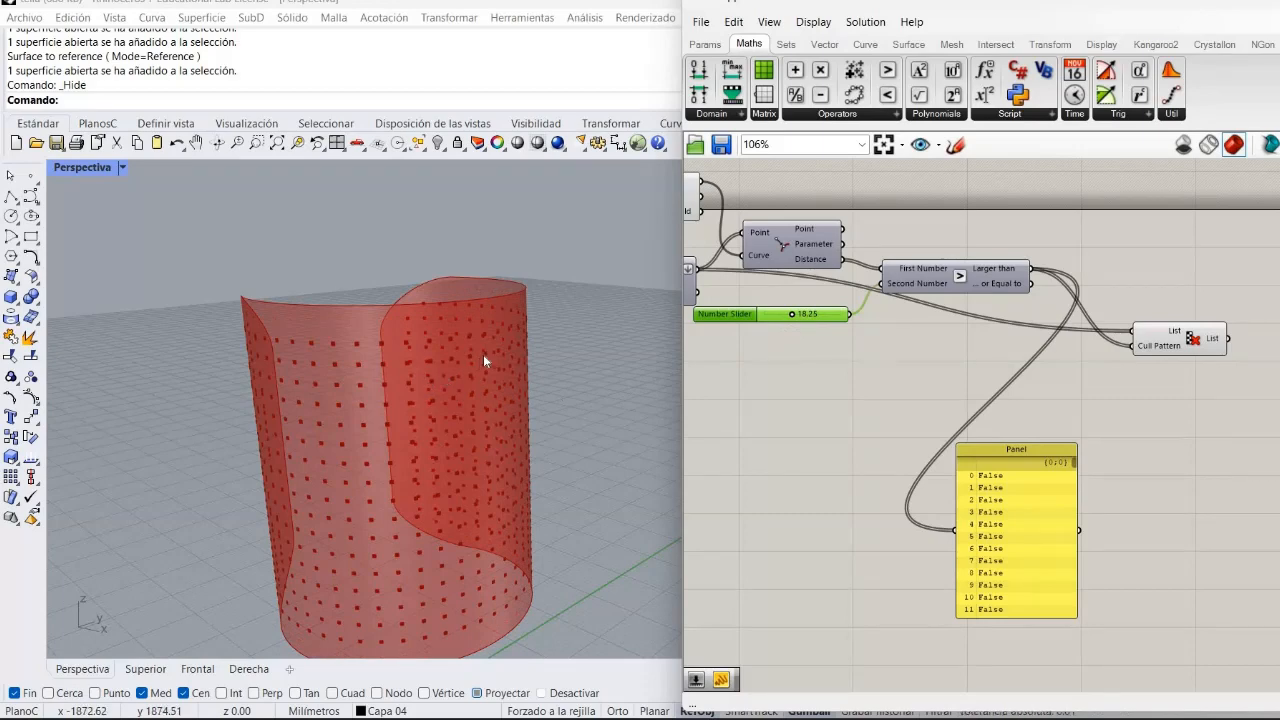
scroll(237, 294, "up", 5)
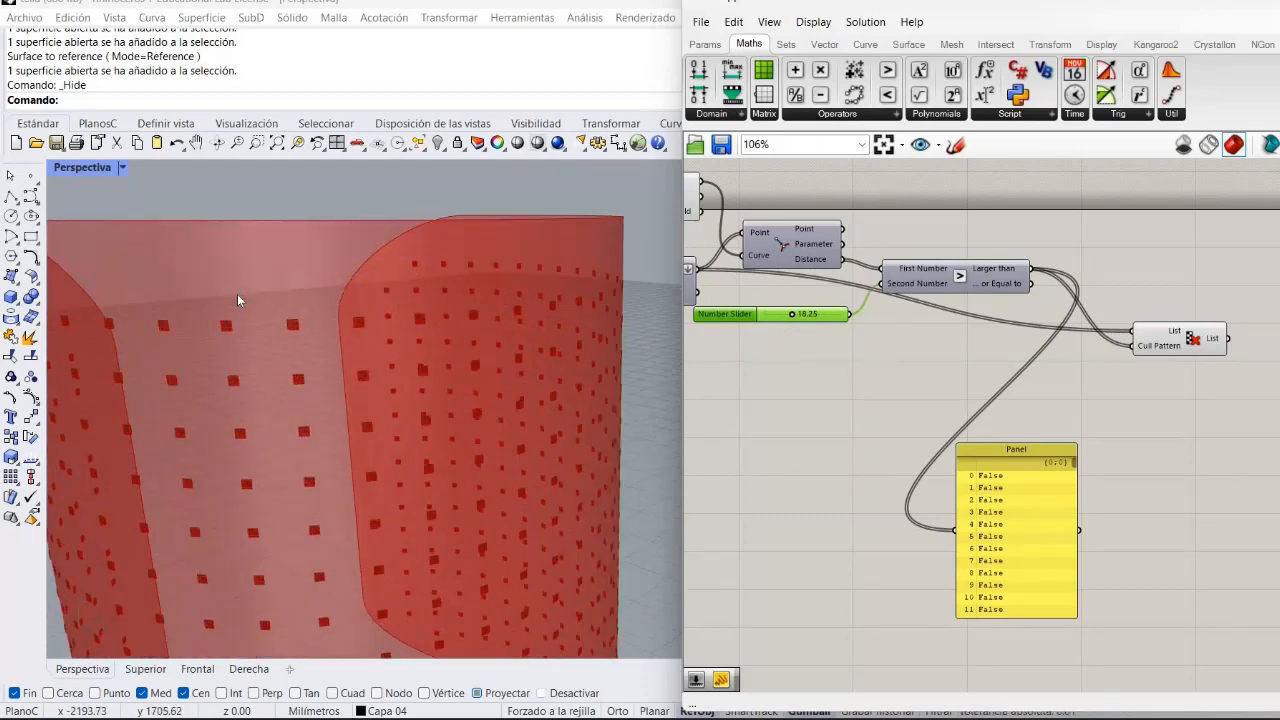
scroll(237, 294, "down", 3)
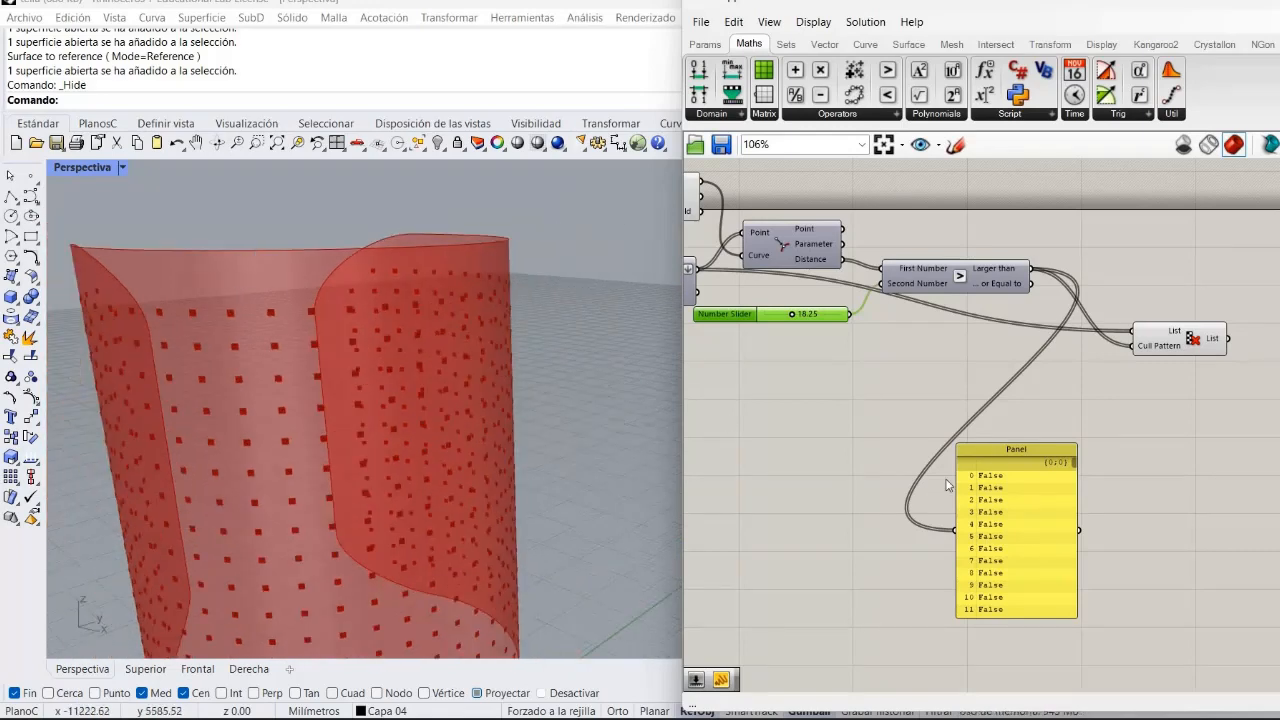
Add a Sphere component beside Cull Pattern and connect the Cull Pattern List output to its Base input.
right_click_drag(820, 367, 515, 328)
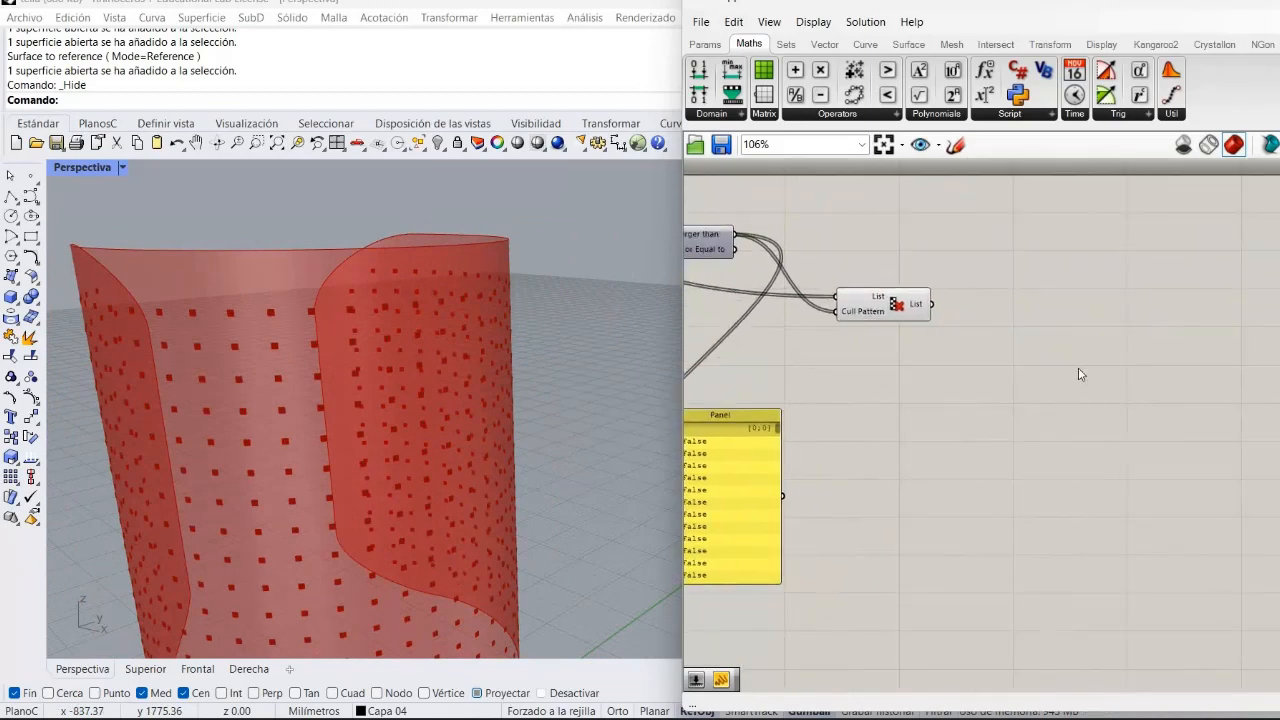
double_click(1079, 369)
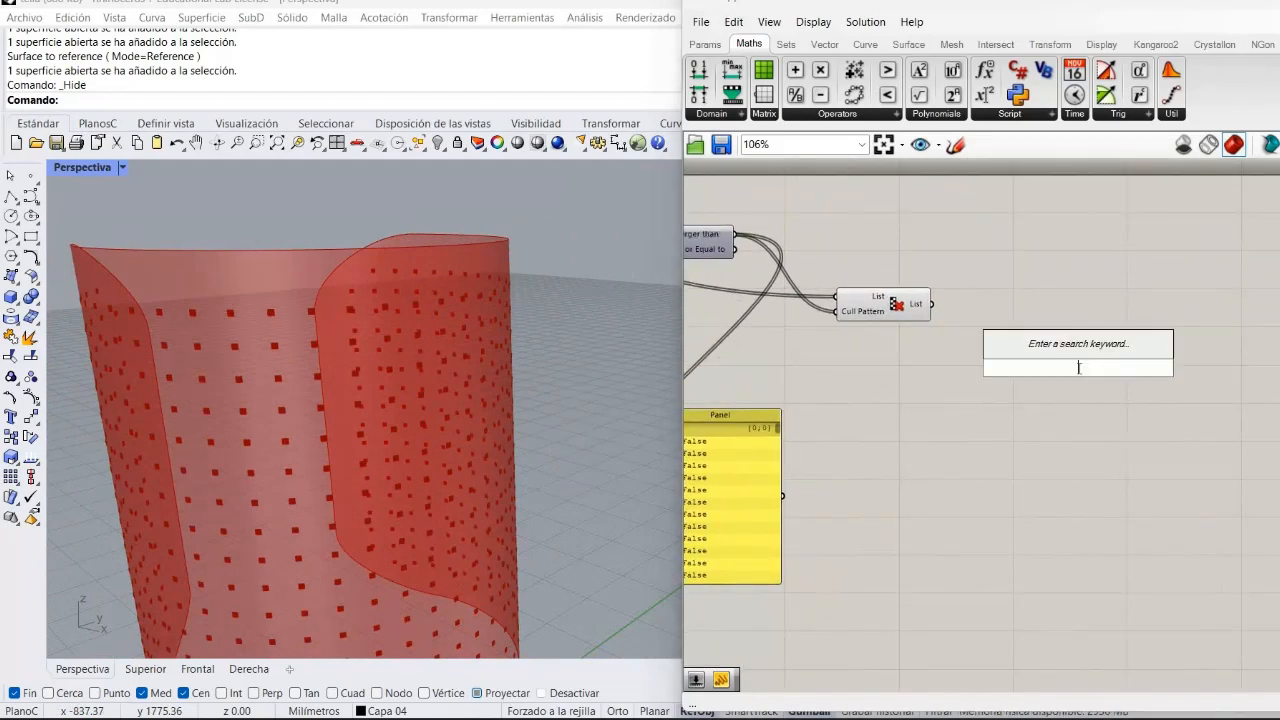
type("sph")
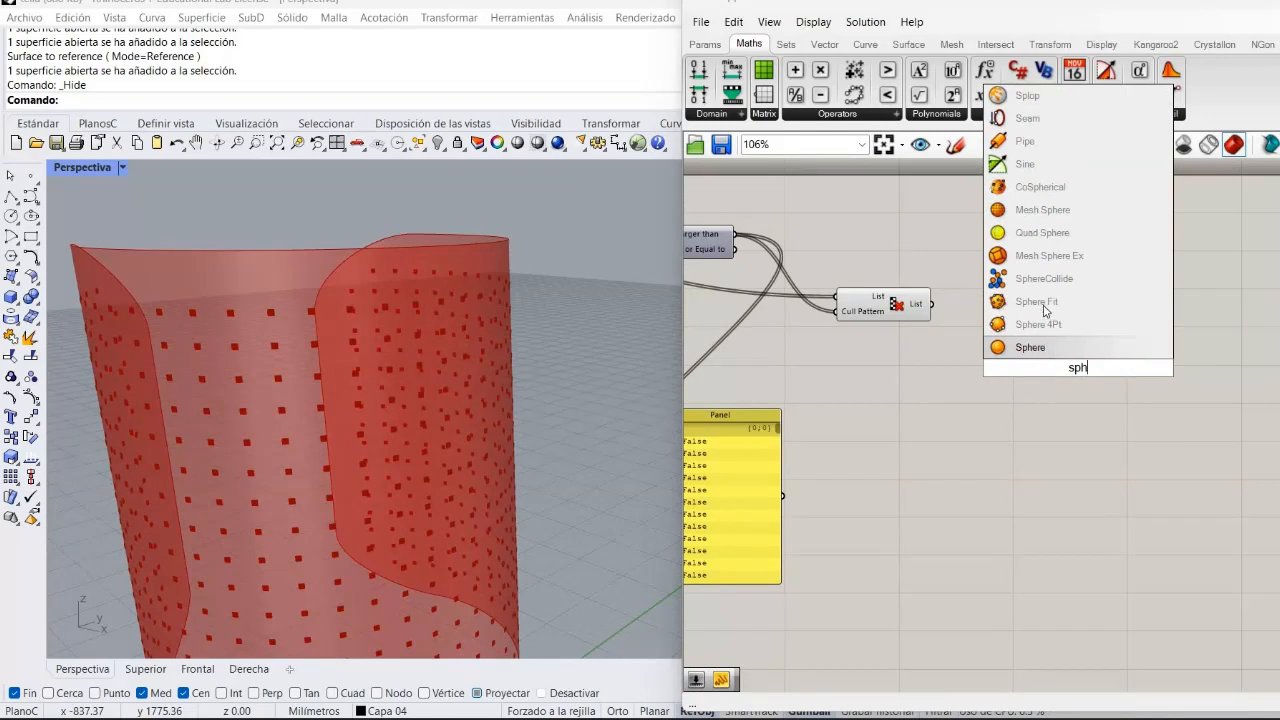
left_click(1025, 346)
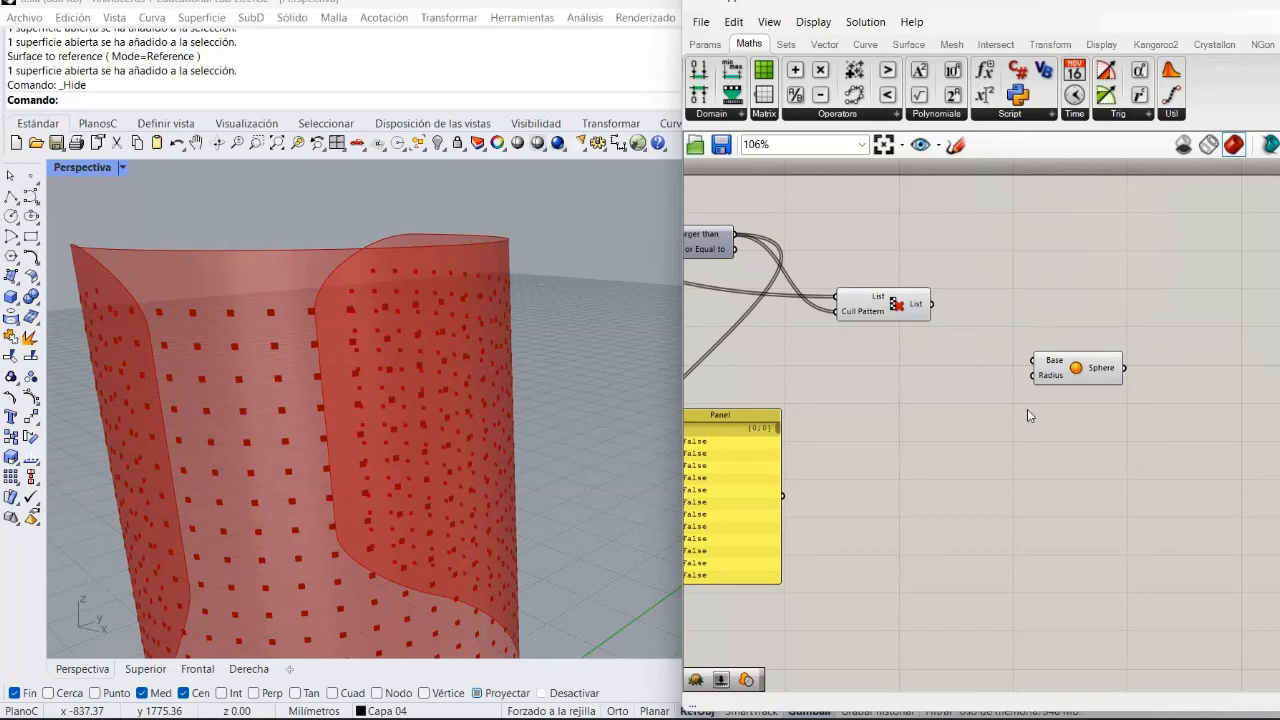
left_click_drag(1060, 368, 1060, 333)
left_click(1011, 380)
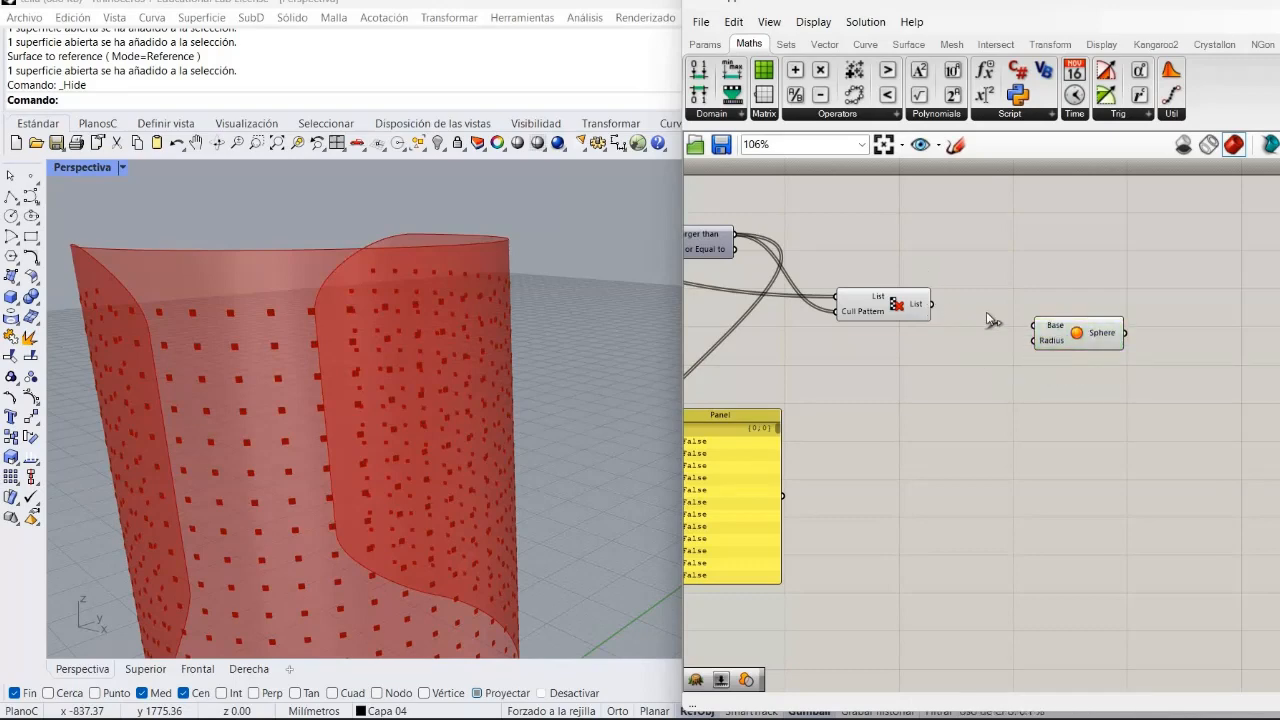
left_click_drag(931, 304, 1034, 326)
right_click_drag(898, 307, 880, 300)
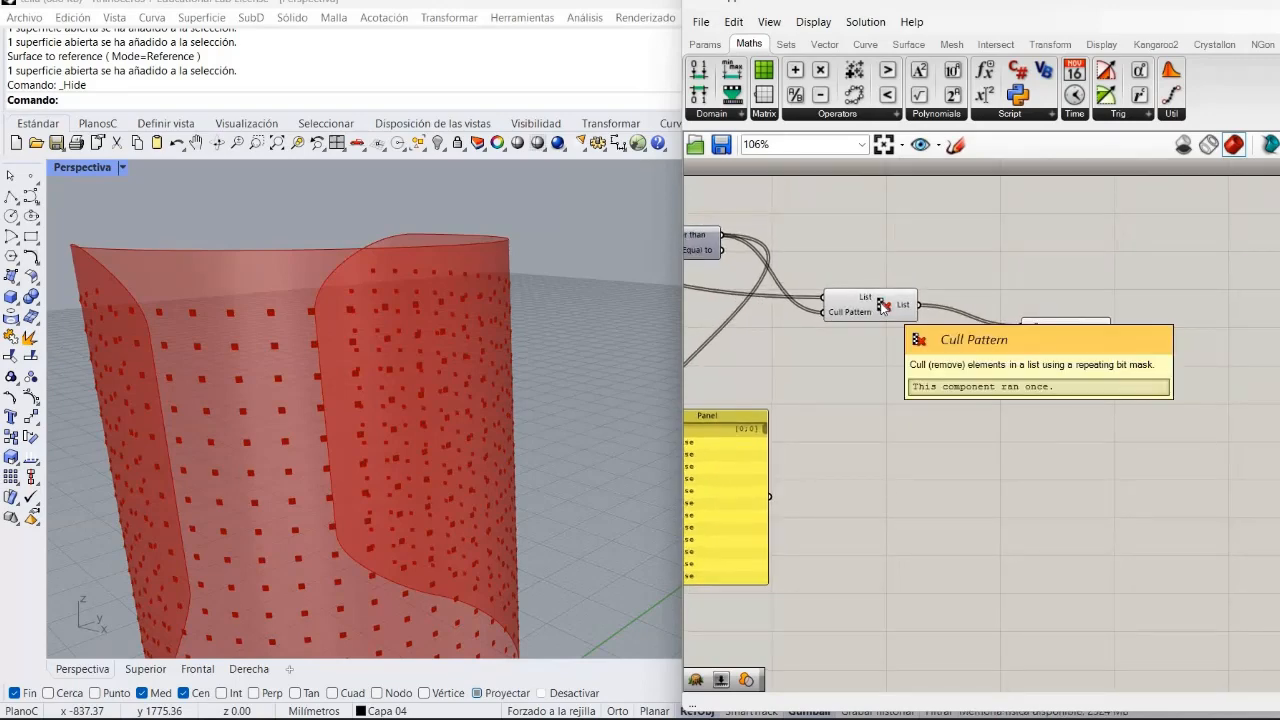
Turn off the Cull Pattern preview and zoom in to inspect the spheres on the bottle surface.
right_click(880, 302)
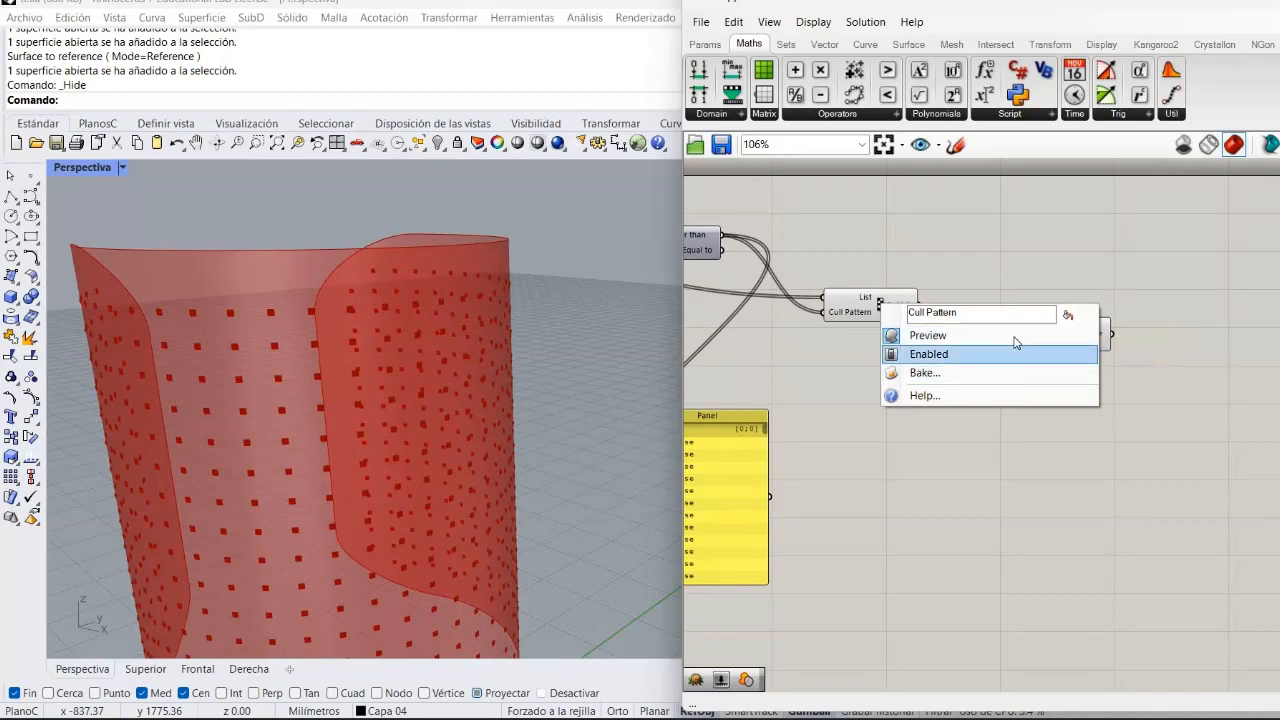
left_click(1014, 338)
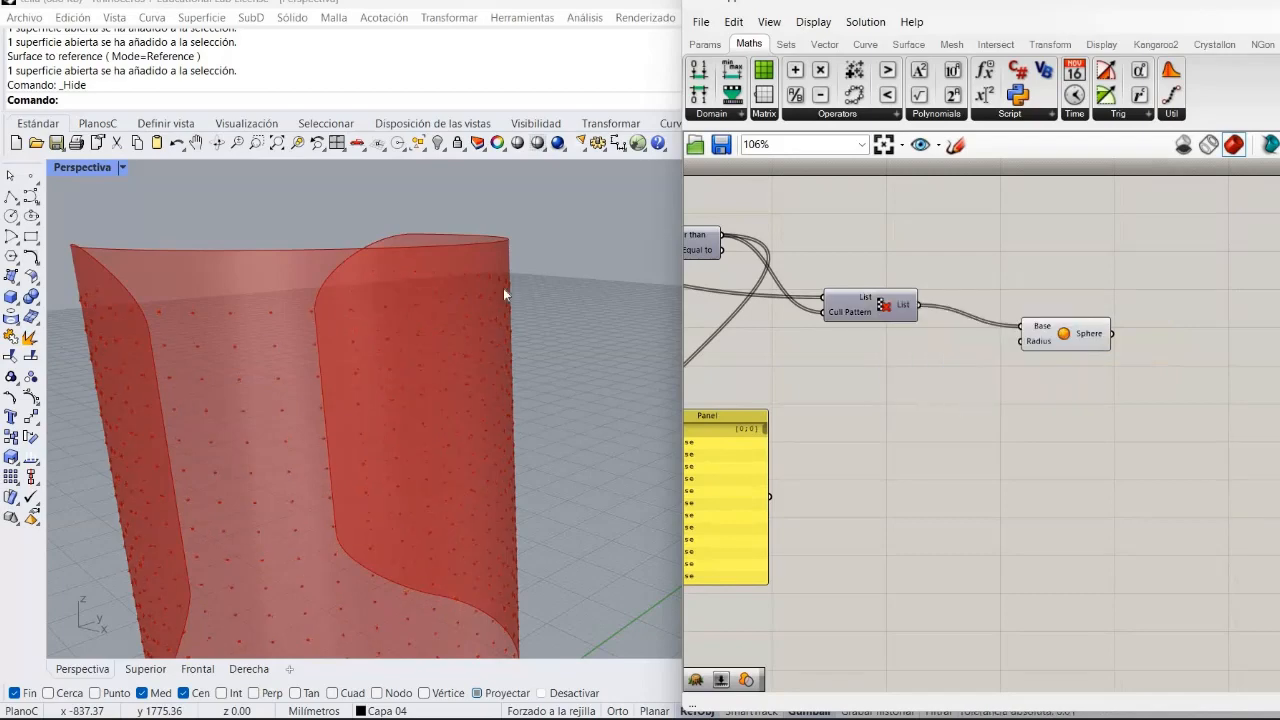
scroll(413, 356, "up", 5)
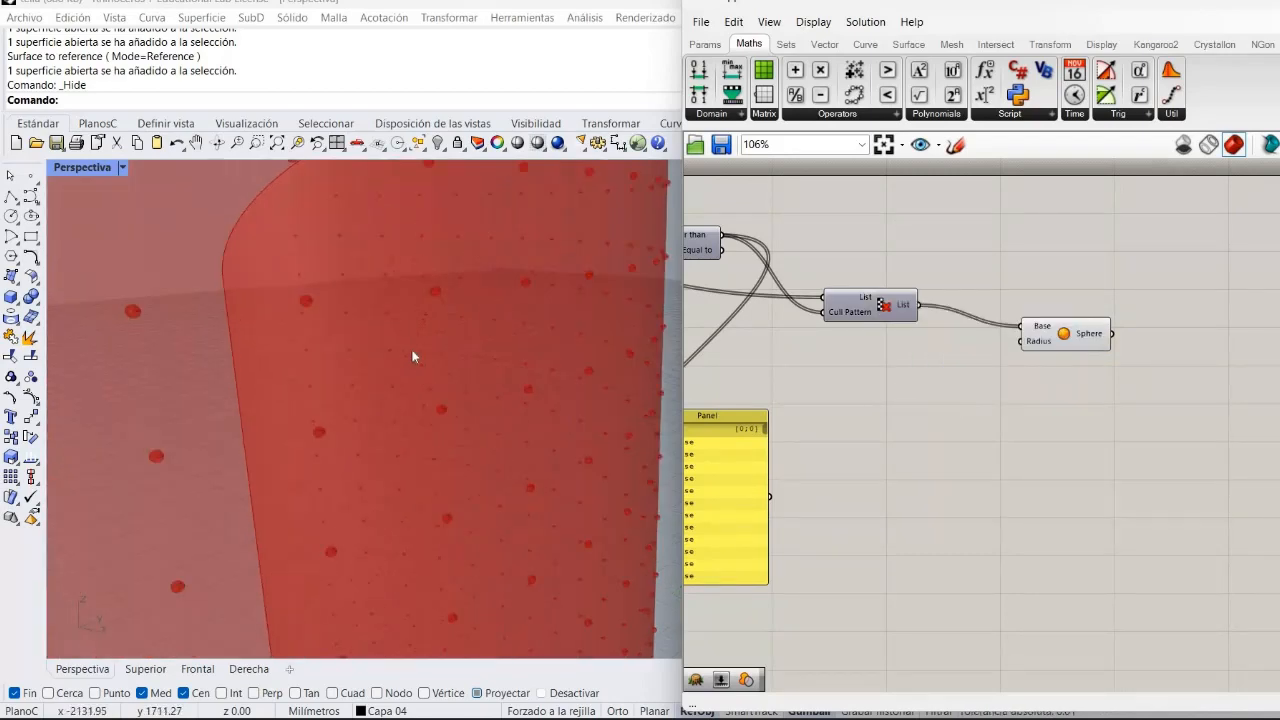
scroll(413, 356, "down", 2)
scroll(413, 356, "down", 3)
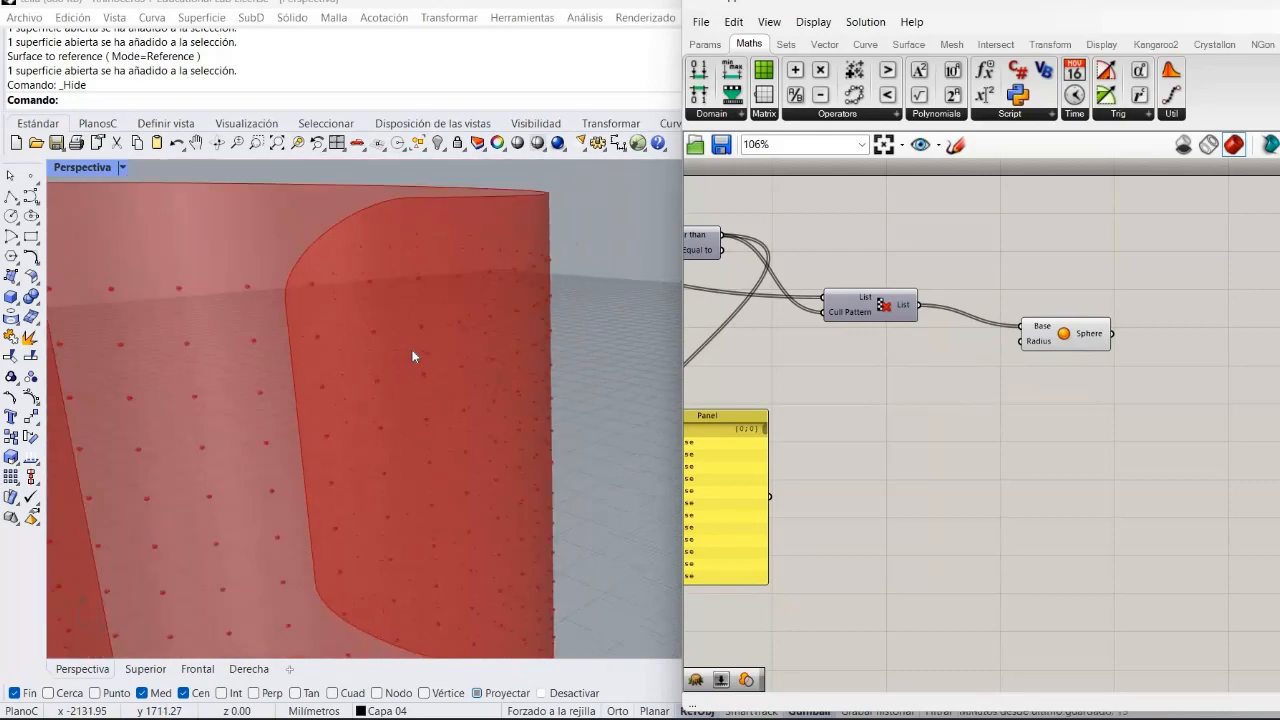
scroll(413, 356, "down", 3)
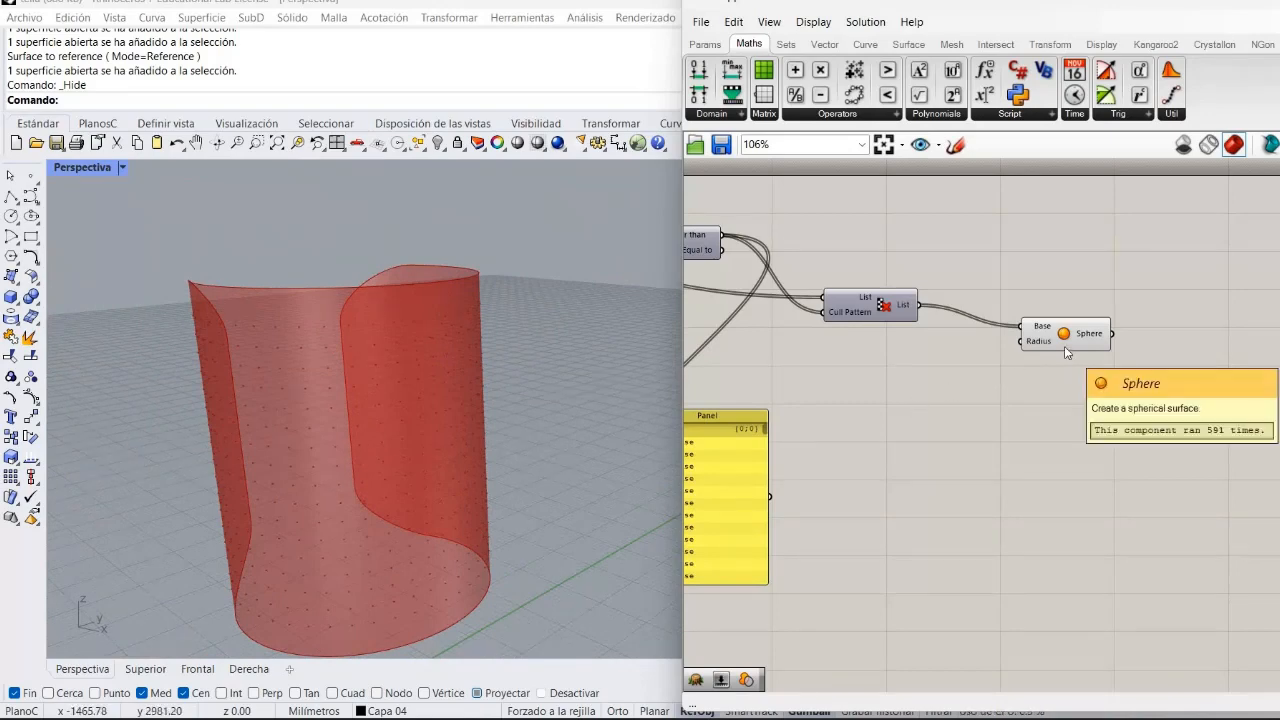
Reposition the Sphere component and delete the Panel showing the boolean values.
left_click_drag(1096, 342, 1164, 329)
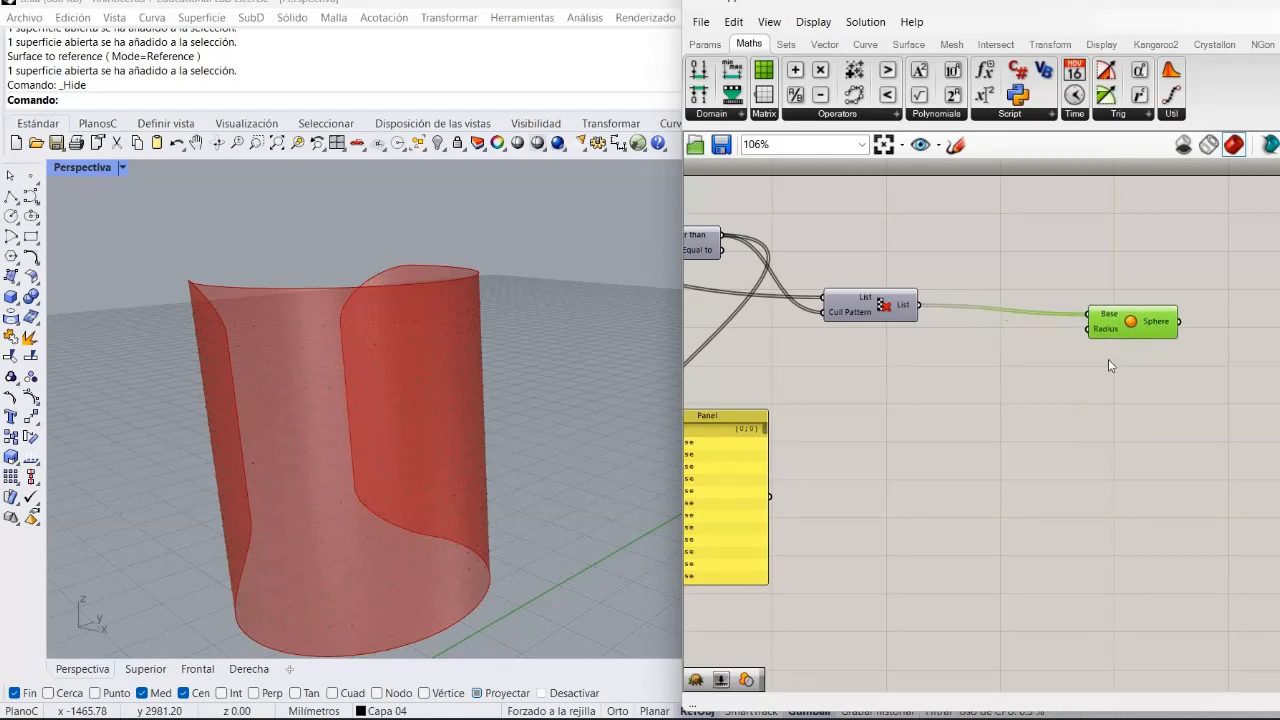
left_click(1108, 359)
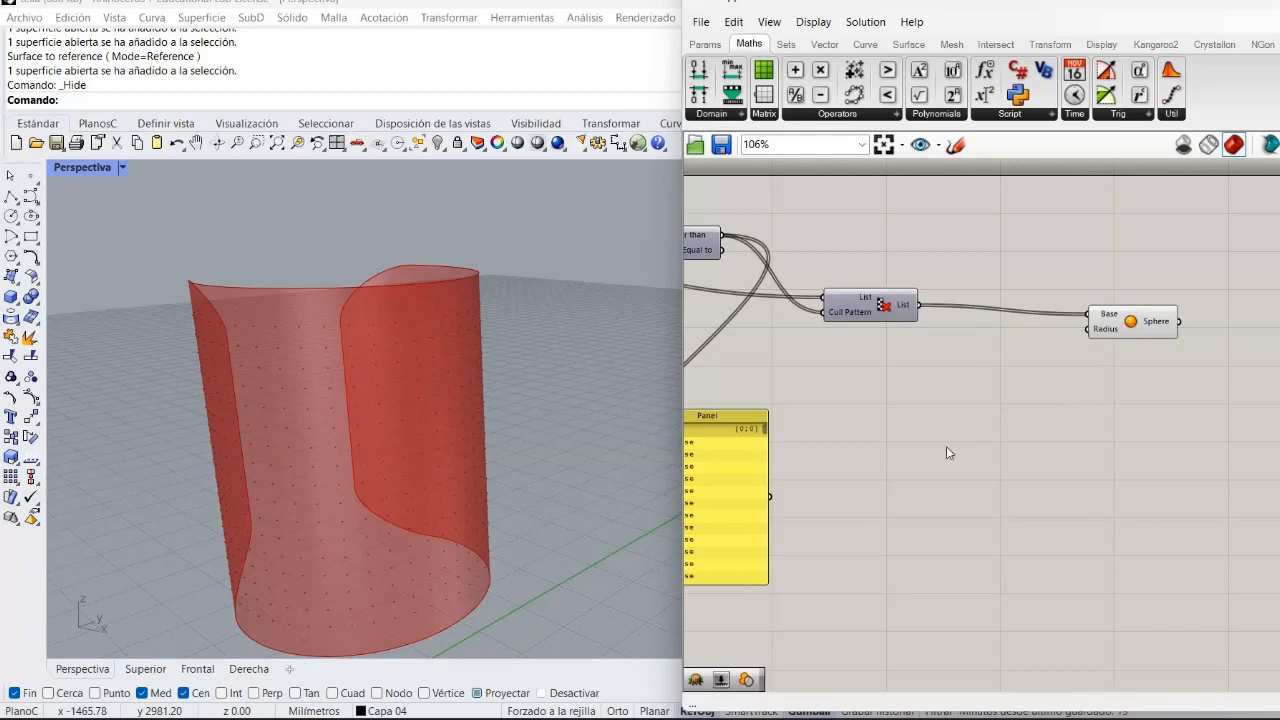
right_click_drag(946, 447, 1093, 440)
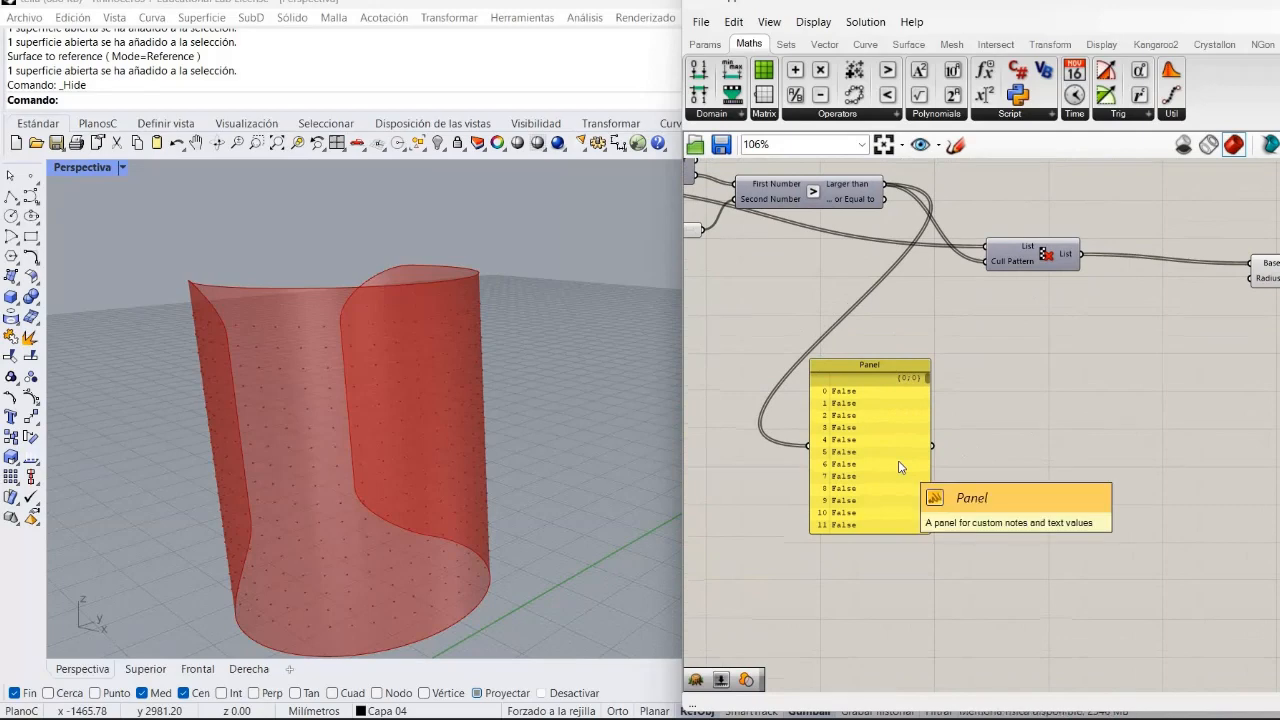
left_click(899, 466)
key("Delete")
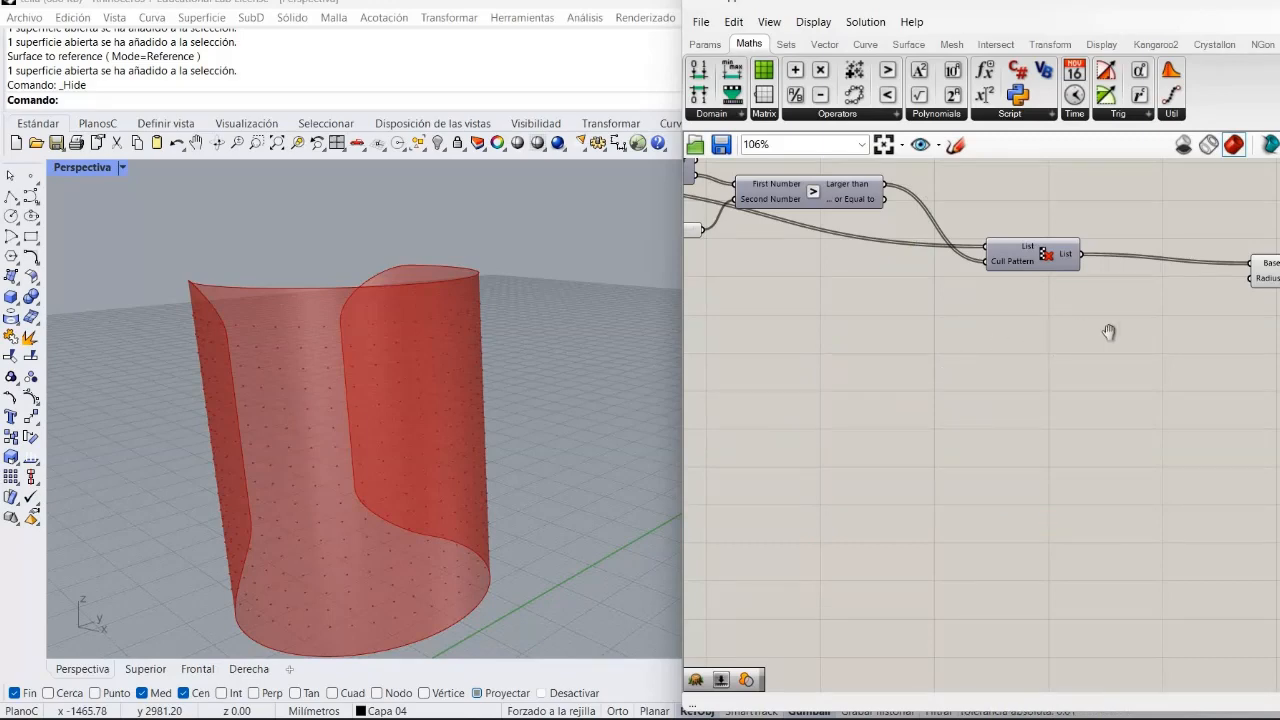
Add an Interpolate curve component to the canvas below the existing definition.
right_click_drag(1200, 401, 1225, 384)
right_click_drag(1010, 406, 1166, 518)
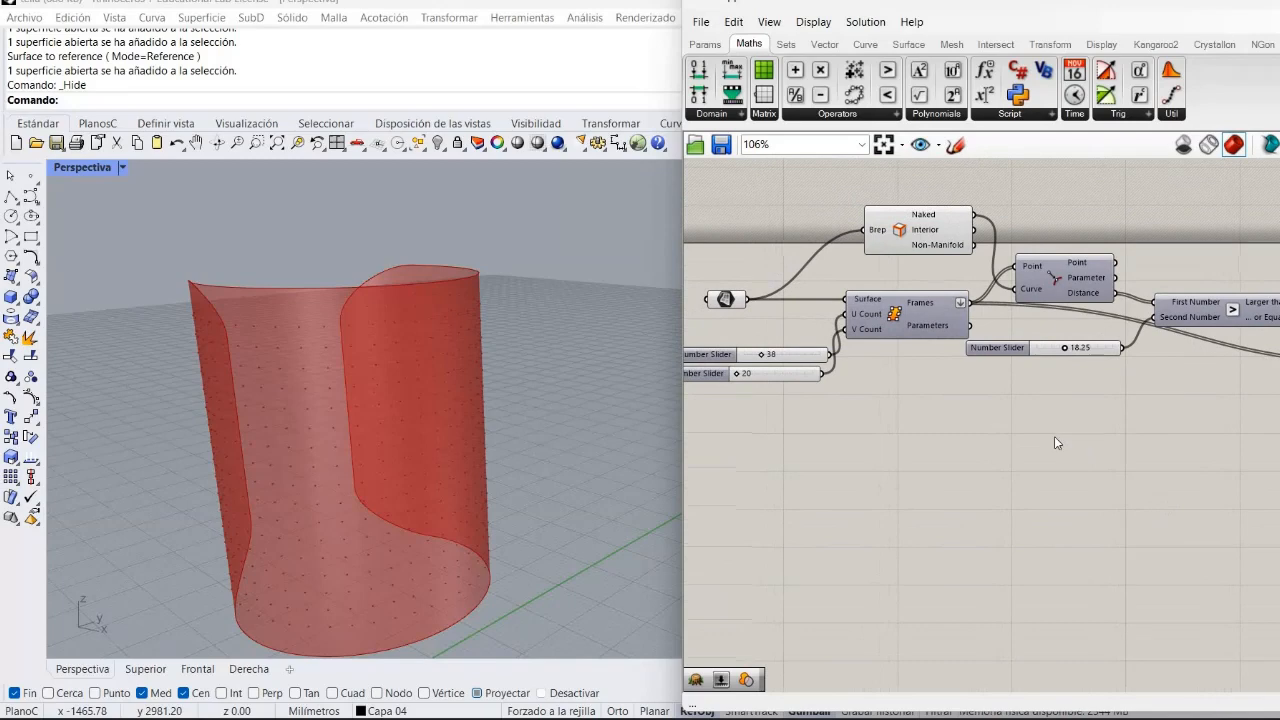
right_click_drag(1054, 436, 903, 369)
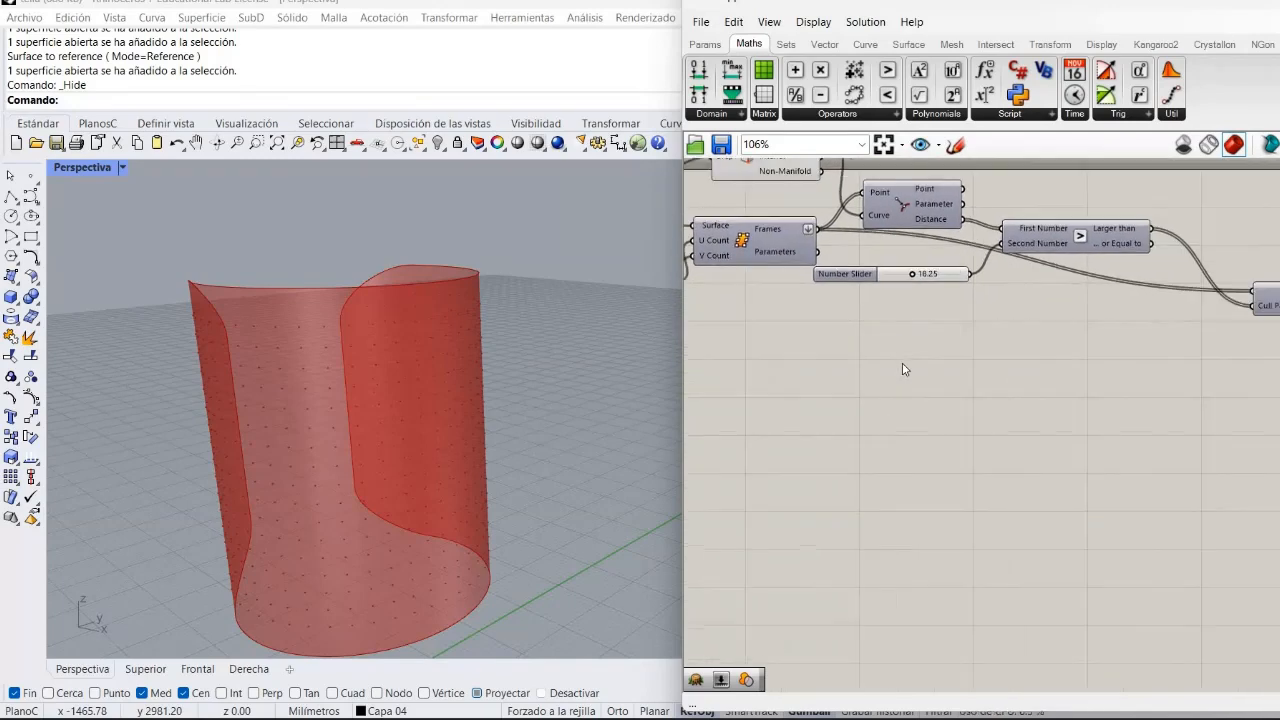
double_click(901, 364)
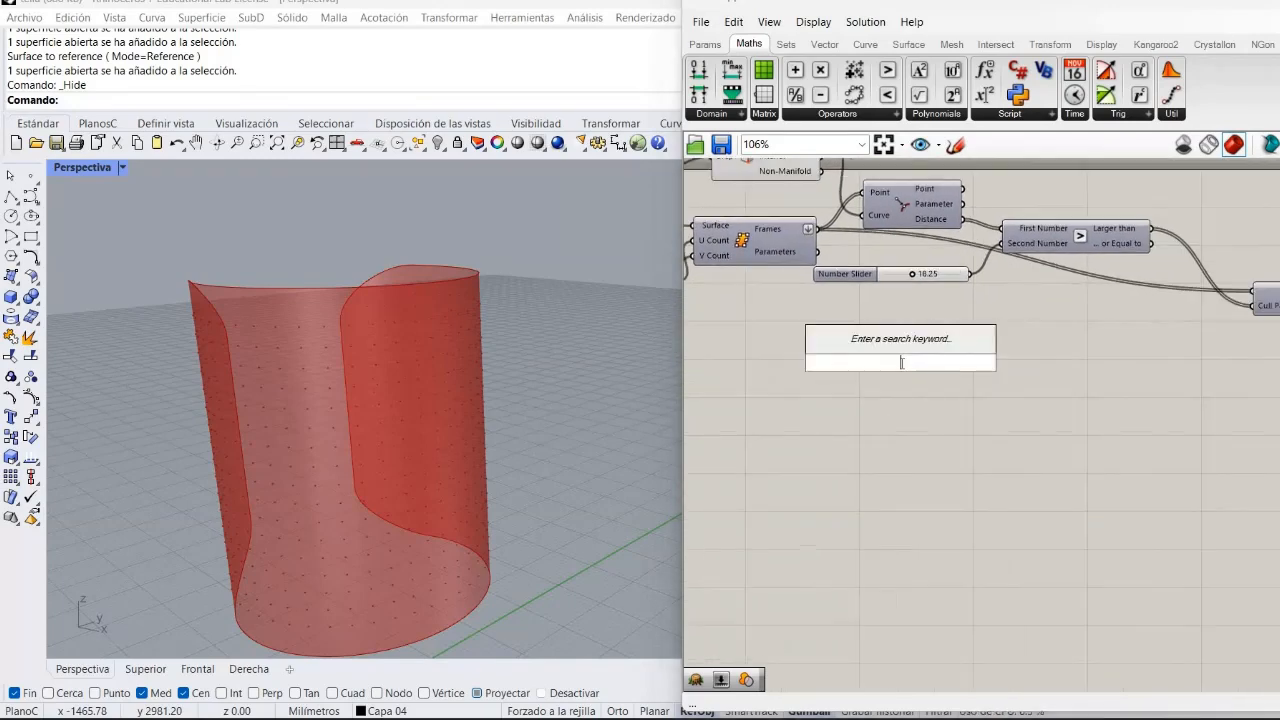
type("i")
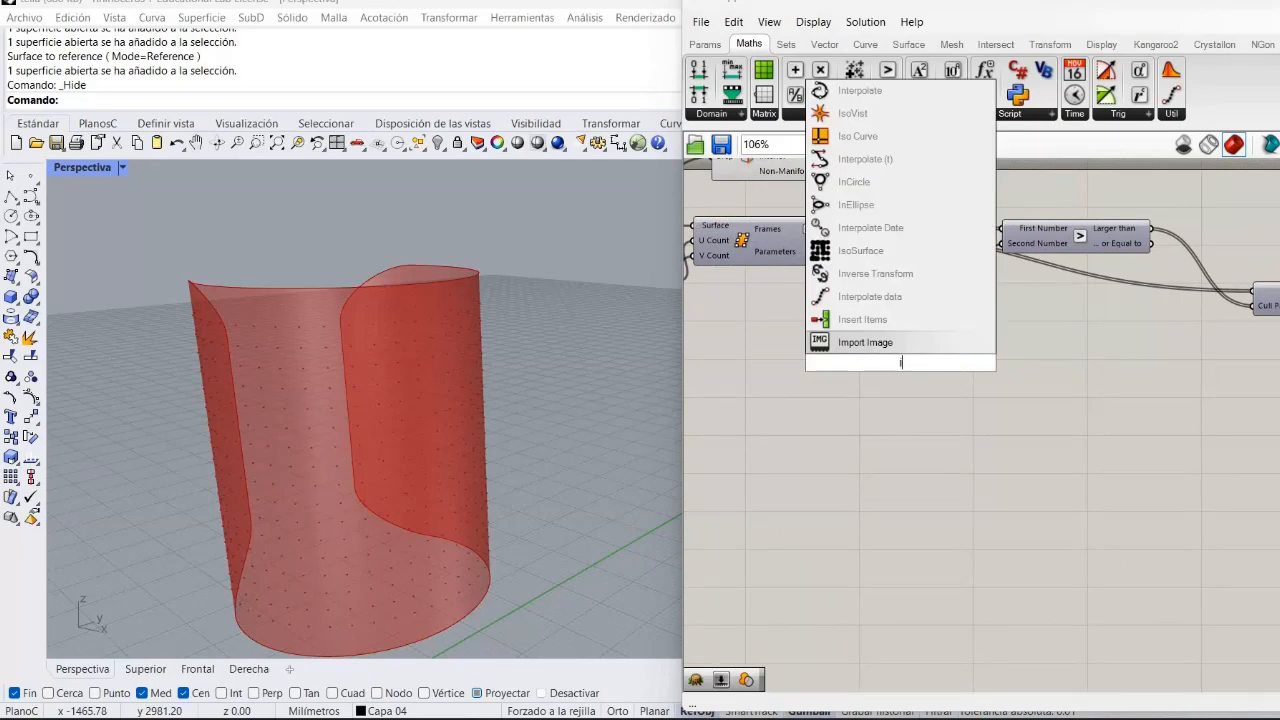
type("n")
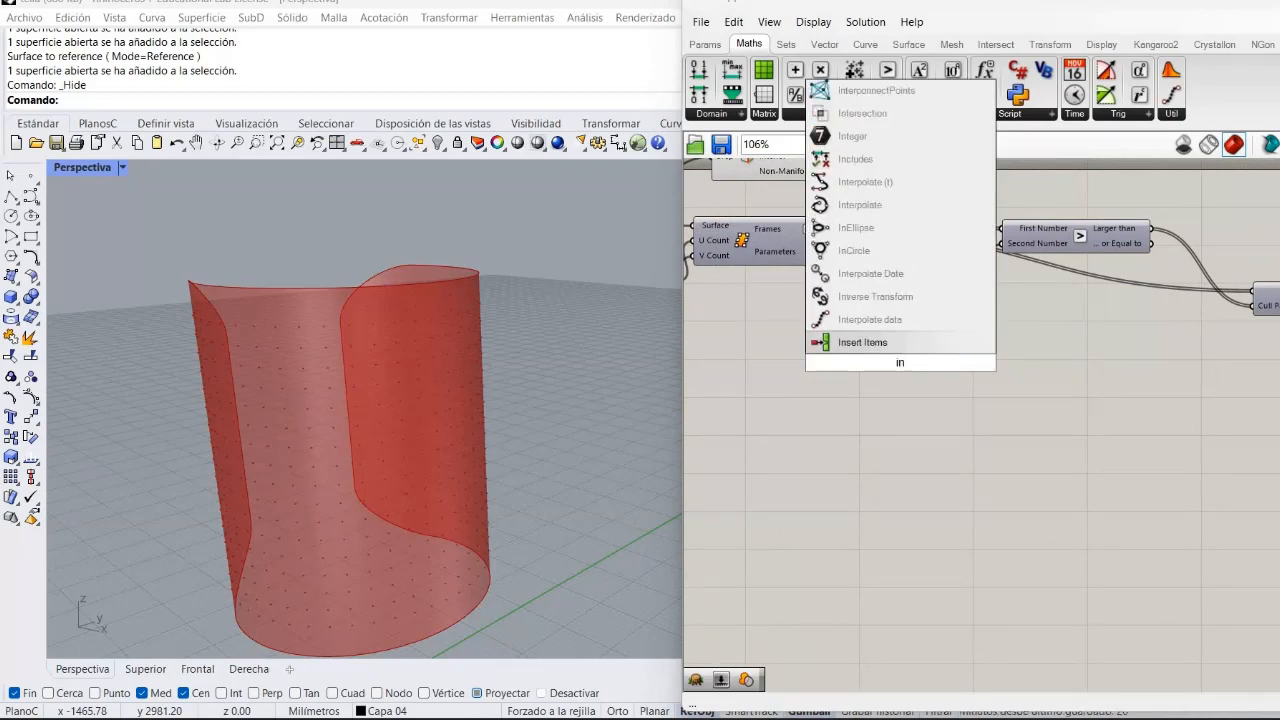
left_click(907, 208)
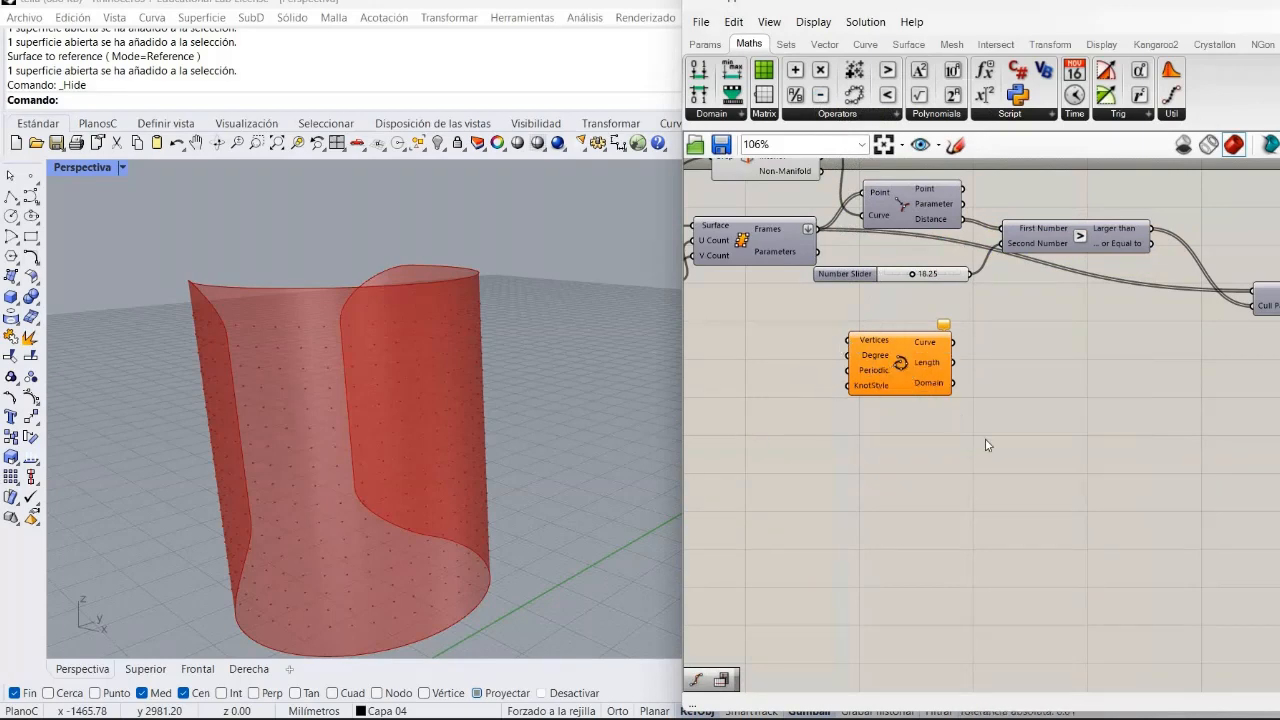
left_click_drag(900, 363, 1058, 473)
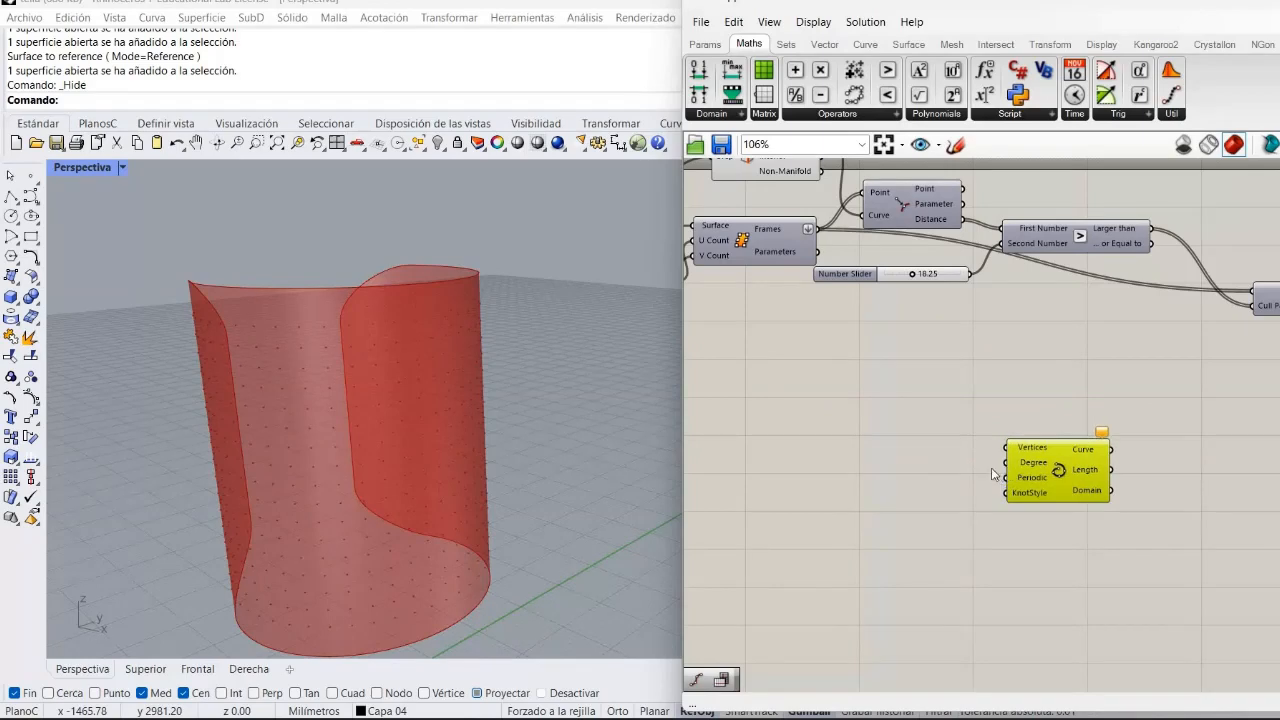
left_click(992, 474)
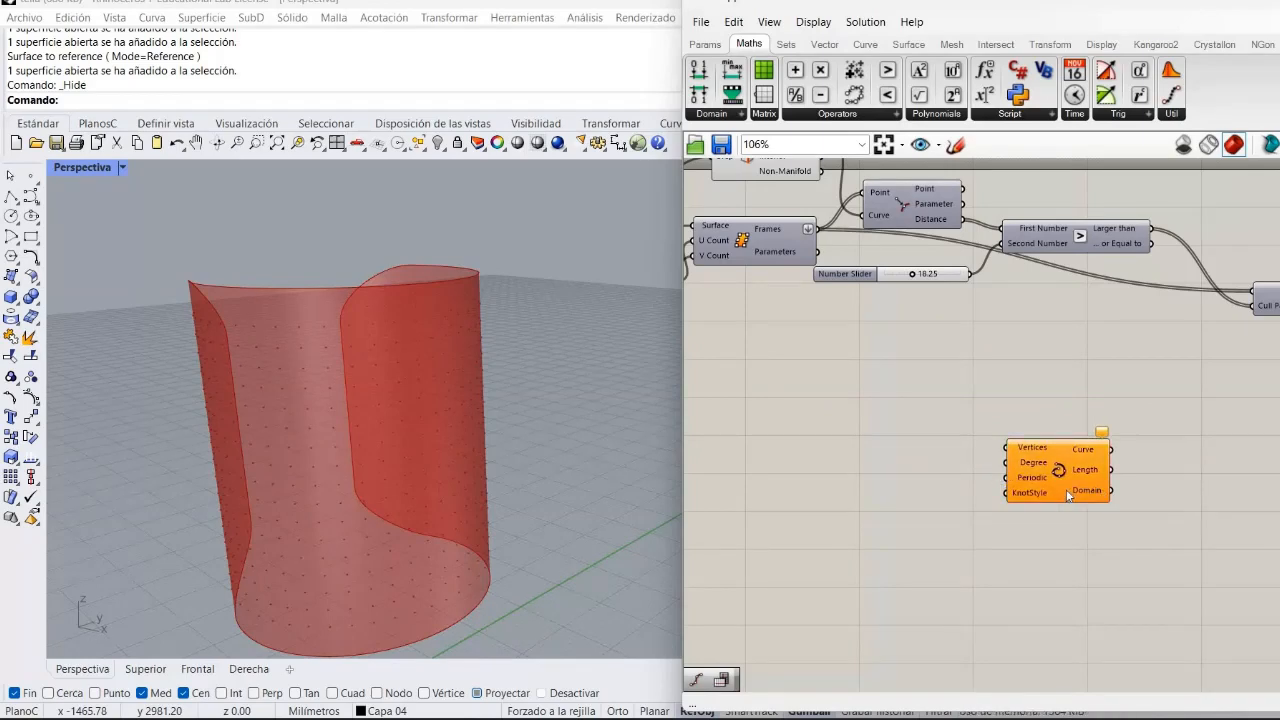
left_click_drag(1060, 488, 1191, 457)
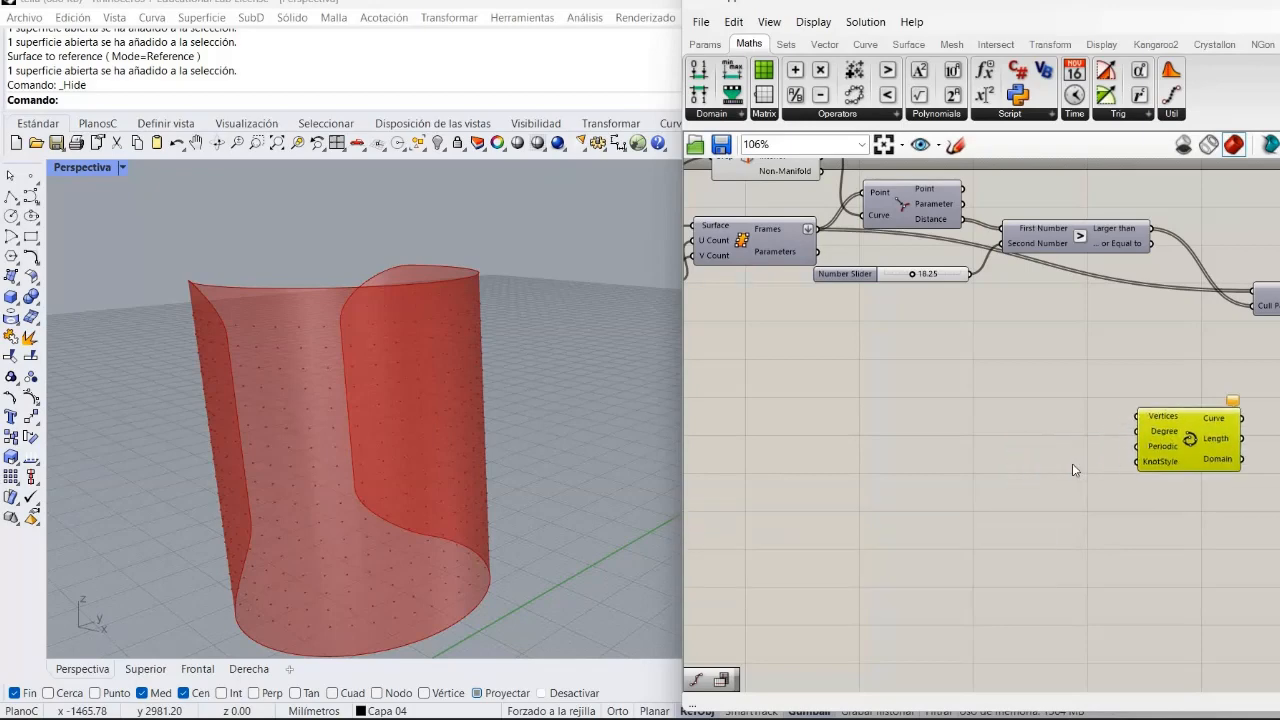
left_click(952, 435)
Add an MD Slider component to the left of the Interpolate component.
double_click(950, 431)
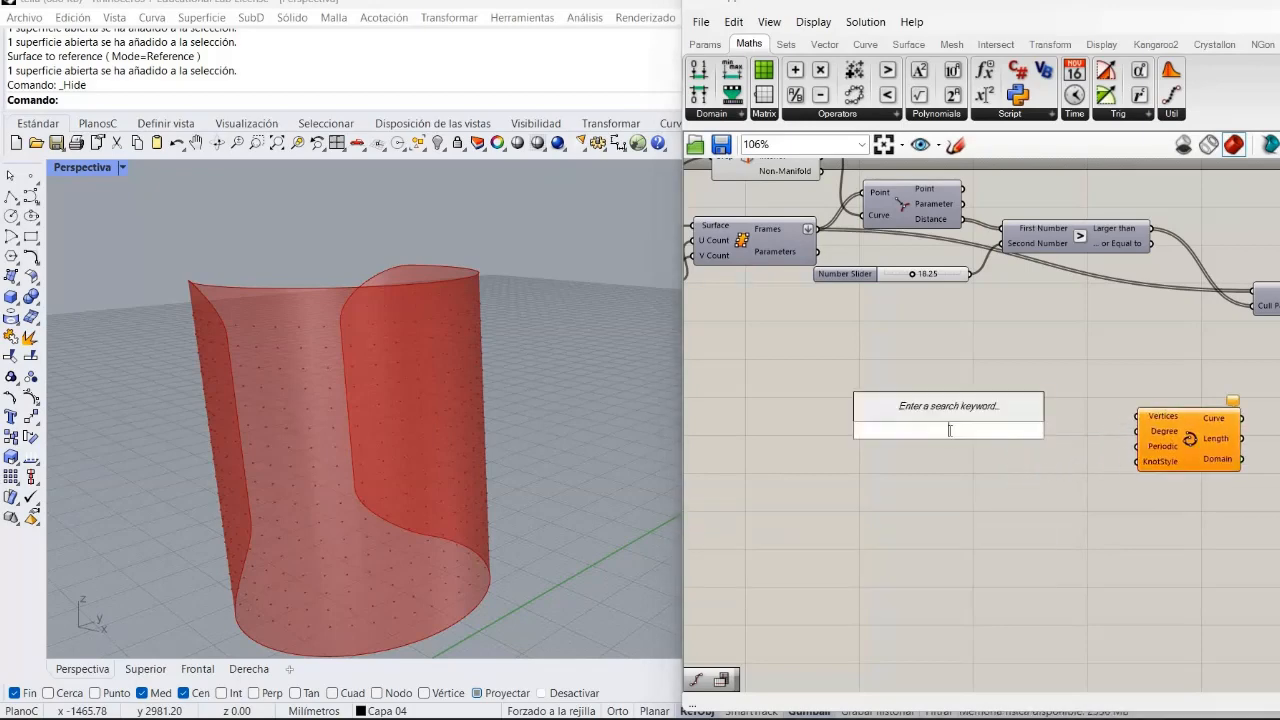
type("md")
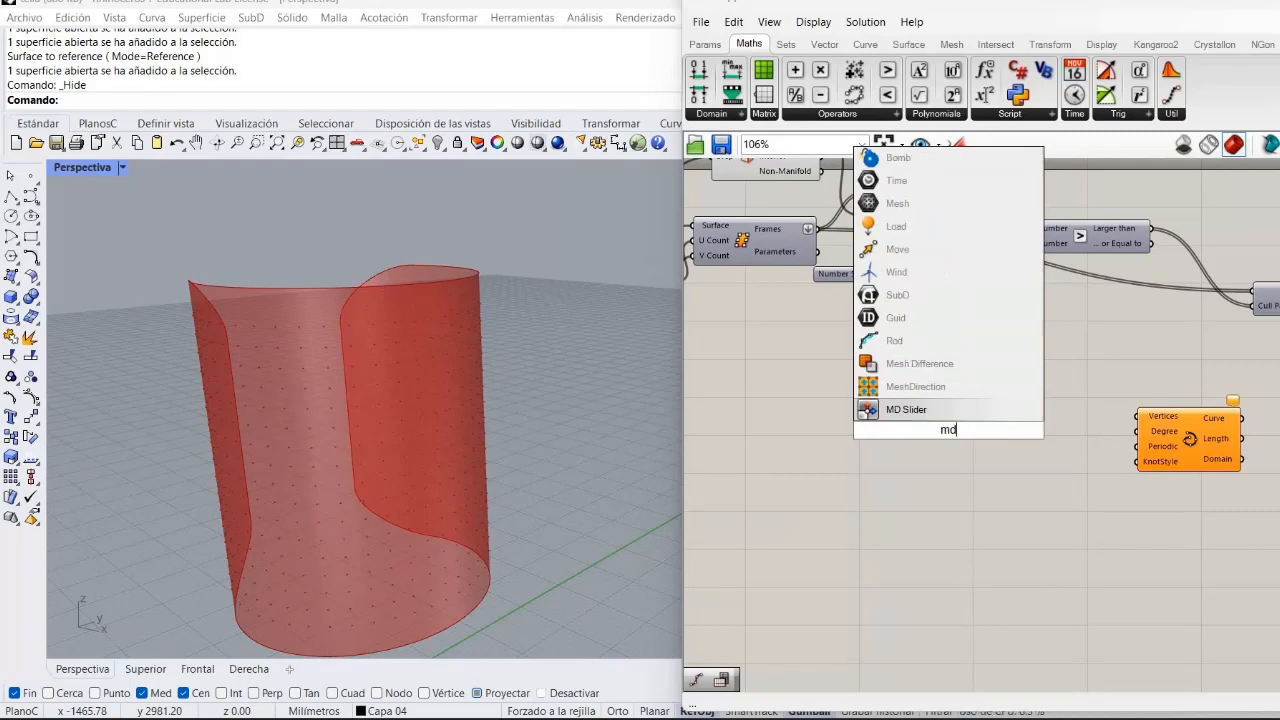
left_click(906, 408)
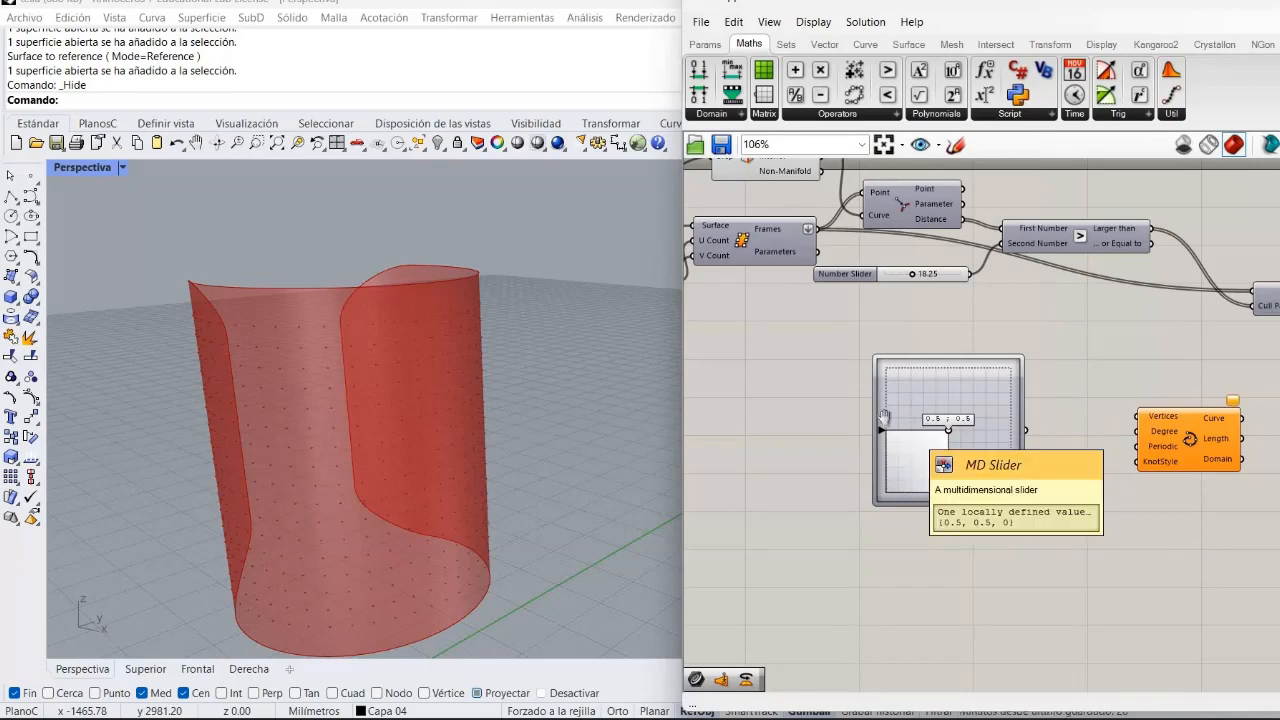
right_click_drag(928, 463, 885, 385)
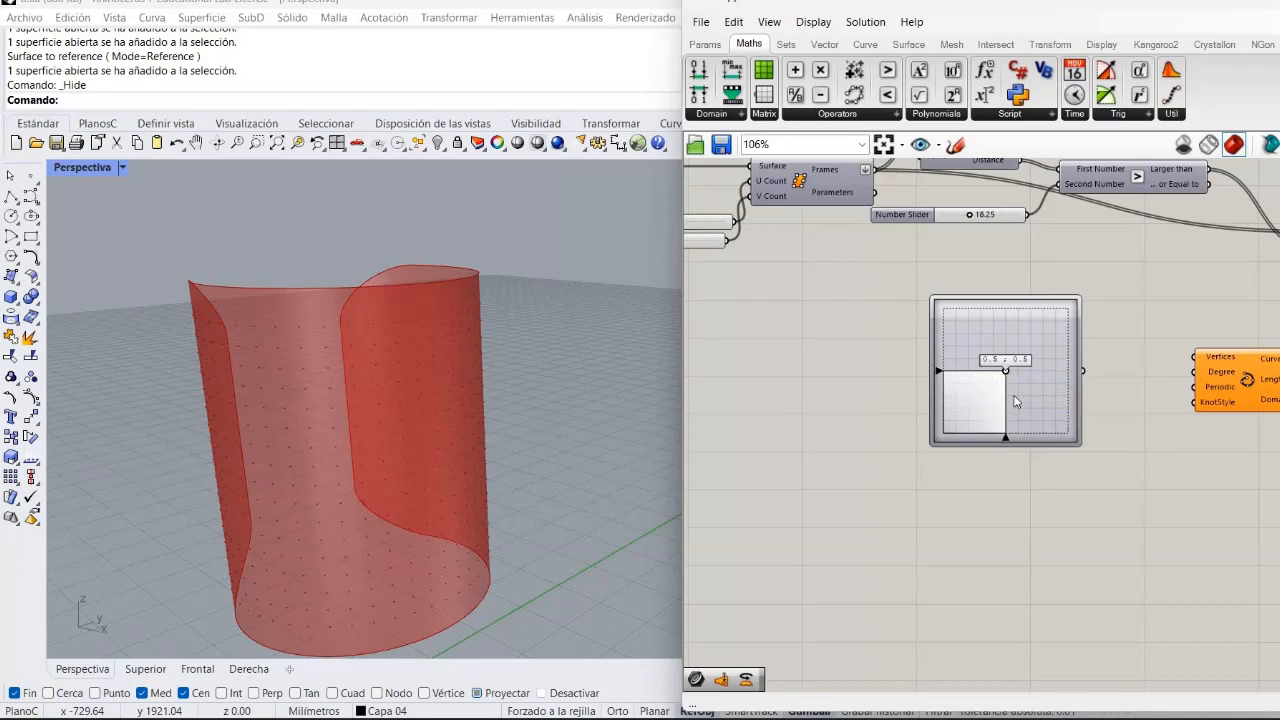
left_click_drag(990, 408, 832, 452)
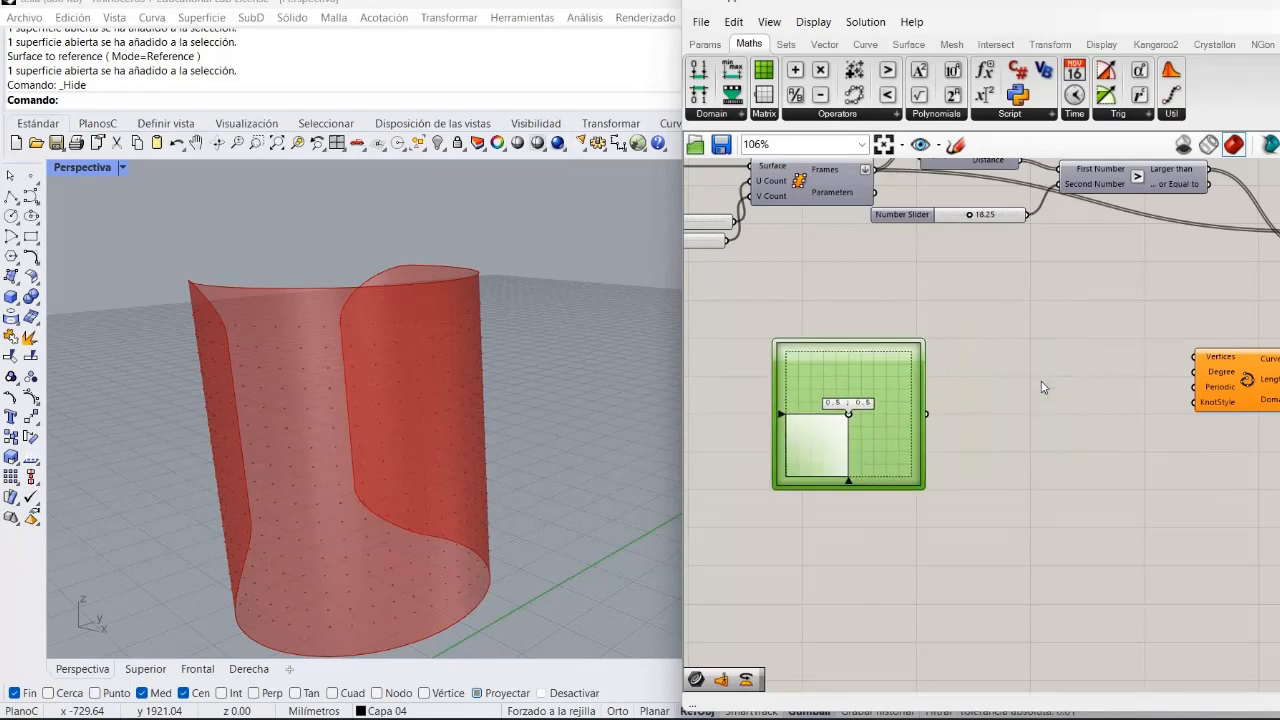
left_click(1043, 381)
double_click(1043, 381)
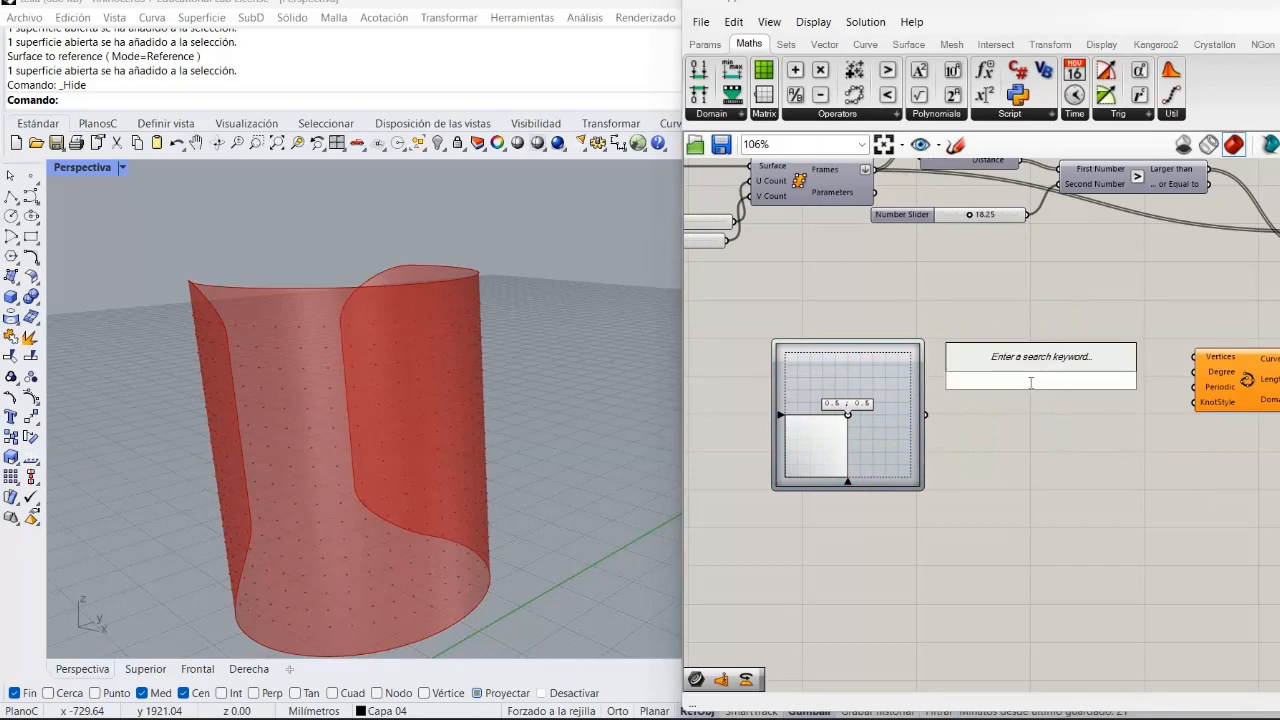
type("surf")
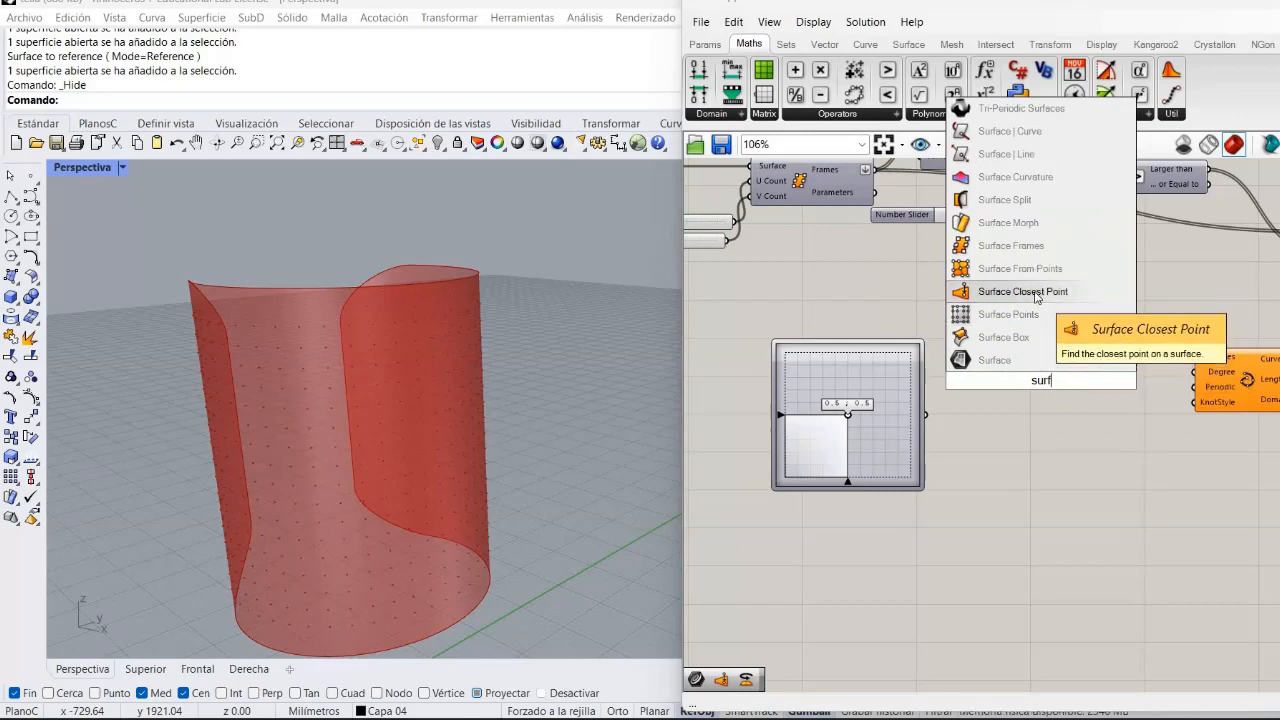
left_click(1037, 293)
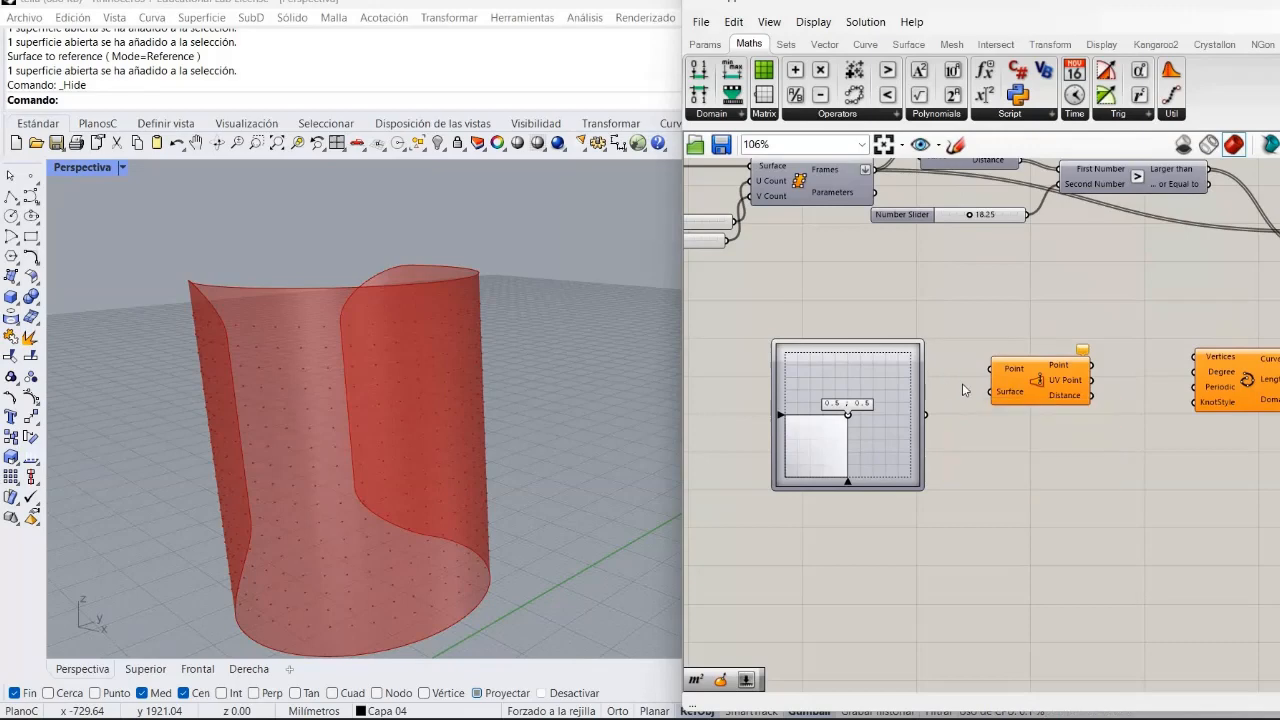
left_click(1053, 385)
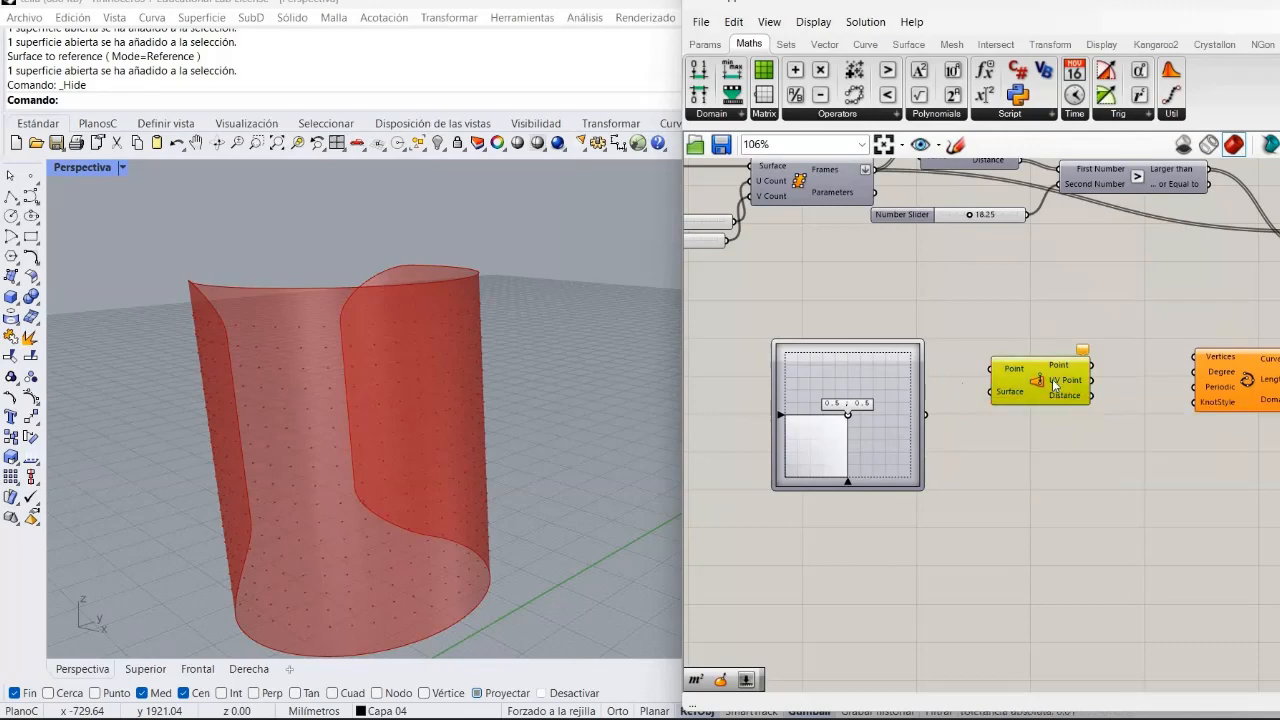
key("Delete")
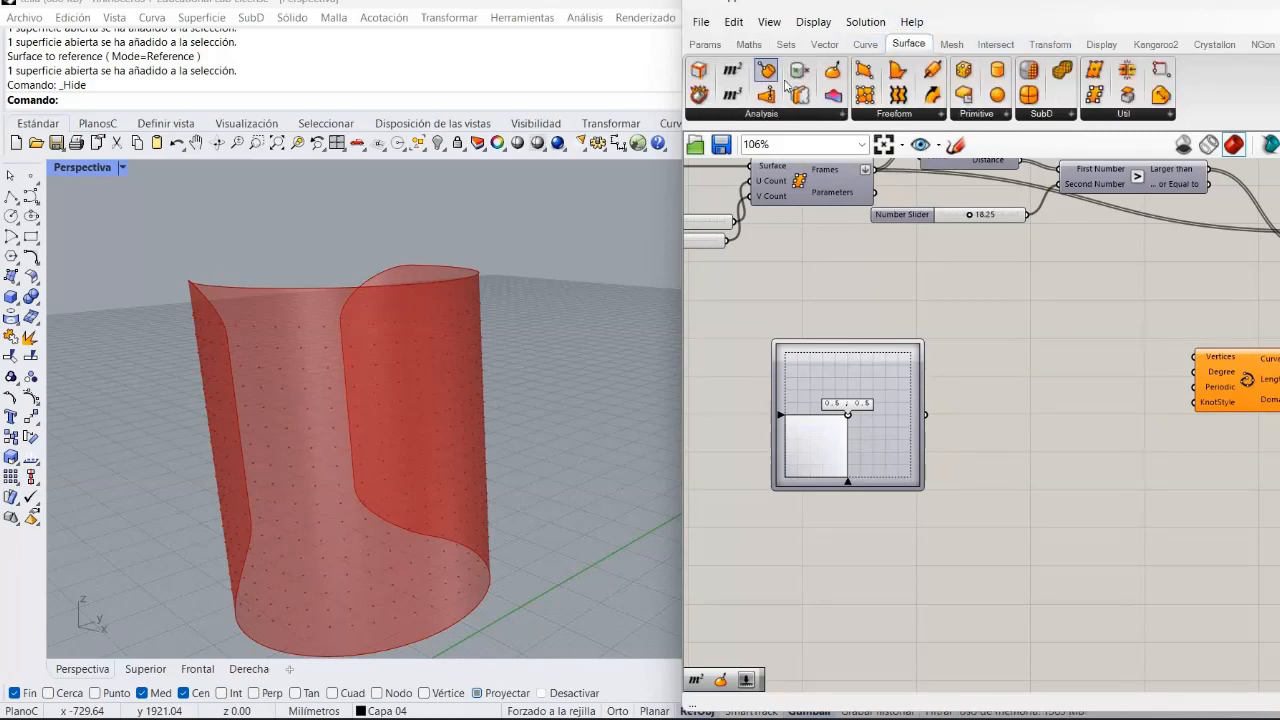
Place an Evaluate Surface component between the MD Slider and Interpolate.
left_click_drag(831, 77, 1053, 336)
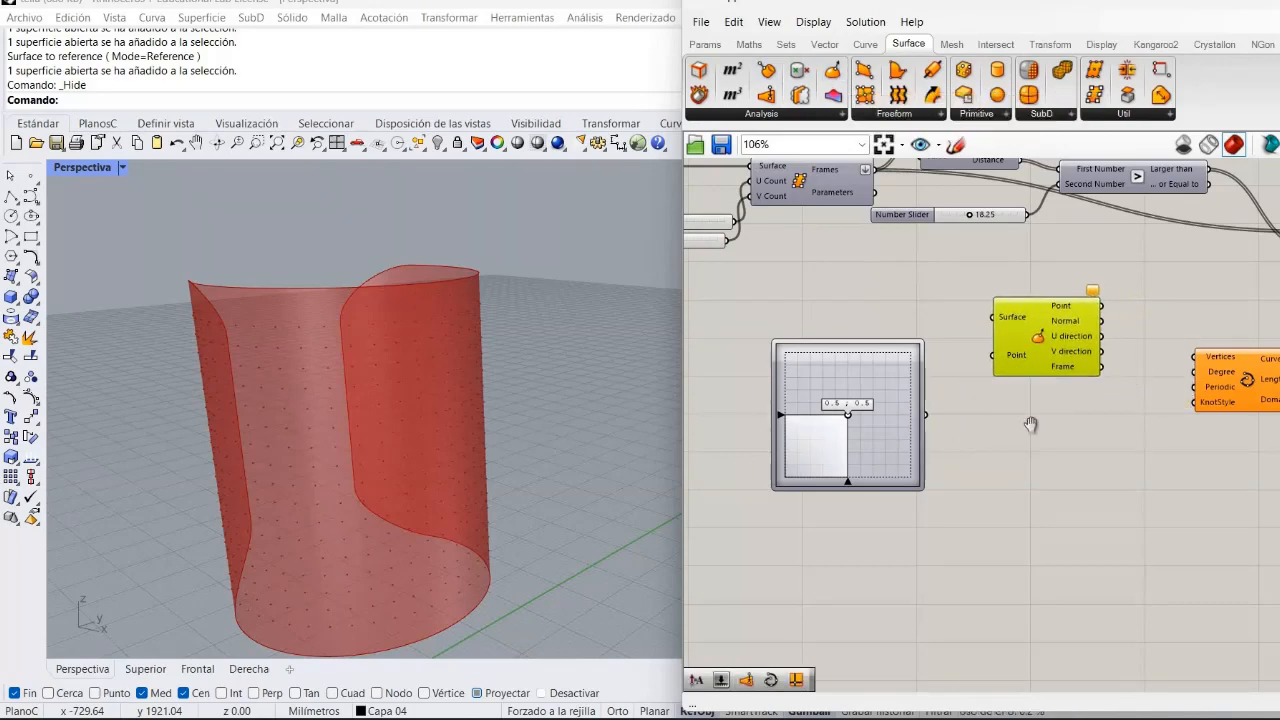
right_click_drag(1032, 450, 1076, 519)
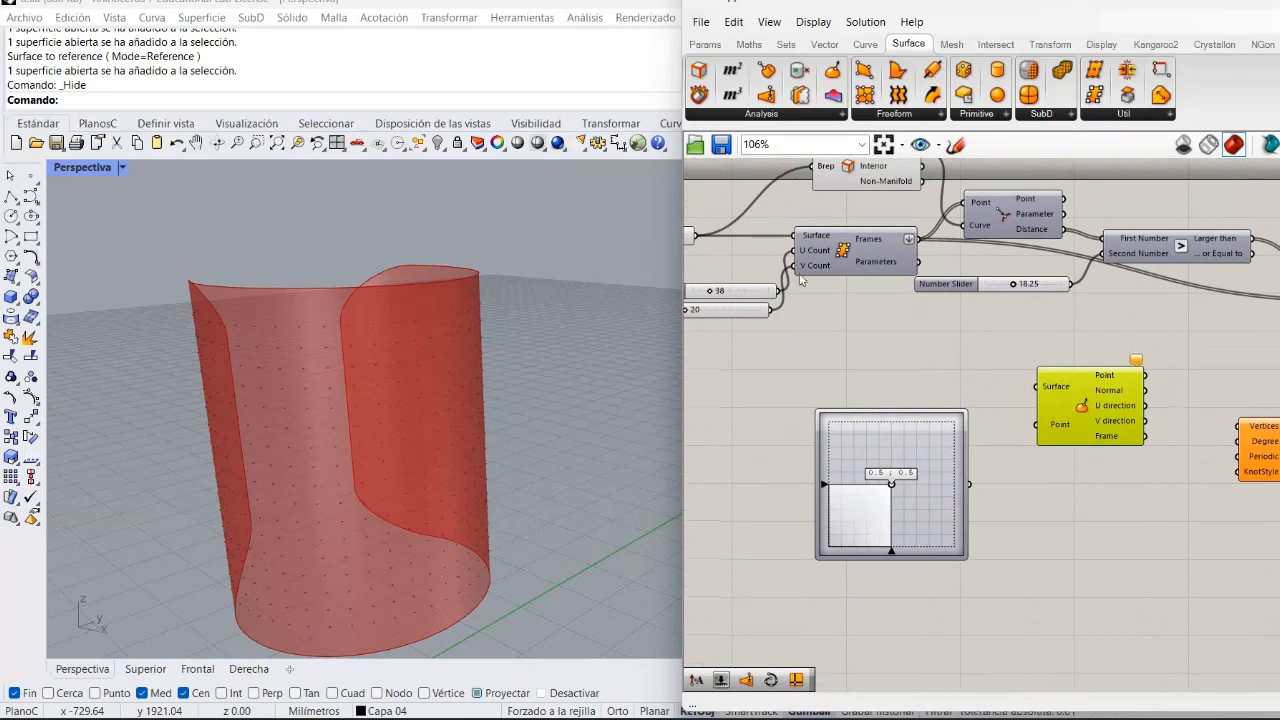
Wire the referenced surface and the MD Slider into the Evaluate Surface component's Surface and Point inputs.
right_click_drag(852, 291, 1100, 414)
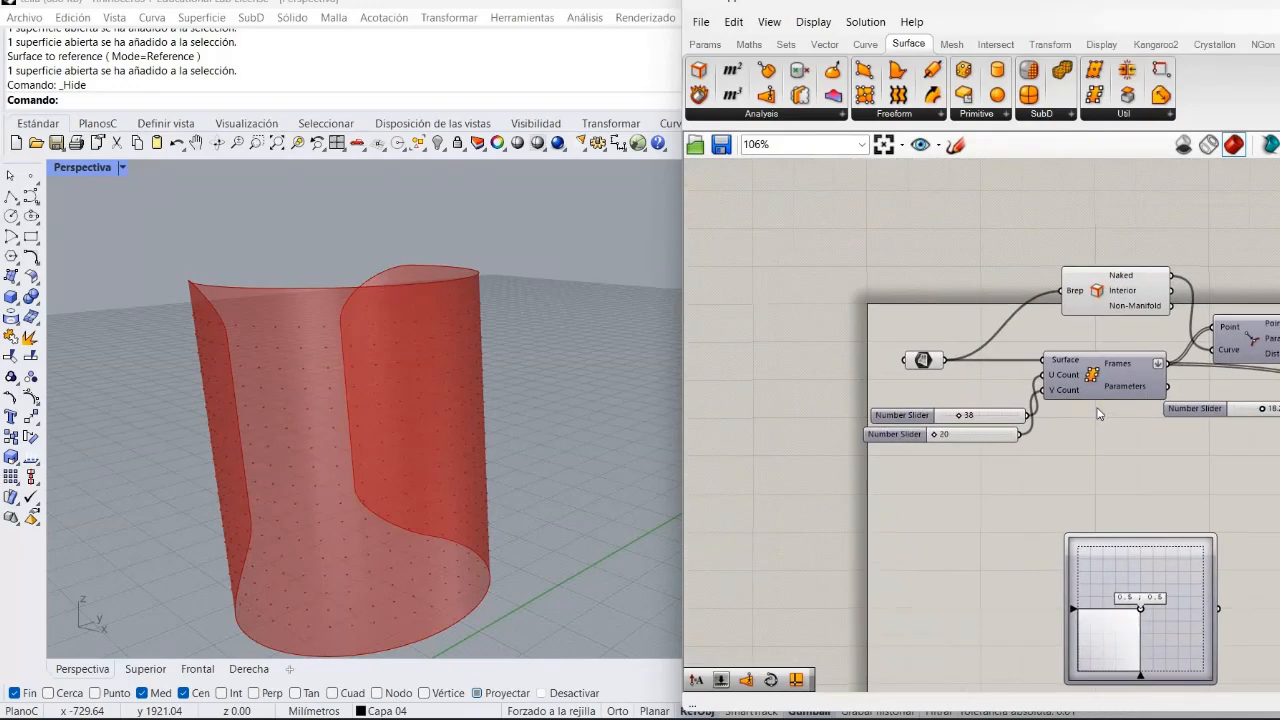
right_click(1086, 442)
left_click_drag(965, 365, 1279, 512)
right_click_drag(1240, 603, 998, 478)
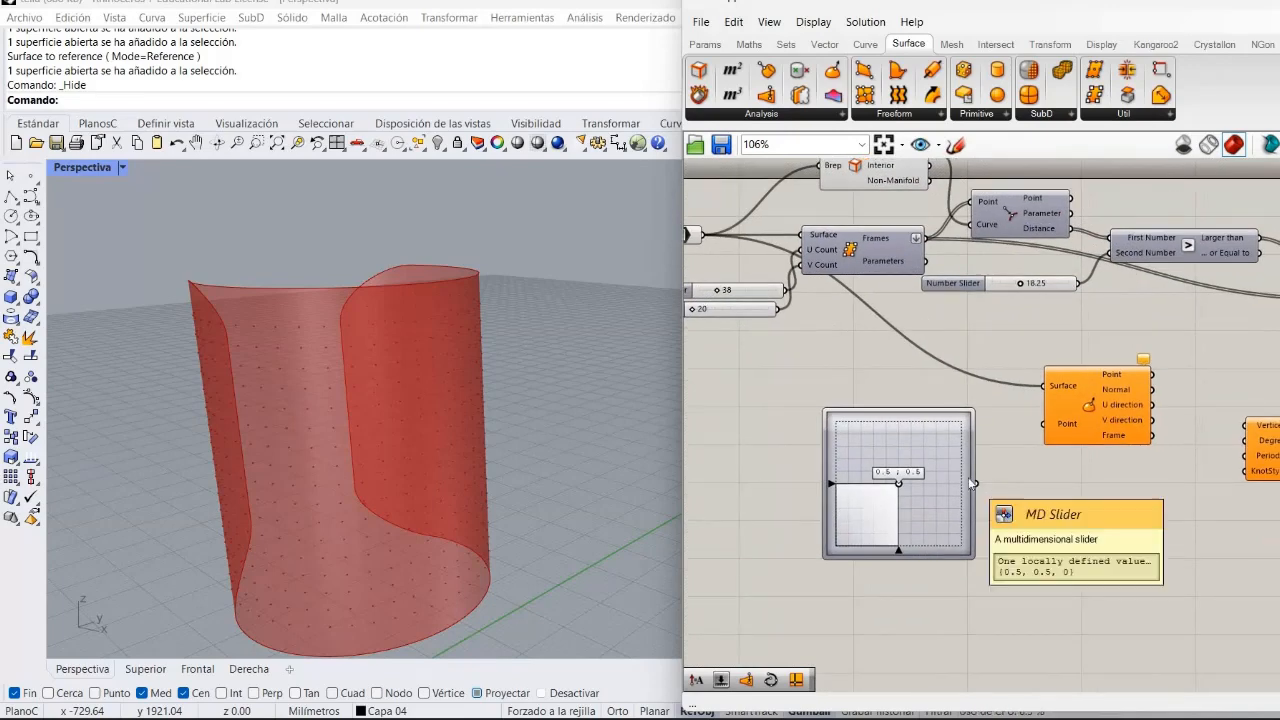
left_click_drag(977, 483, 1055, 422)
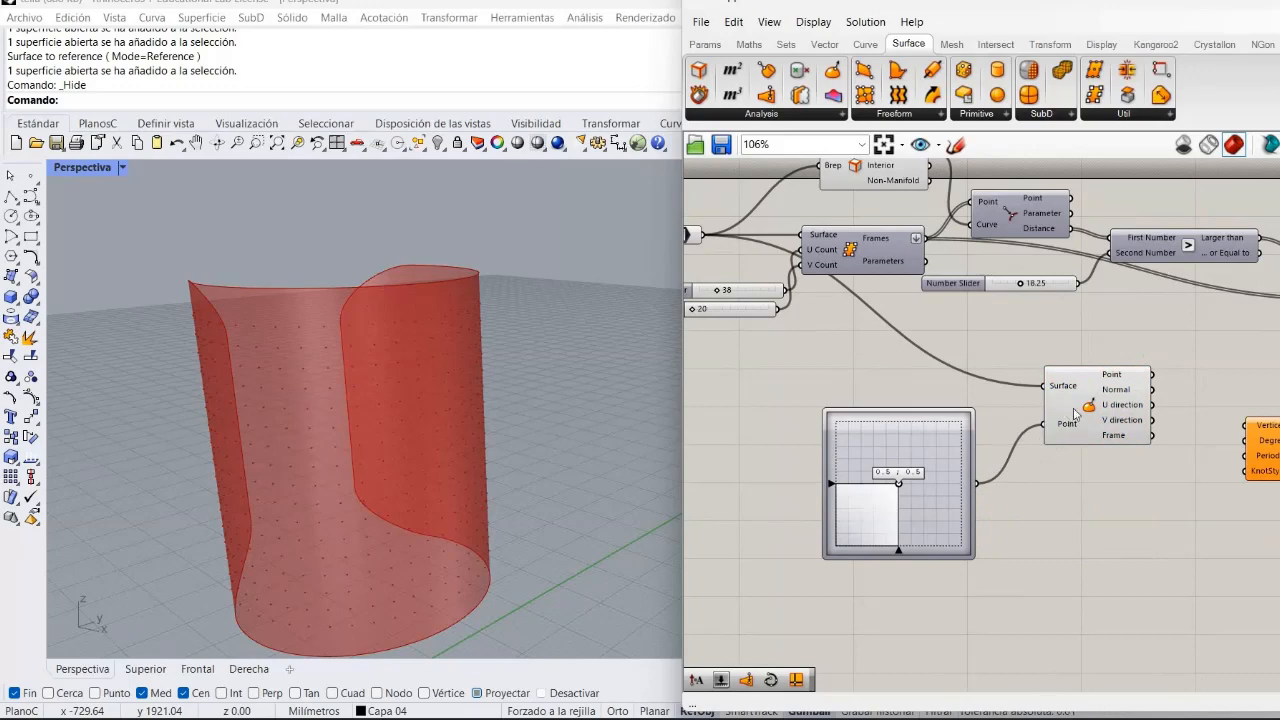
Move the MD Slider's point to about 0.56, 0.43 to evaluate a different spot on the surface.
left_click_drag(1073, 413, 1081, 408)
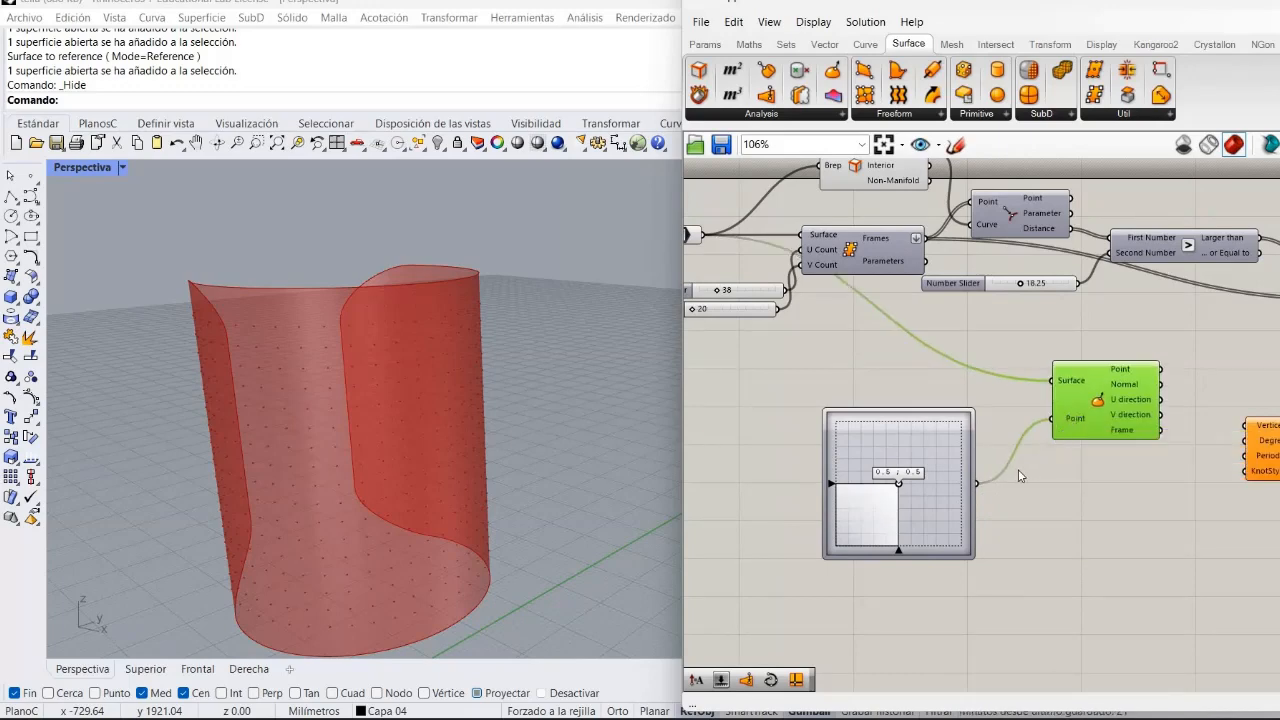
left_click(1018, 469)
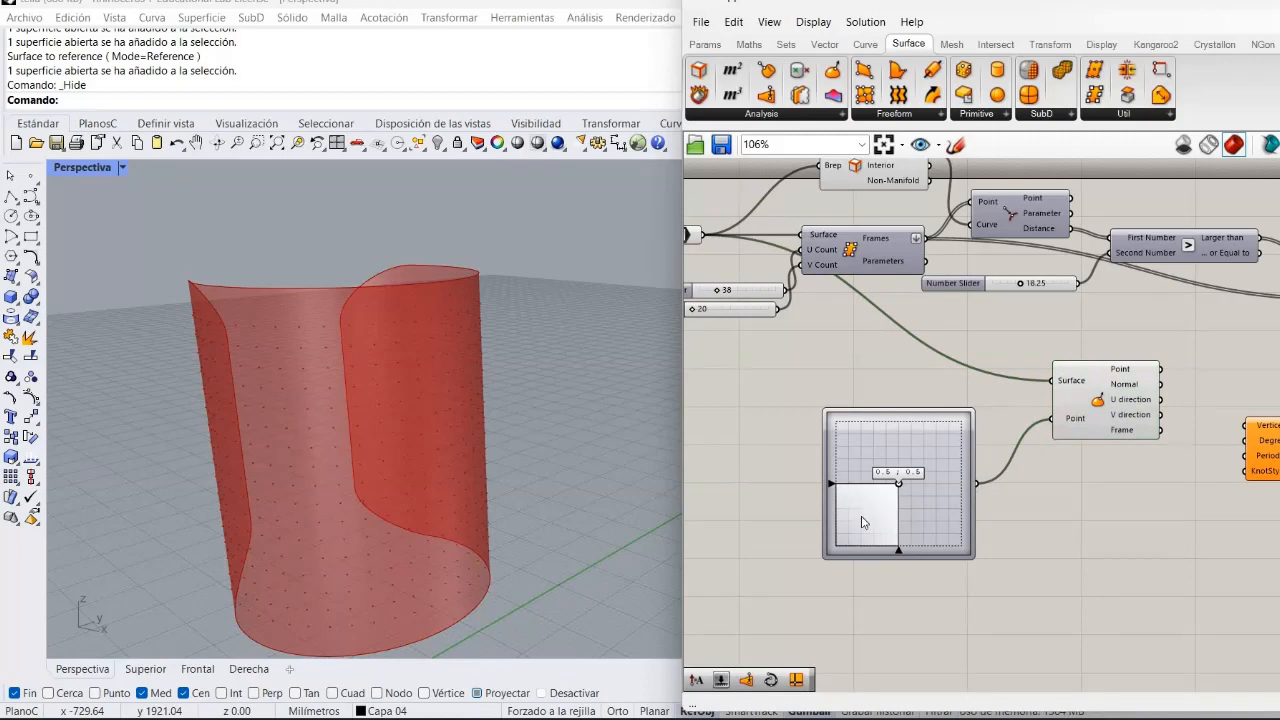
left_click(1107, 421)
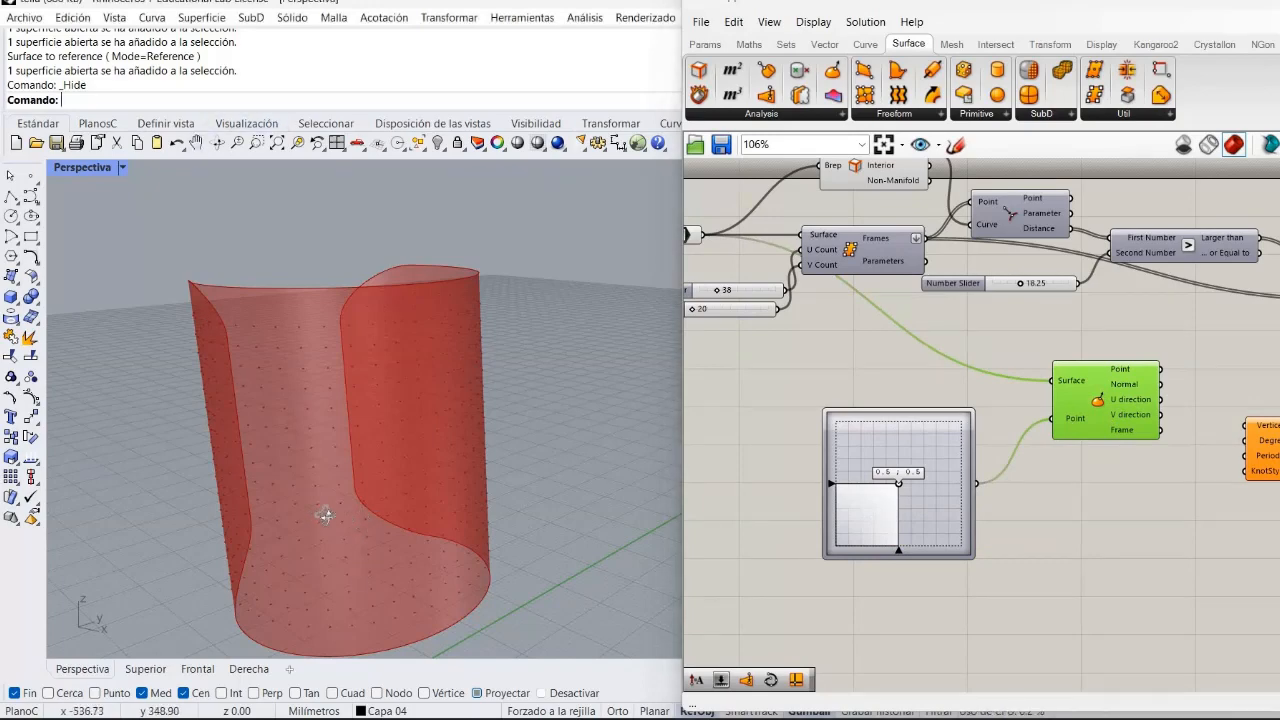
right_click_drag(331, 514, 430, 492)
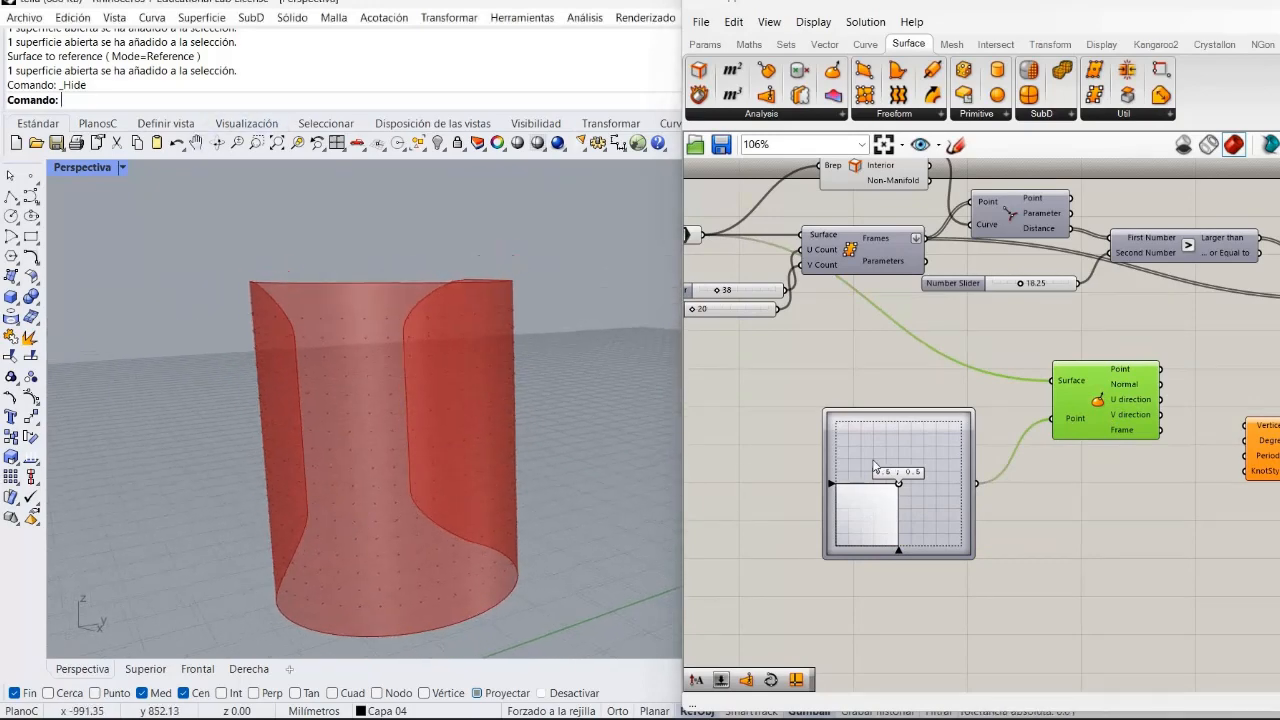
left_click(975, 407)
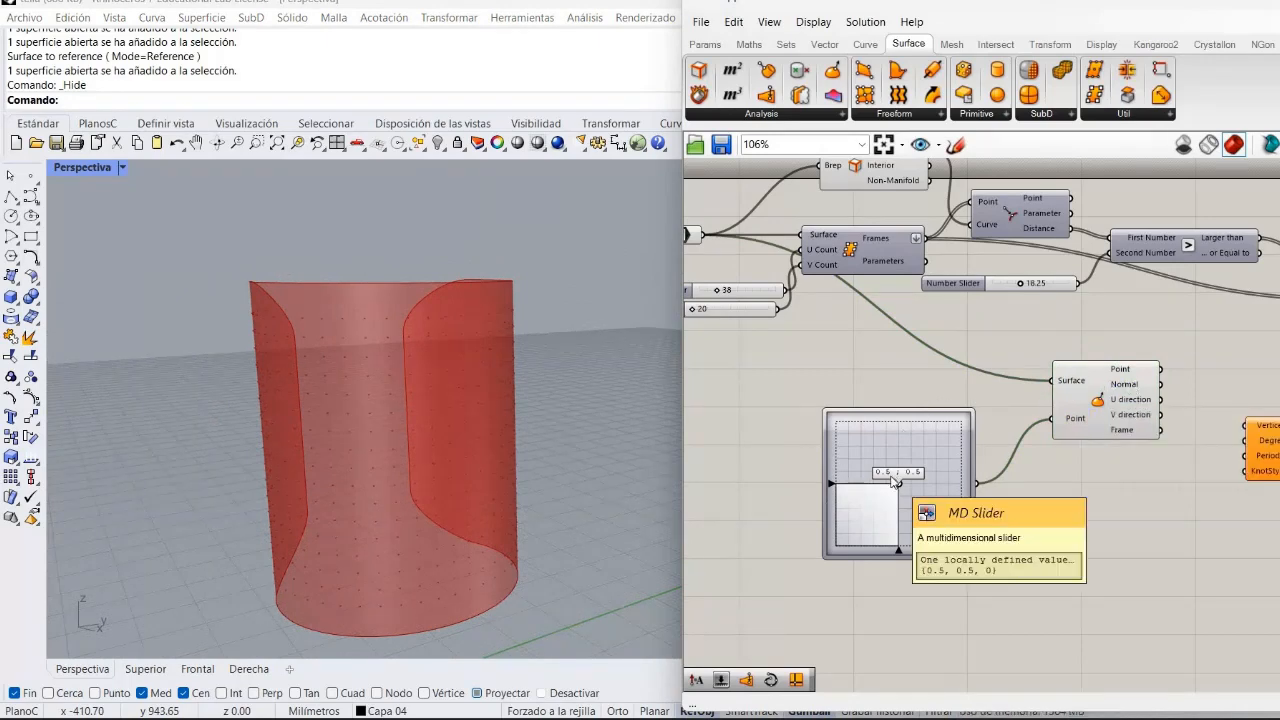
left_click_drag(895, 481, 897, 476)
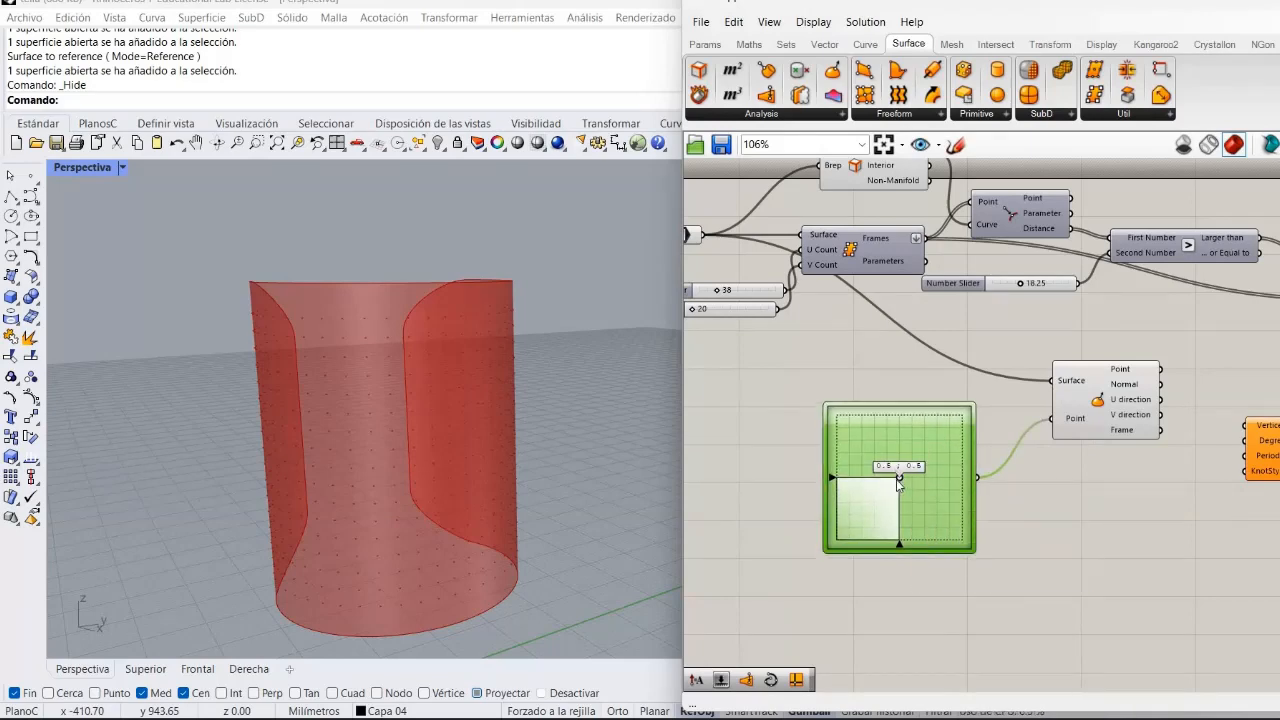
left_click_drag(843, 452, 871, 414)
mouse_move(909, 494)
left_mouse_down()
mouse_move(886, 488)
mouse_move(906, 486)
left_mouse_up()
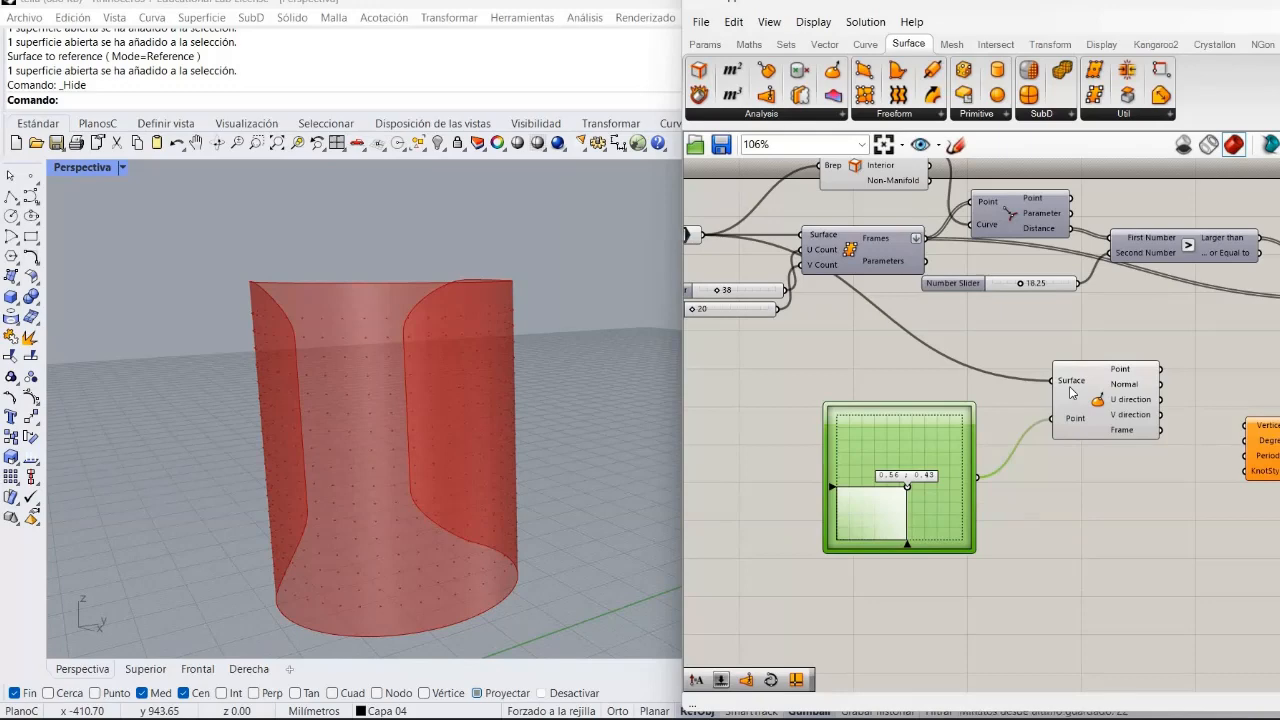
Reparameterize the Surface input of the Evaluate Surface component.
mouse_move(1072, 392)
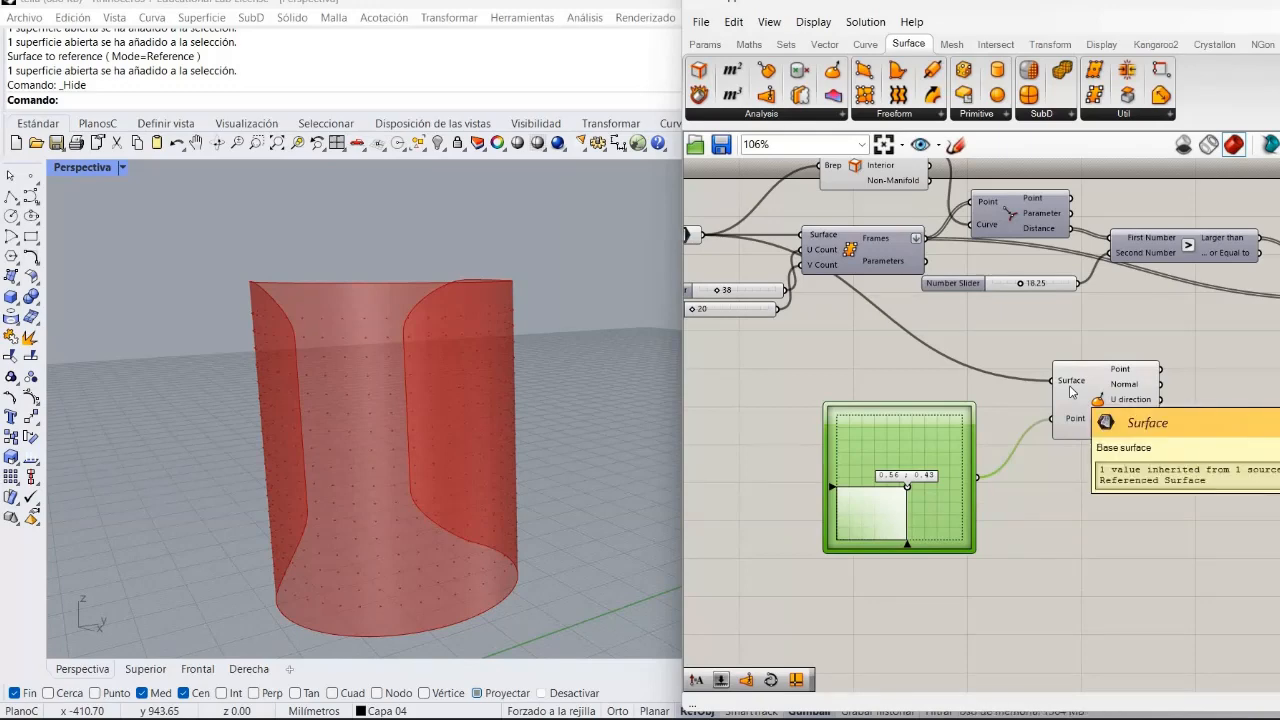
right_click(1071, 390)
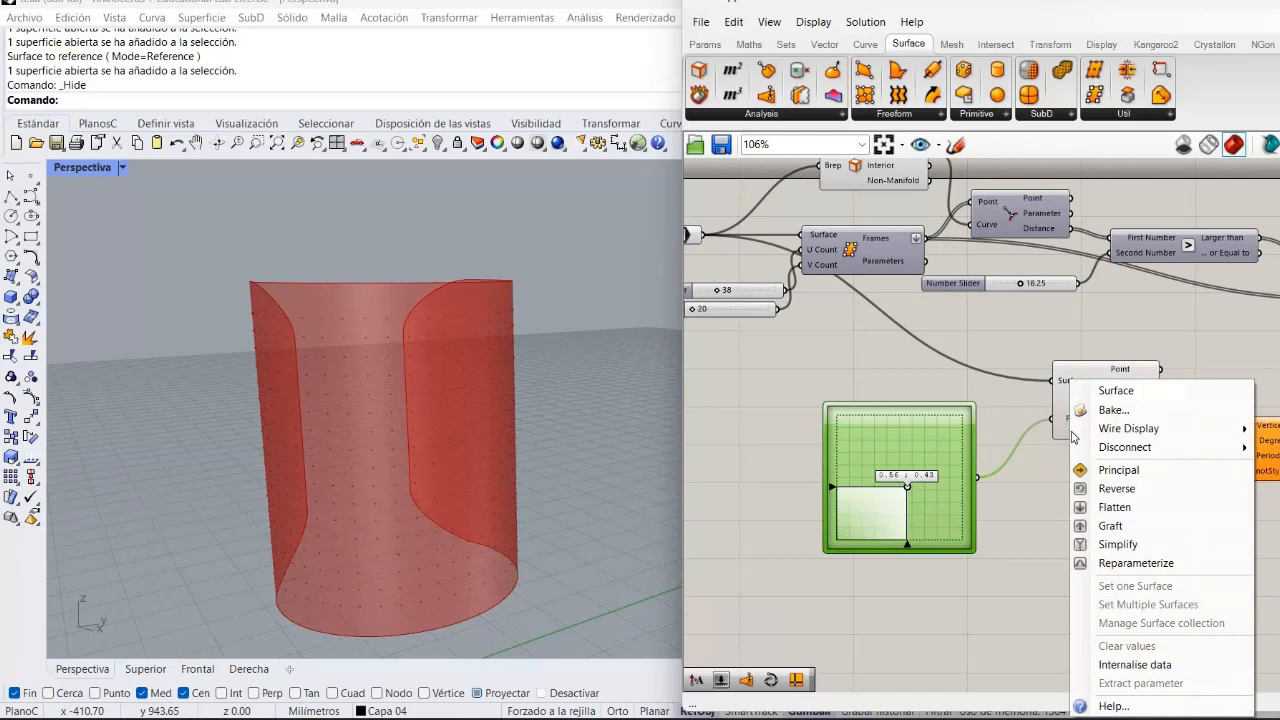
left_click(1112, 564)
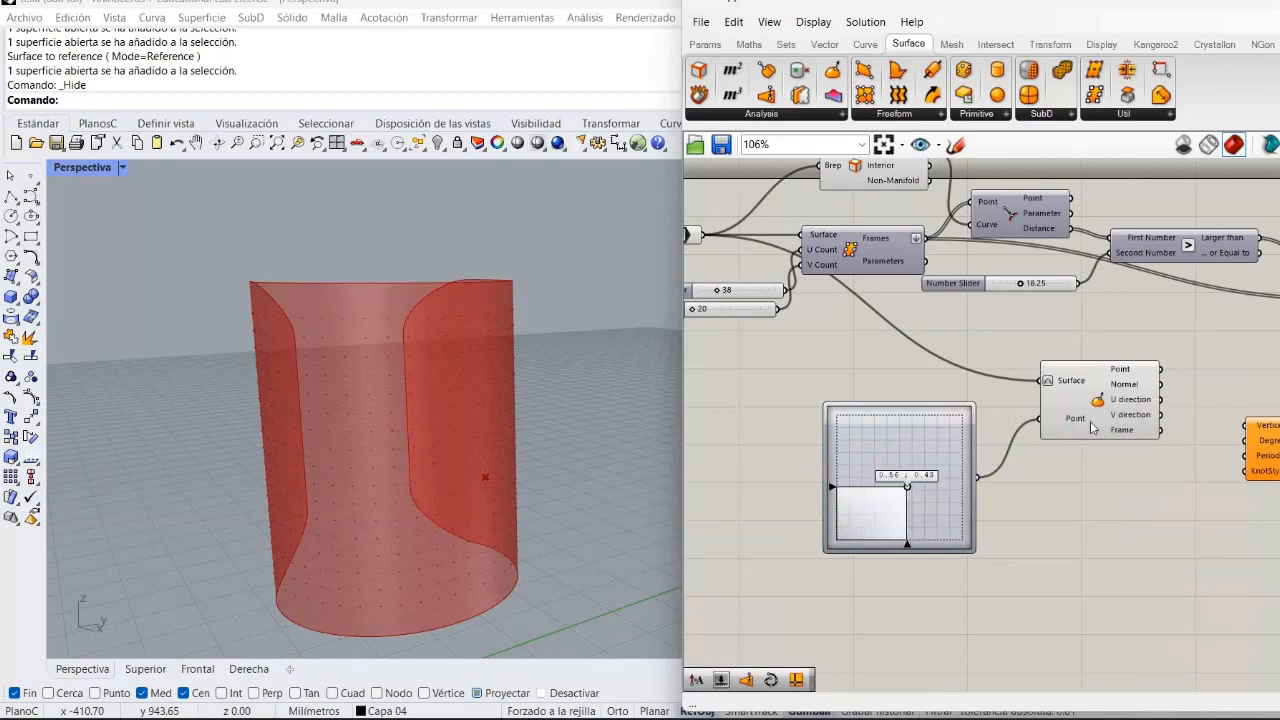
mouse_move(1097, 424)
left_mouse_down()
mouse_move(1057, 389)
mouse_move(1085, 418)
left_mouse_up()
left_click(1040, 436)
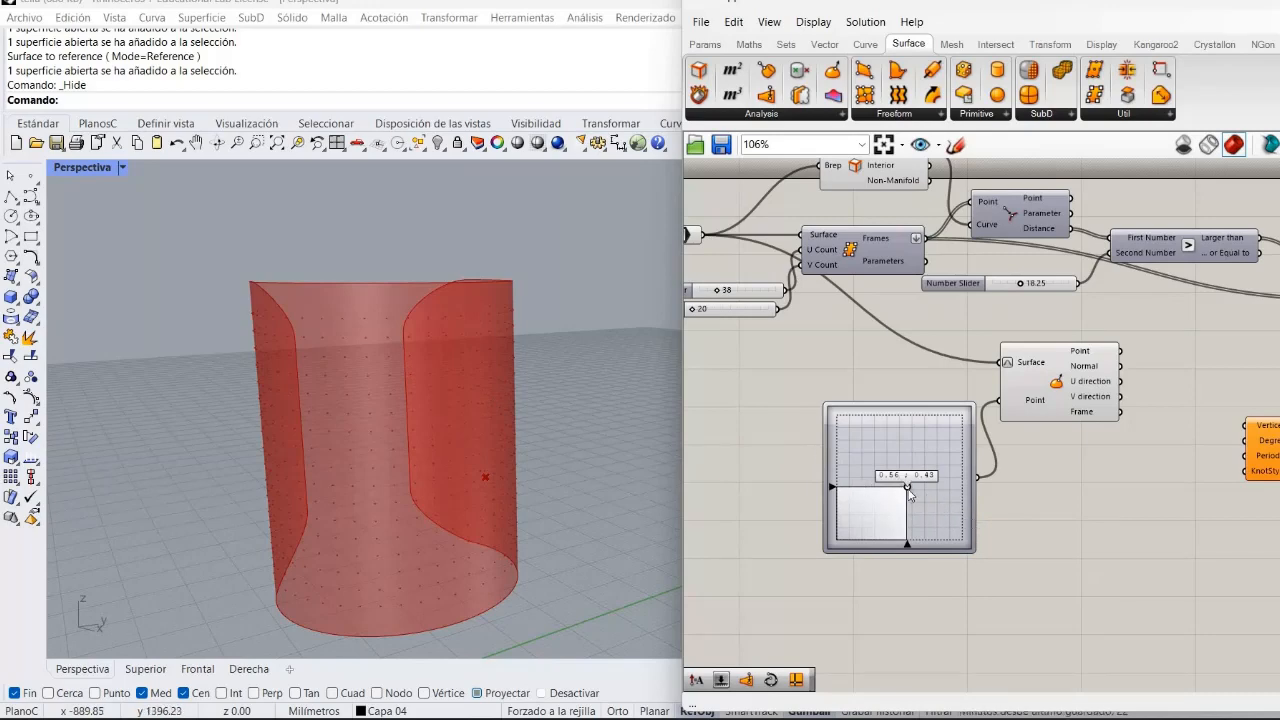
Move the MD Slider's point to about 0.08, 0.1.
left_click_drag(906, 489, 800, 522)
right_click(853, 512)
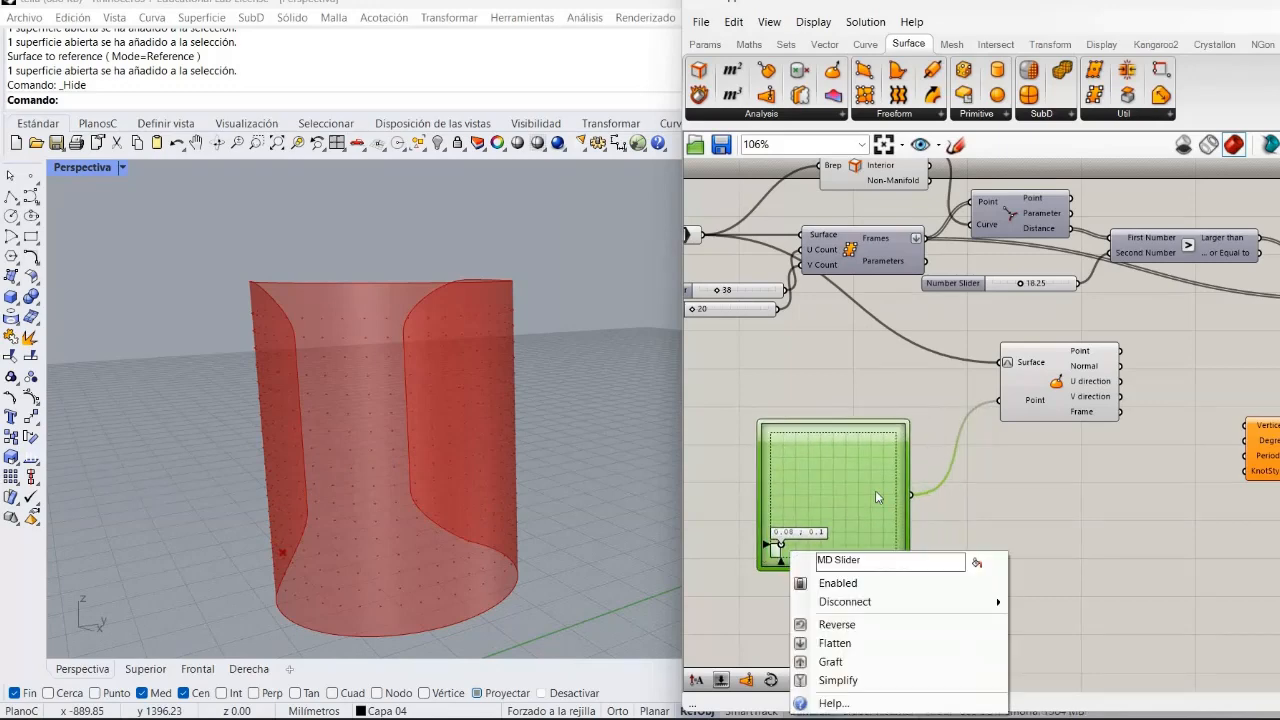
left_click(986, 491)
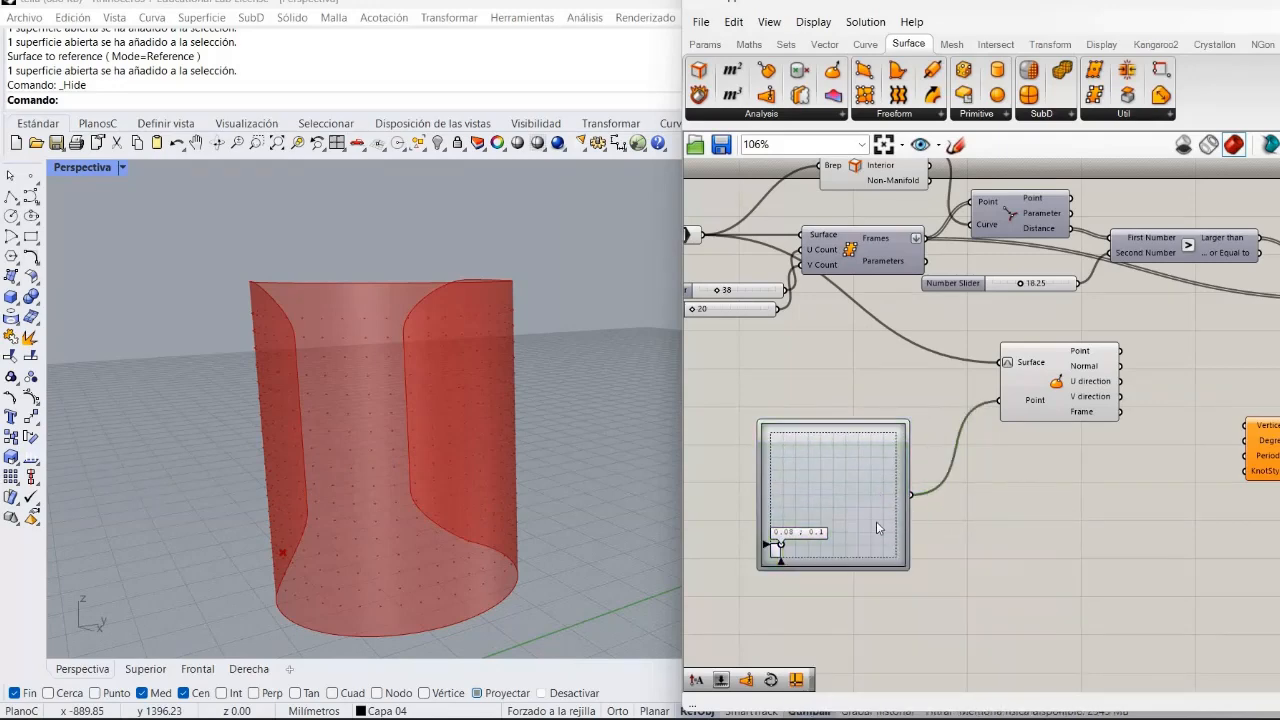
Paste three copies of the MD Slider onto the canvas.
left_click(837, 539)
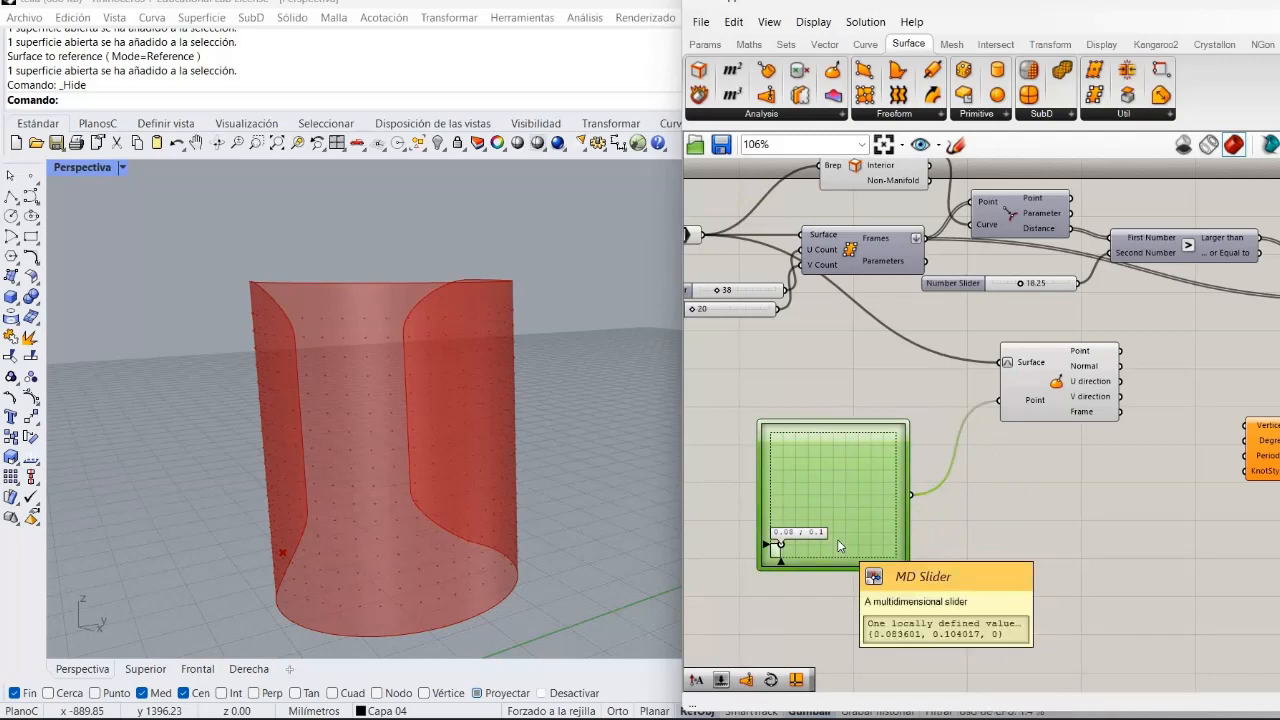
key("ctrl+v")
key("ctrl+v")
key("ctrl+v")
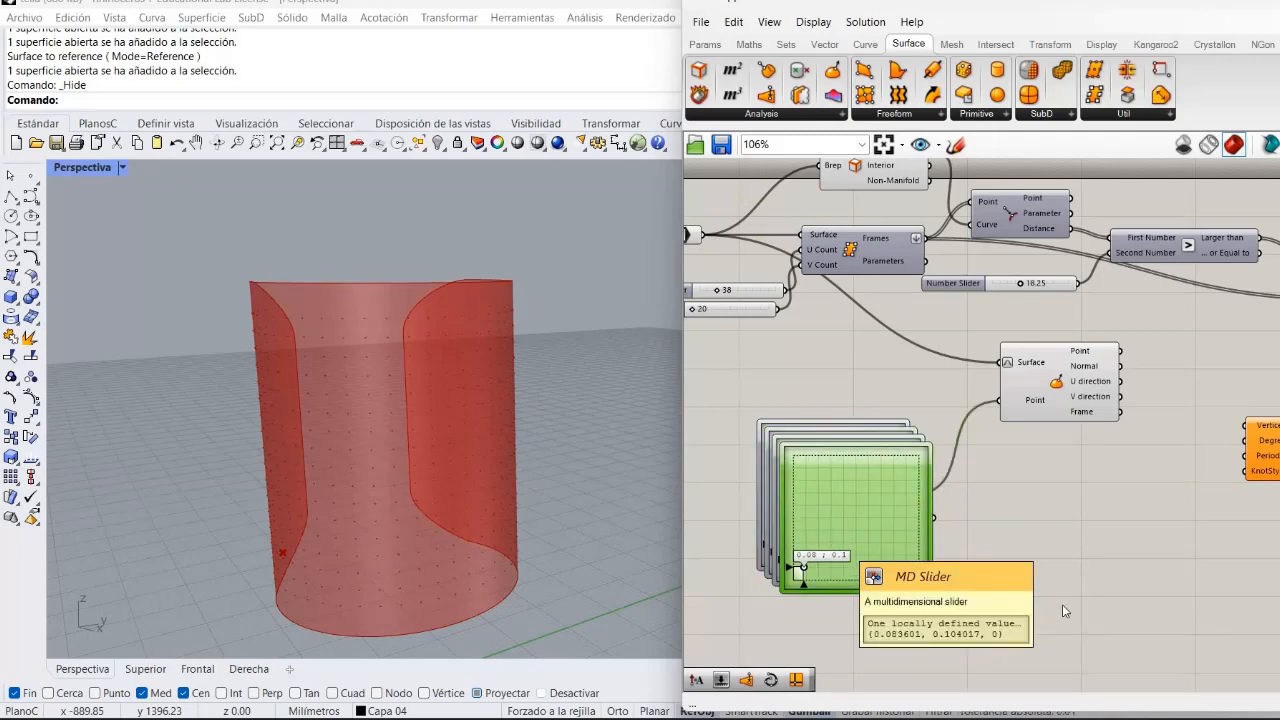
Spread the four MD Sliders out into a grid below the Evaluate Surface component.
left_click_drag(776, 577, 1000, 641)
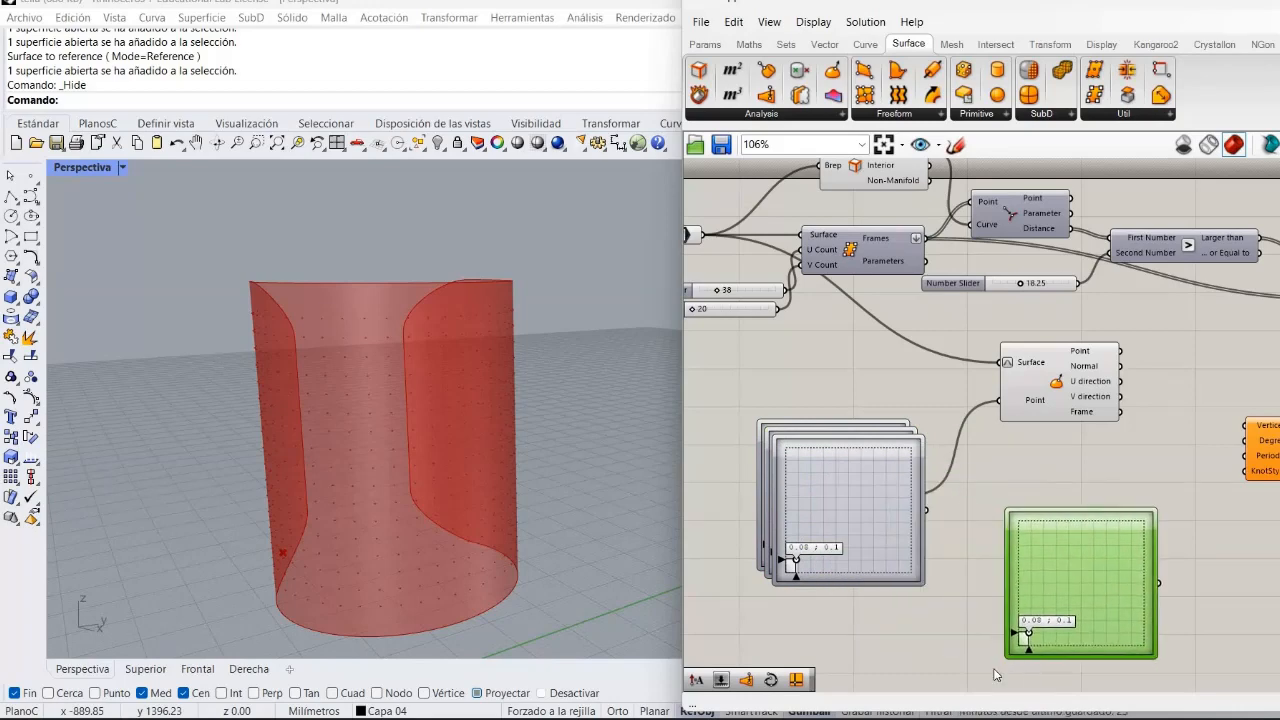
right_click_drag(965, 624, 946, 629)
right_click_drag(999, 541, 1139, 578)
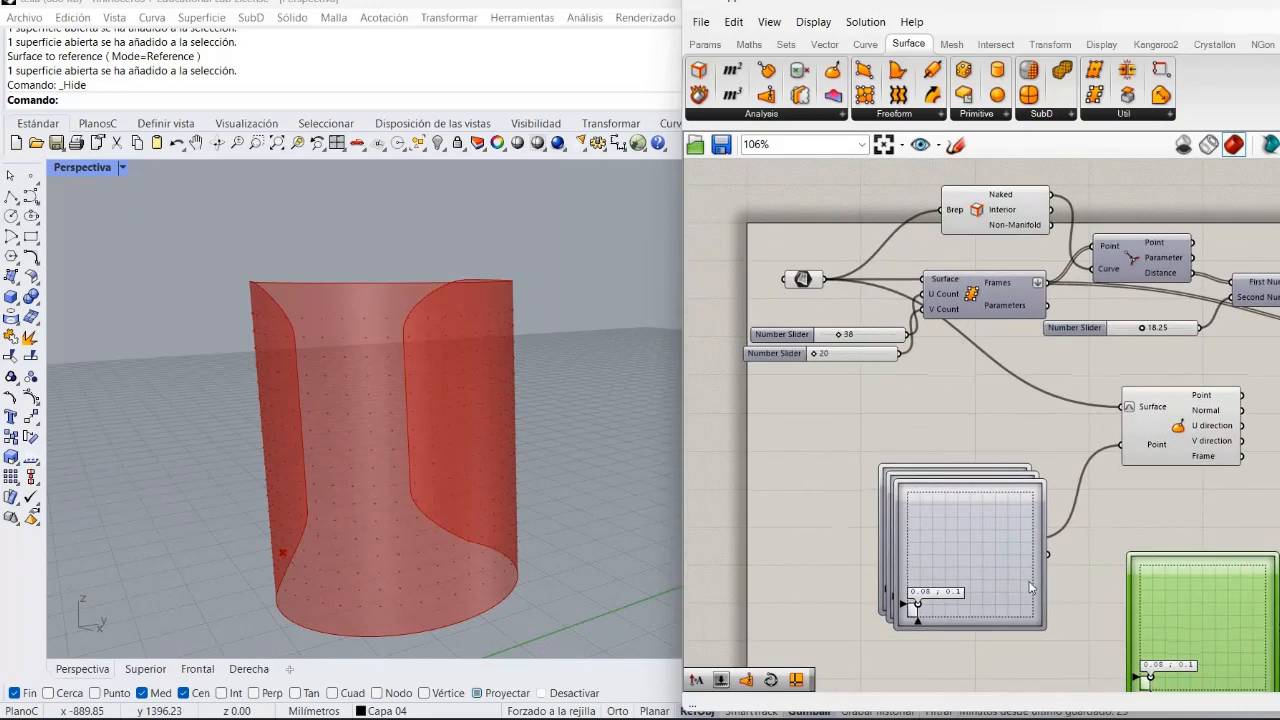
left_click_drag(1003, 615, 980, 525)
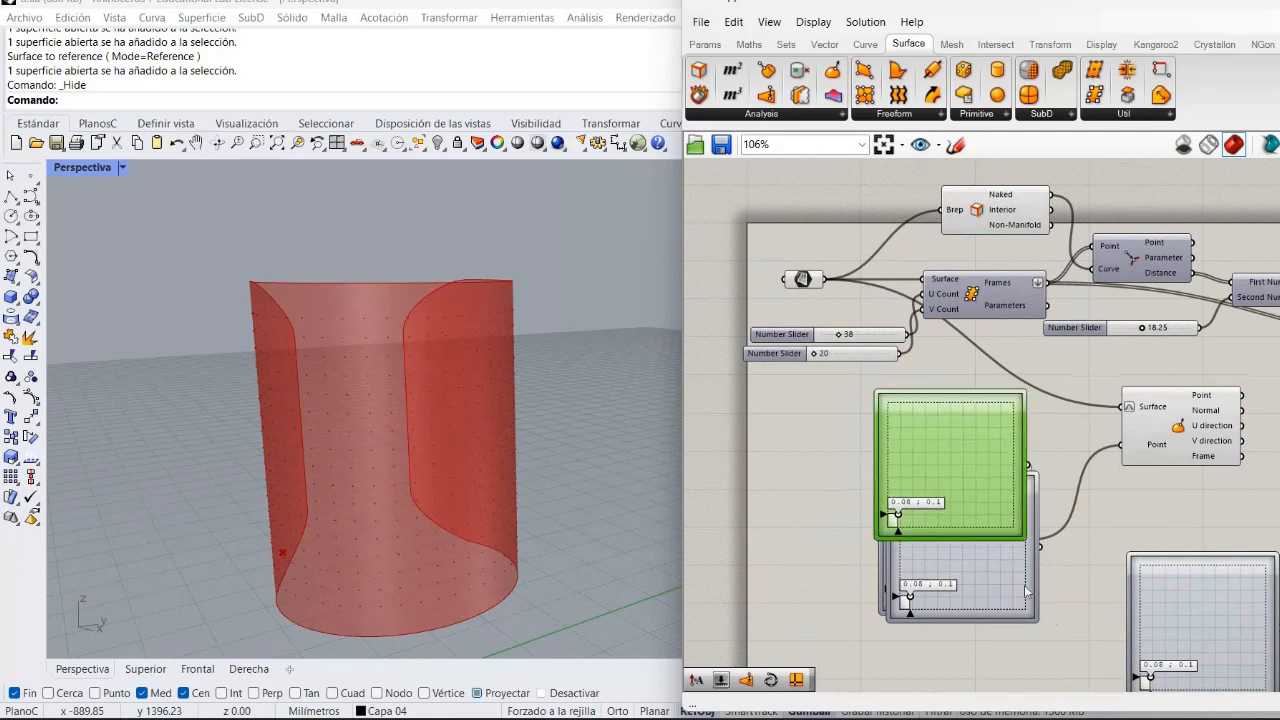
left_click_drag(1005, 616, 1175, 583)
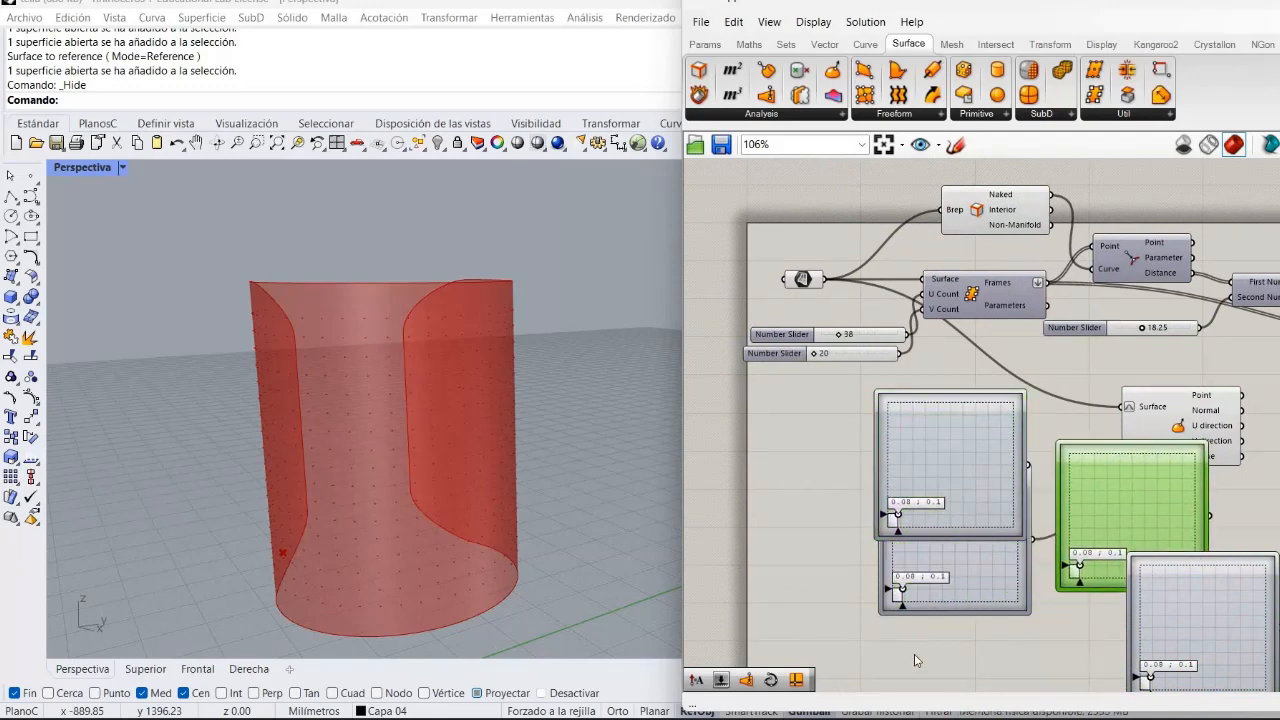
left_click_drag(928, 610, 887, 711)
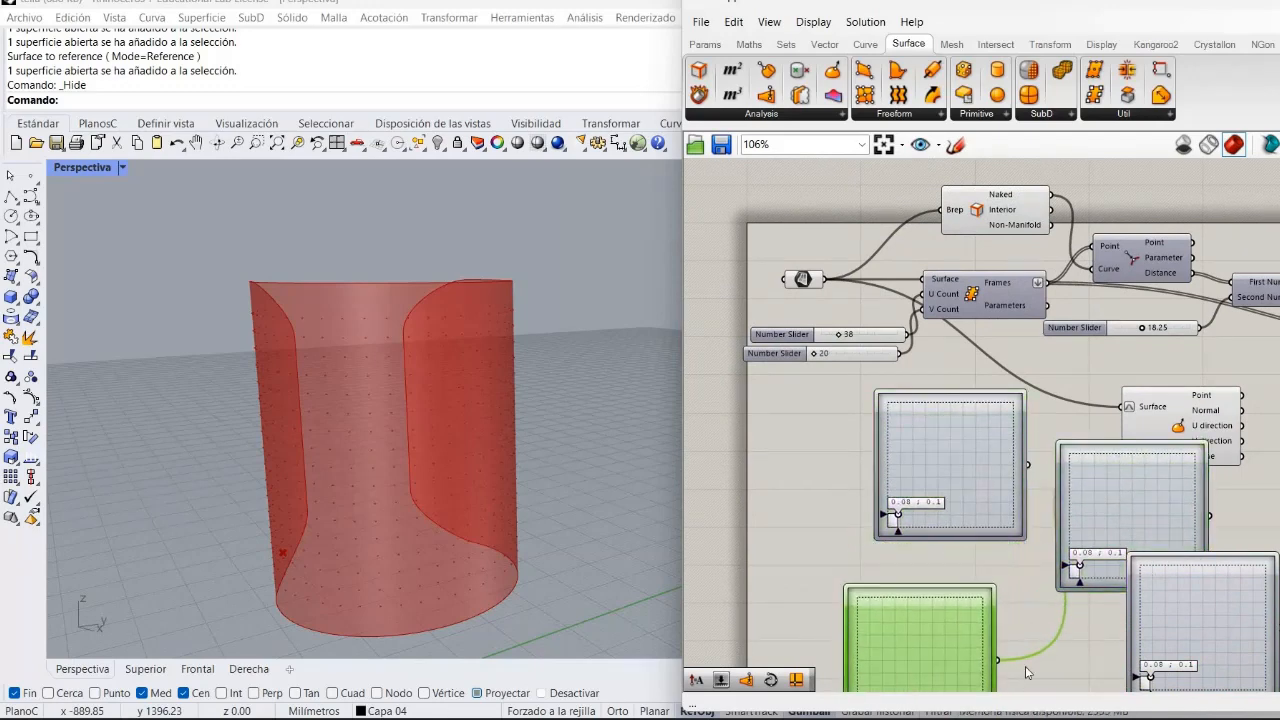
right_click_drag(984, 556, 934, 442)
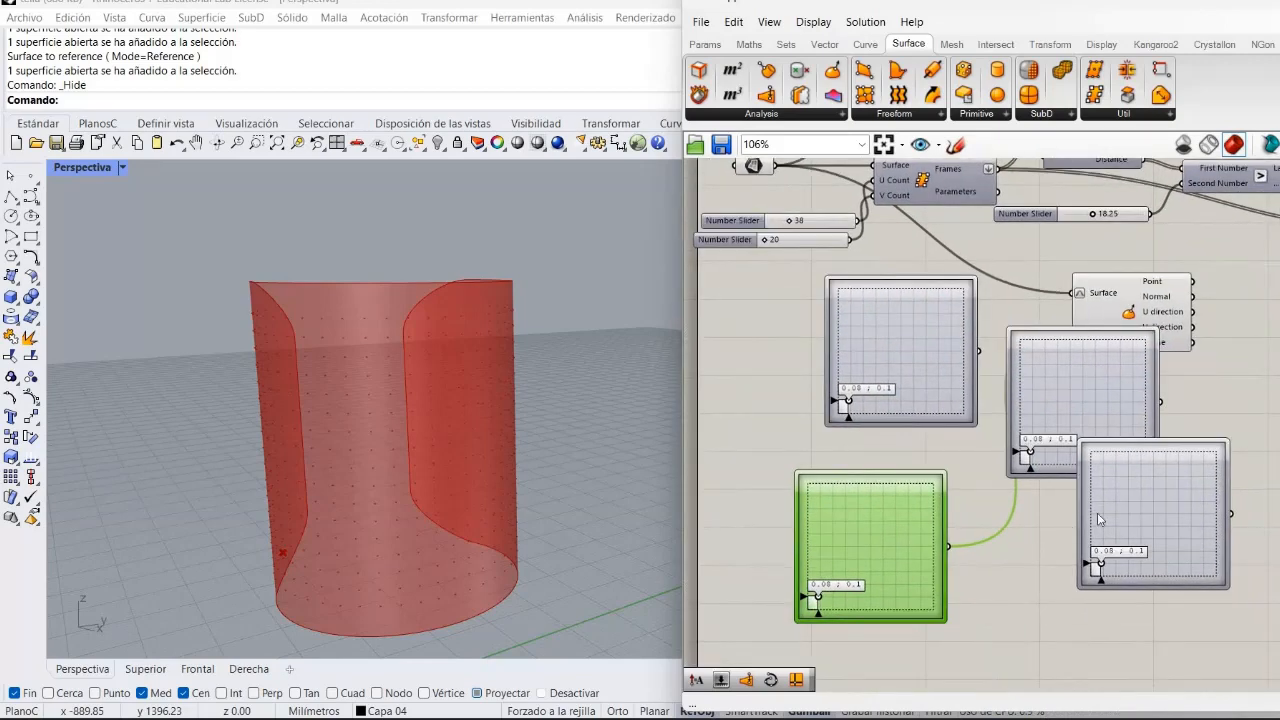
left_click_drag(1097, 520, 1020, 573)
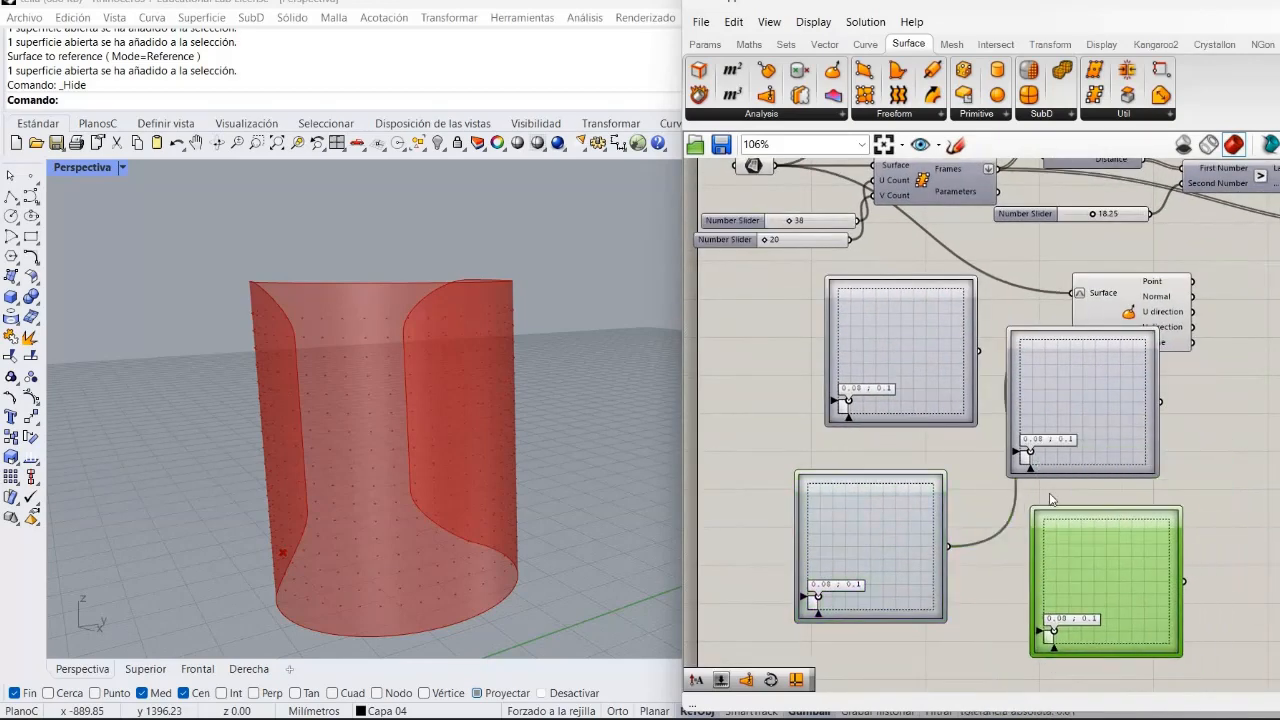
mouse_move(1118, 434)
left_mouse_down()
mouse_move(1135, 441)
mouse_move(1120, 455)
mouse_move(1110, 441)
left_mouse_up()
Move the Evaluate Surface component further right and reposition one of the sliders.
left_click_drag(1120, 300, 1278, 291)
left_click_drag(908, 321, 889, 341)
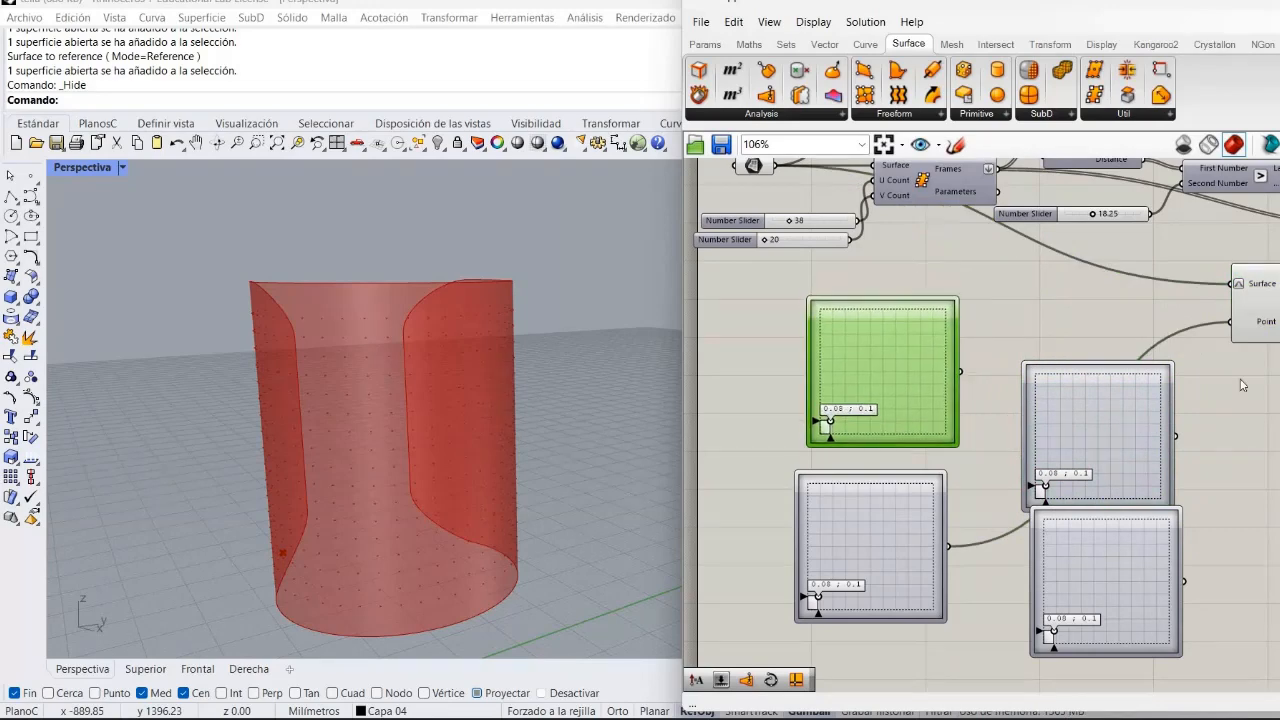
right_click_drag(1260, 392, 1113, 448)
right_click_drag(955, 464, 795, 476)
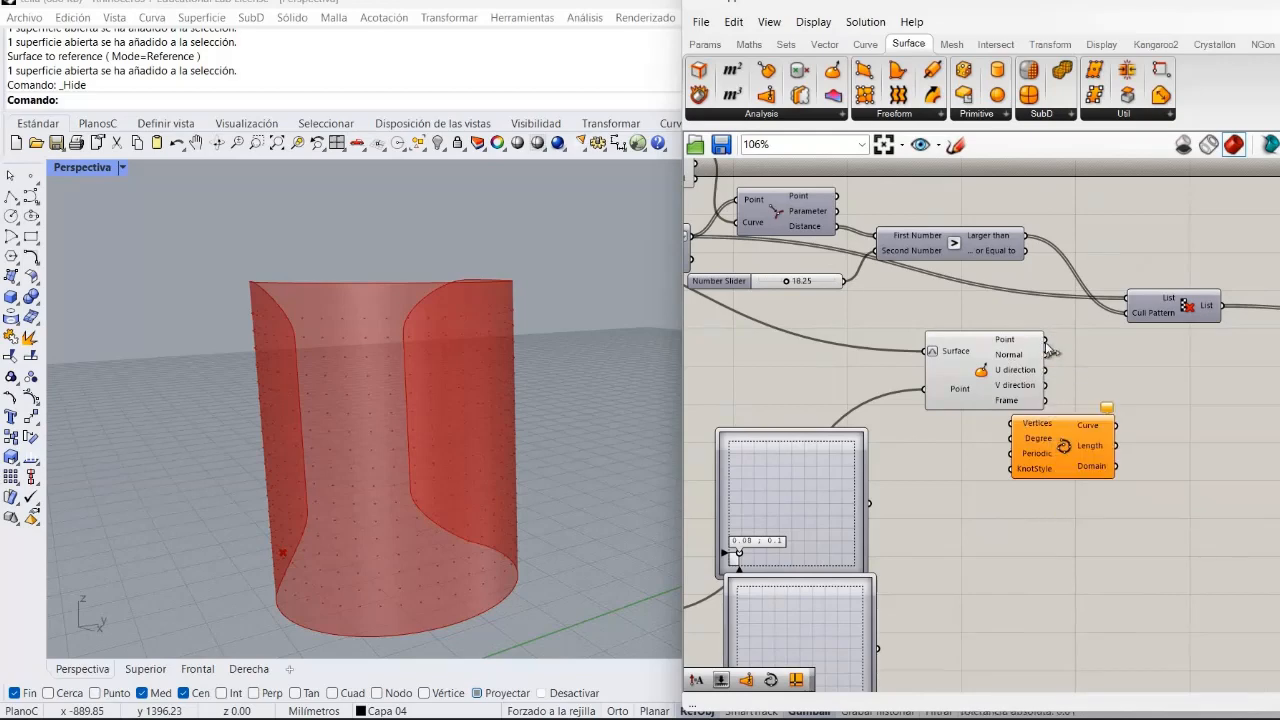
Connect the Evaluate Surface Point output to the Interpolate component's Vertices input and move Interpolate beside it.
left_click_drag(1011, 423, 1045, 339)
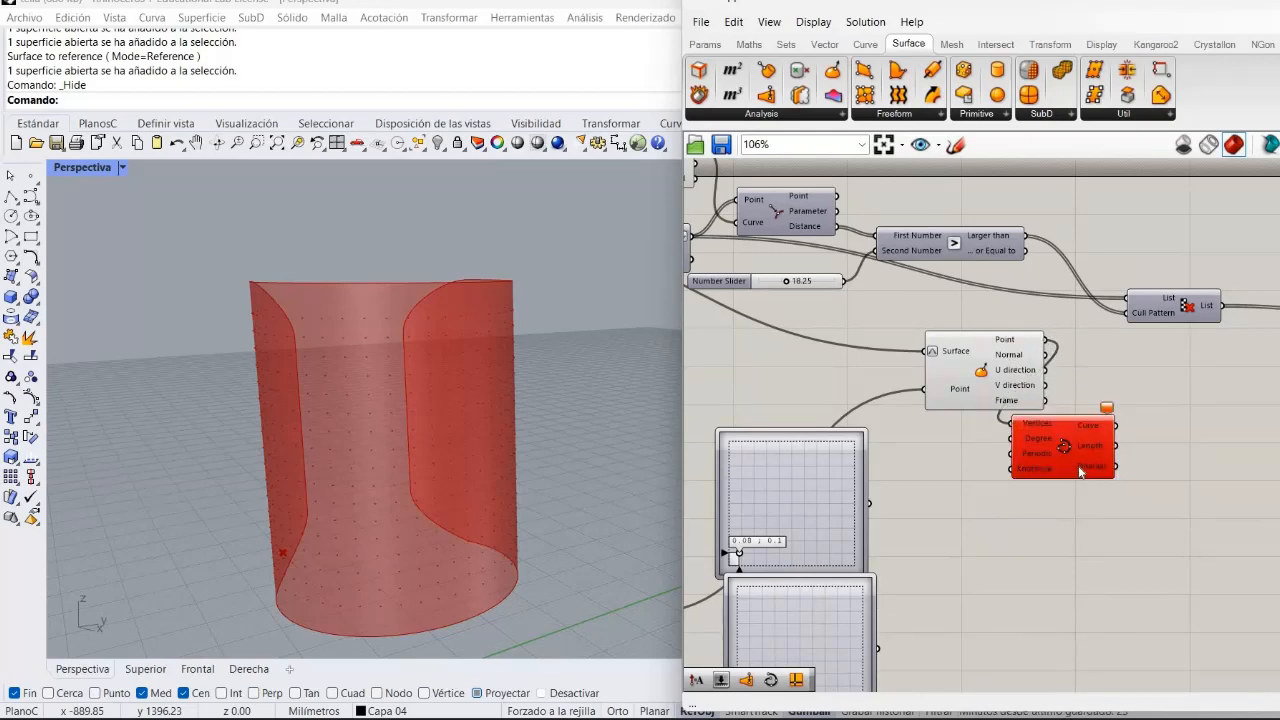
left_click_drag(1112, 470, 1181, 458)
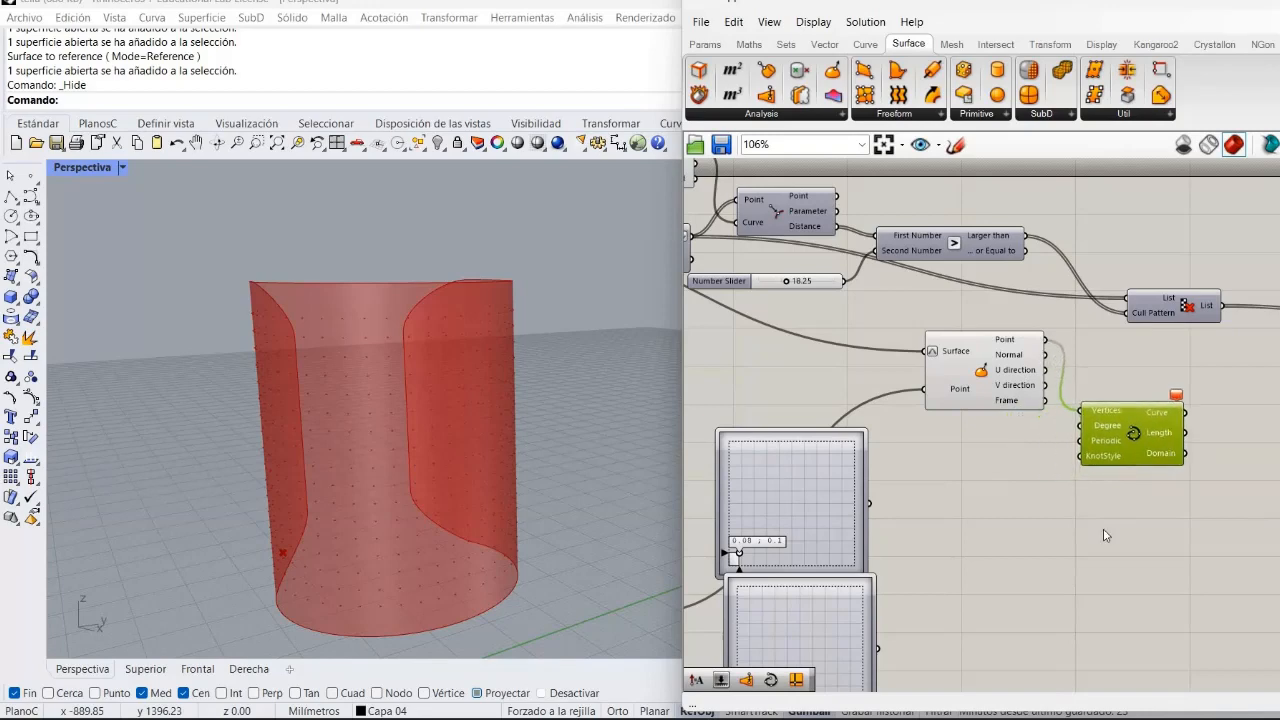
left_click(1173, 418)
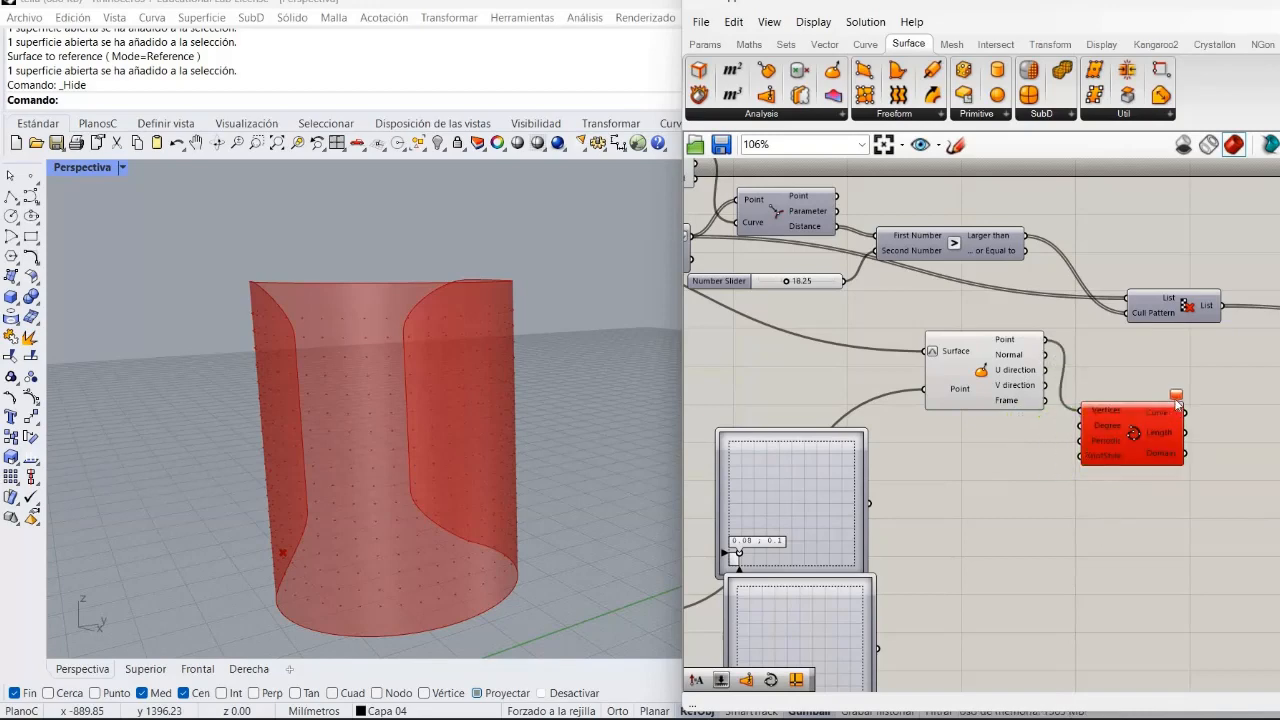
mouse_move(1178, 403)
right_click_drag(1043, 522, 1175, 489)
right_click_drag(1091, 415, 1115, 394)
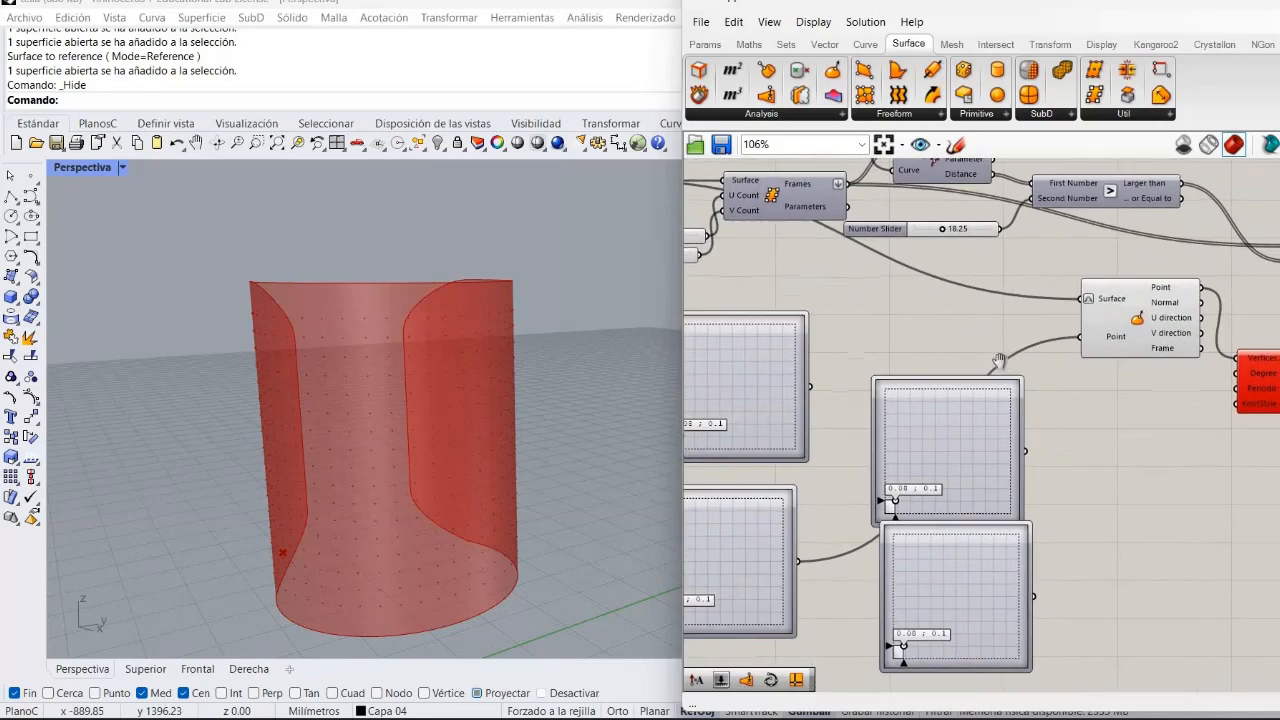
right_click_drag(820, 400, 868, 400)
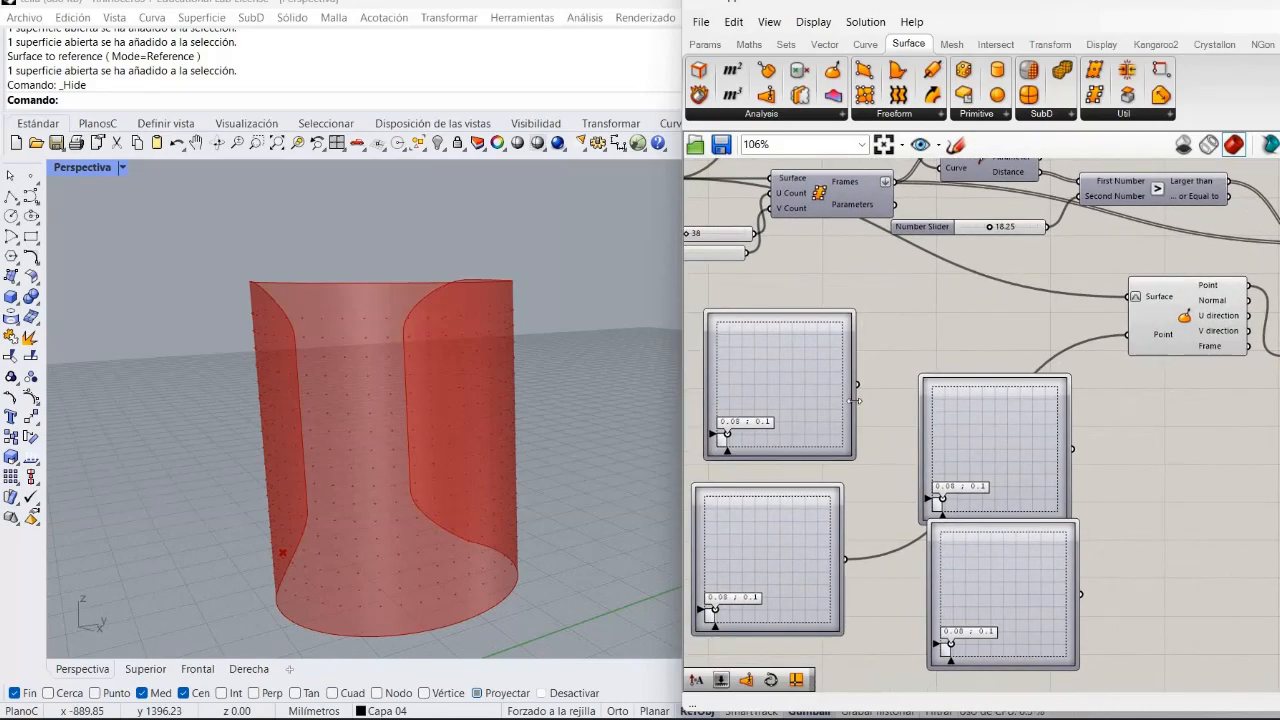
Connect another MD Slider to the Point input as well and set its point to about 0.23, 0.7.
left_click_drag(858, 385, 1130, 334)
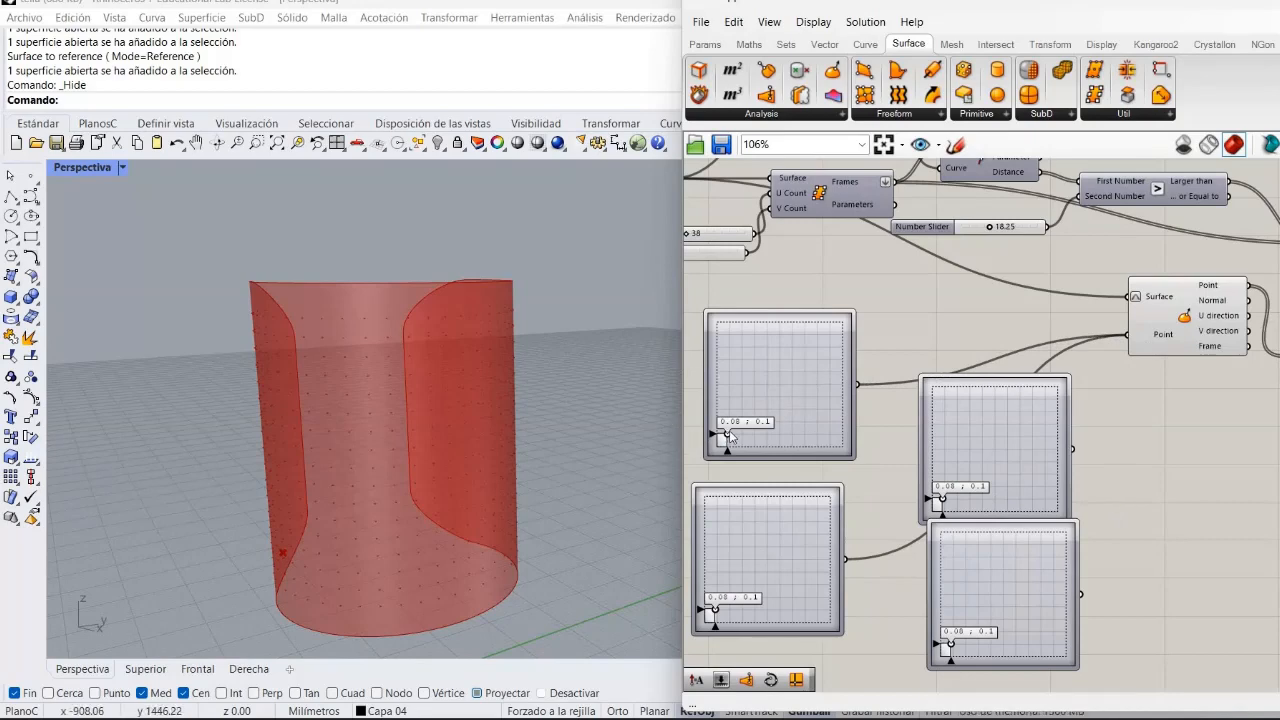
left_click_drag(728, 432, 744, 360)
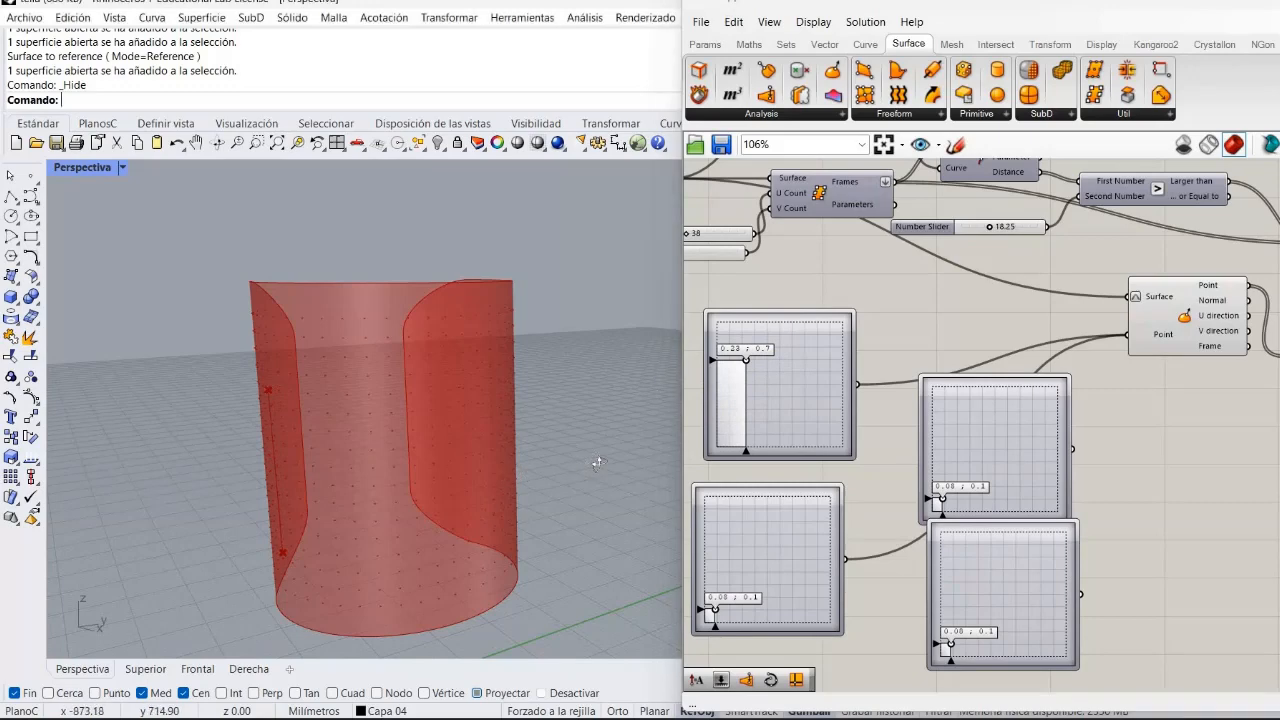
right_click_drag(597, 462, 568, 413)
scroll(449, 452, "down", 8)
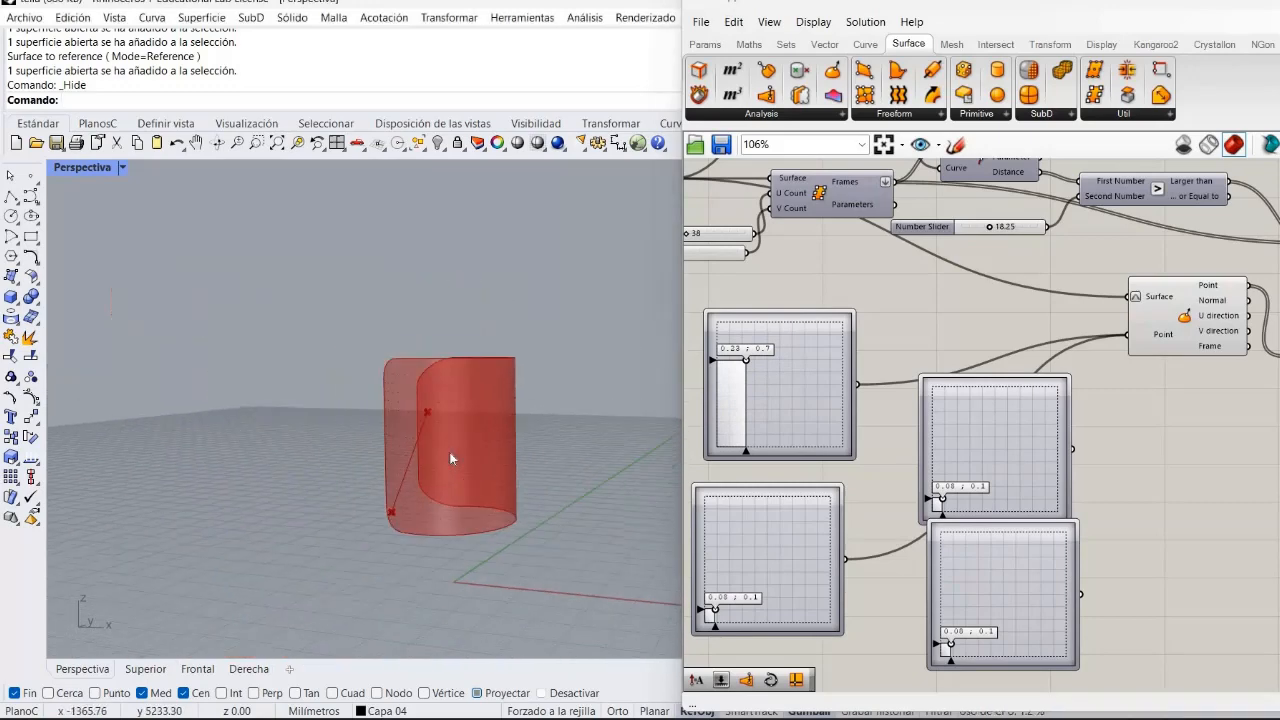
Set the first MD Slider's point to about 0.22, 1.0 and shift the second slider upward.
scroll(449, 452, "up", 4)
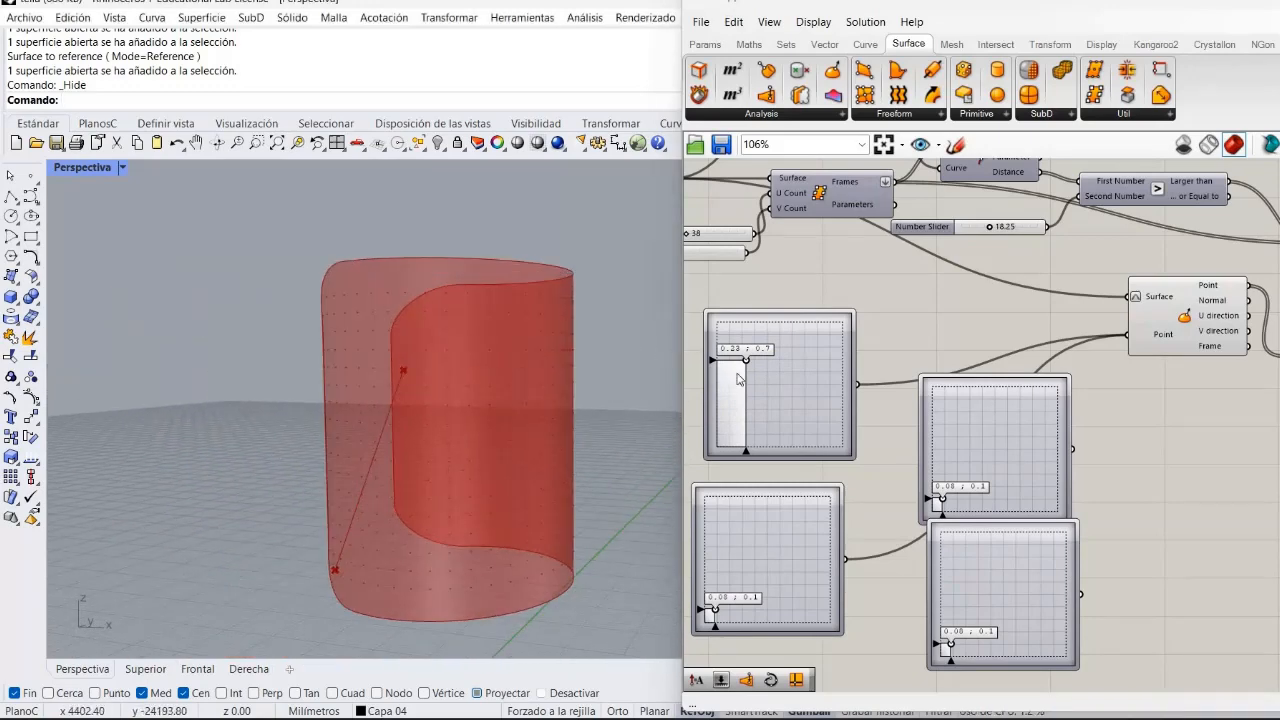
left_click_drag(745, 368, 748, 313)
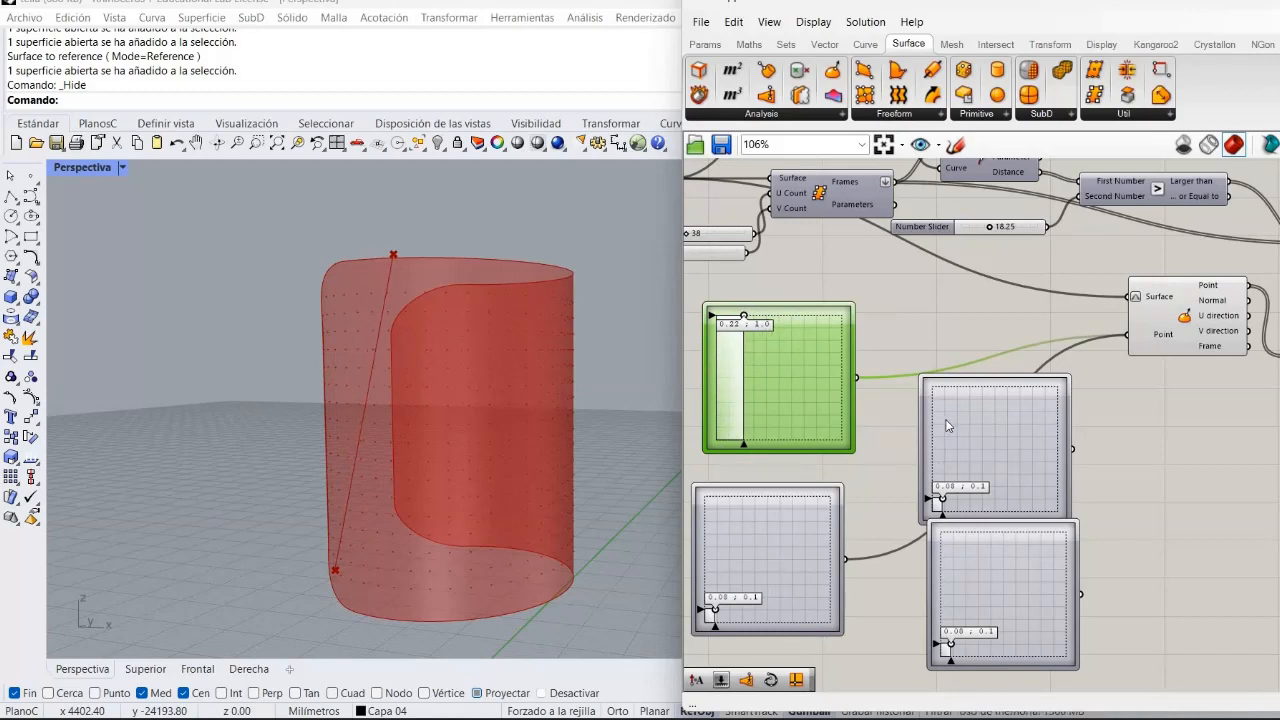
left_click_drag(948, 425, 948, 383)
Set the fourth MD Slider's point to about 0.7, 0.0 and connect it to the Evaluate Surface Point input.
left_click(966, 598)
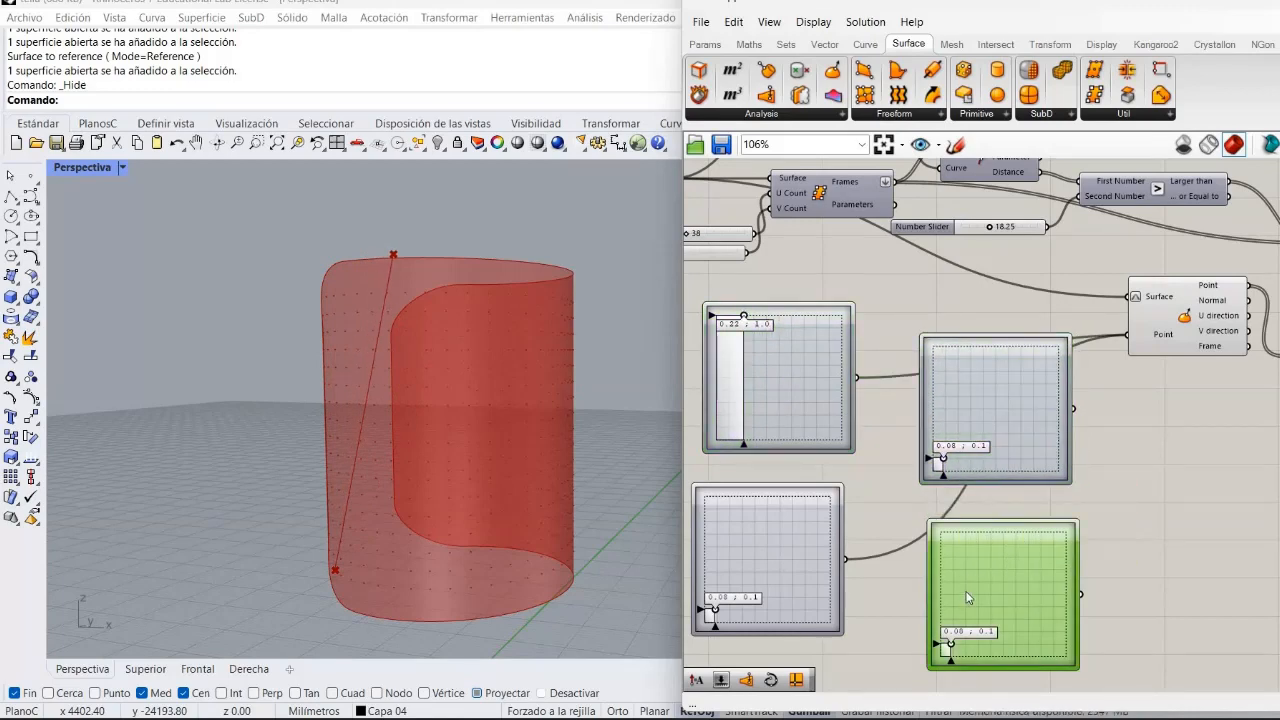
left_click_drag(966, 598, 967, 582)
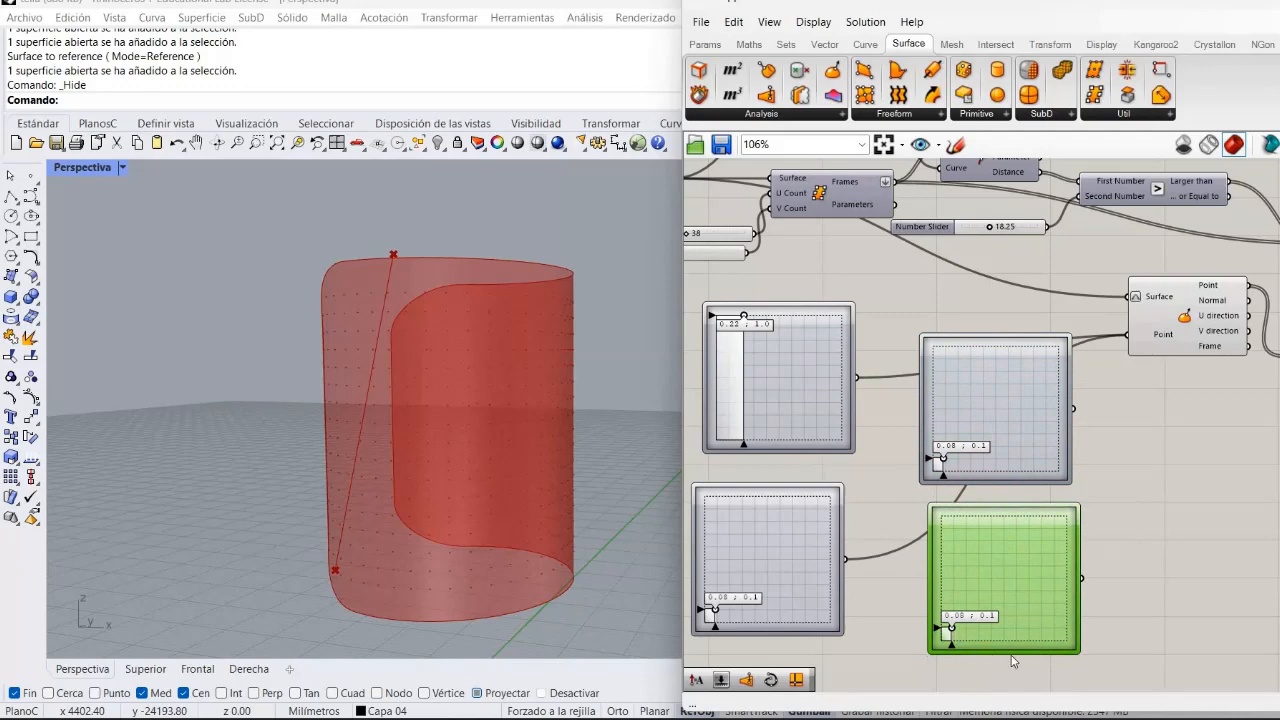
left_click_drag(950, 633, 1029, 641)
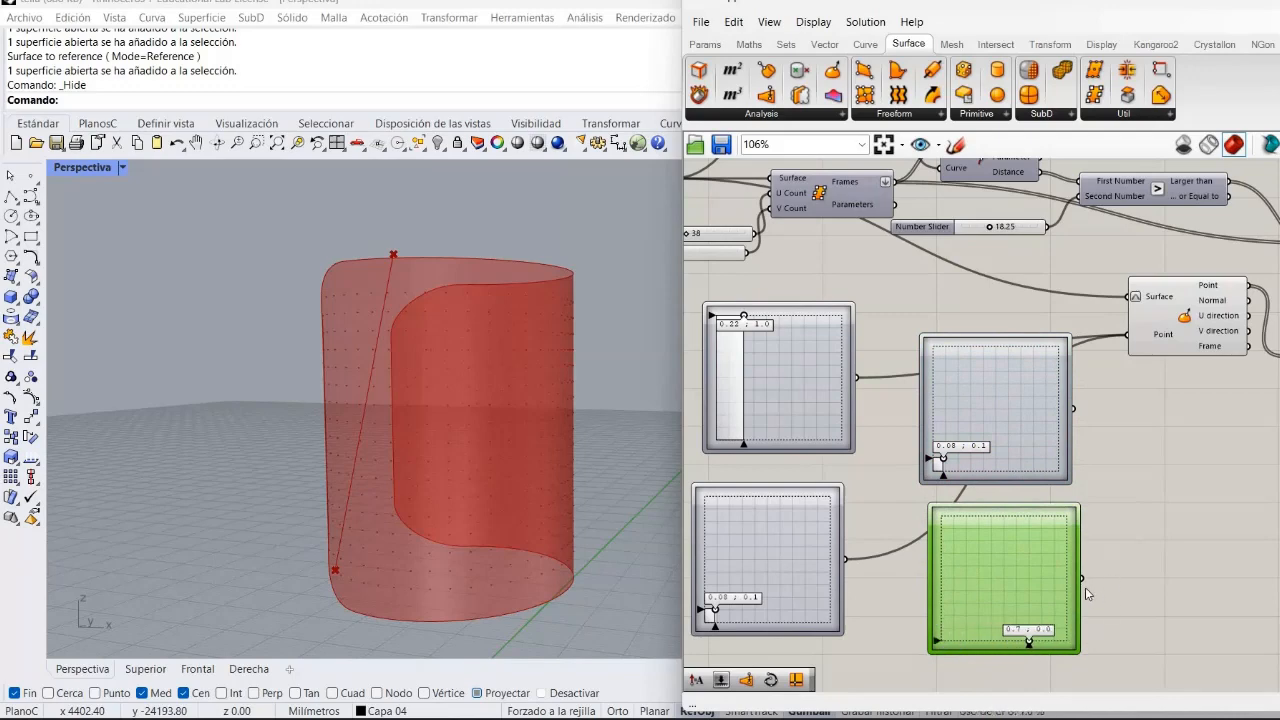
left_click_drag(1081, 578, 1128, 336)
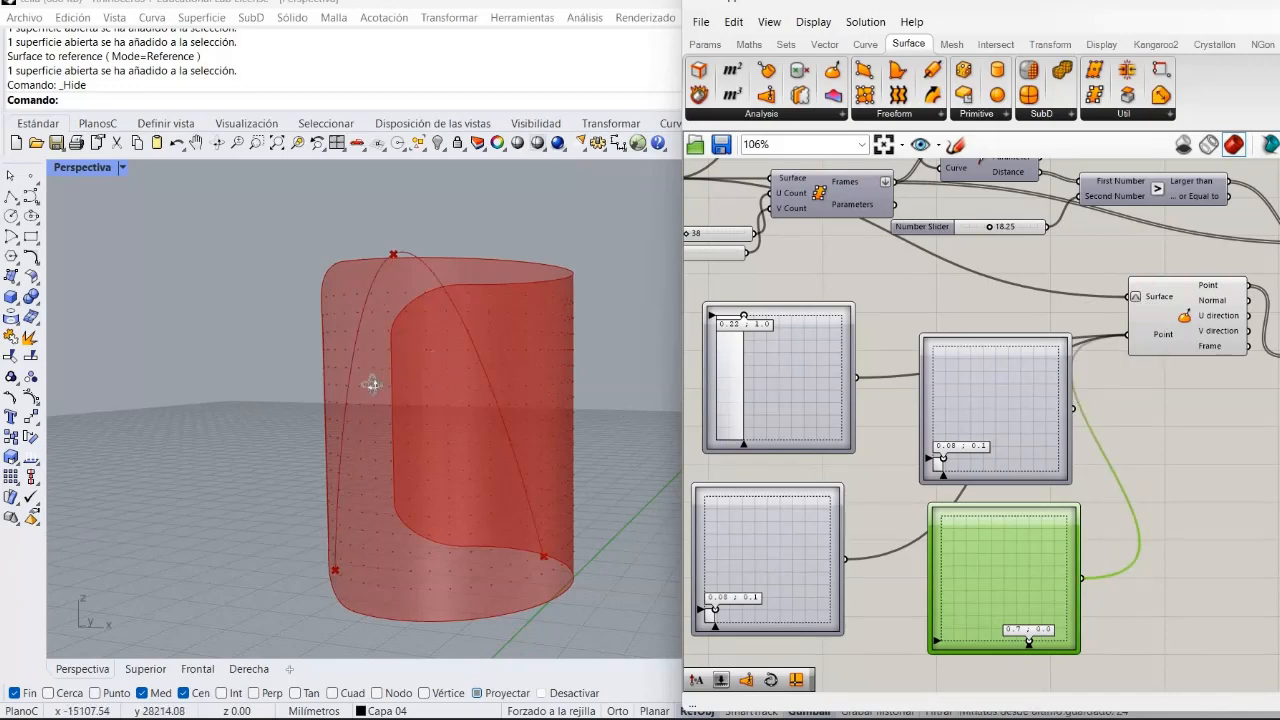
Set the second MD Slider's point to about 0.84, 0.83 and connect it to the Evaluate Surface Point input.
right_click_drag(371, 380, 455, 405)
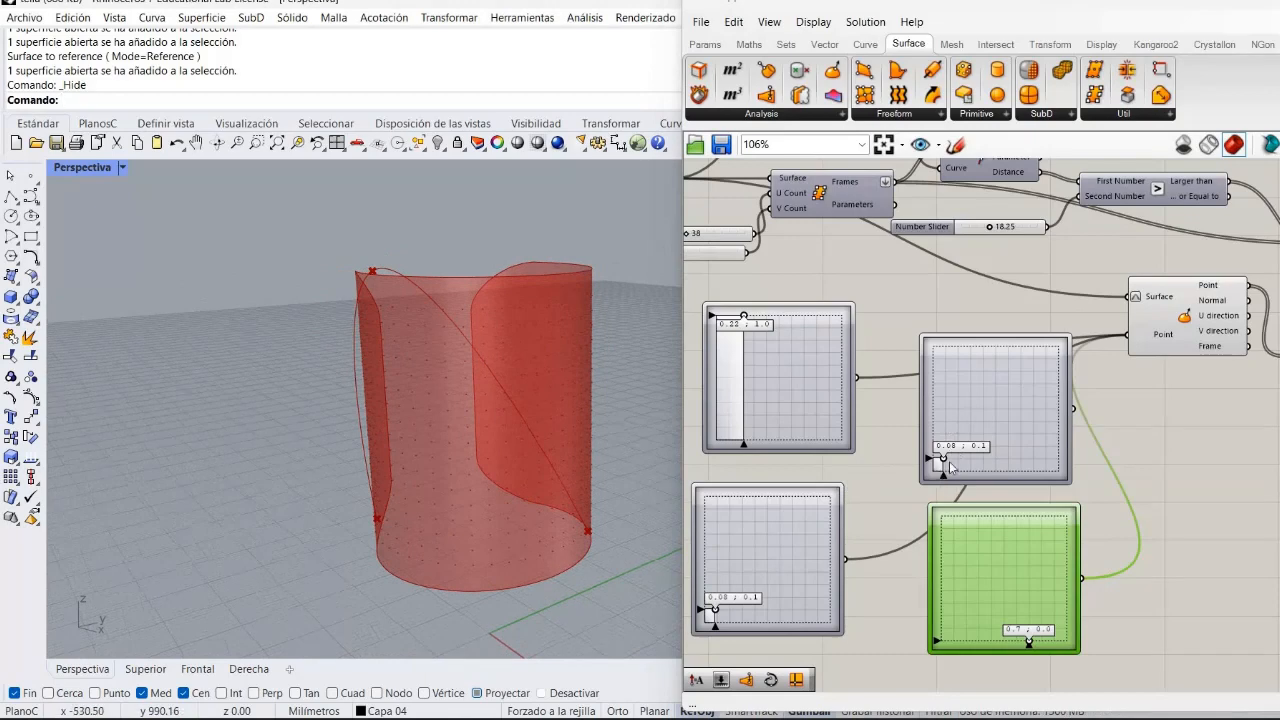
left_click(947, 461)
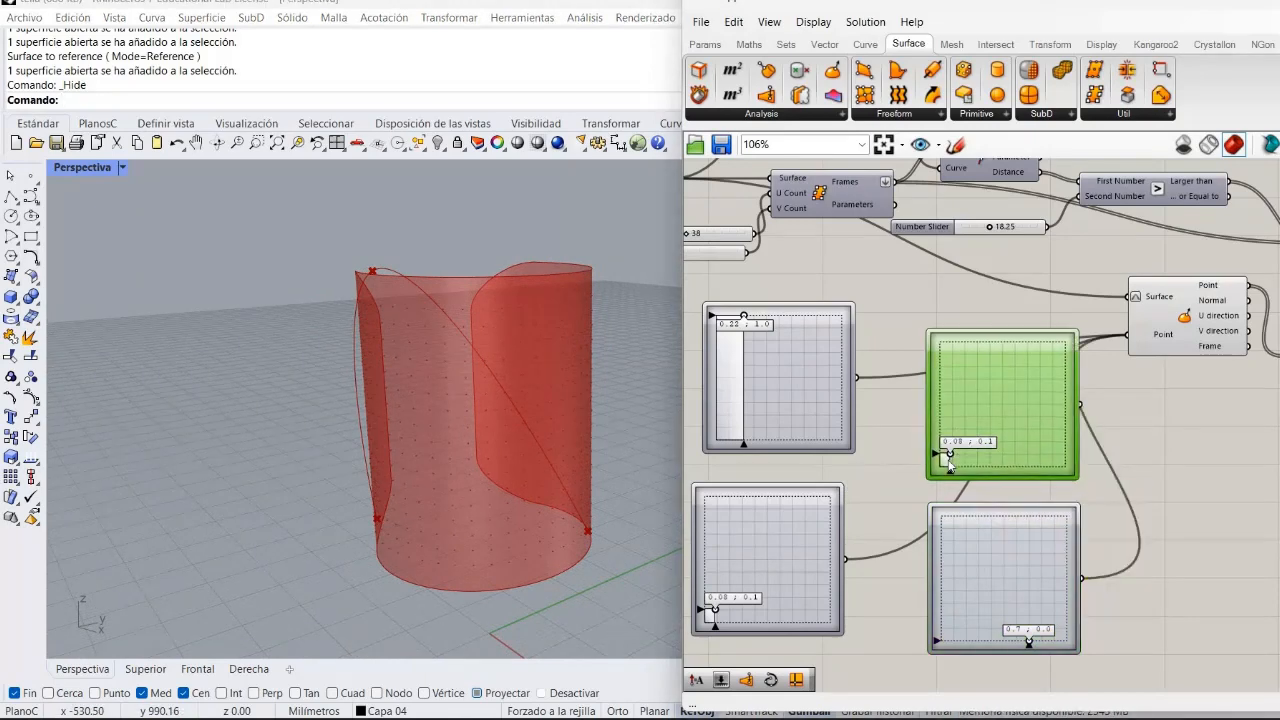
left_click_drag(948, 466, 1037, 365)
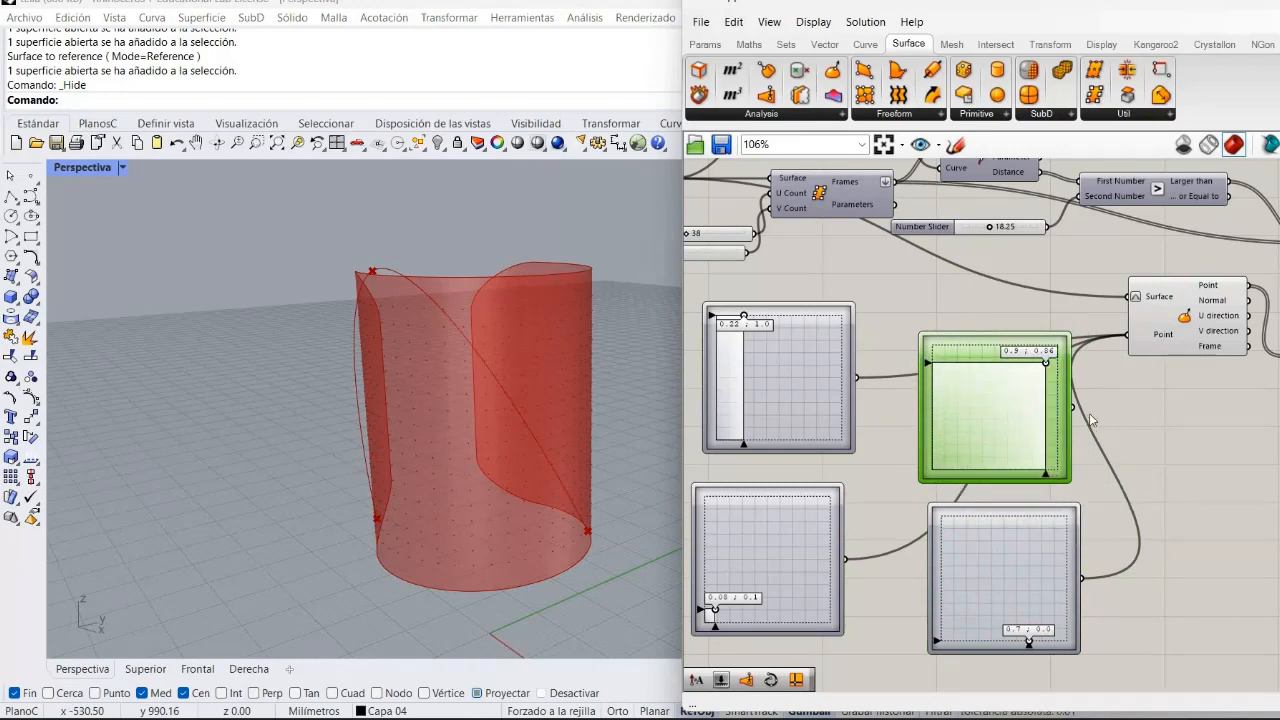
left_click_drag(1078, 410, 1123, 342)
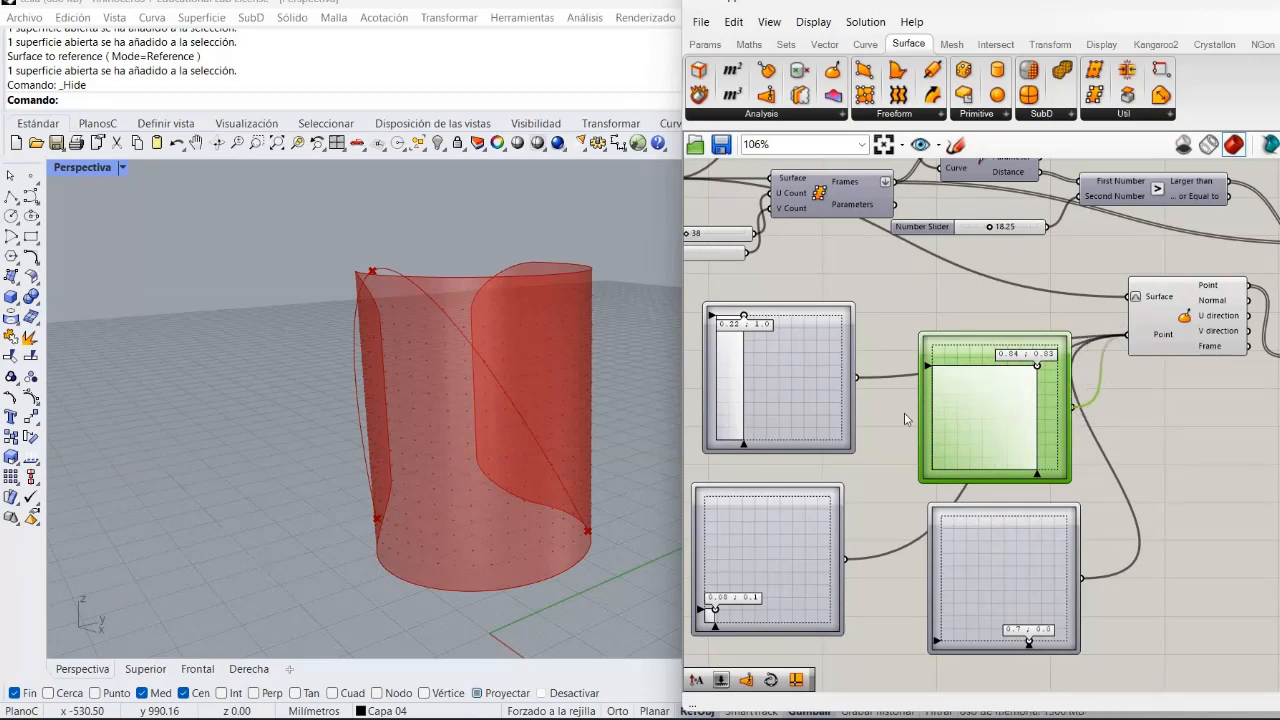
Add a Pull Curve component and connect the Interpolate curve output to its Curve input.
right_click_drag(487, 432, 559, 420)
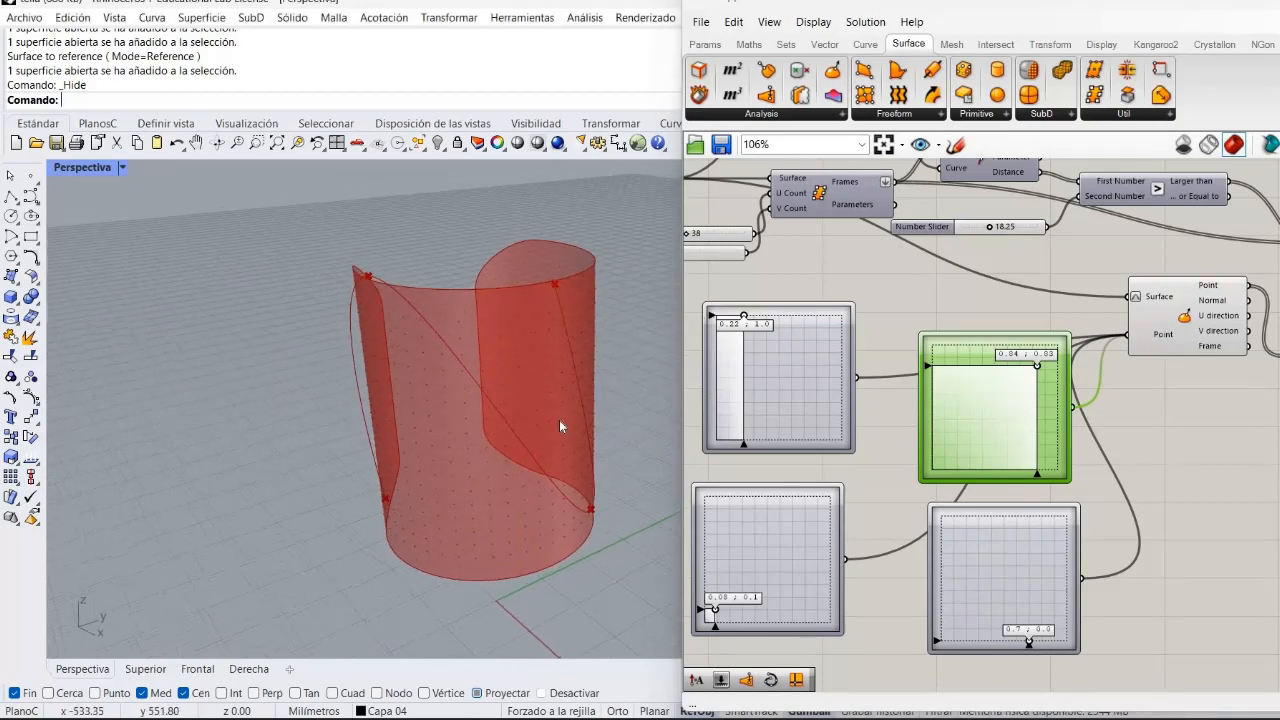
scroll(560, 421, "down", 5)
scroll(560, 421, "up", 5)
right_click_drag(456, 478, 520, 460)
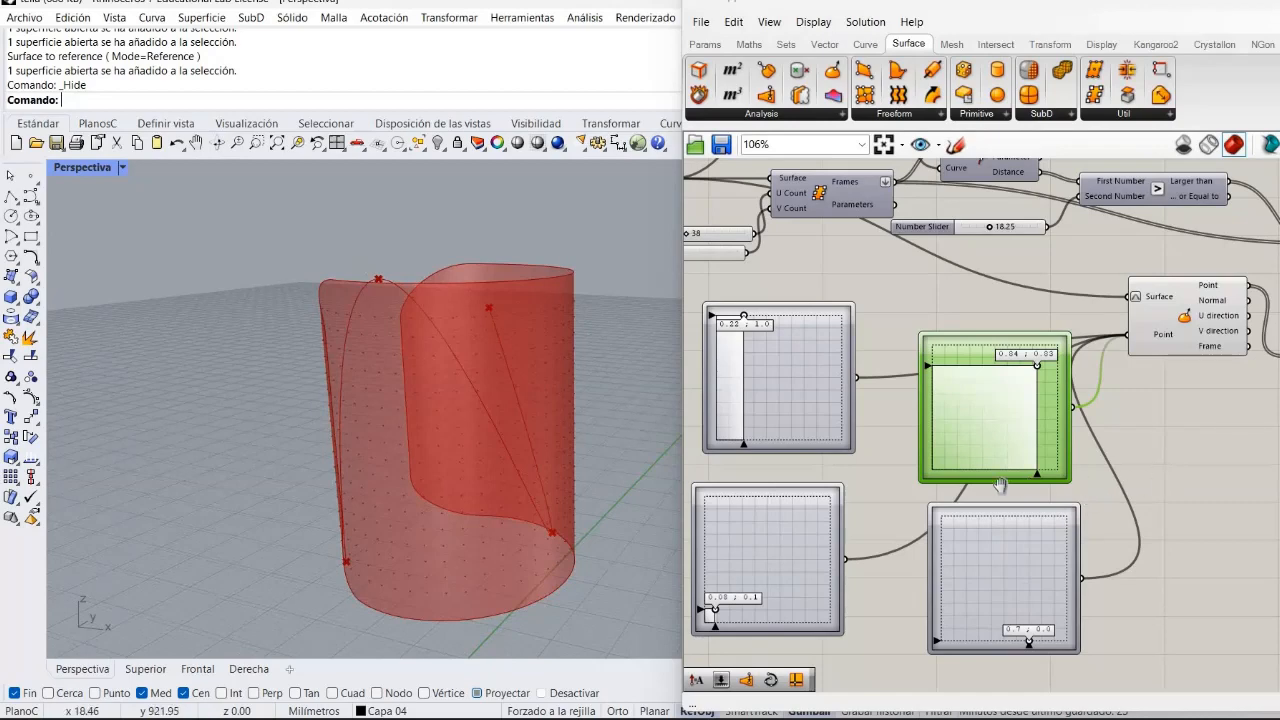
right_click_drag(828, 488, 450, 509)
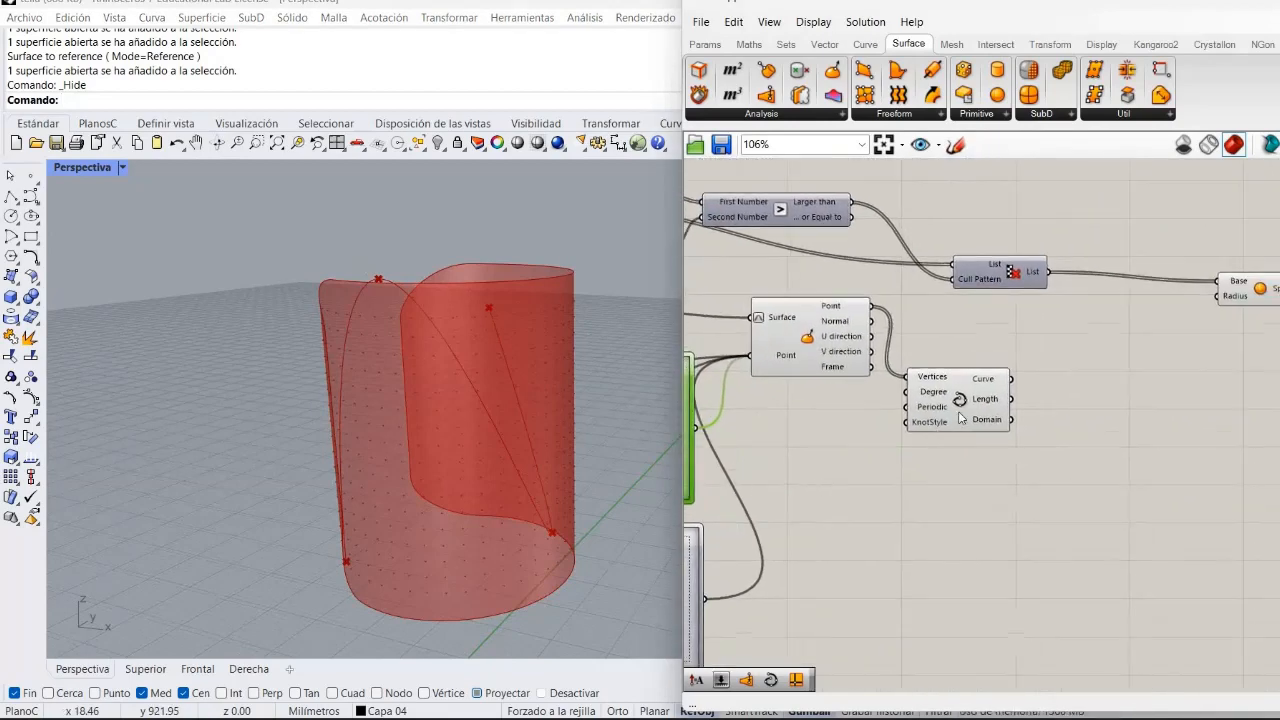
left_click(960, 418)
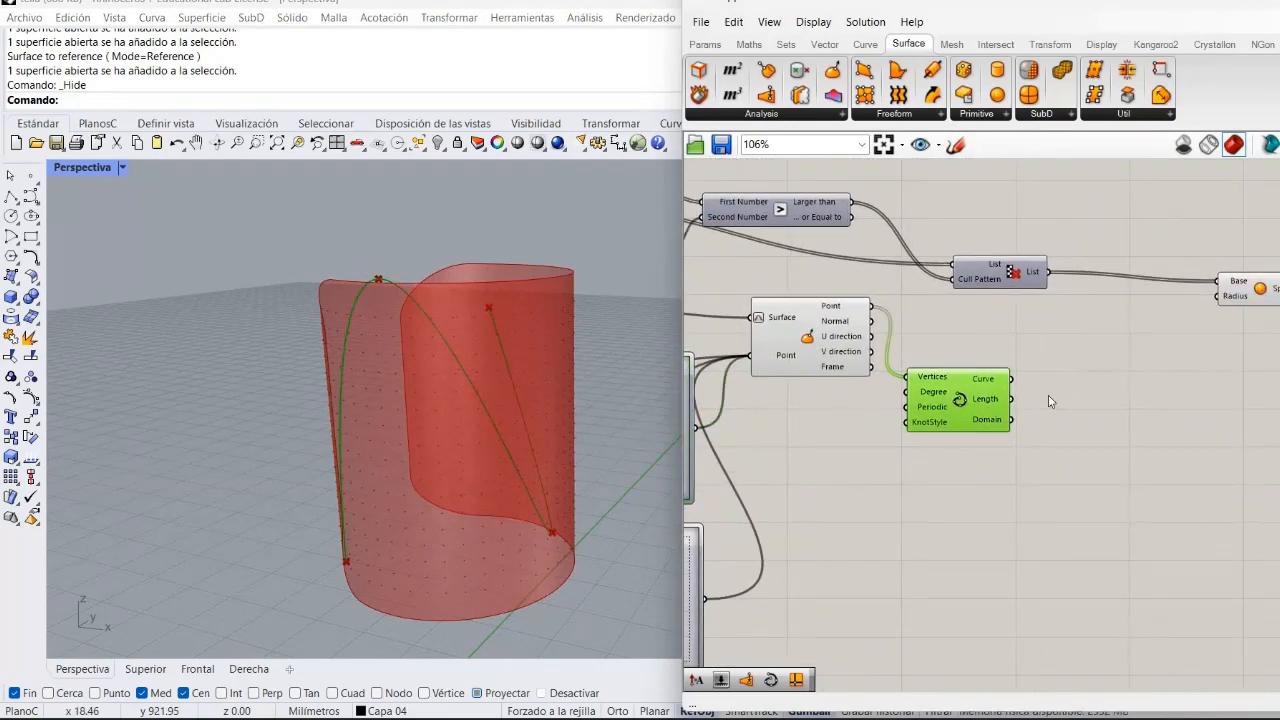
double_click(1049, 401)
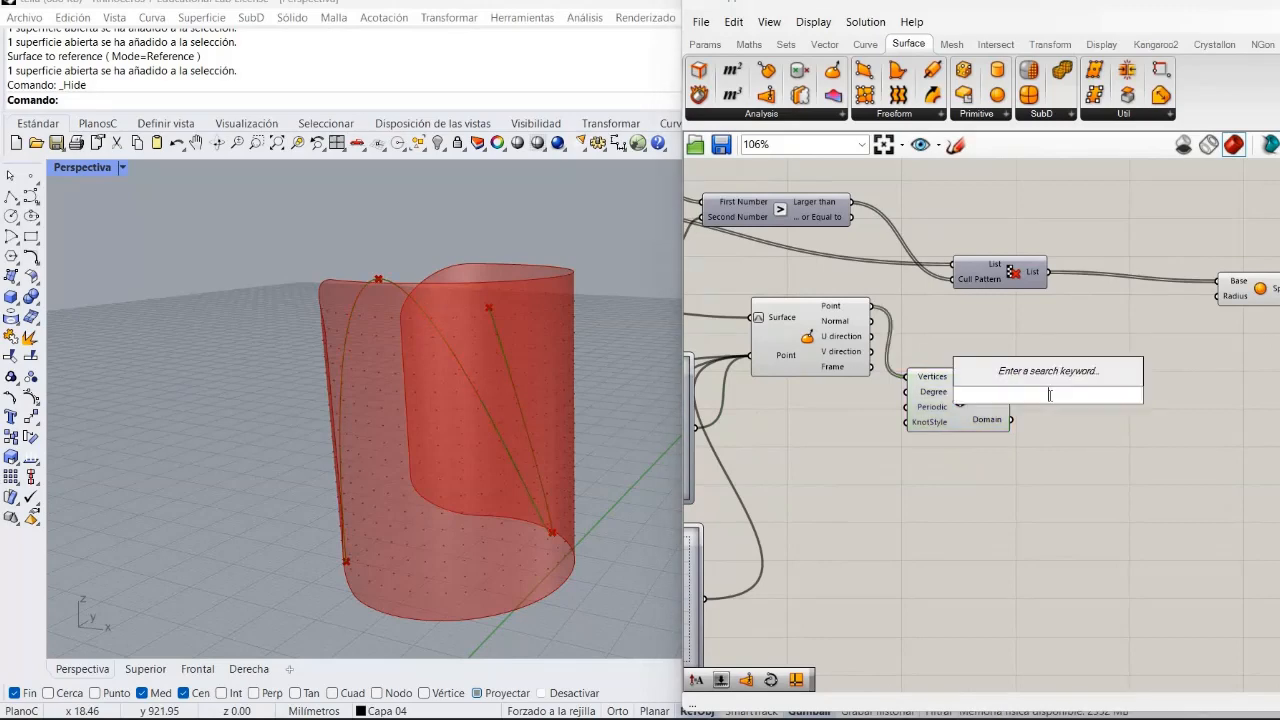
type("pu")
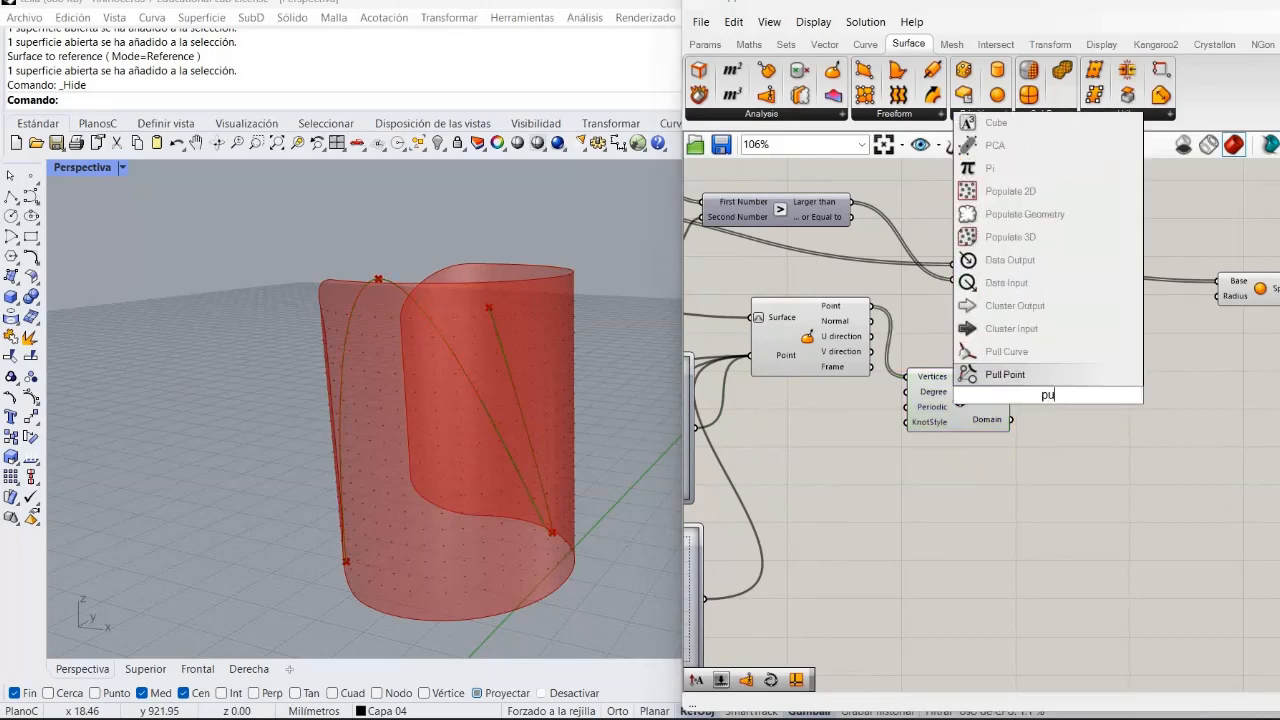
type("ll")
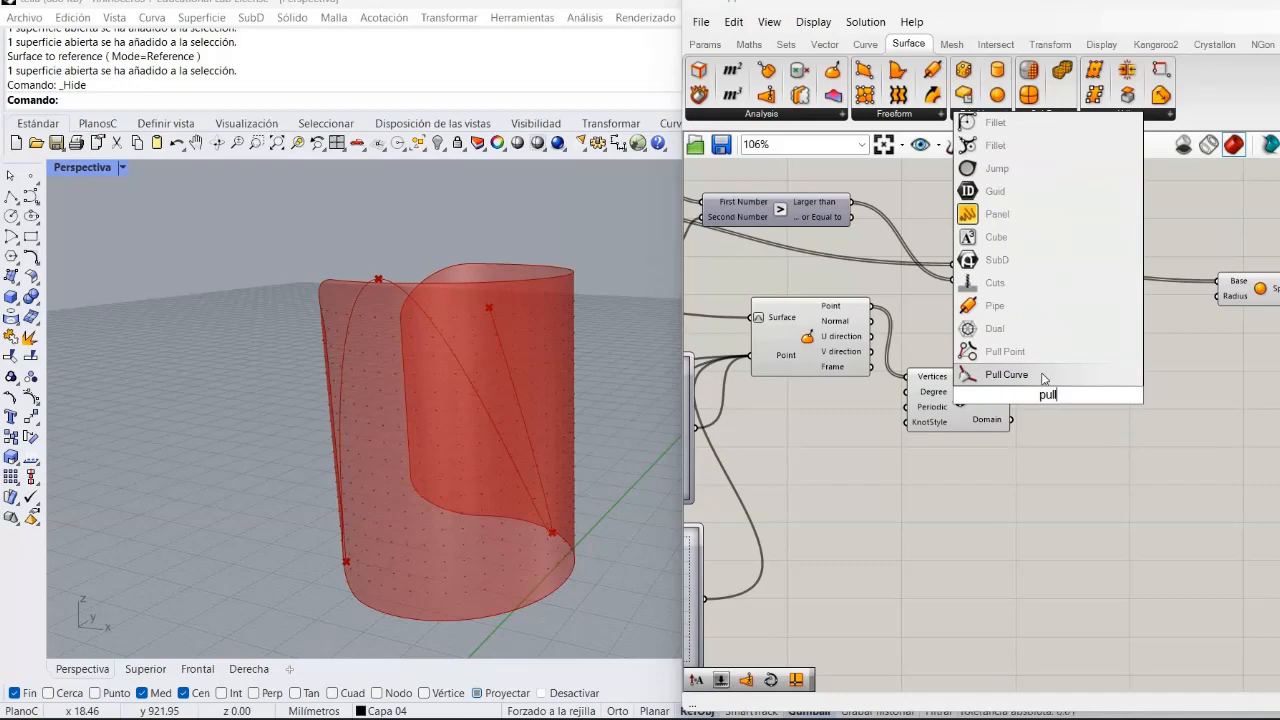
left_click(1044, 377)
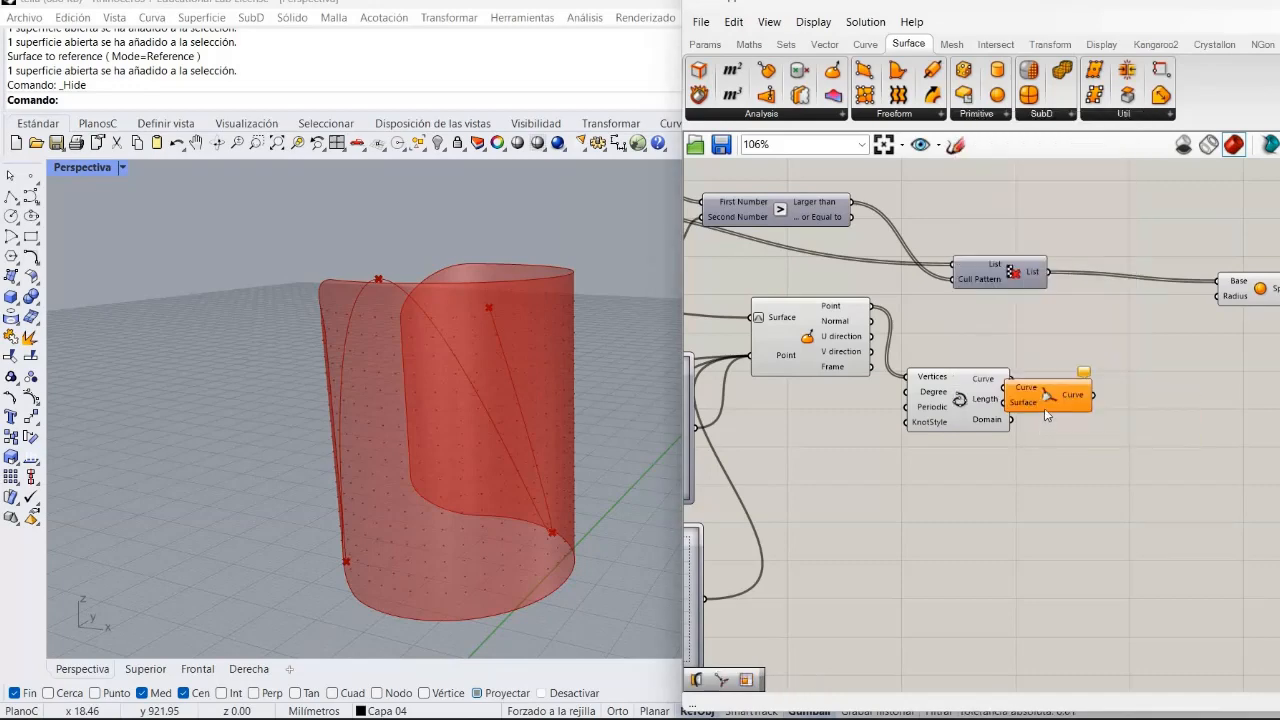
left_click_drag(1094, 406, 1179, 399)
left_click(1036, 421)
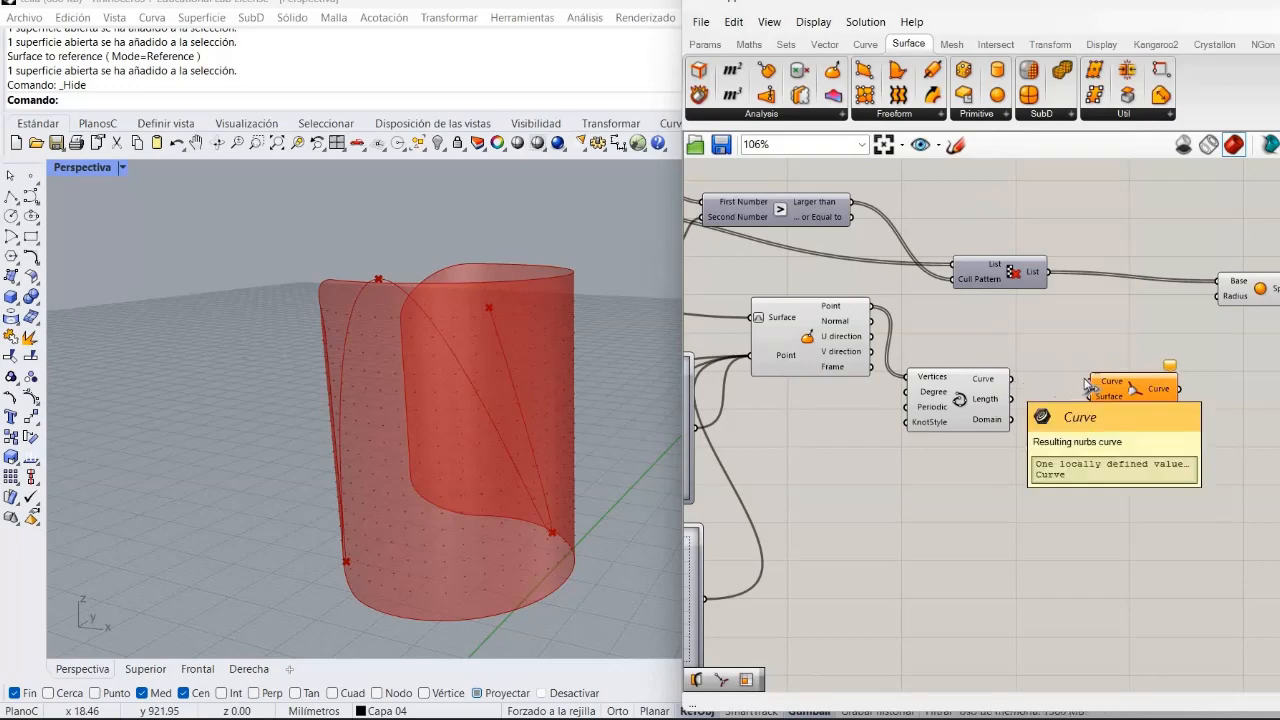
left_click_drag(1014, 384, 1090, 381)
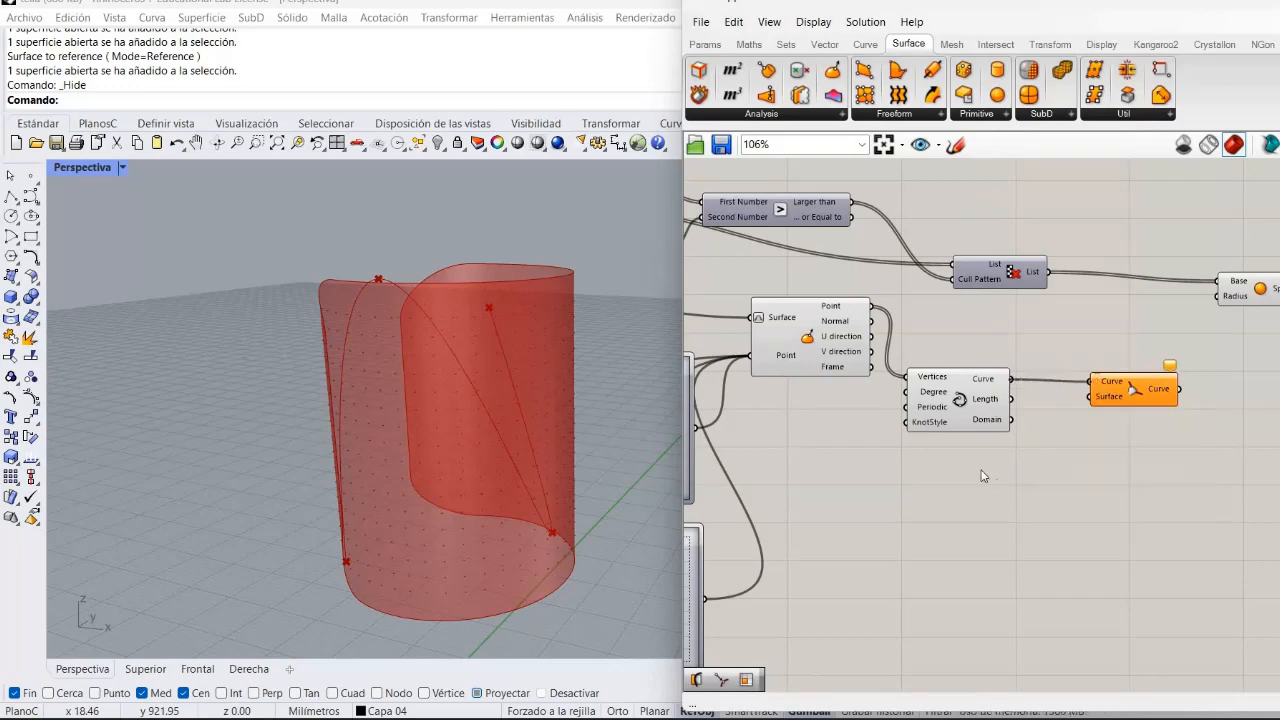
Insert a relay on the surface wire feeding the Evaluate Surface component.
double_click(713, 318)
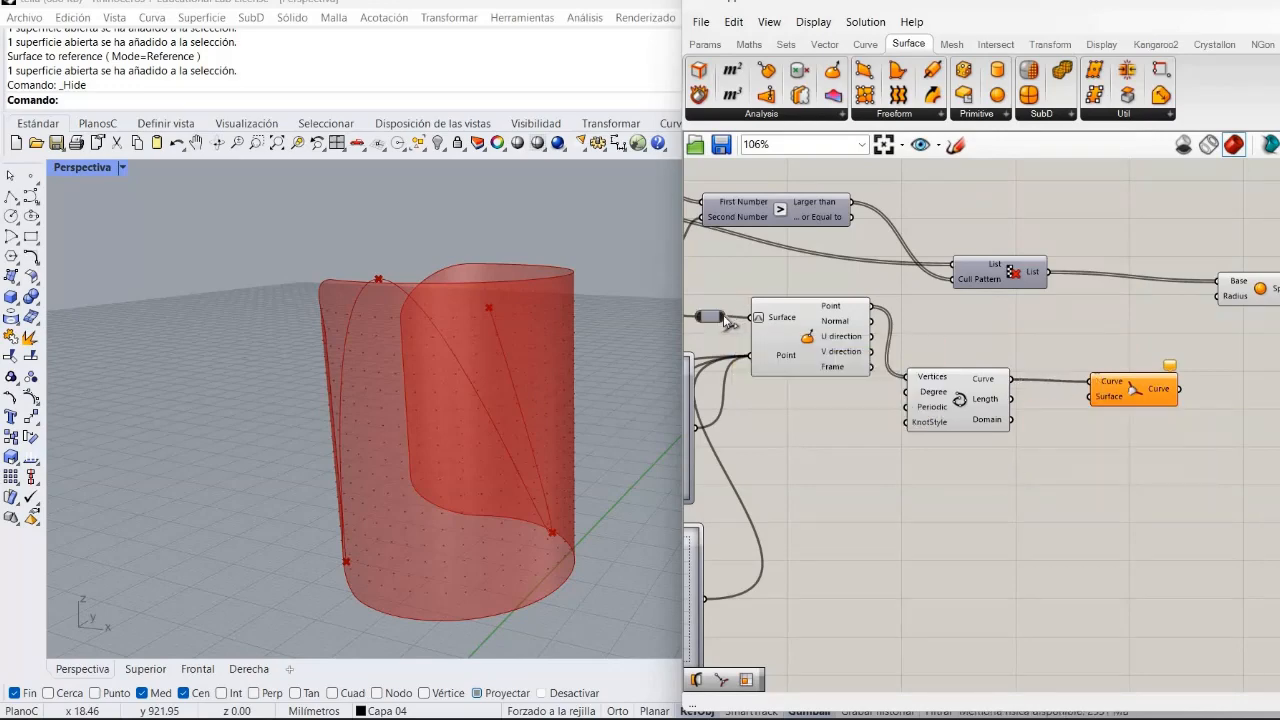
left_click_drag(1111, 550, 1155, 377)
left_click(1052, 532)
left_click(1173, 469)
right_click_drag(1005, 431, 1162, 366)
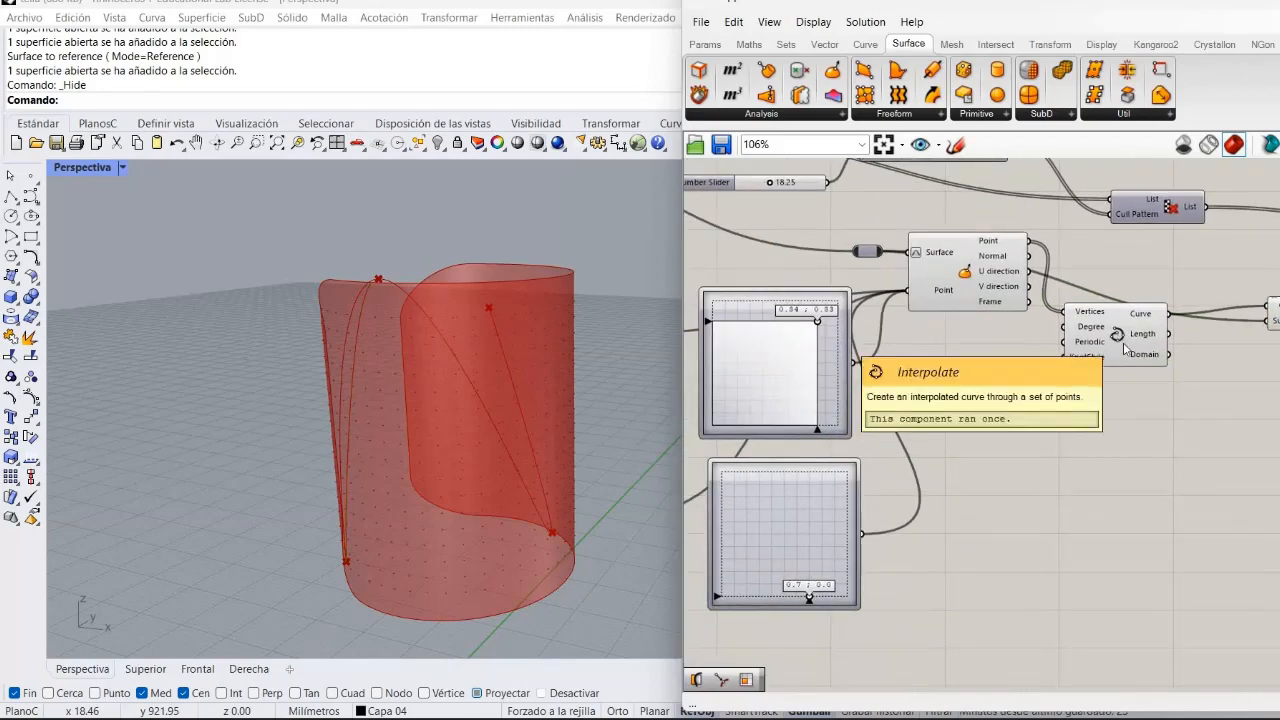
Turn off the preview of the Interpolate component.
right_click(1119, 337)
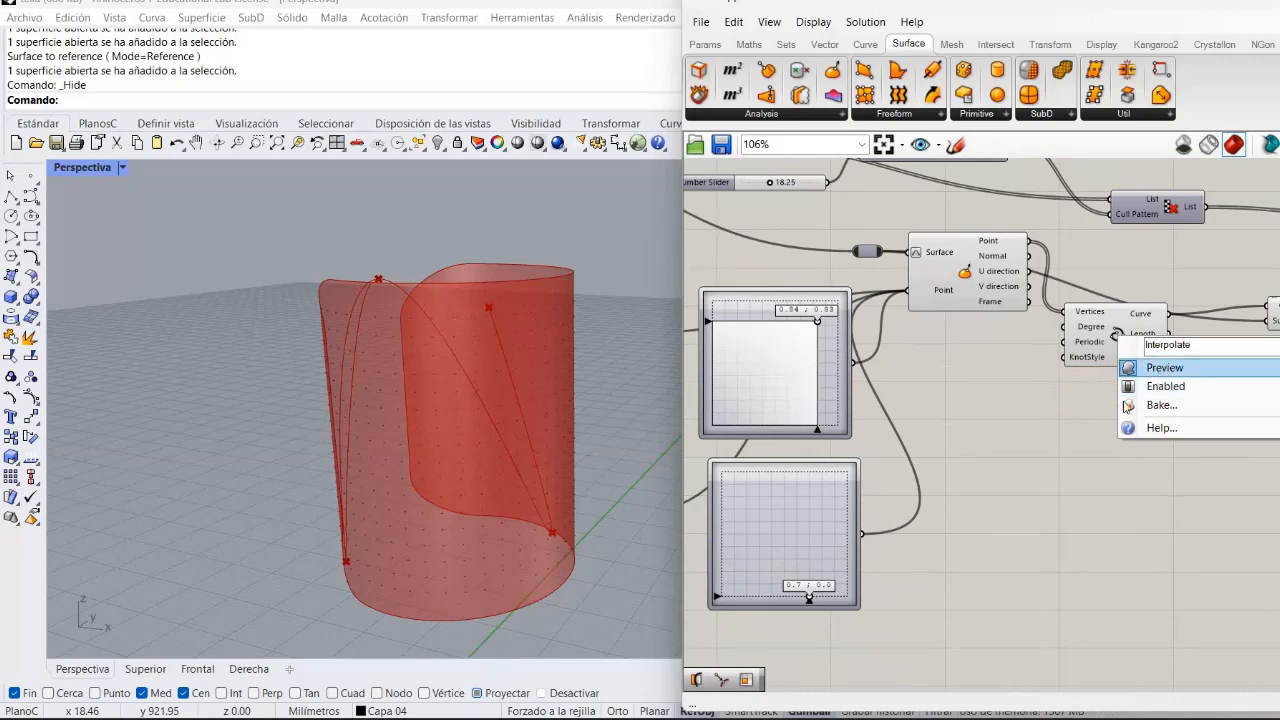
left_click(1145, 368)
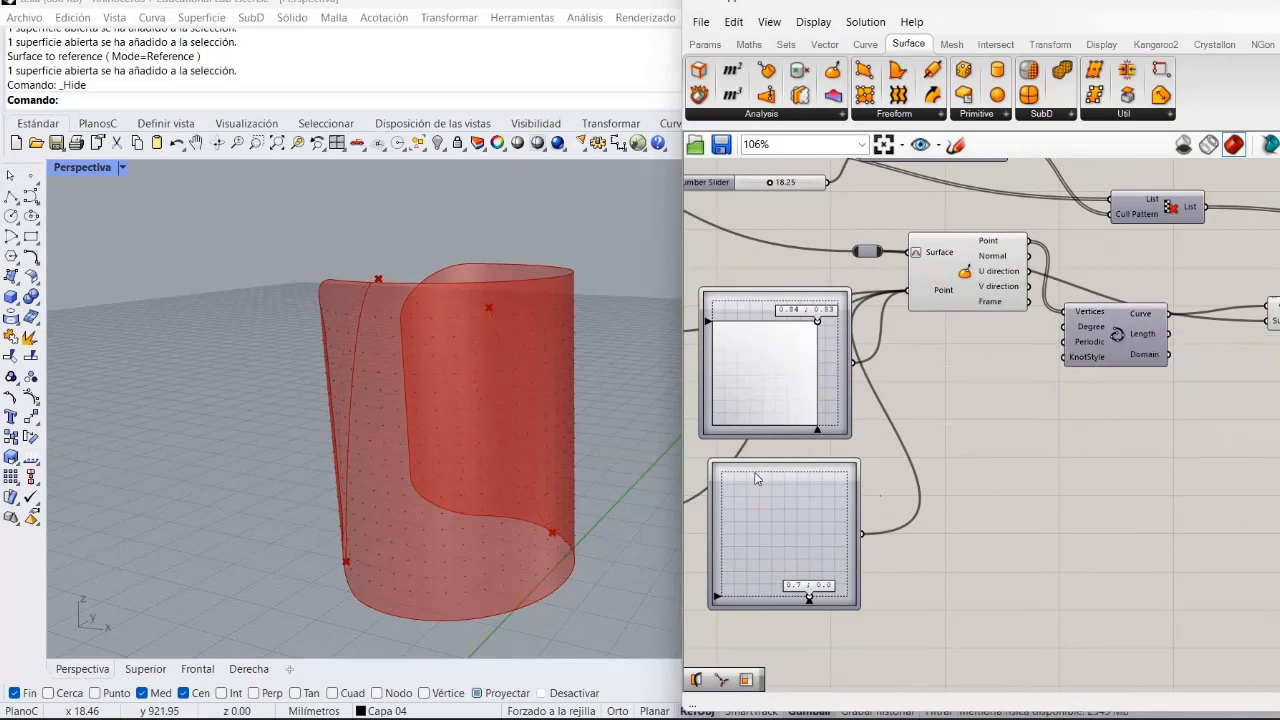
right_click_drag(756, 478, 784, 480)
right_click_drag(1190, 547, 1107, 507)
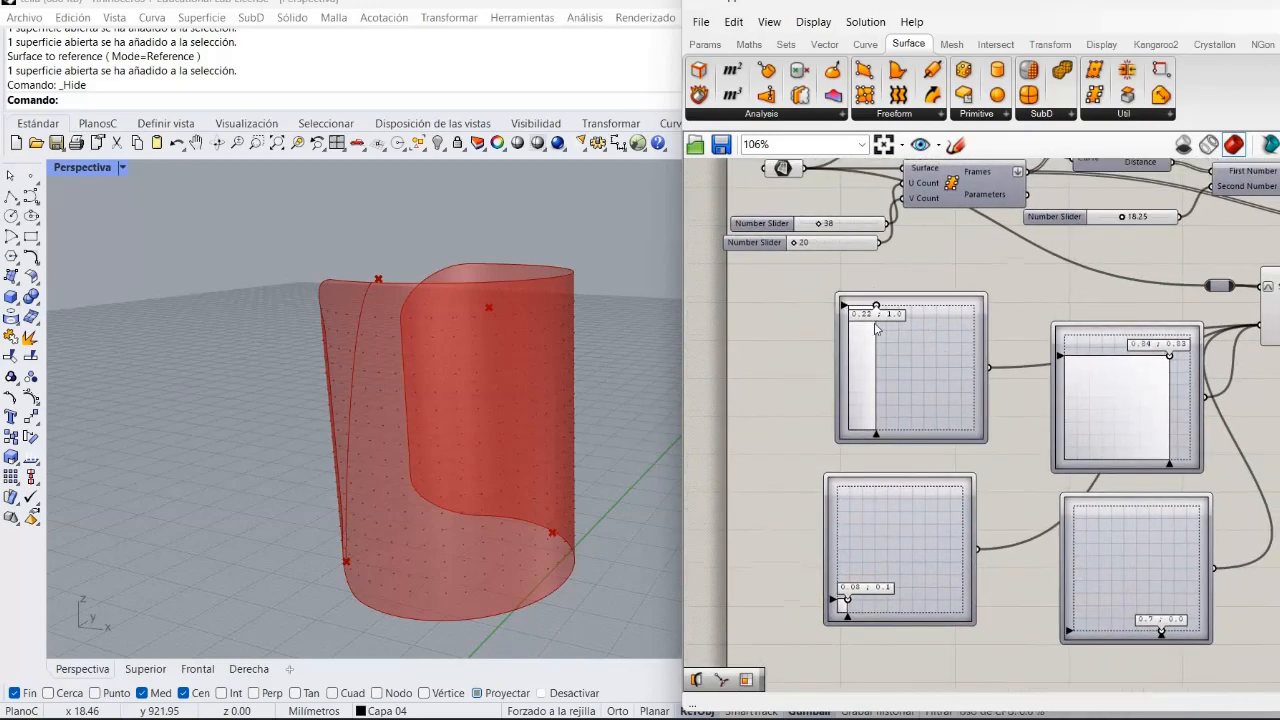
Set the first MD Slider to about 0.22, 0.88 and the fourth to about 0.7, 0.06.
left_click_drag(873, 298, 876, 307)
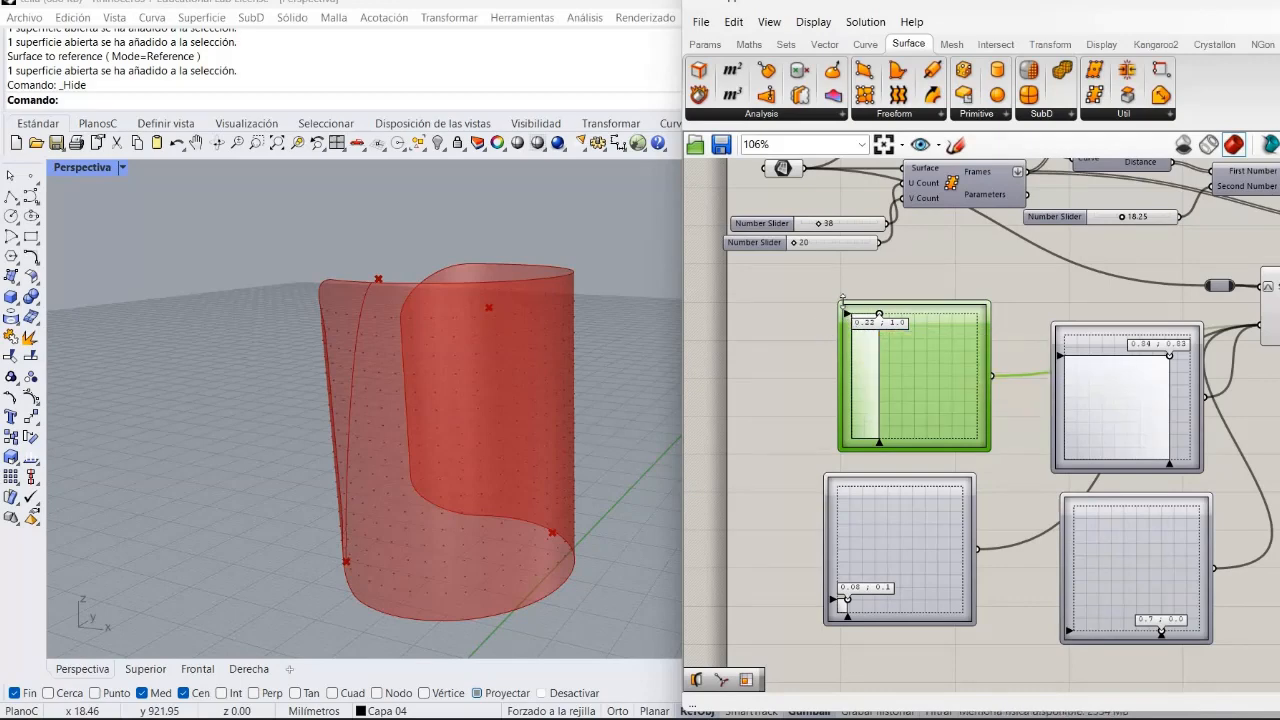
left_click_drag(847, 314, 847, 328)
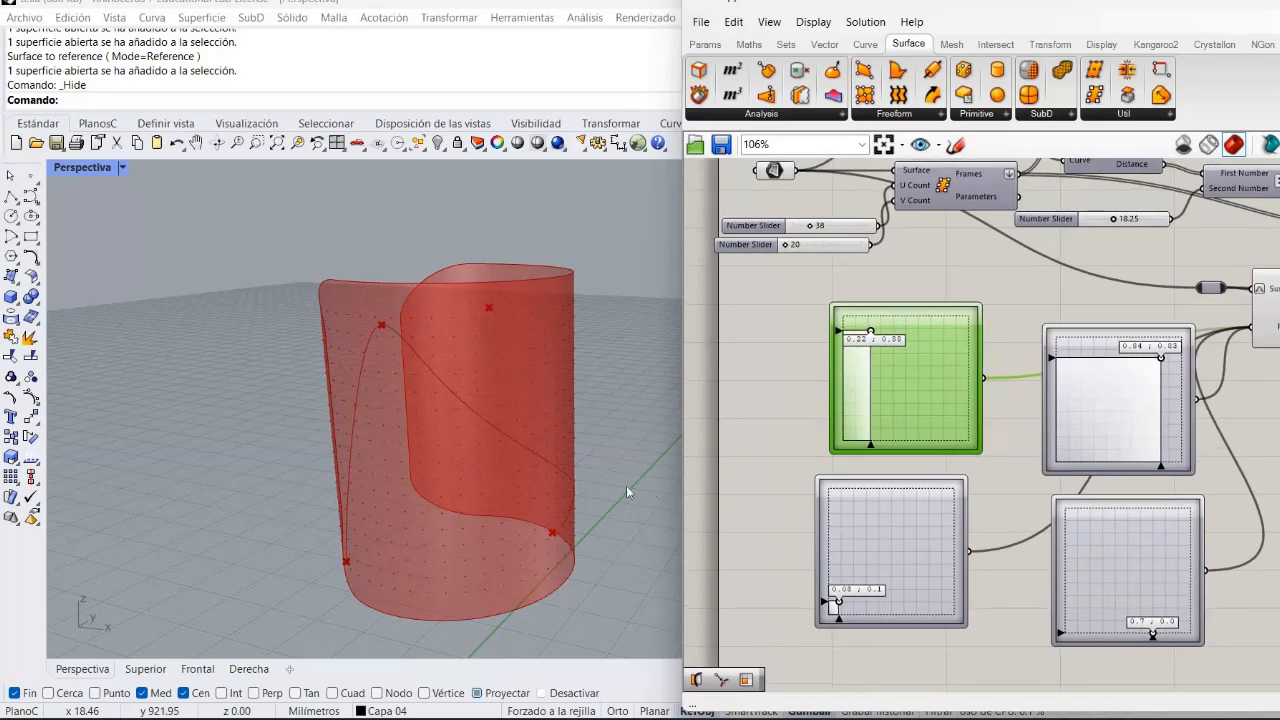
right_click_drag(462, 484, 487, 464)
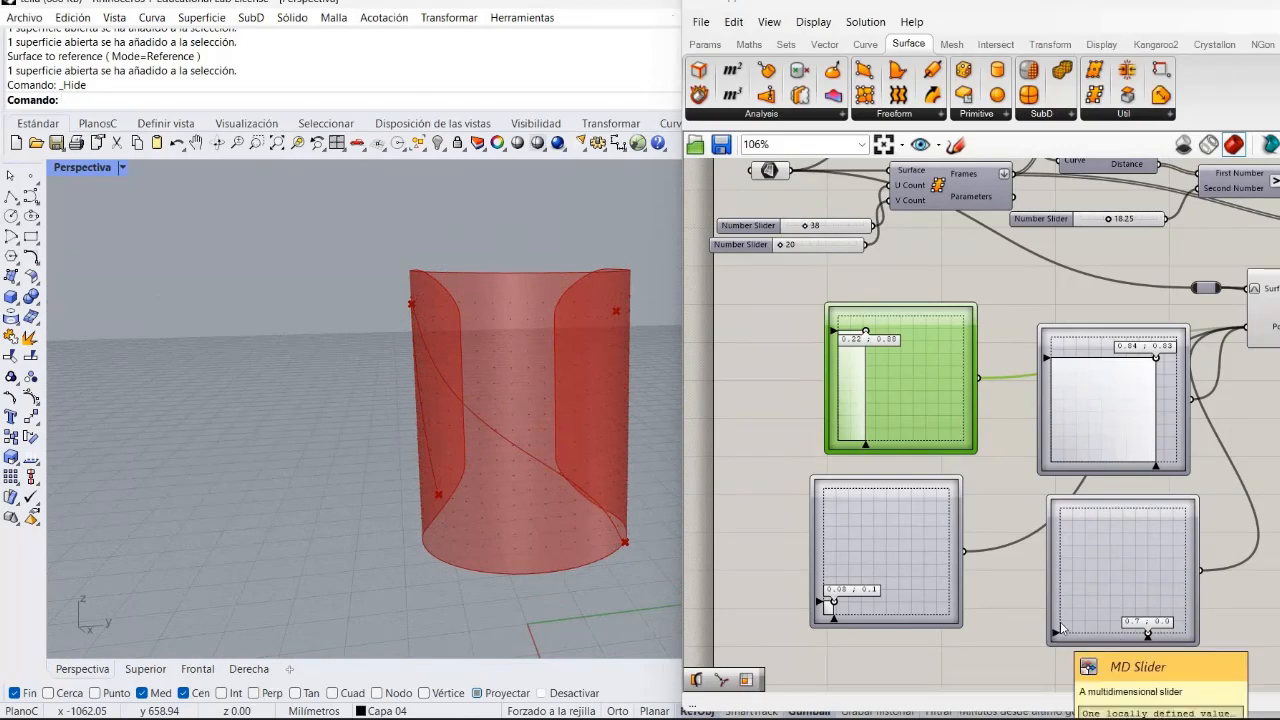
left_click_drag(1054, 634, 1055, 627)
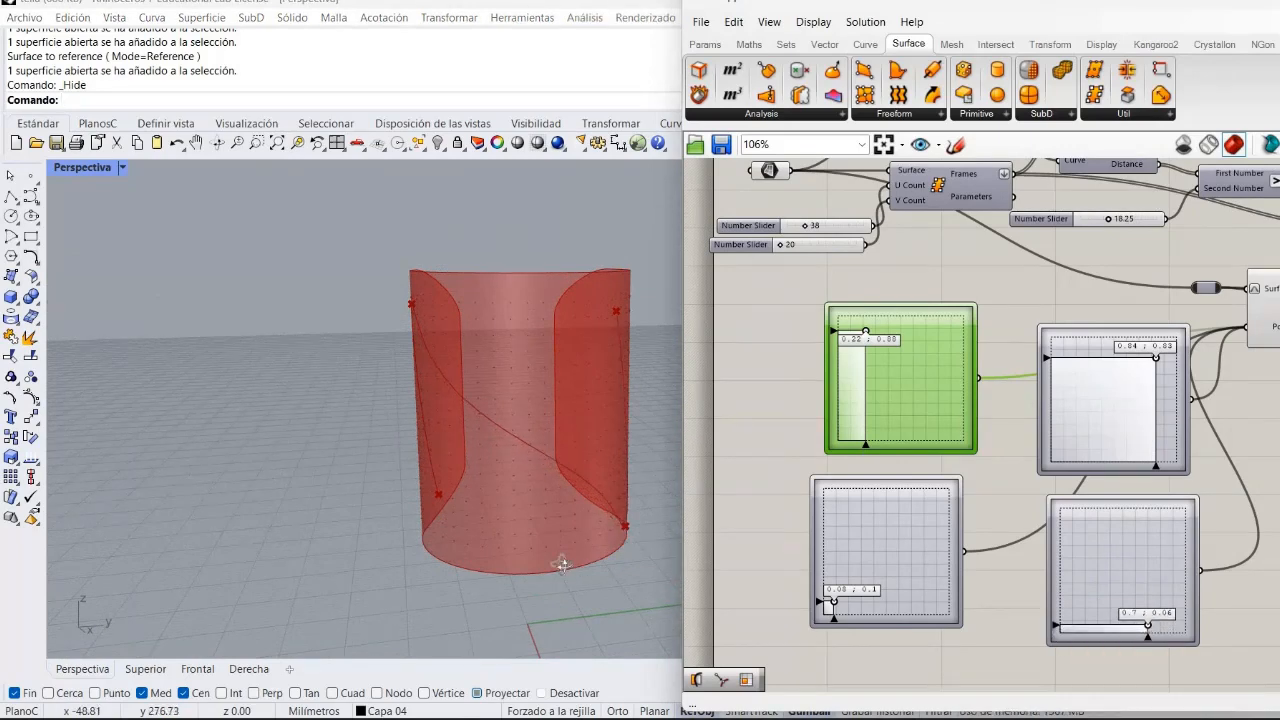
right_click_drag(494, 531, 676, 565)
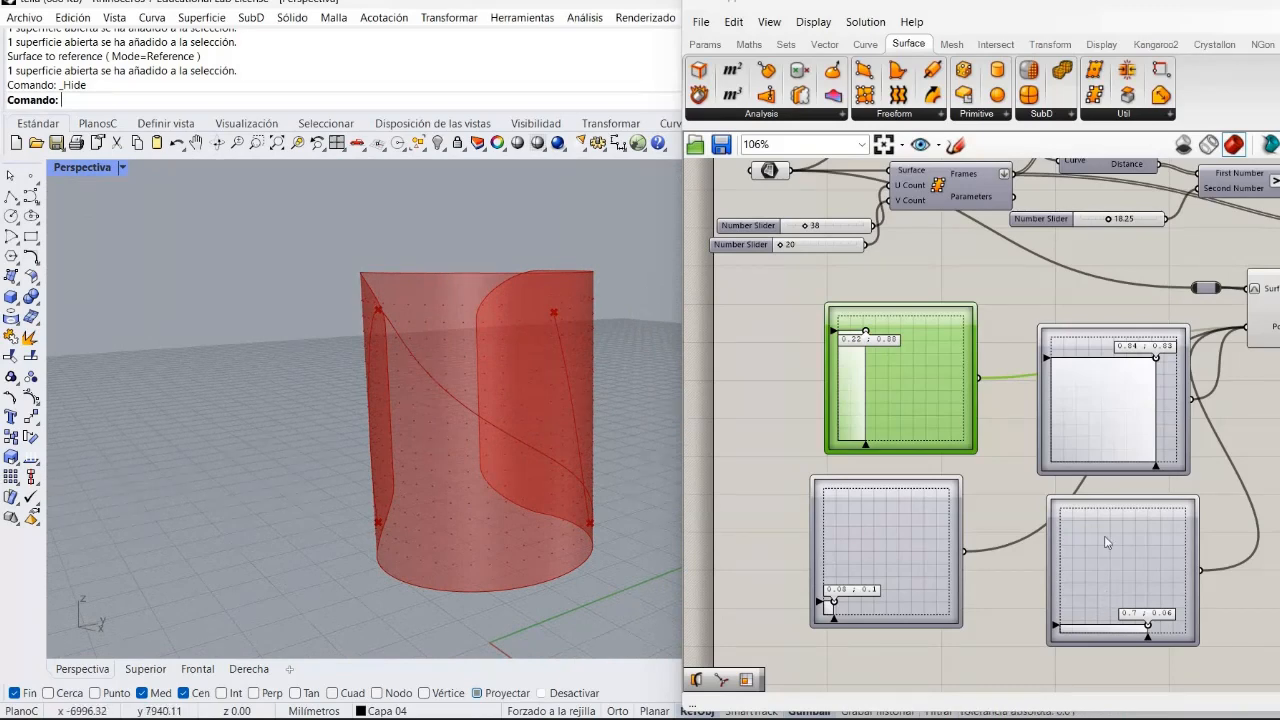
Turn off the preview of the Evaluate Surface component.
left_click(993, 479)
right_click_drag(1188, 614, 846, 637)
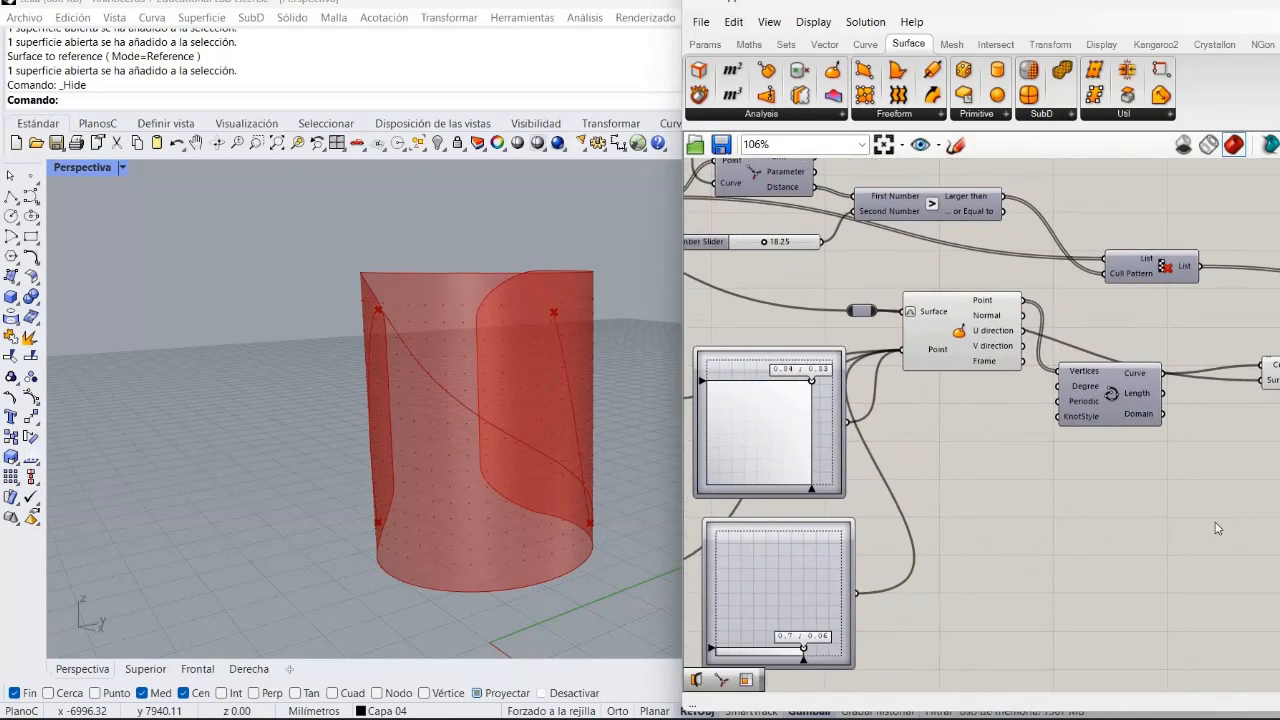
right_click(1216, 457)
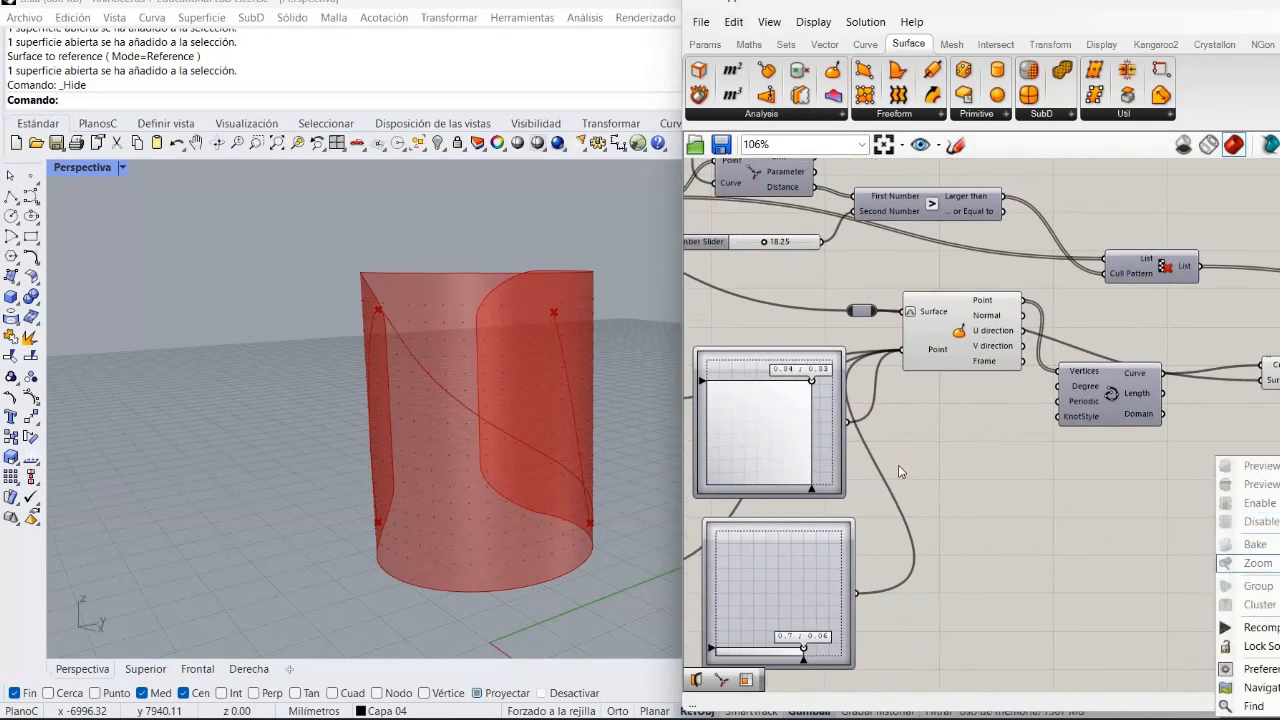
left_click(968, 360)
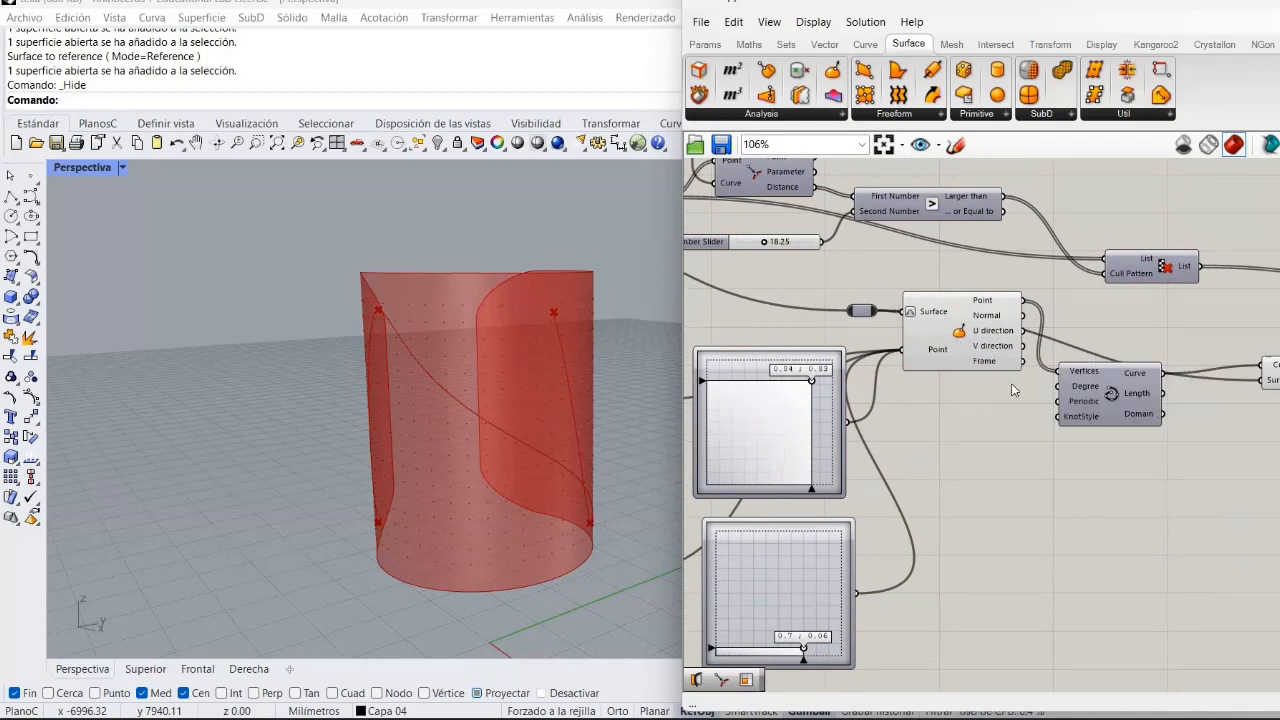
right_click(958, 344)
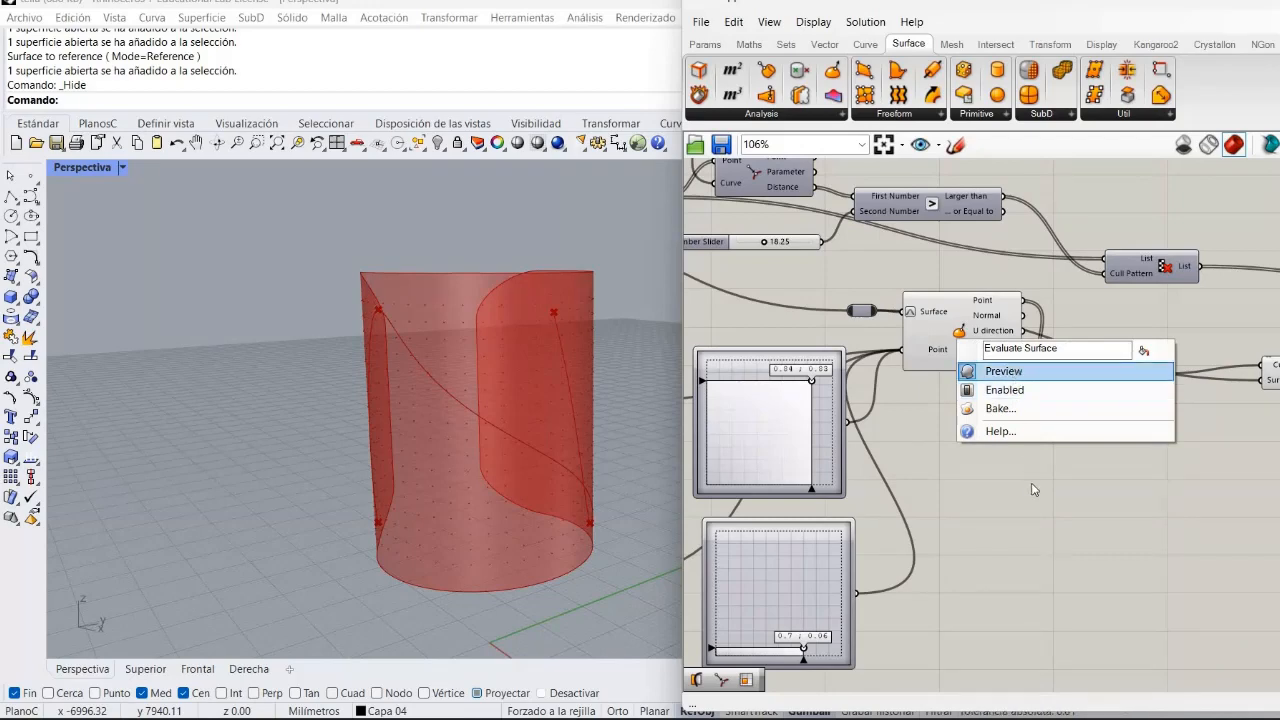
left_click(1004, 371)
right_click_drag(921, 430, 602, 426)
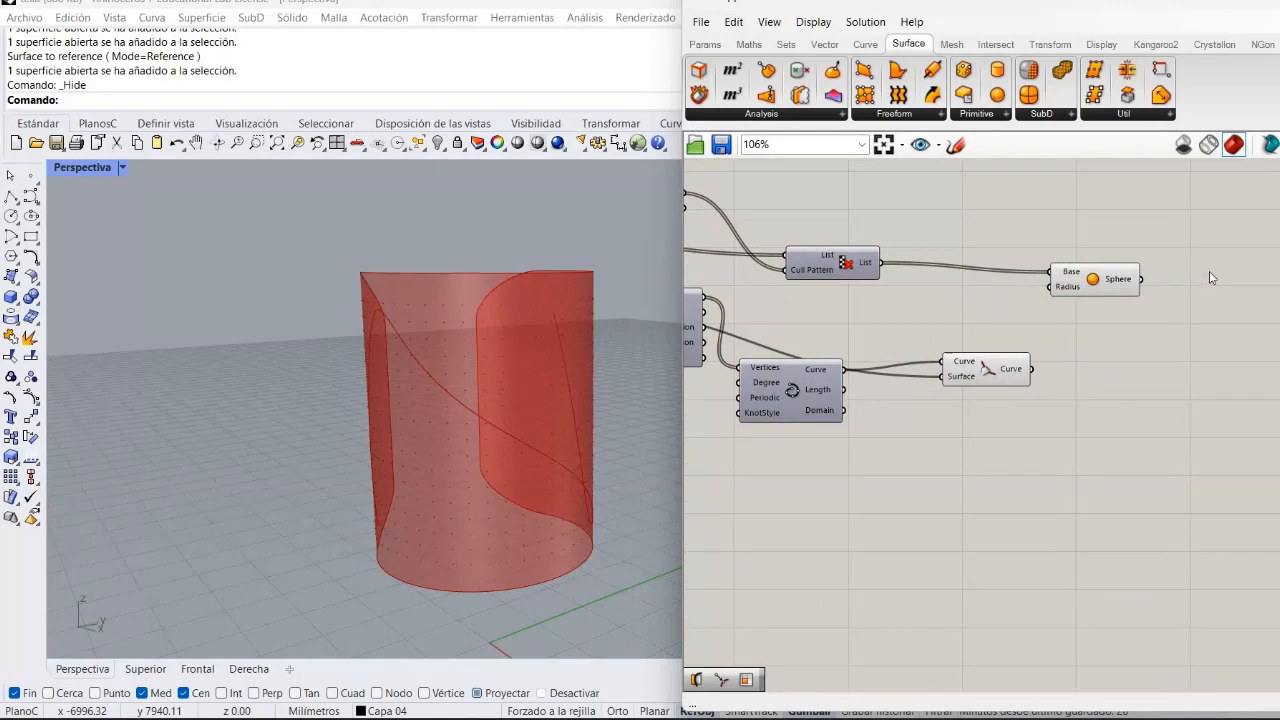
Rearrange the Sphere and Pull Curve components on the canvas.
left_click_drag(1118, 280, 1230, 258)
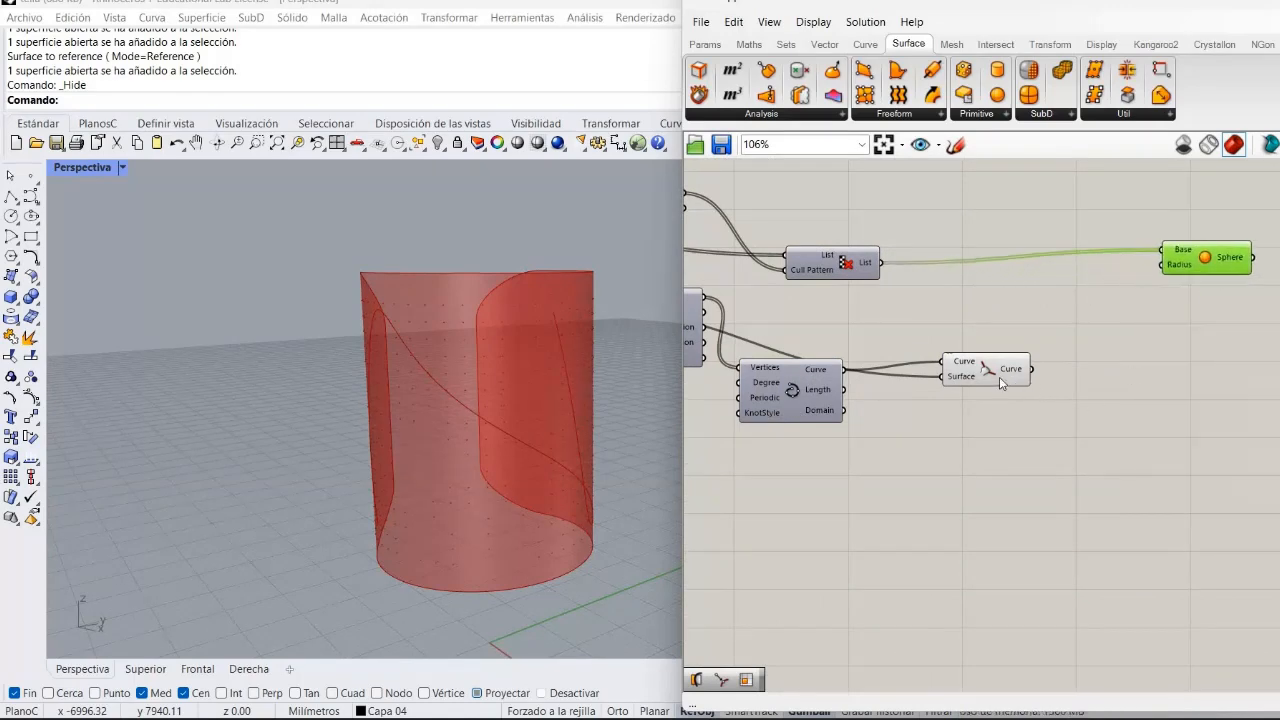
left_click_drag(957, 377, 895, 357)
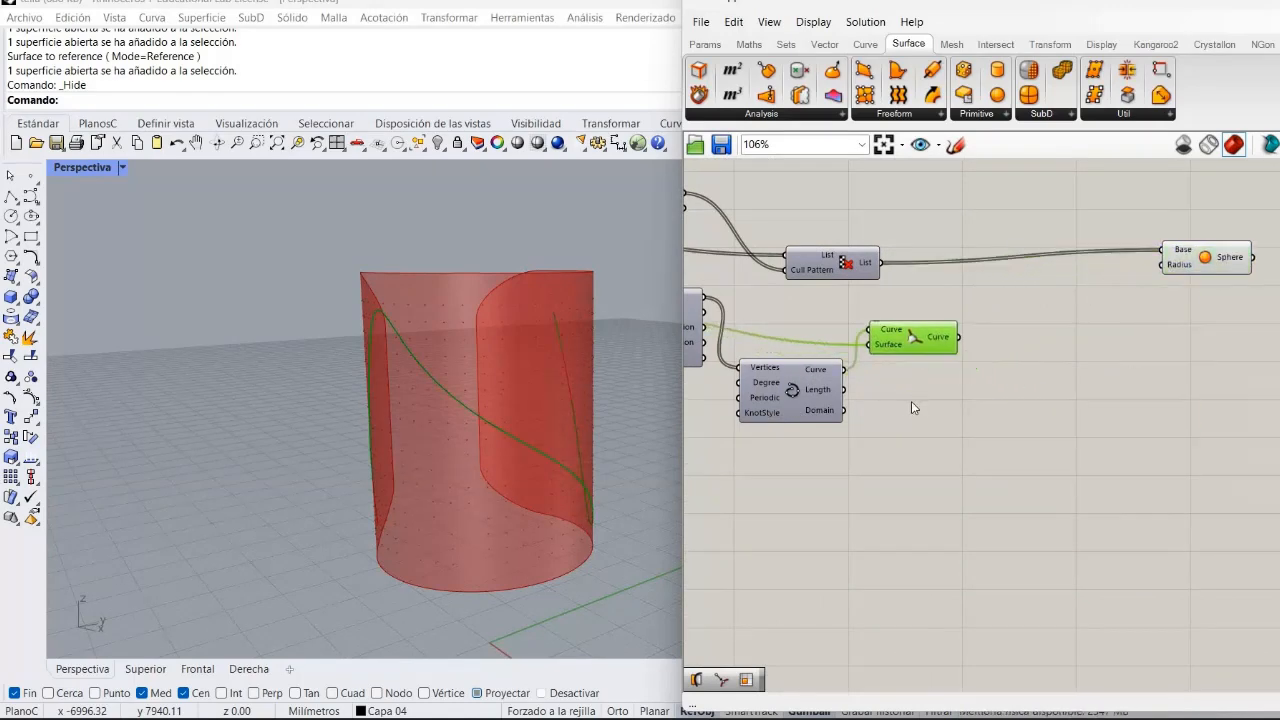
left_click(919, 402)
right_click_drag(890, 413, 855, 387)
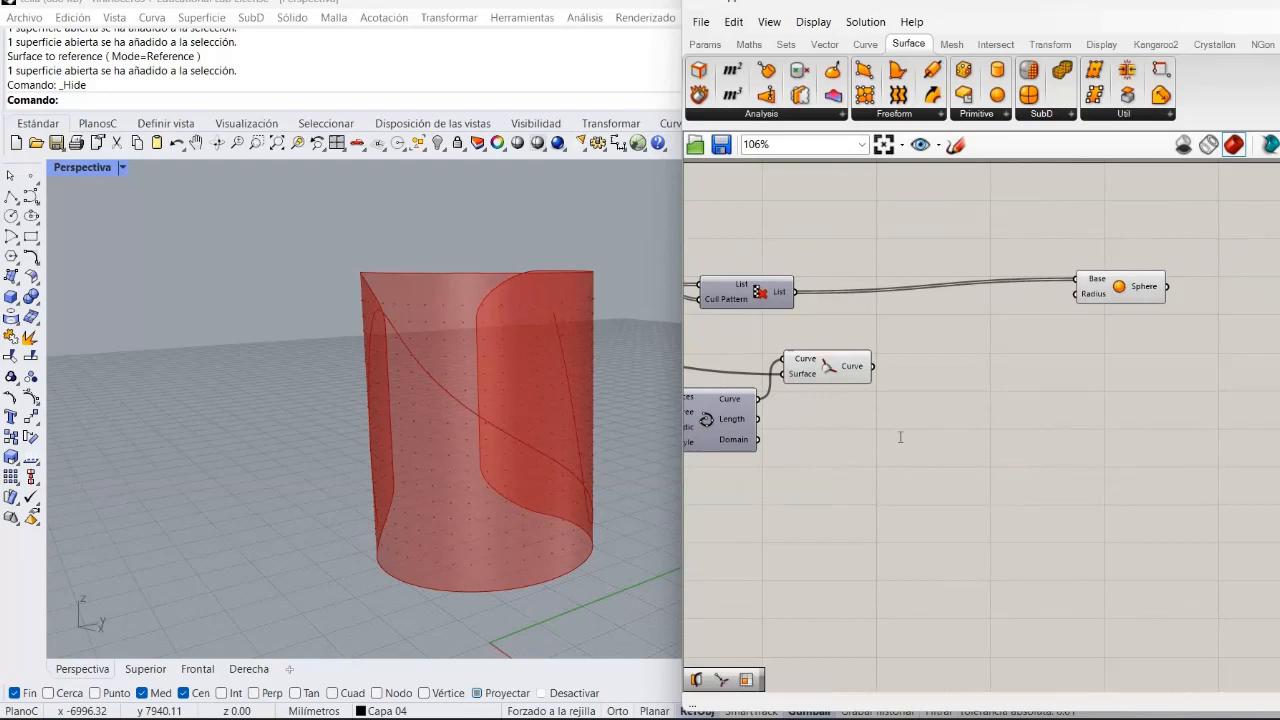
Add a Curve Closest Point component, feeding it the culled points and the pulled curve.
double_click(900, 437)
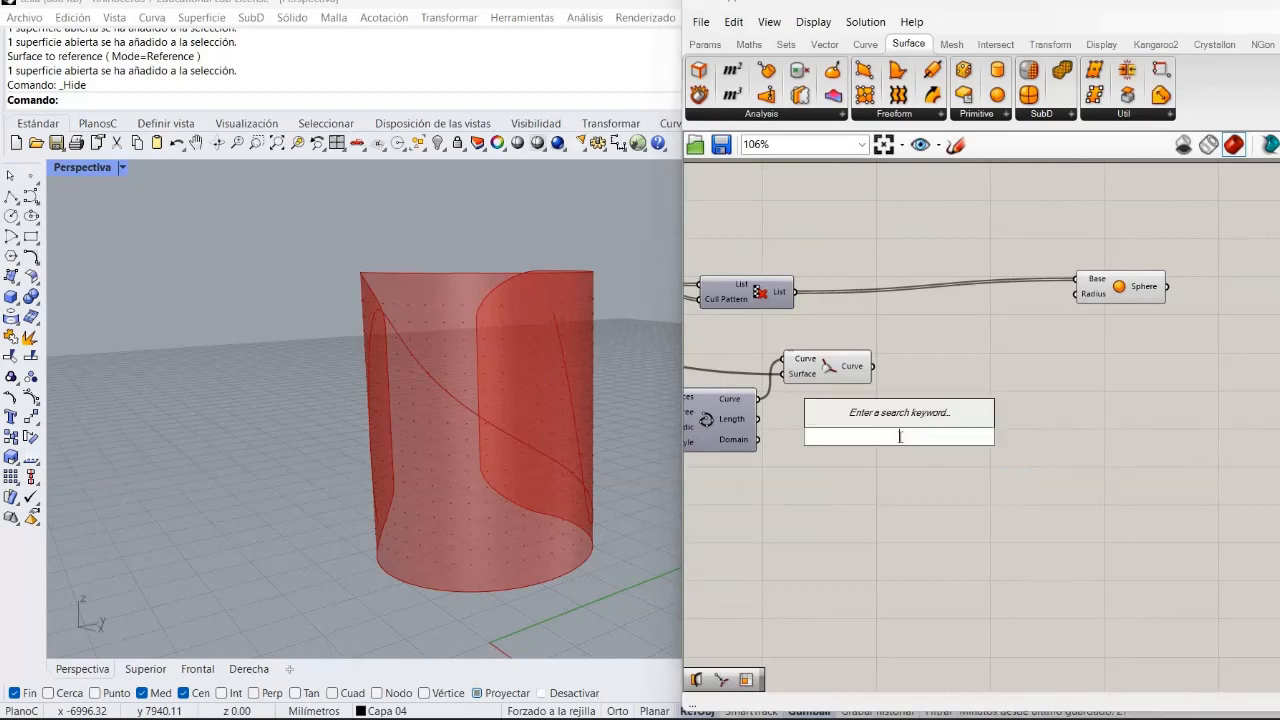
type("curv")
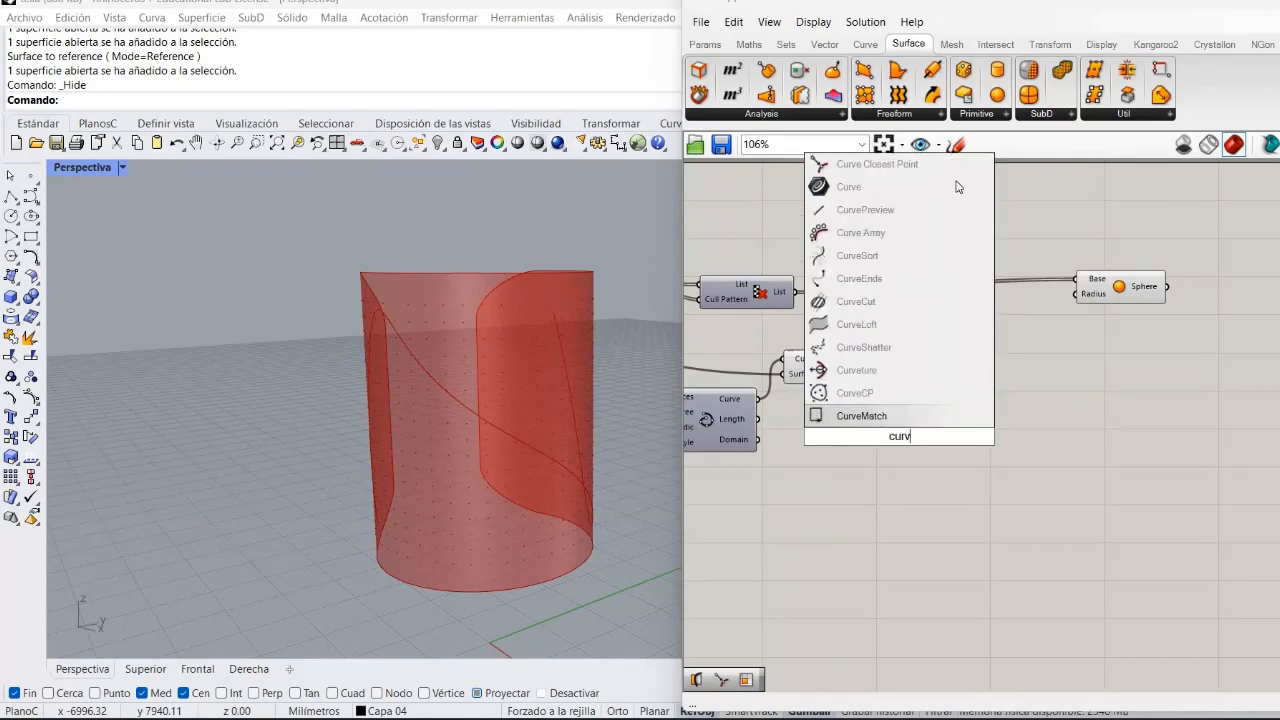
left_click(886, 164)
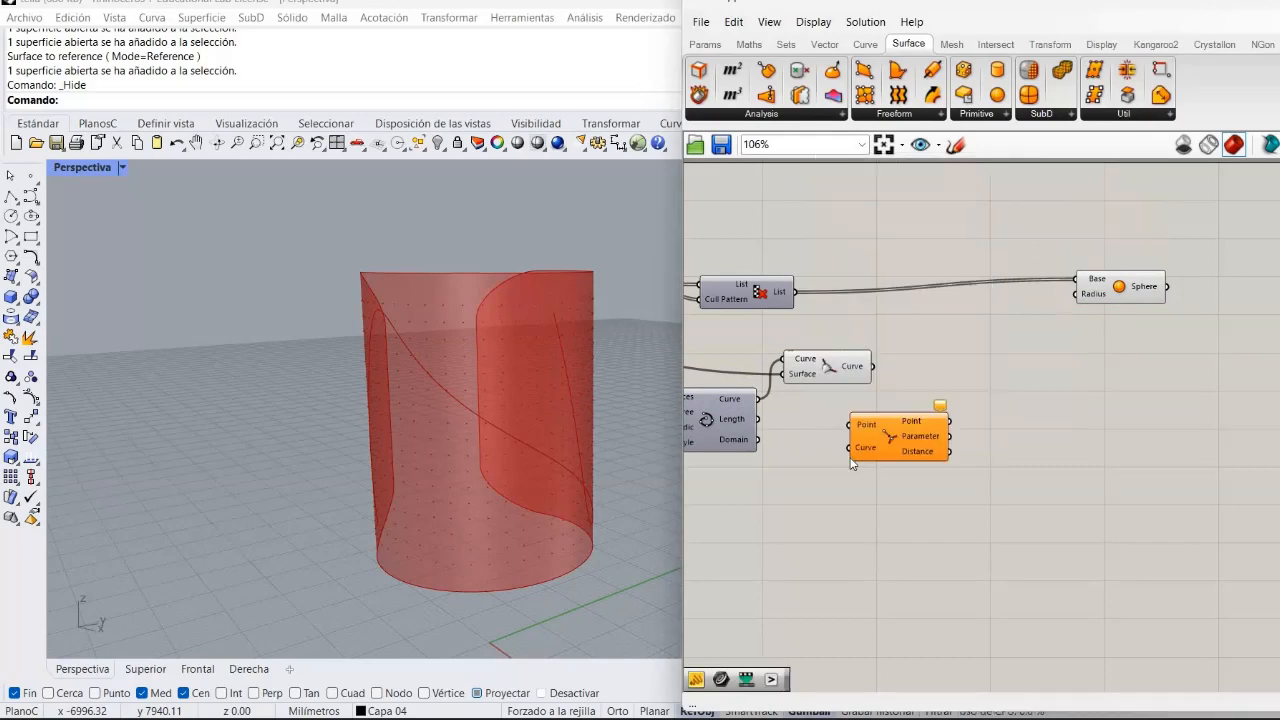
left_click_drag(898, 436, 963, 359)
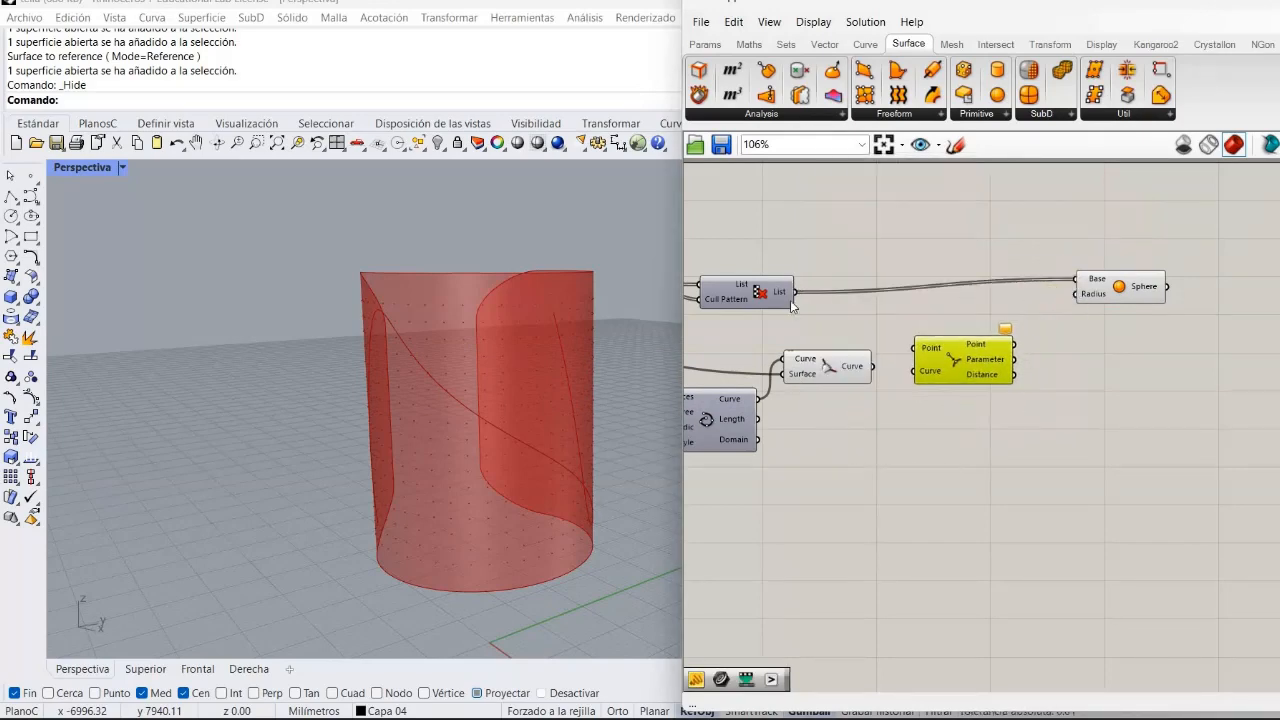
left_click_drag(800, 293, 914, 371)
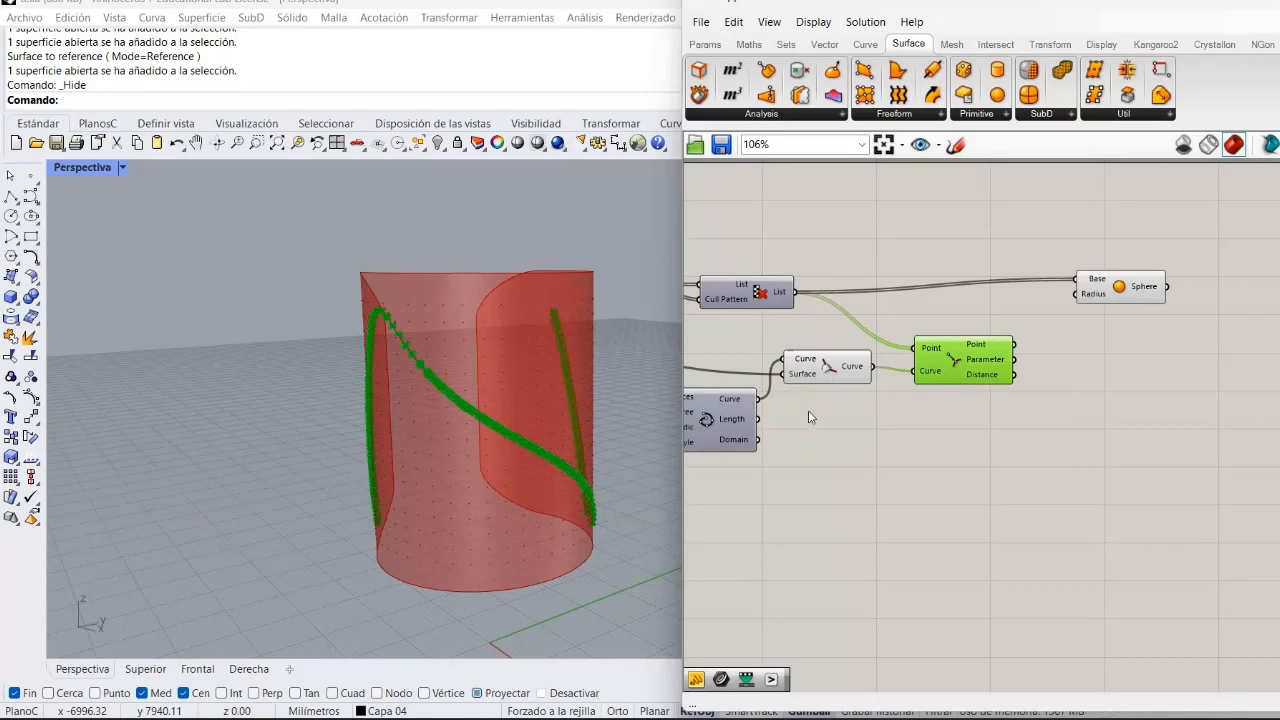
left_click_drag(828, 366, 818, 406)
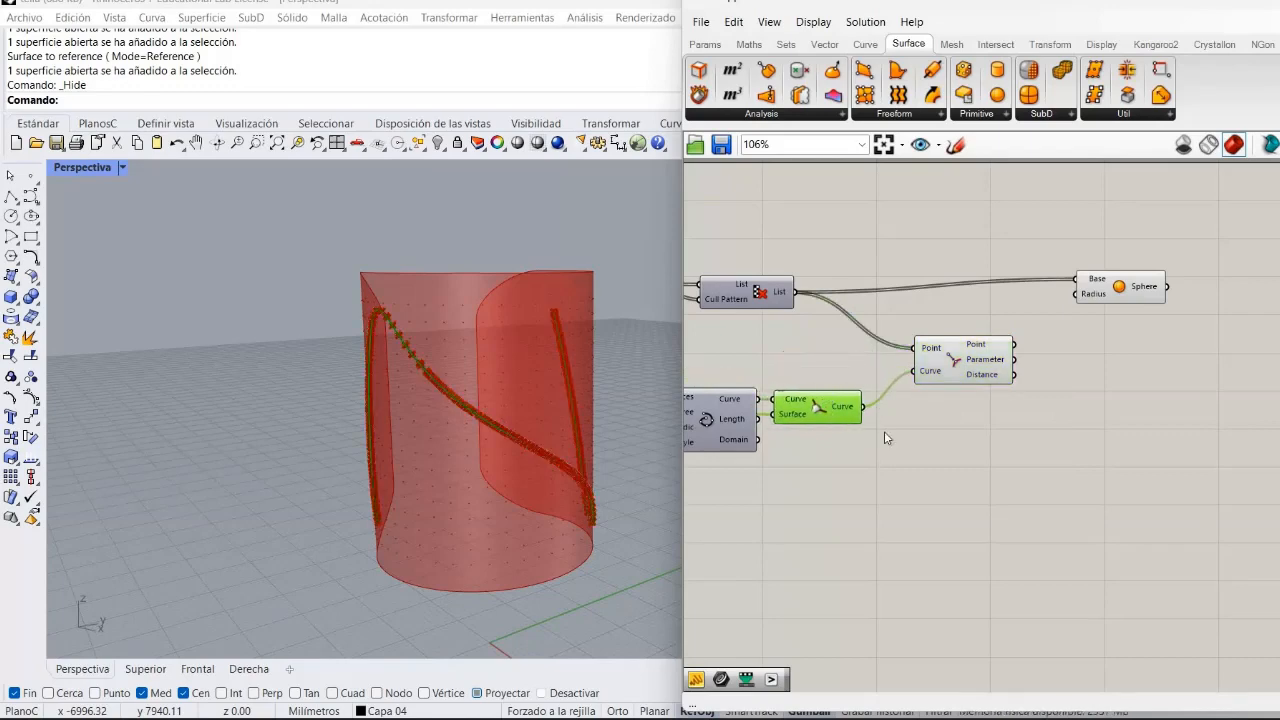
left_click(981, 398)
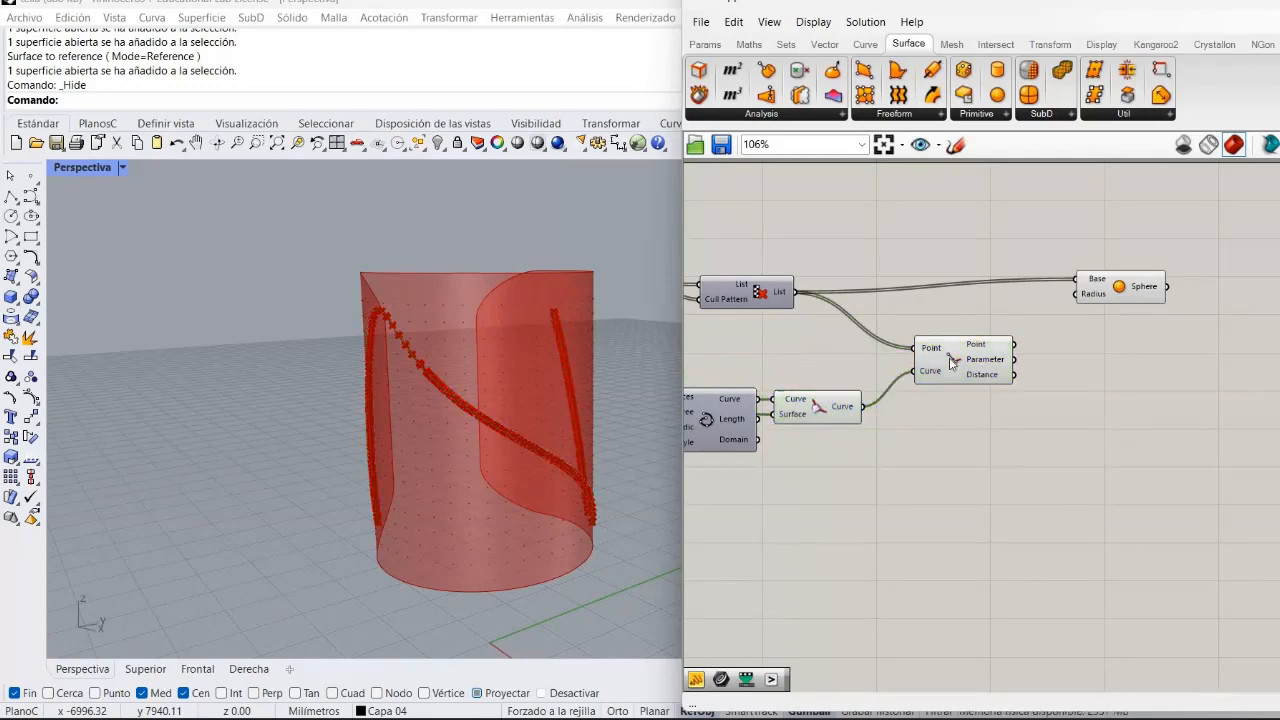
left_click_drag(950, 362, 918, 354)
left_click_drag(1153, 278, 1221, 244)
left_click(995, 463)
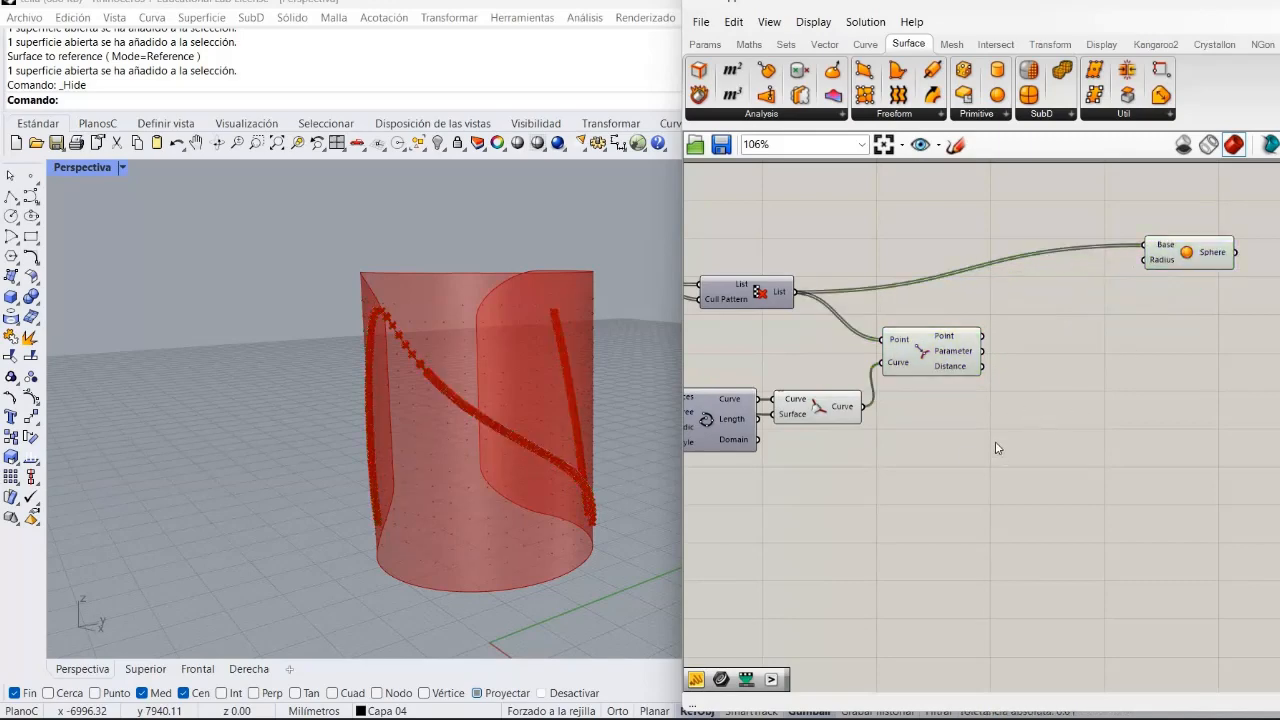
Add a Remap Numbers component beside Curve Closest Point.
double_click(996, 441)
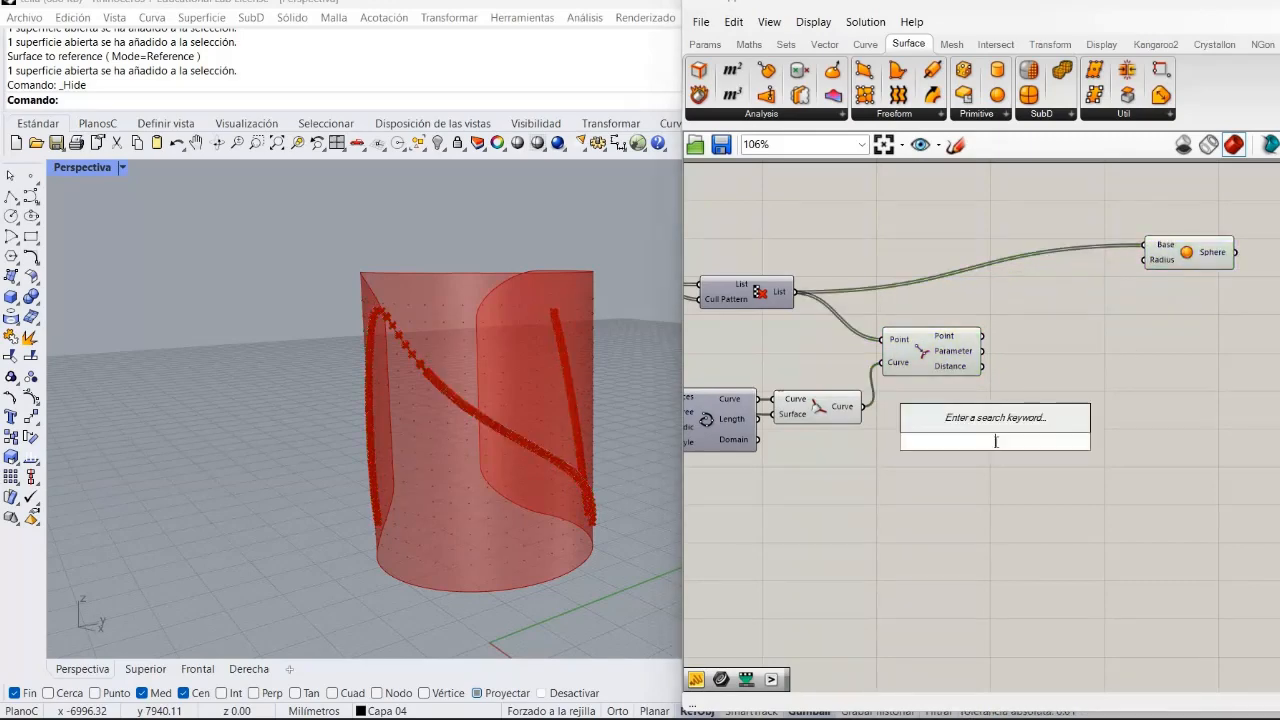
type("rem")
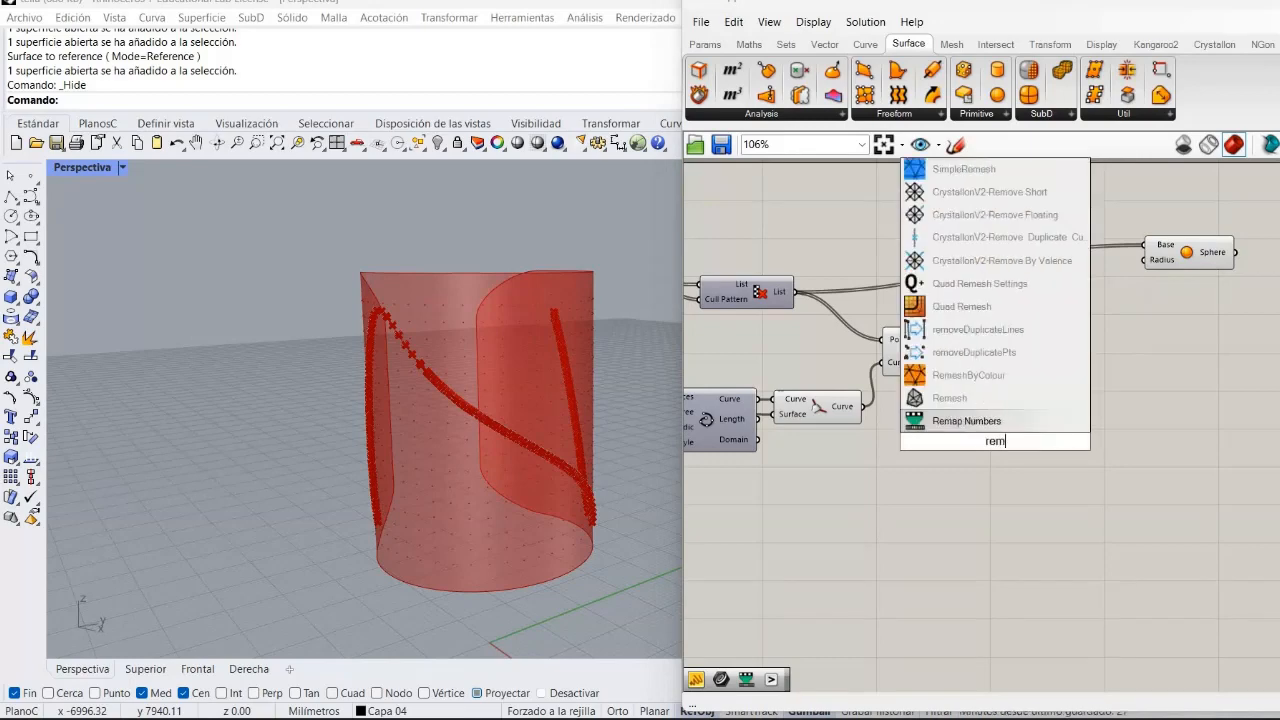
left_click(995, 431)
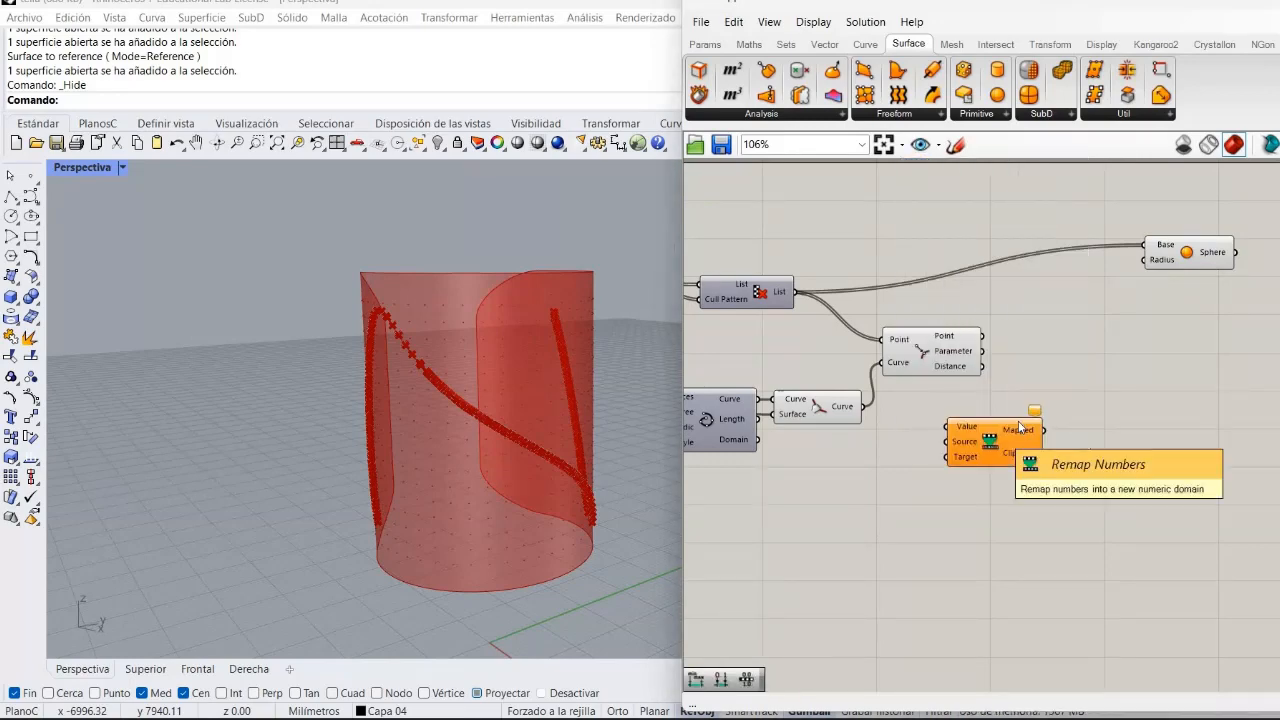
left_click_drag(995, 435, 1068, 362)
Add a Bounds component and wire the closest-point Distance into Remap Value and Bounds, and Bounds into Source.
left_click(687, 648)
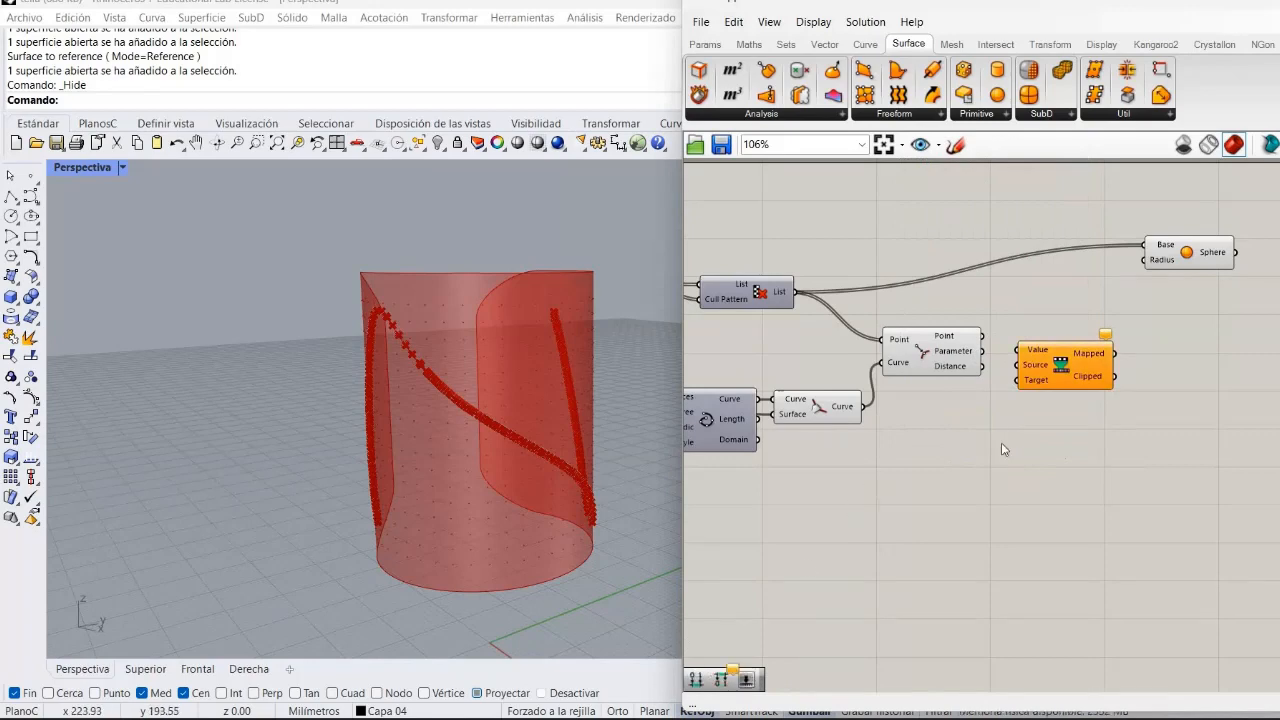
right_click_drag(728, 625, 773, 540)
left_click_drag(735, 600, 1088, 356)
right_click_drag(1012, 492, 812, 639)
left_click_drag(870, 446, 935, 437)
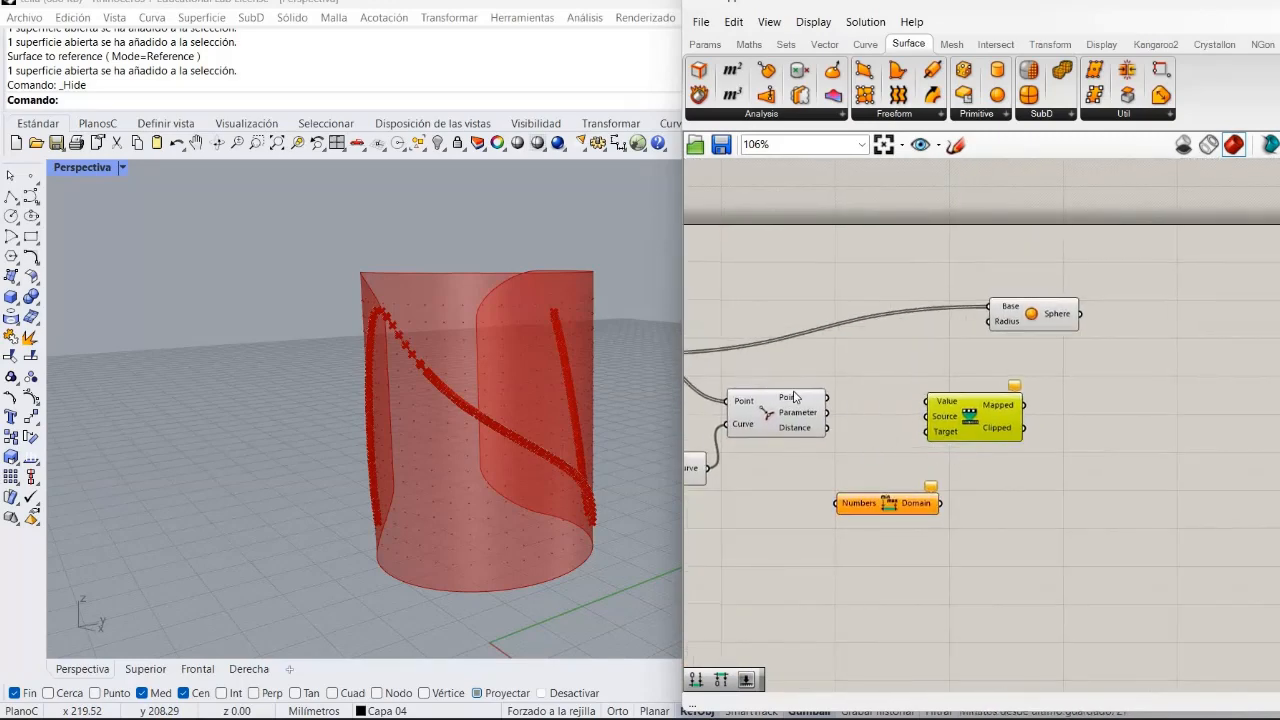
mouse_move(822, 398)
left_click_drag(912, 398, 925, 401)
left_click_drag(827, 517, 865, 470)
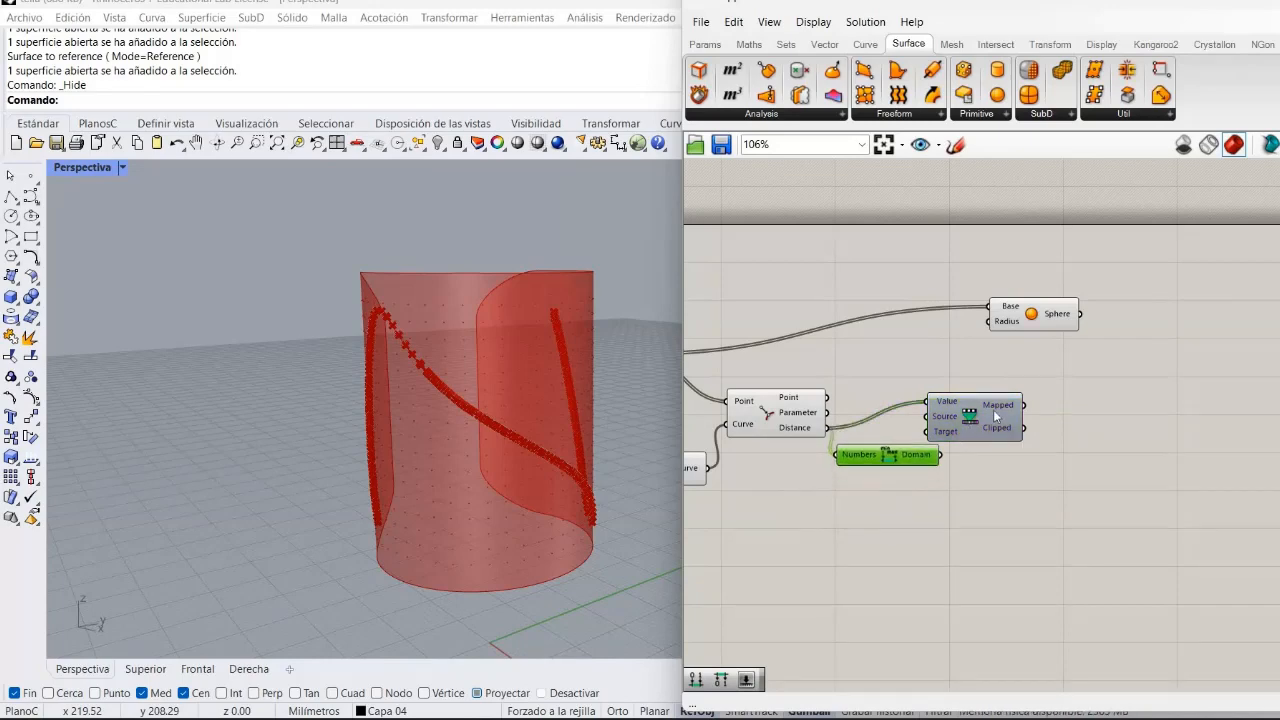
left_click_drag(939, 437, 1008, 412)
Add a Construct Domain component and wire its output into the Remap Numbers Target.
left_click(958, 498)
left_click_drag(690, 686, 913, 529)
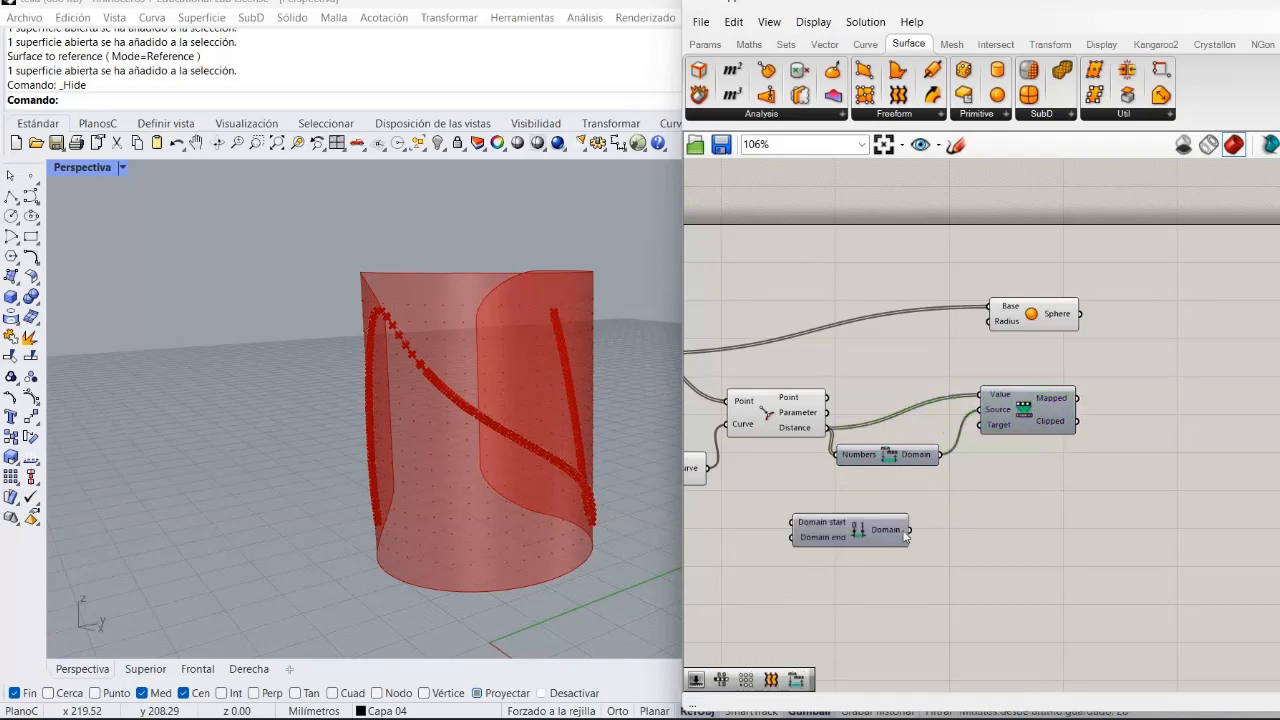
left_click_drag(974, 447, 980, 426)
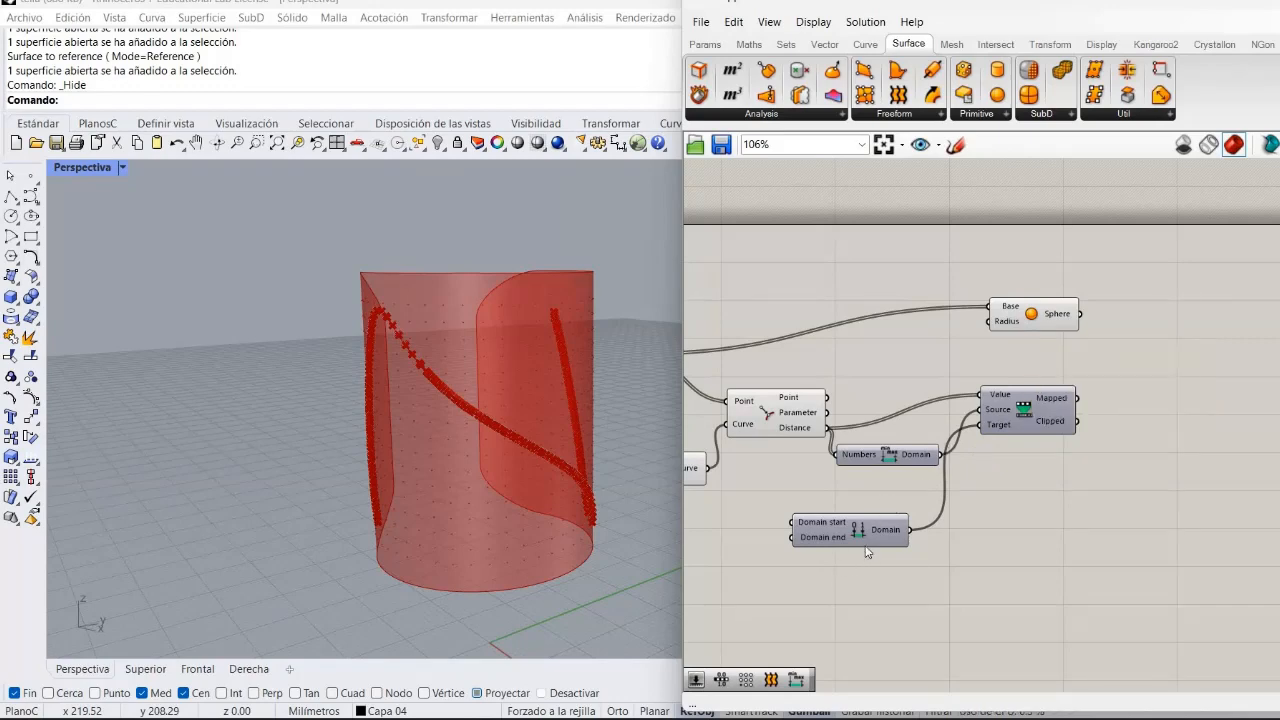
left_click_drag(858, 530, 900, 498)
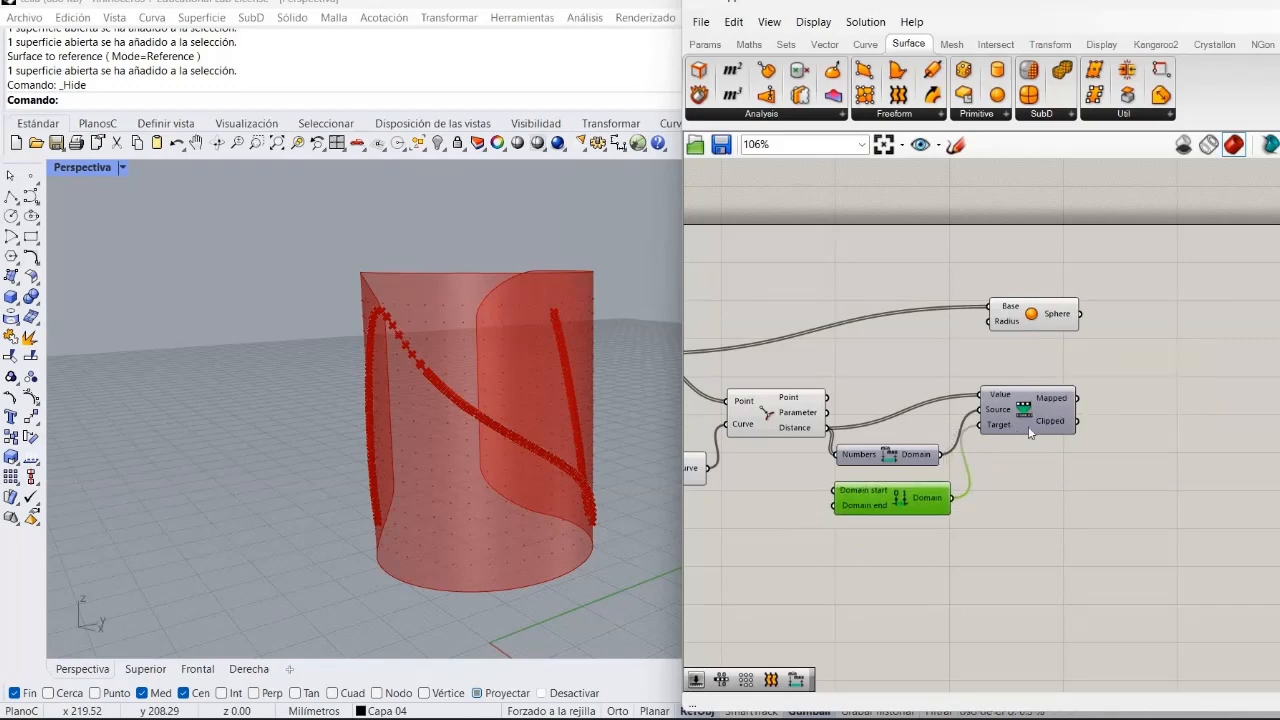
left_click_drag(1028, 426, 1048, 422)
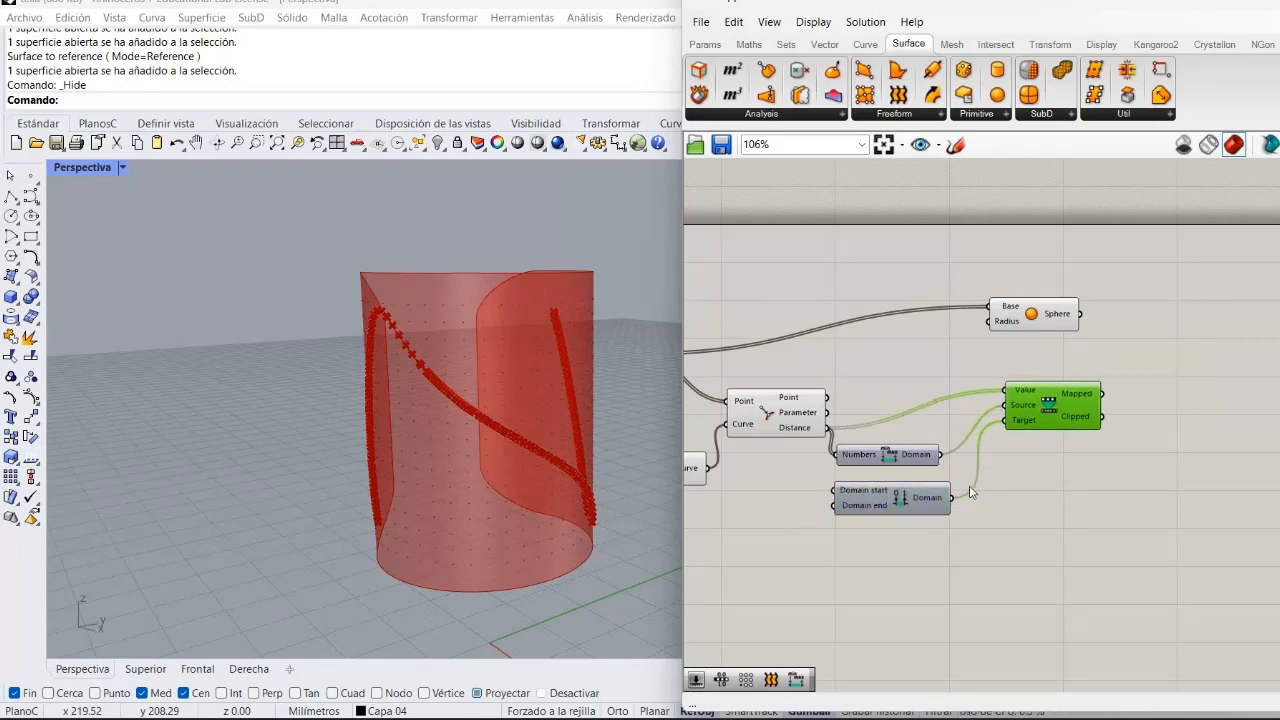
Create a number slider defined as 1..20.00 at the Construct Domain inputs.
double_click(778, 496)
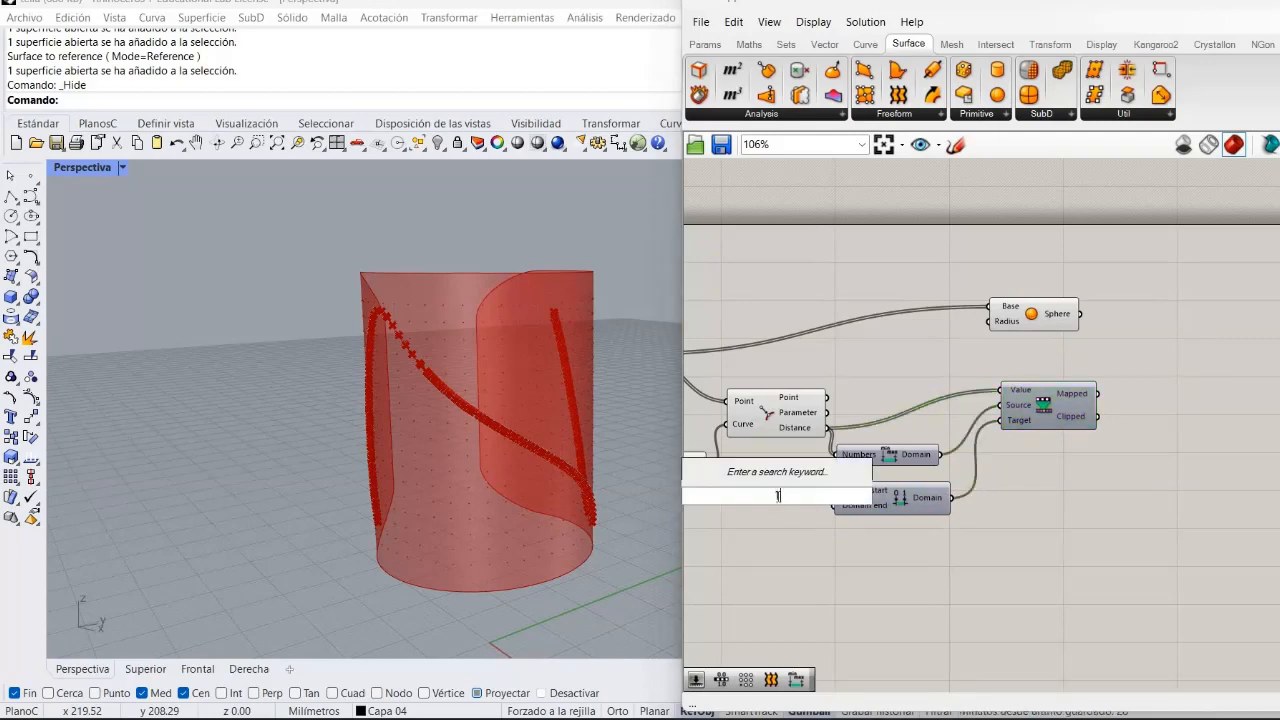
type("1")
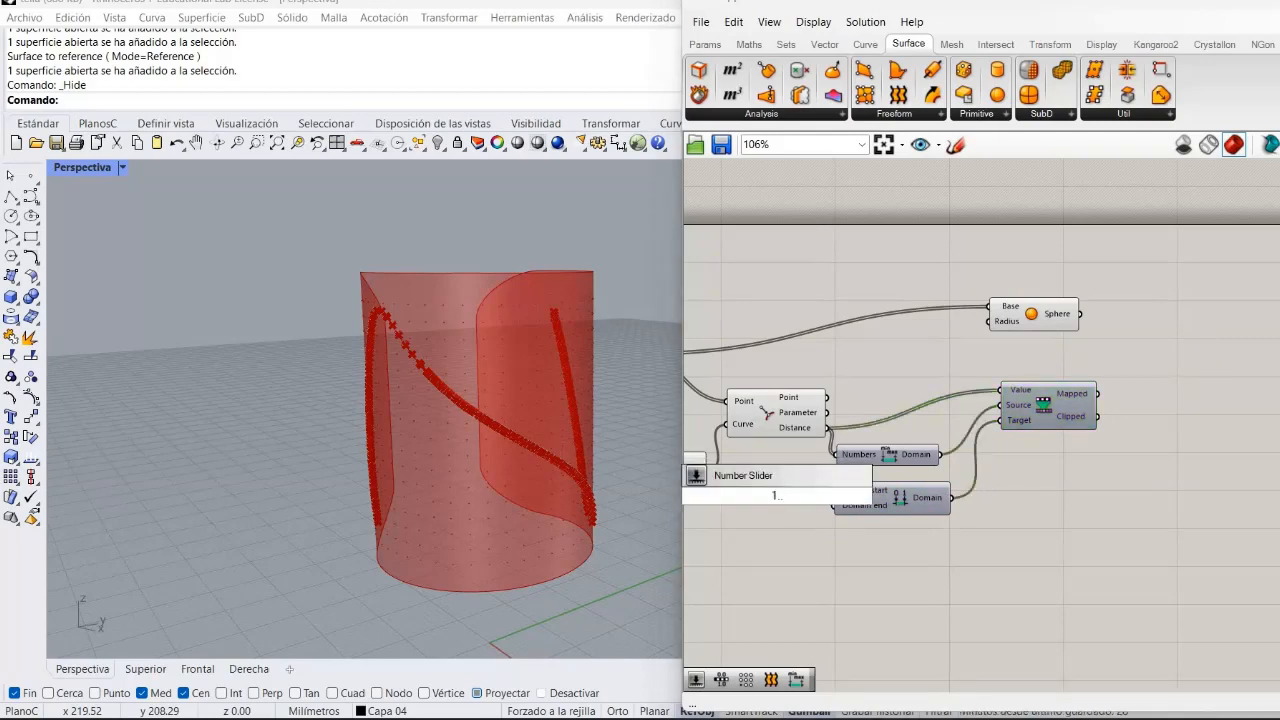
type("..20.00")
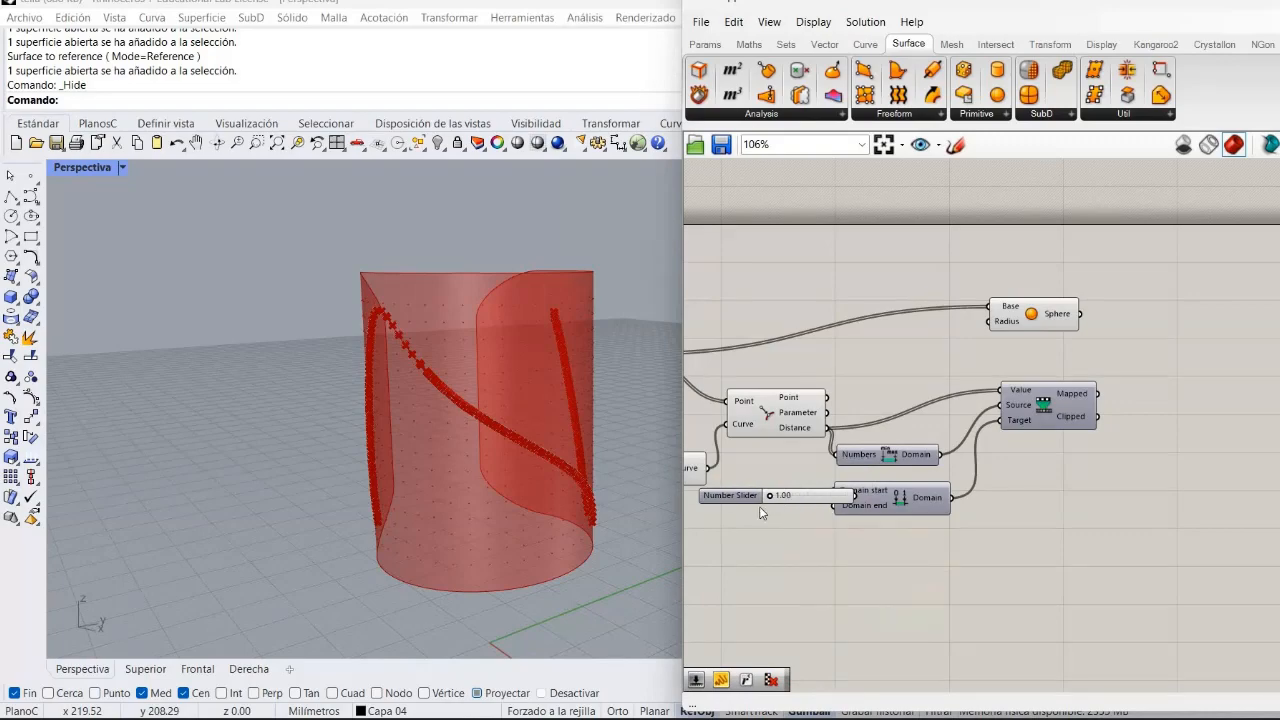
key("Return")
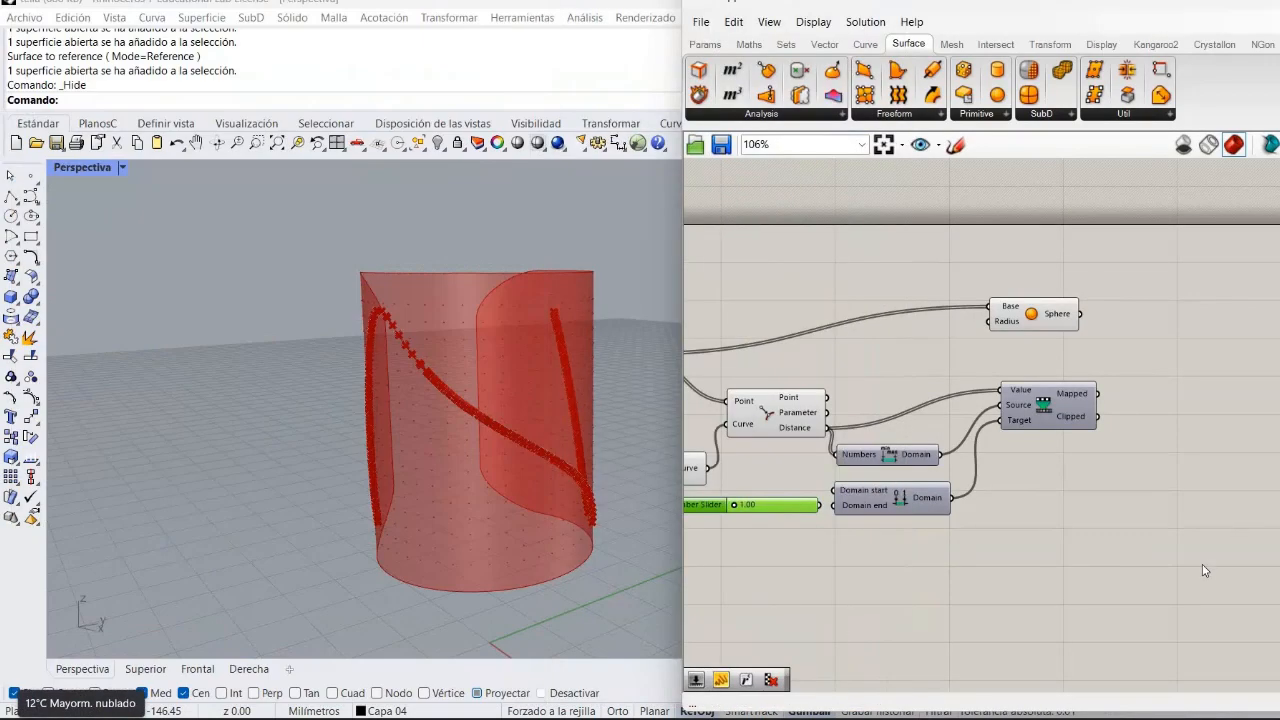
left_click(944, 600)
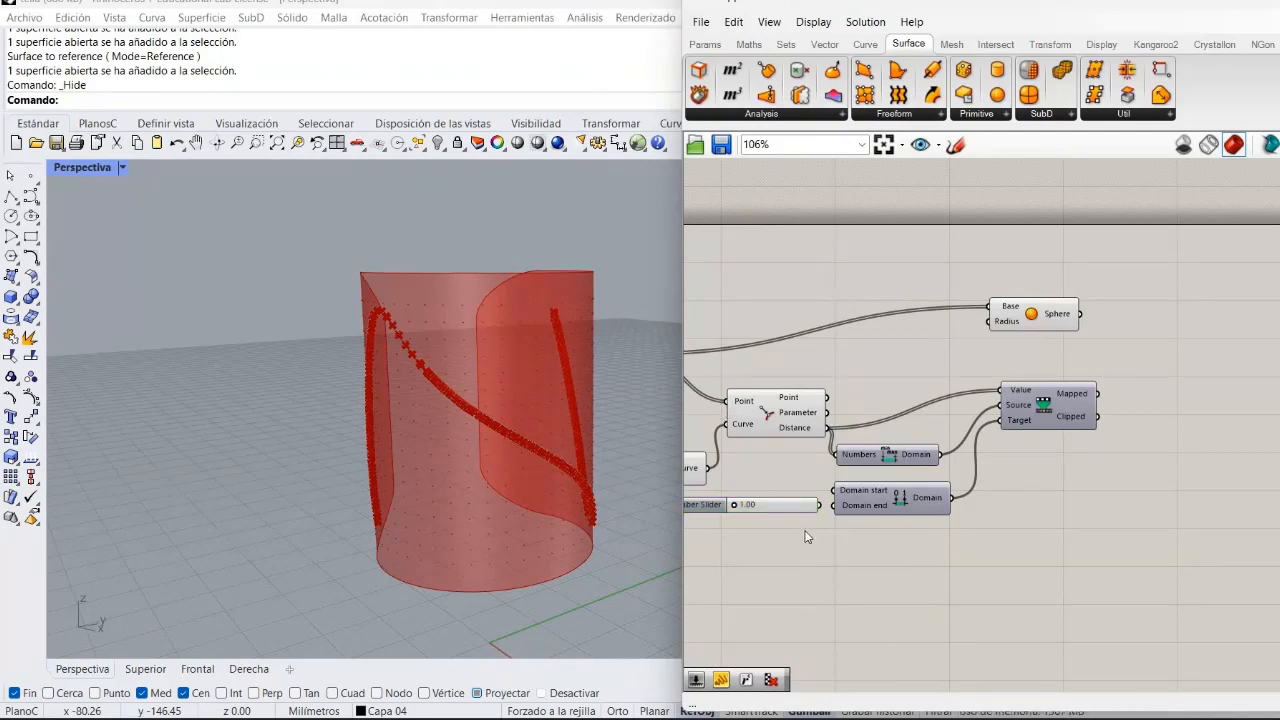
Paste a copy of the slider wired into Domain start and set the Domain end slider to about 9.23.
left_click(710, 504)
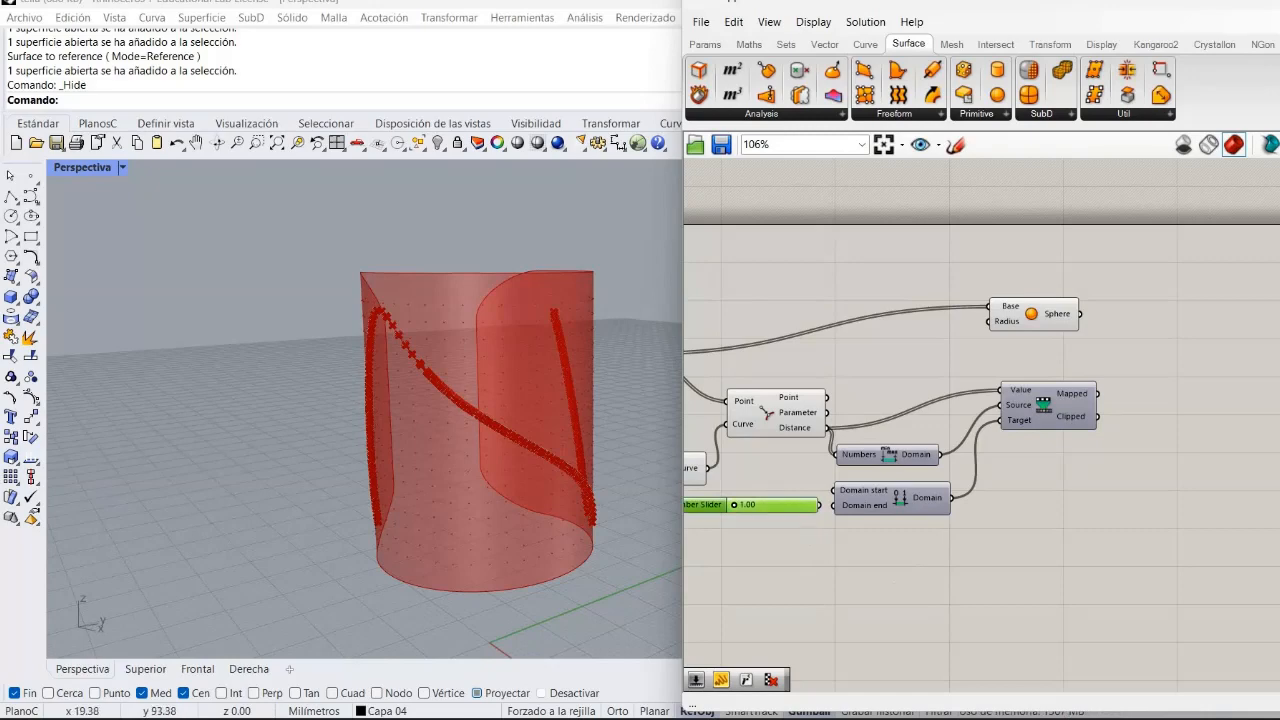
key("ctrl+v")
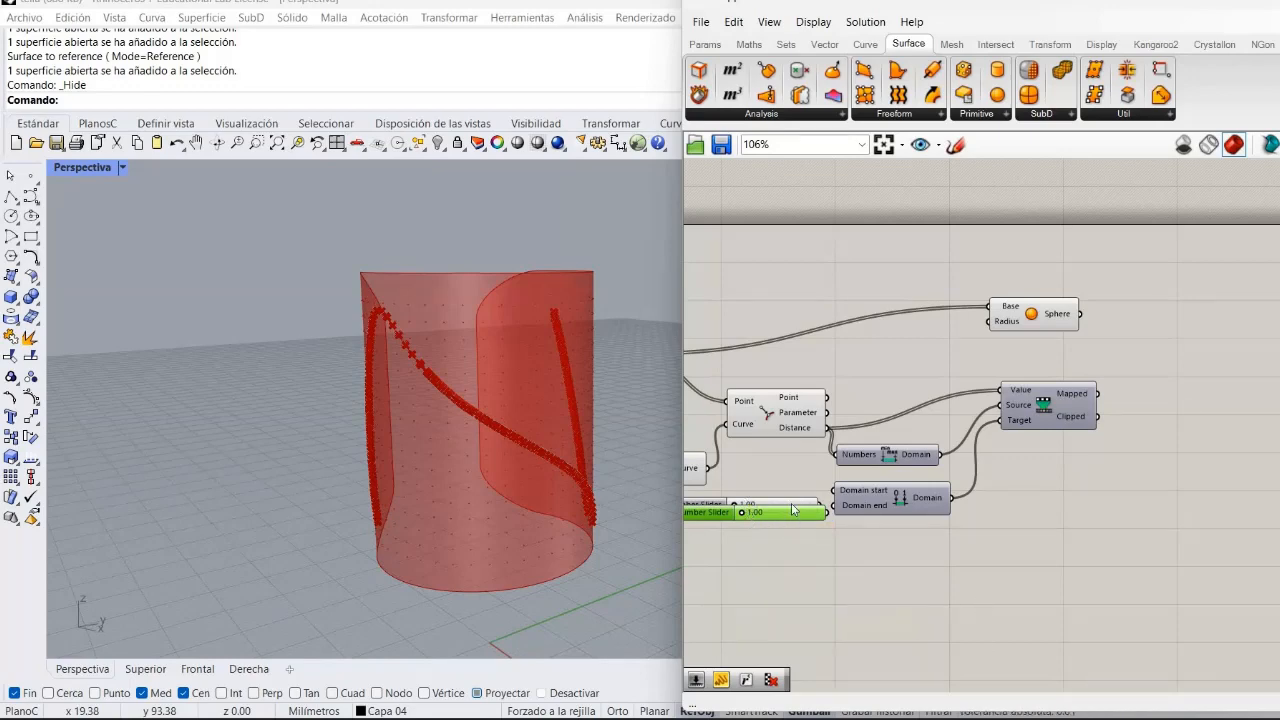
left_click_drag(778, 507, 757, 472)
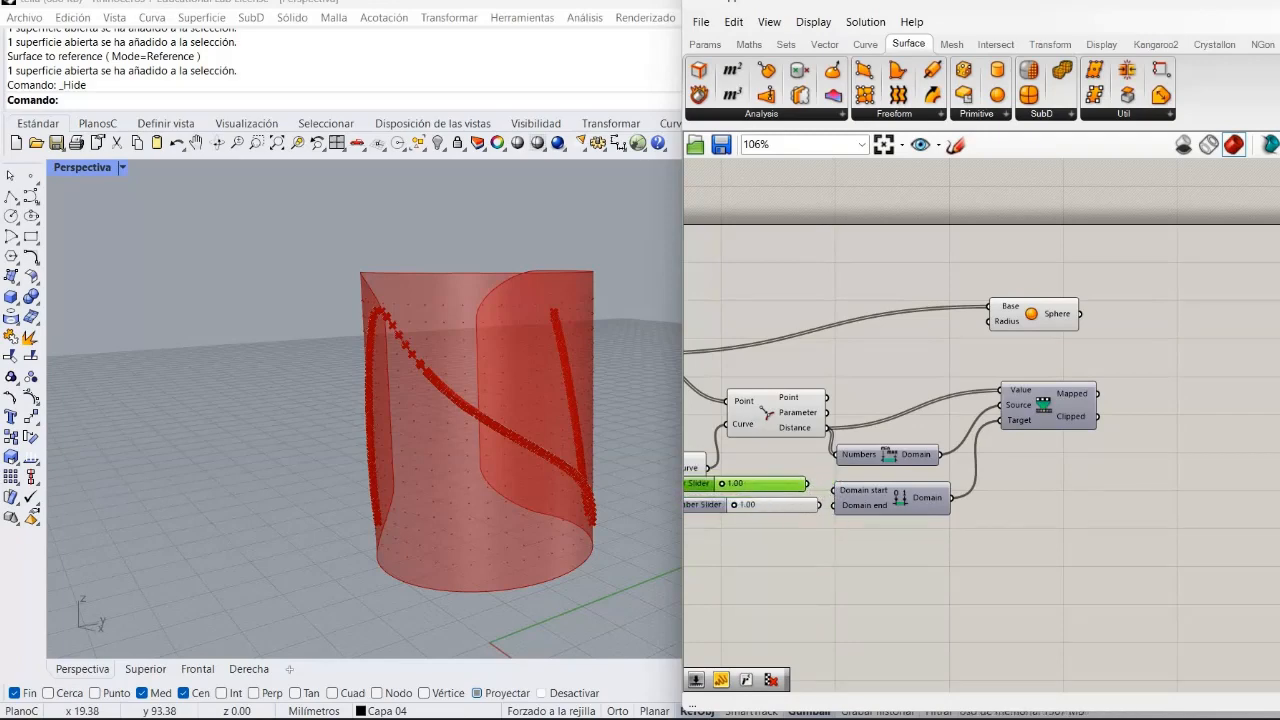
left_click_drag(807, 483, 836, 507)
left_click_drag(734, 506, 765, 506)
Turn off the preview of the Curve Closest Point component.
right_click(766, 421)
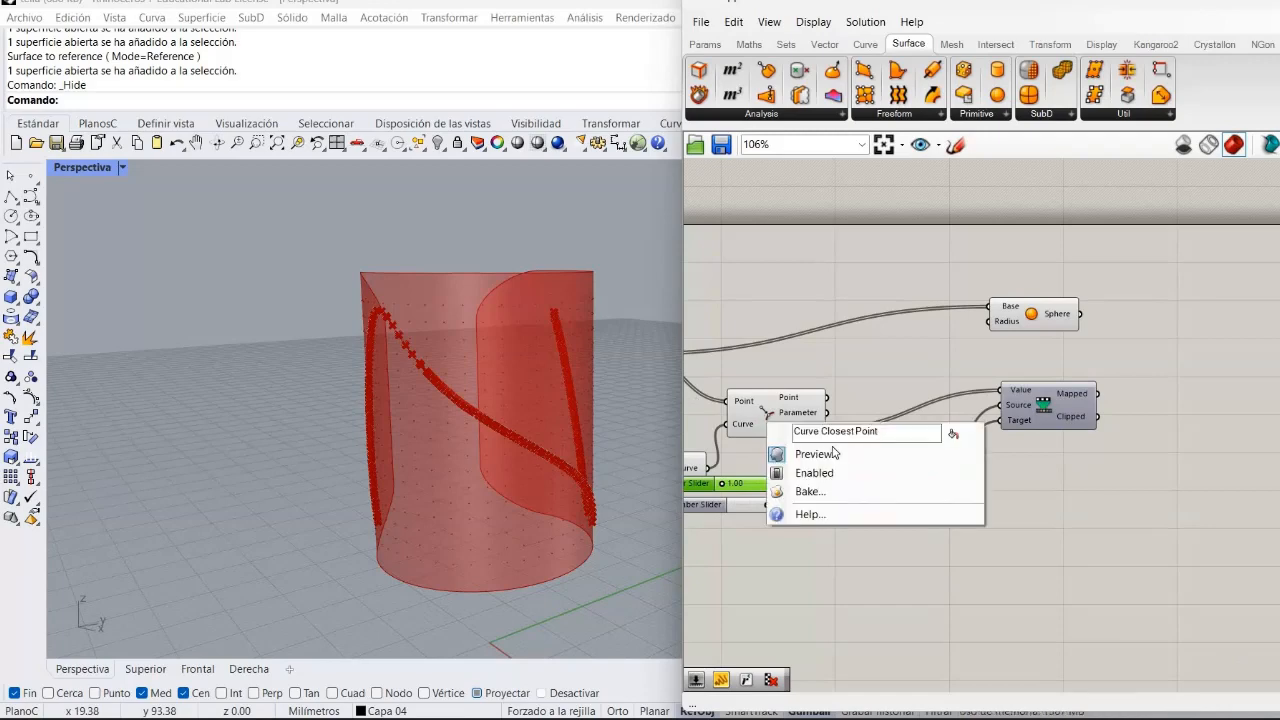
key("Return")
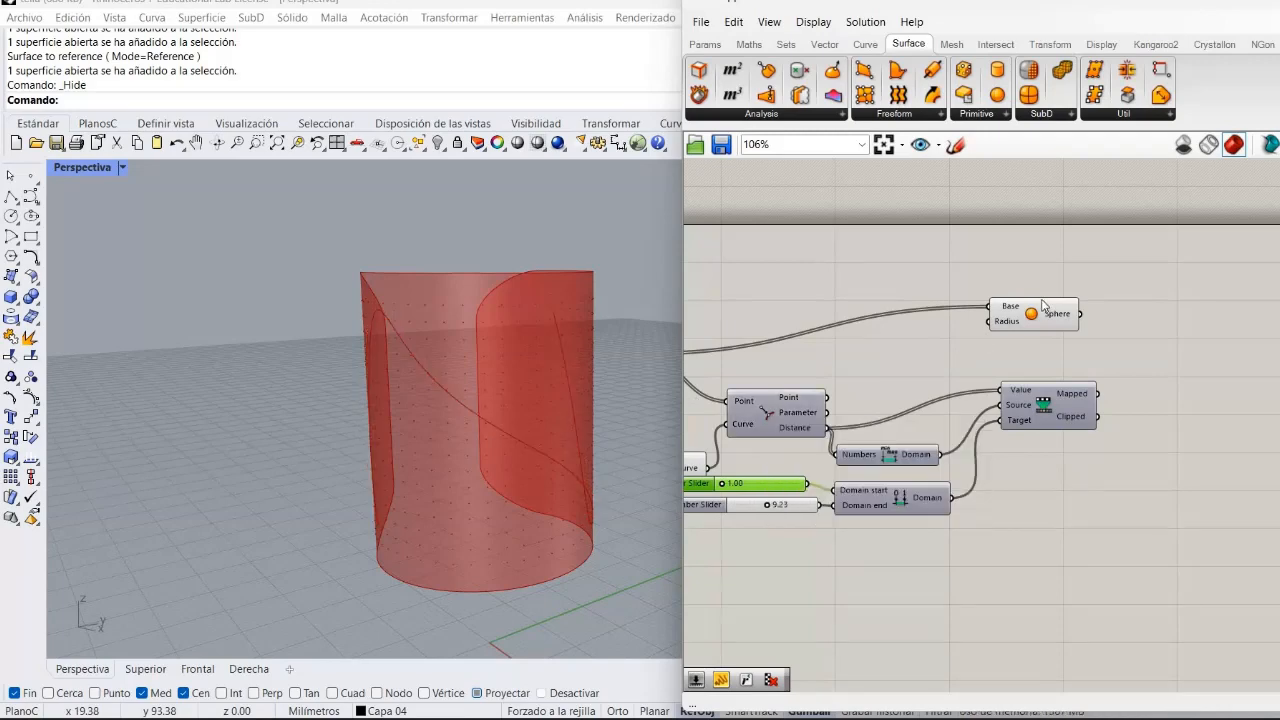
Connect the remapped values to the Sphere component's Radius input.
left_click_drag(1060, 310, 1158, 300)
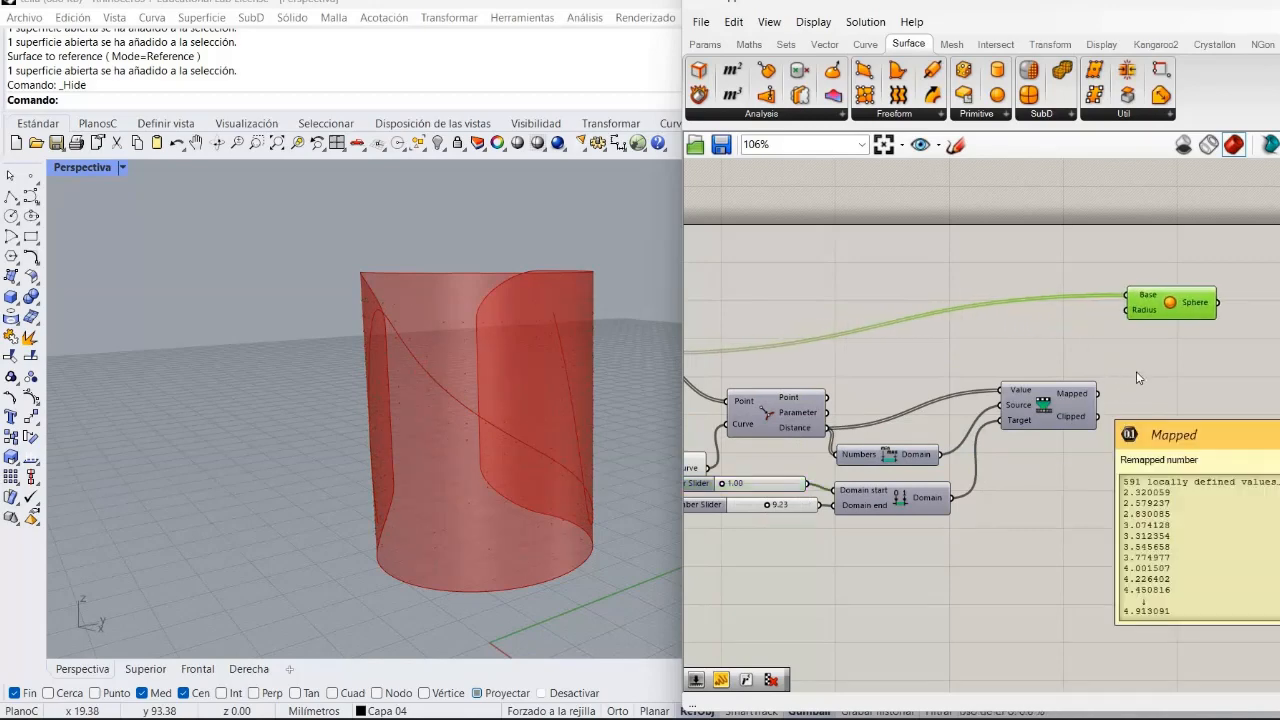
left_click(1099, 410)
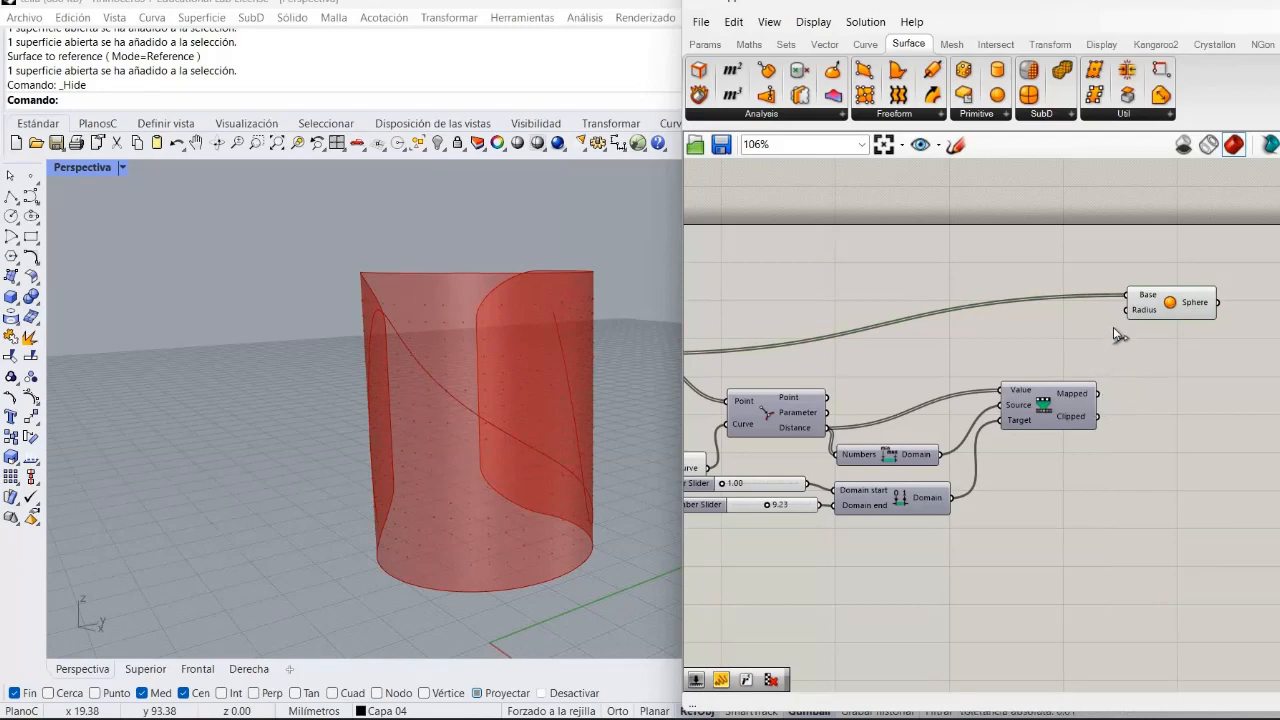
left_click_drag(1097, 393, 1127, 310)
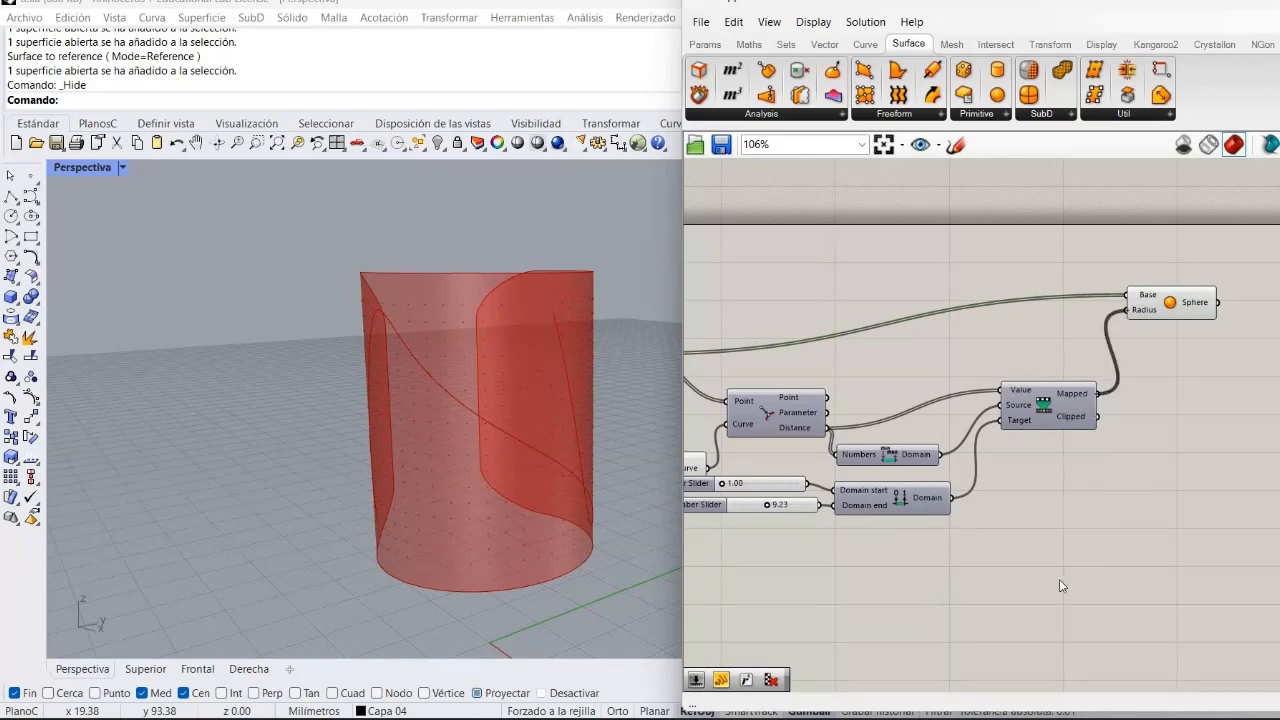
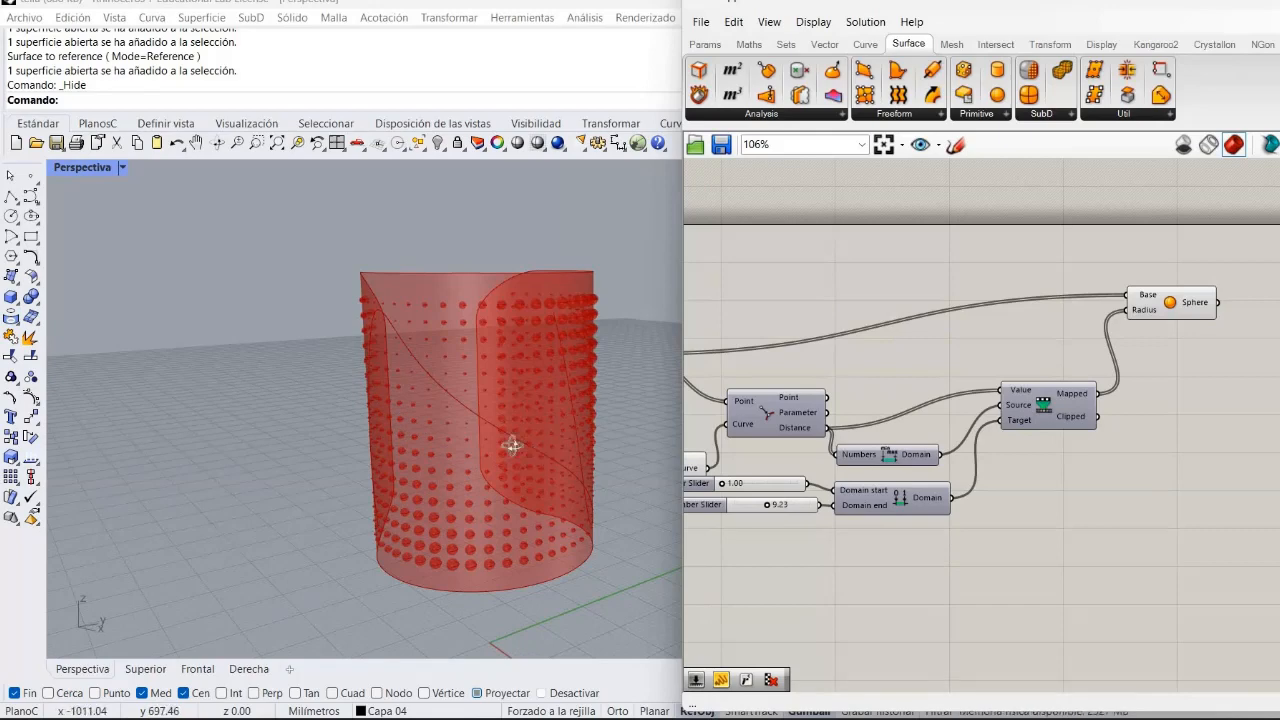
Orbit and zoom the viewport to inspect the spheres distributed over the bottle surface.
right_click_drag(512, 445, 404, 435)
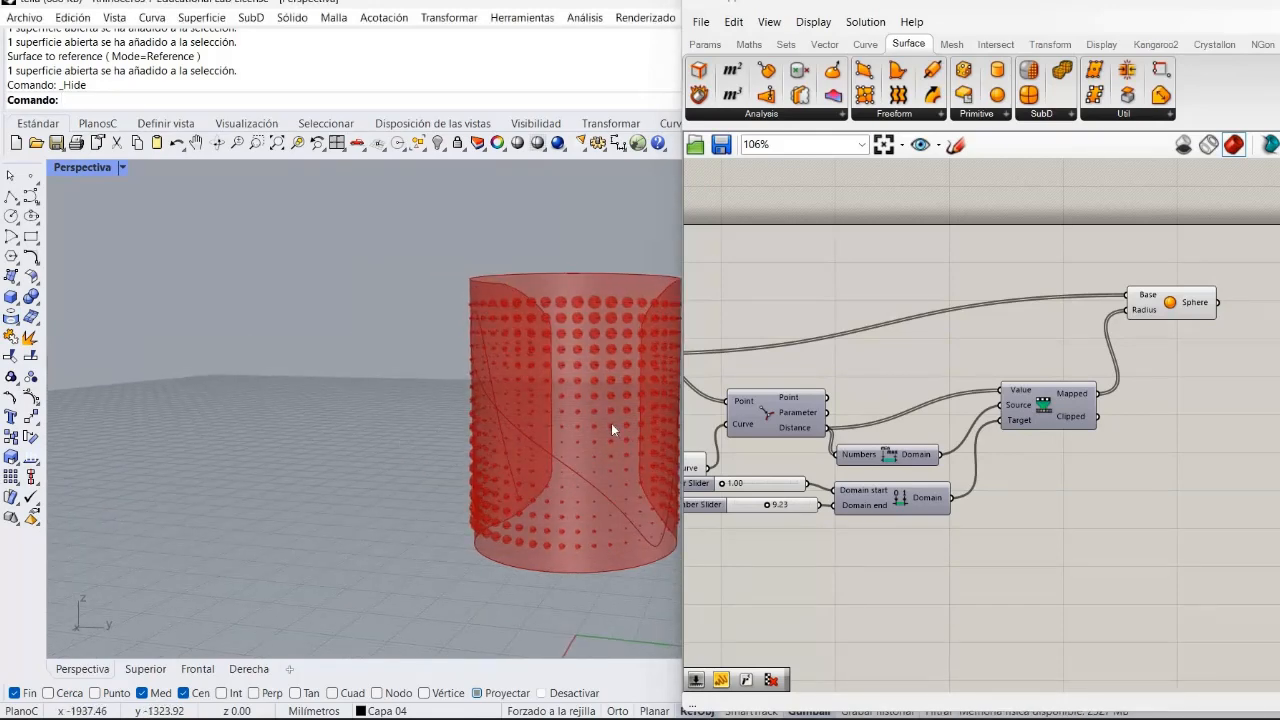
scroll(611, 424, "down", 5)
scroll(613, 430, "up", 7)
right_click_drag(563, 446, 400, 429)
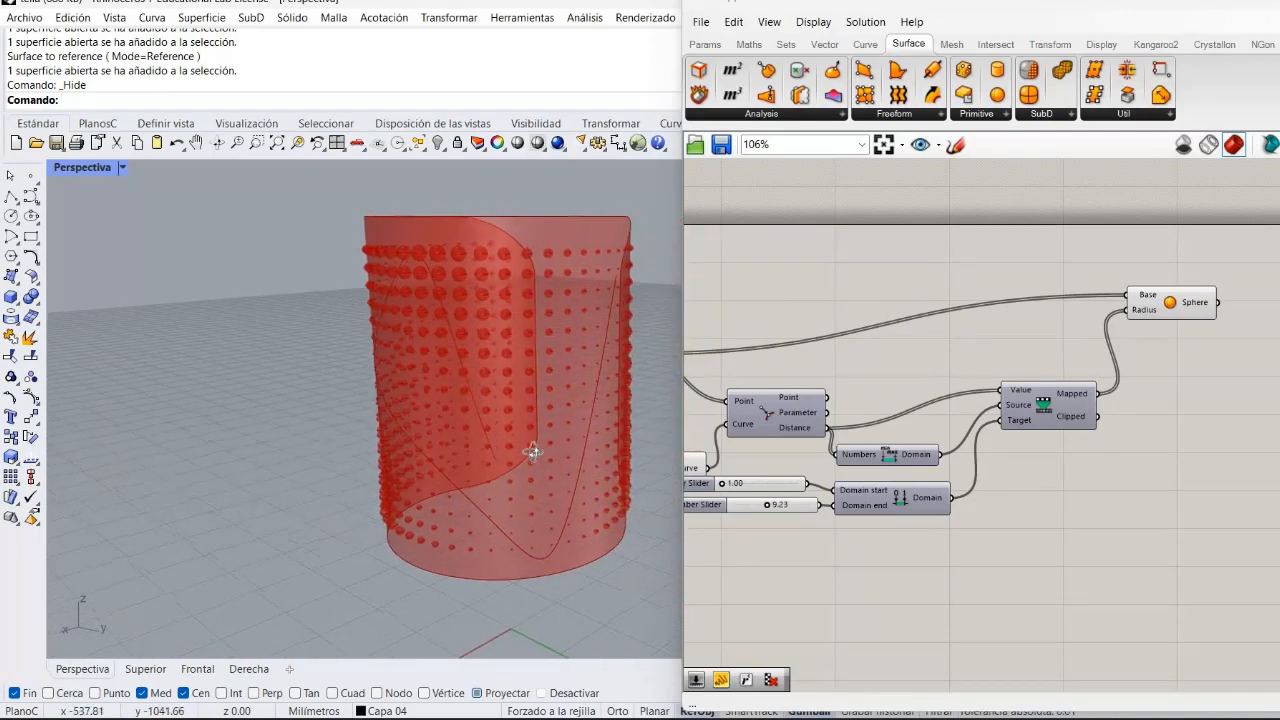
scroll(660, 412, "up", 6)
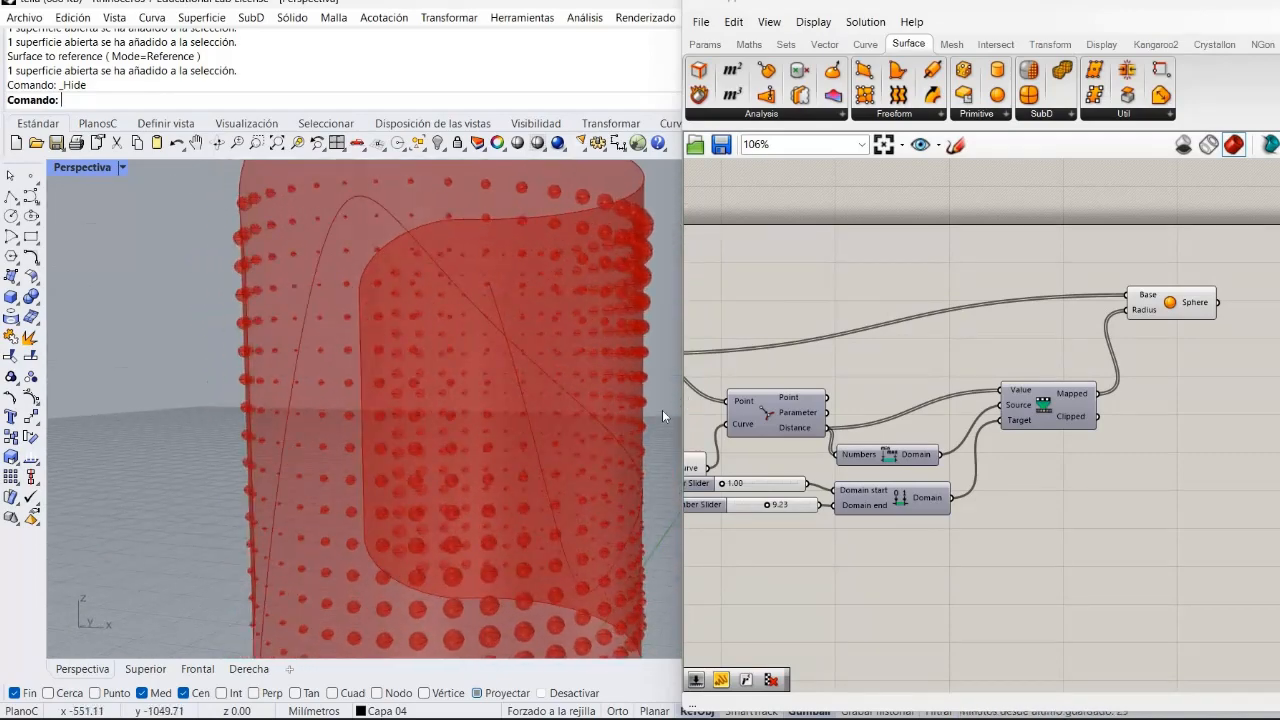
scroll(662, 410, "up", 3)
scroll(658, 411, "down", 8)
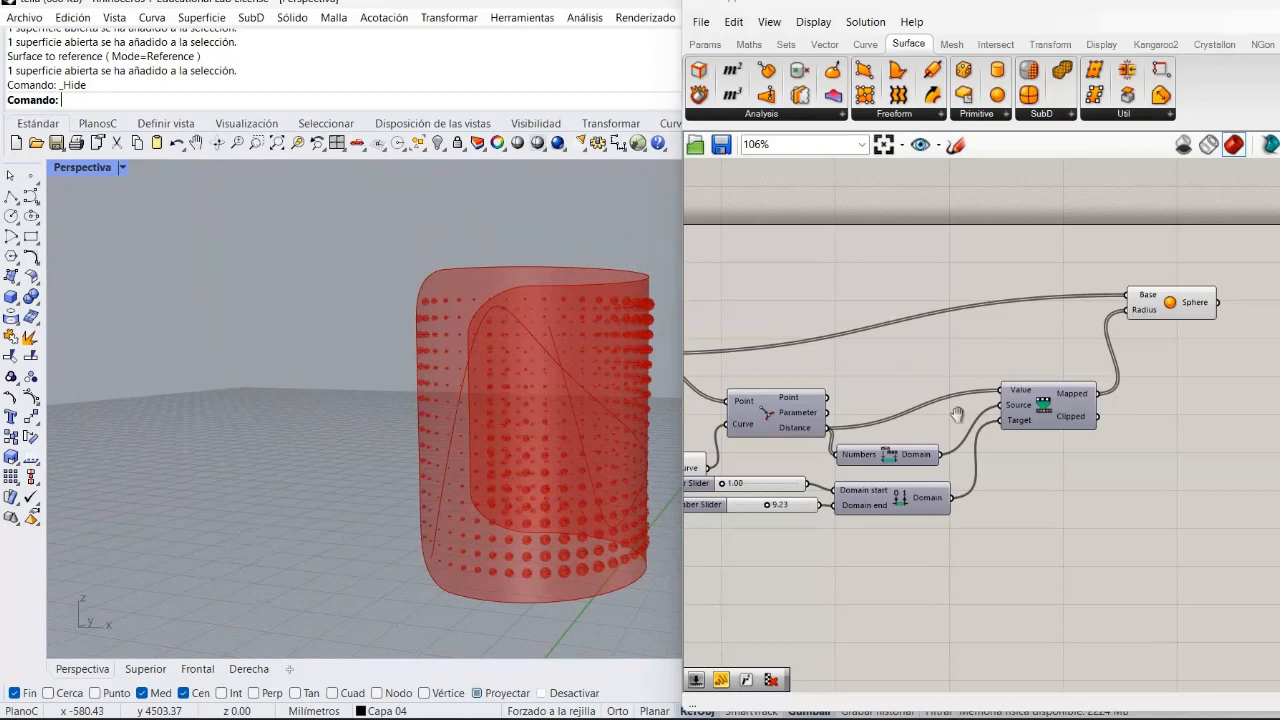
Add a Trim Solid component and connect the Sphere output to its Cutters input.
right_click_drag(953, 421, 893, 492)
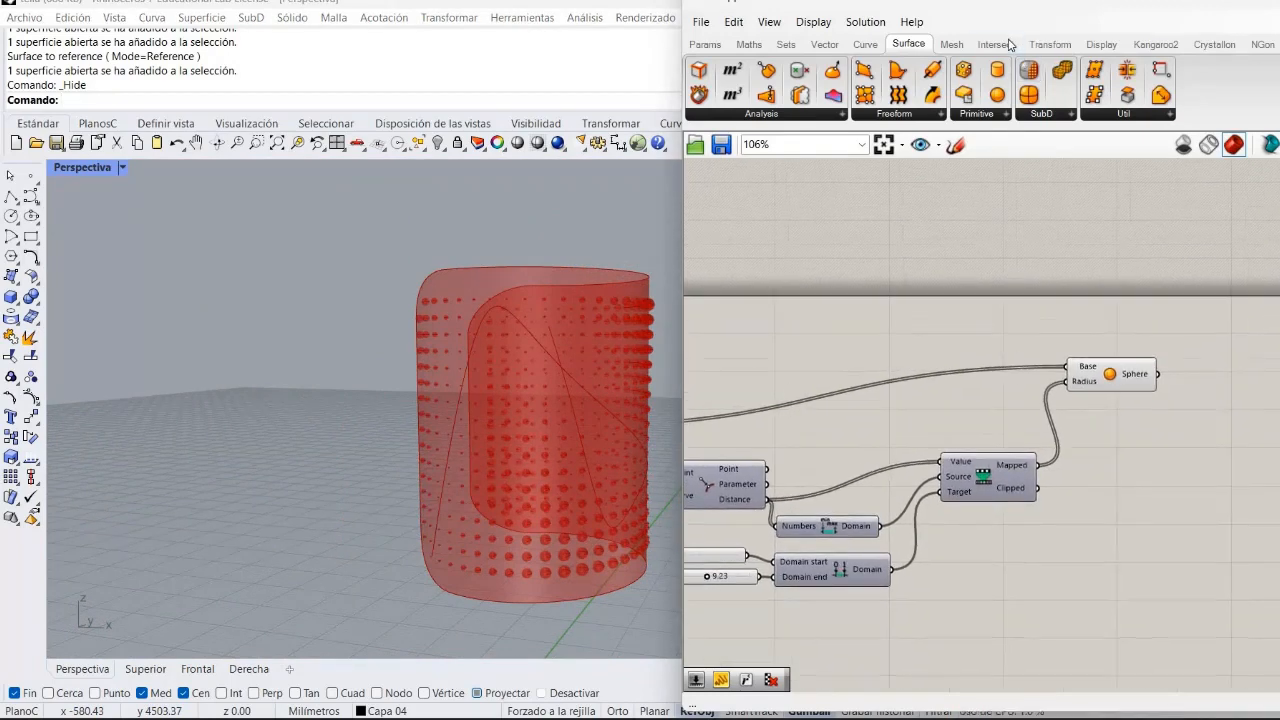
left_click(1010, 44)
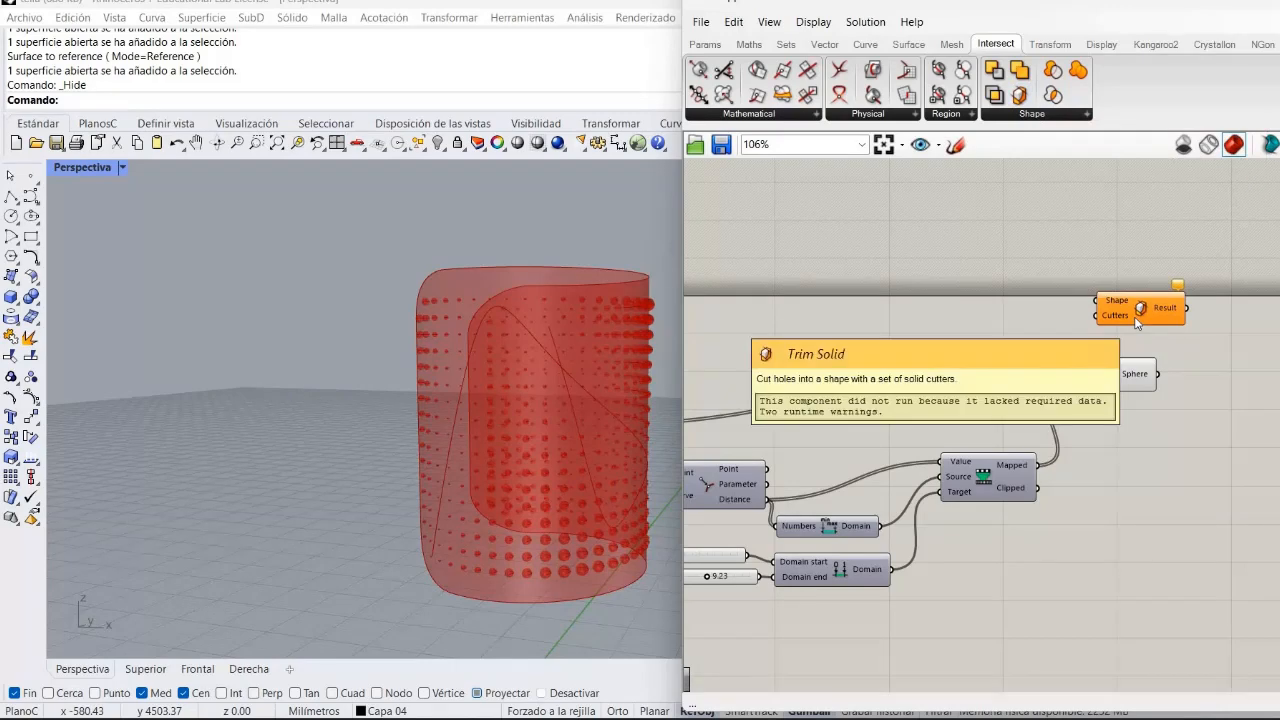
left_click_drag(1165, 310, 1229, 304)
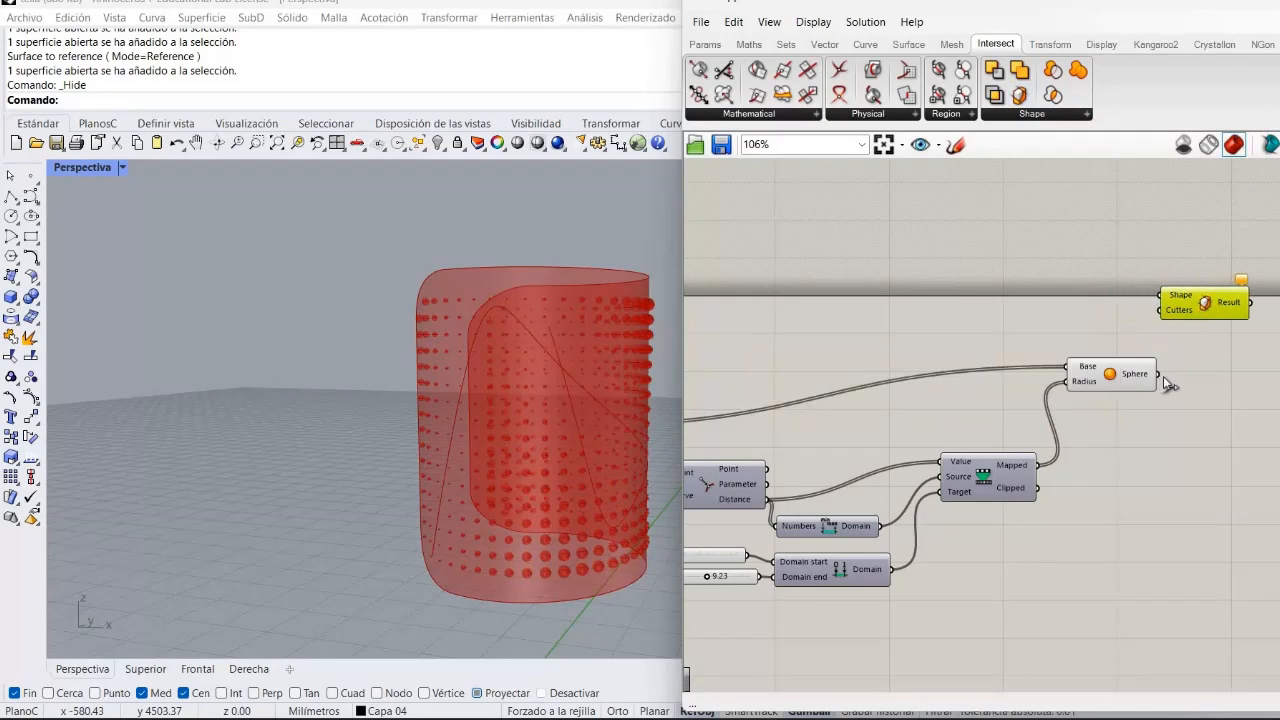
left_click_drag(1158, 374, 1172, 315)
Connect the referenced bottle Surface parameter to the Trim Solid component's Shape input.
left_click(1124, 520)
right_click_drag(222, 441, 629, 404)
right_click_drag(1206, 406, 1279, 412)
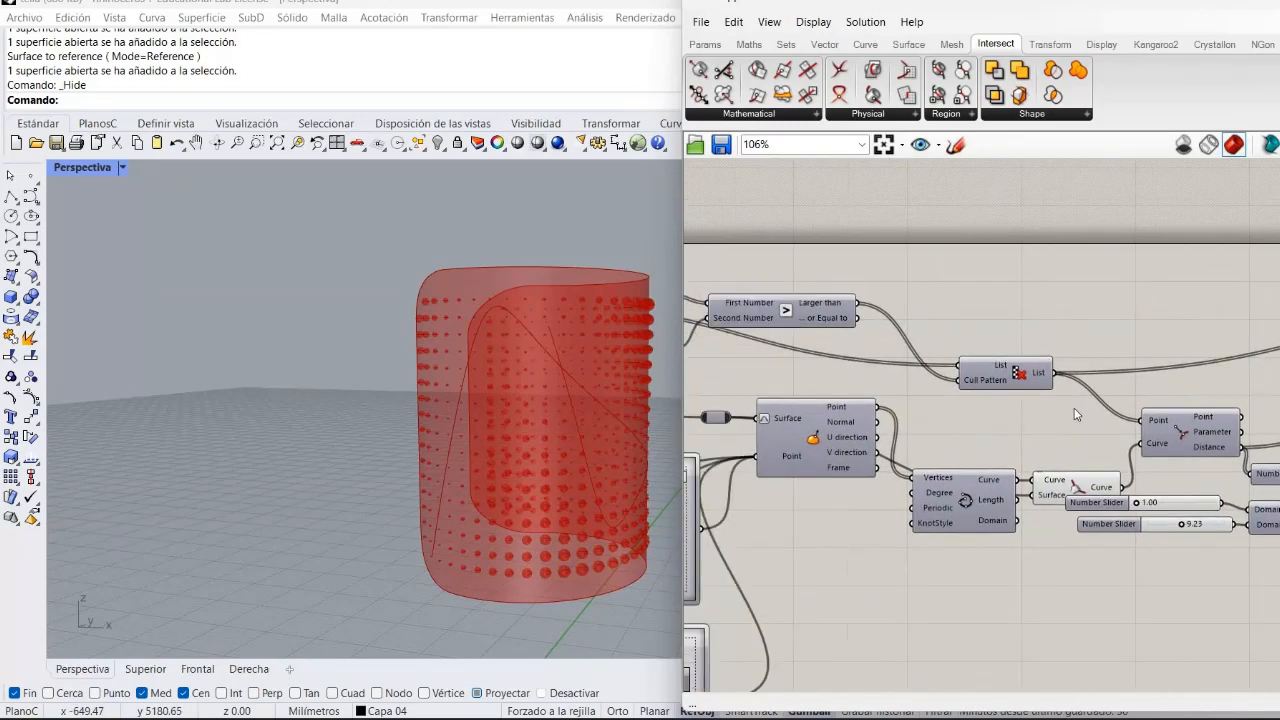
right_click_drag(900, 410, 1275, 428)
right_click_drag(733, 397, 845, 418)
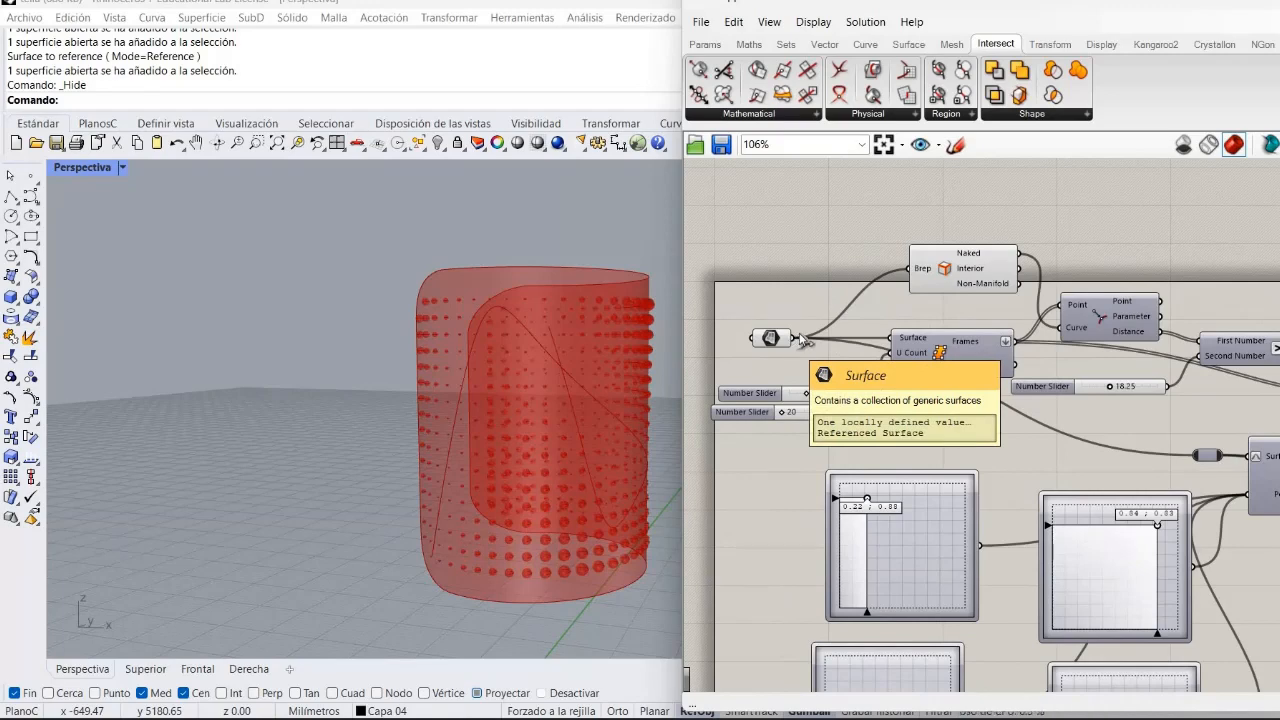
left_click_drag(790, 340, 1228, 280)
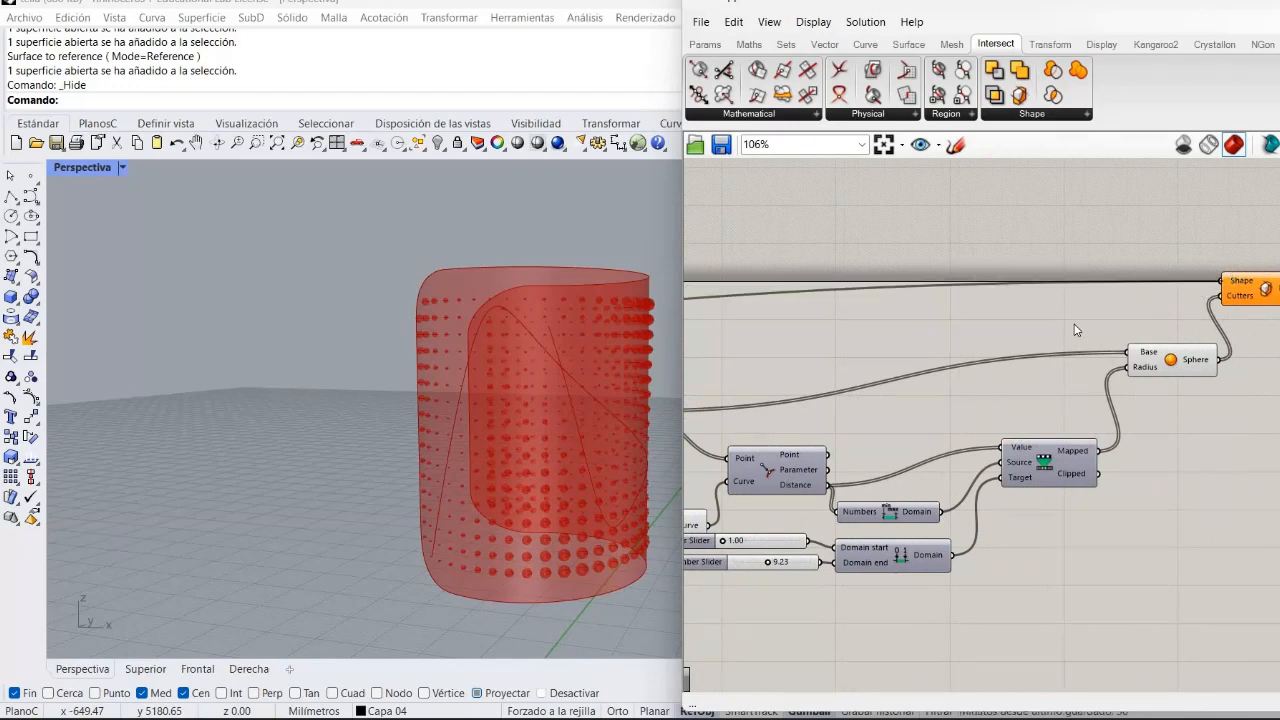
Turn off the preview of the referenced Surface parameter.
right_click_drag(1076, 330, 1279, 511)
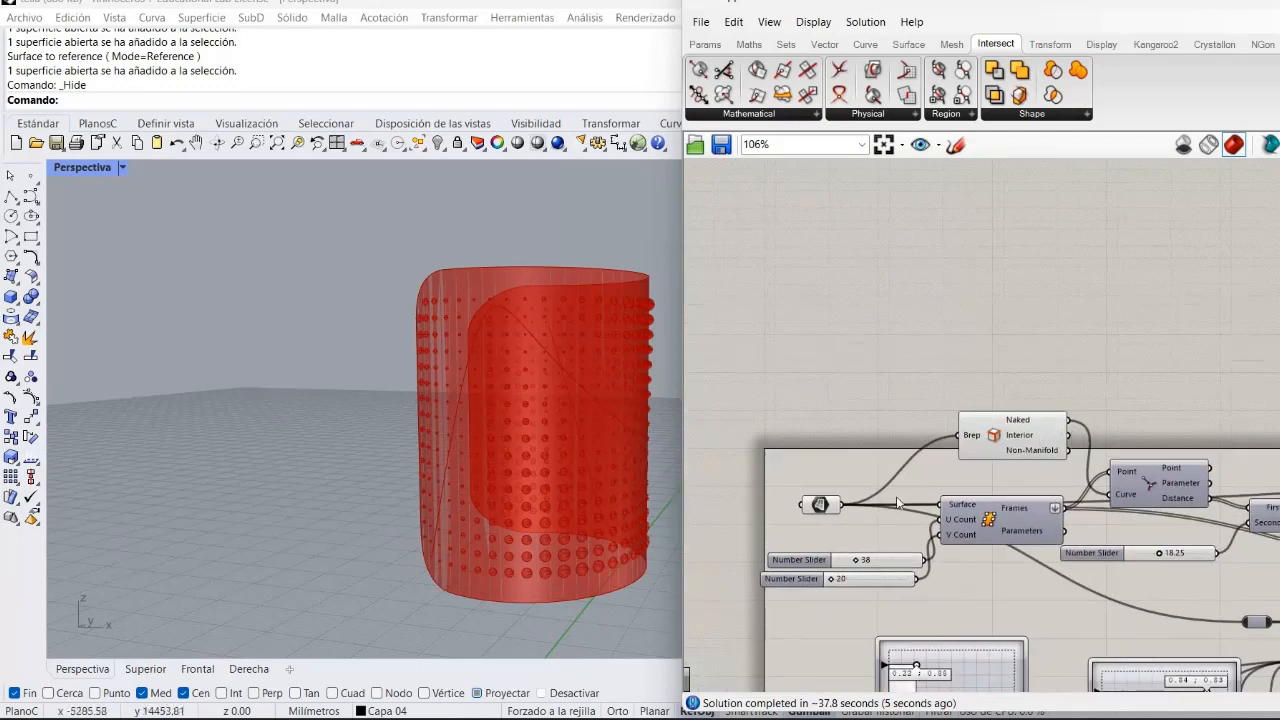
right_click(819, 505)
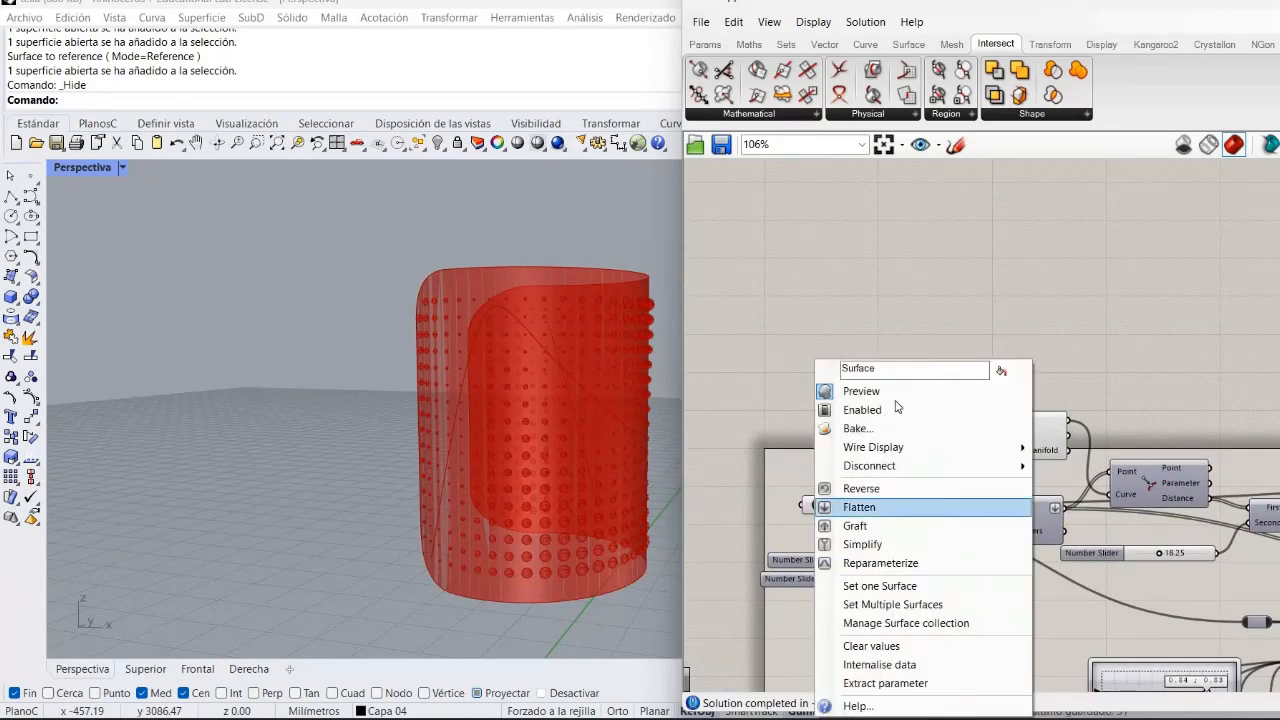
left_click(896, 396)
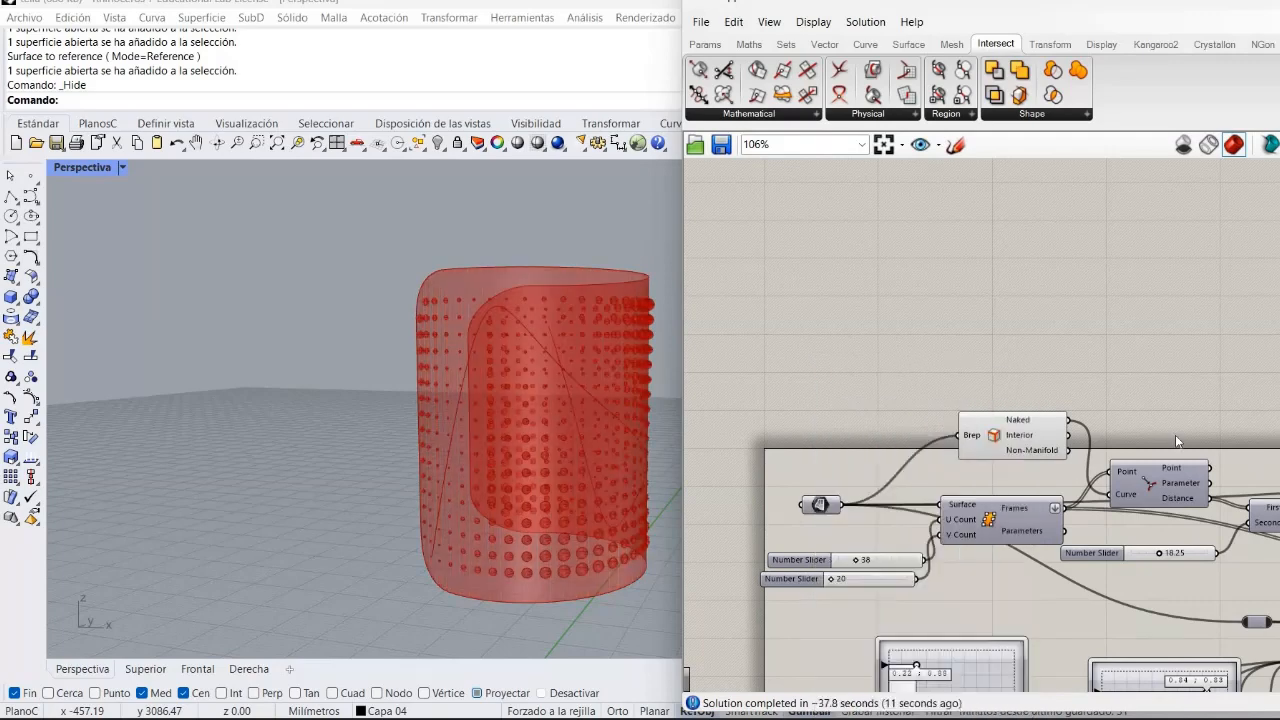
Bake the Sphere component's output onto the grip layer as a group.
right_click(1003, 443)
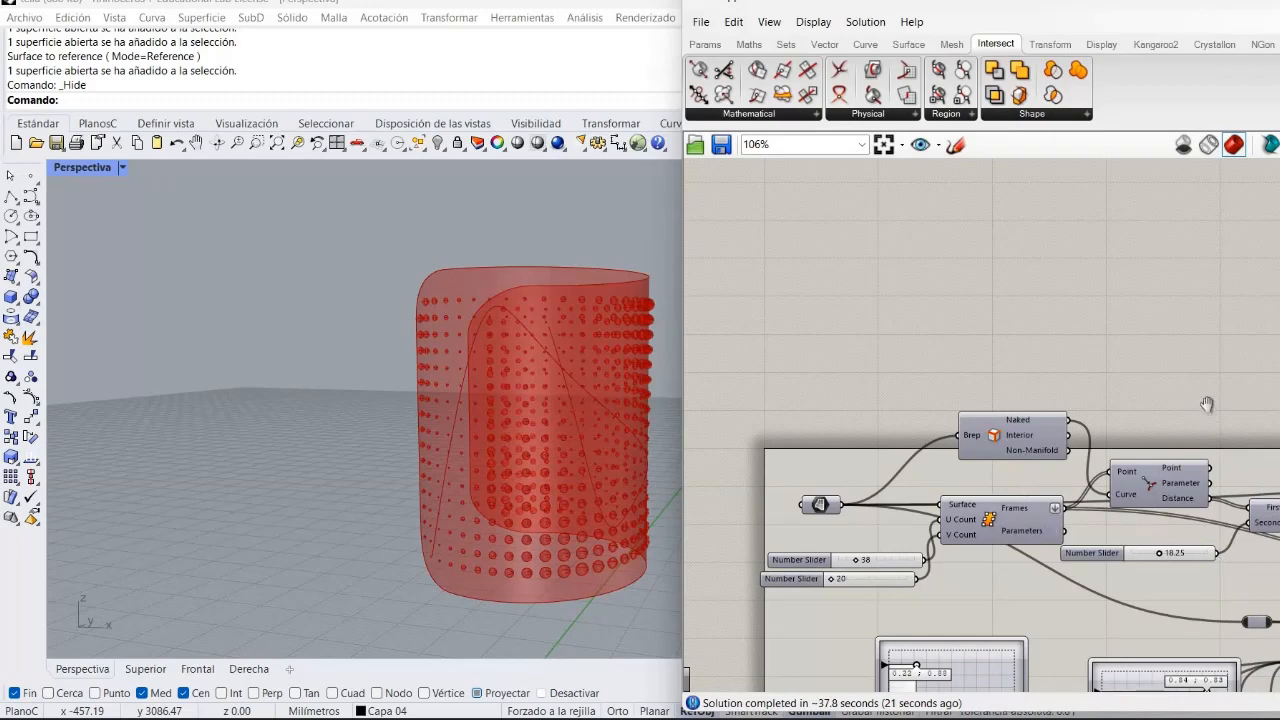
right_click_drag(1208, 406, 415, 247)
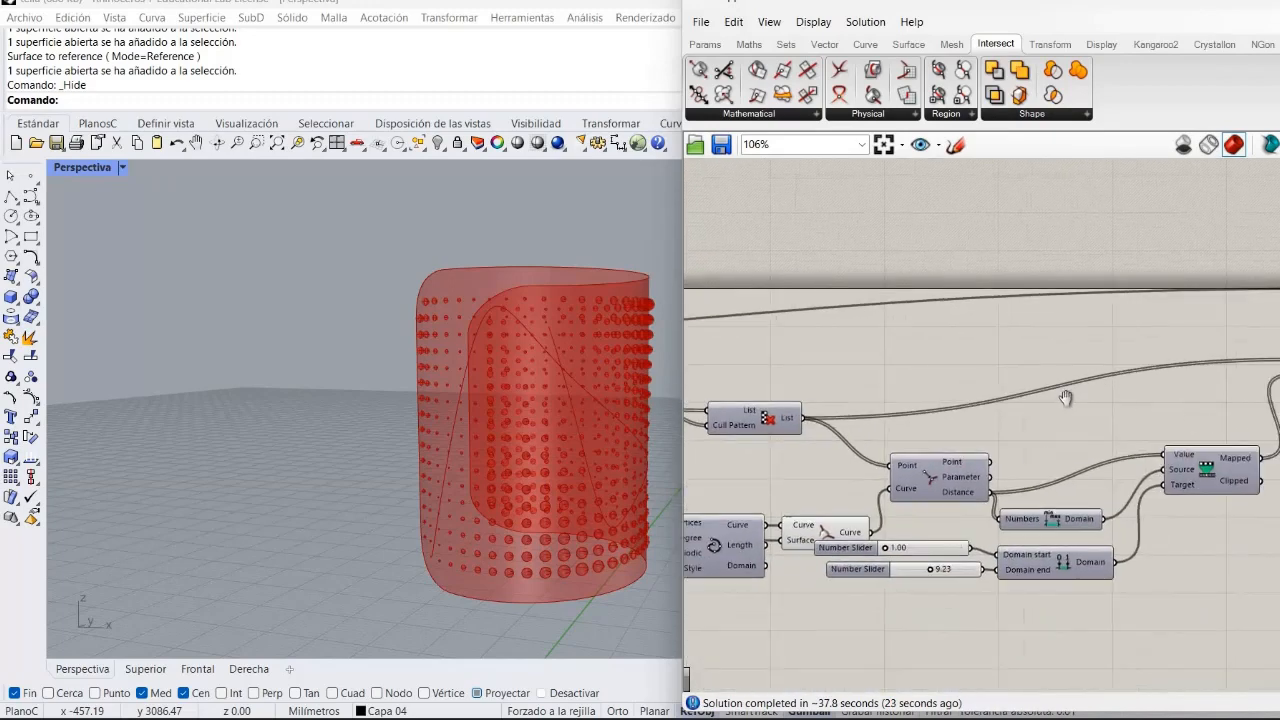
right_click_drag(1066, 400, 816, 387)
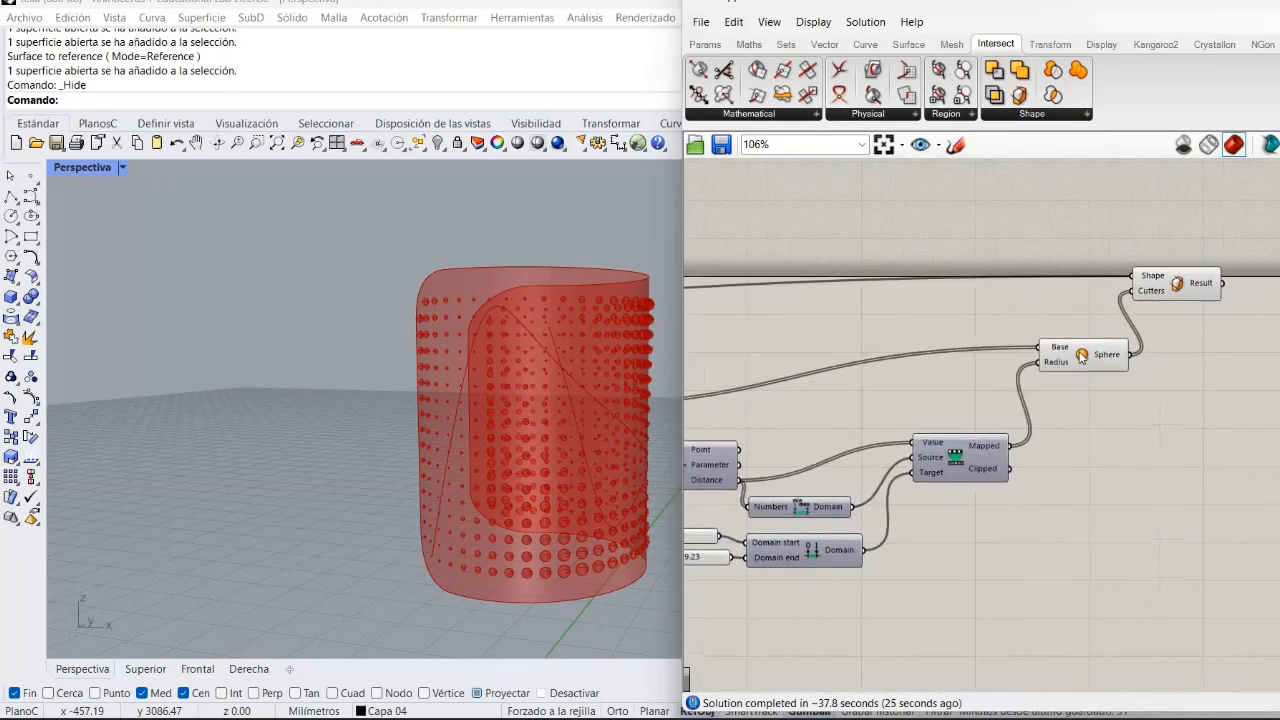
right_click(1082, 358)
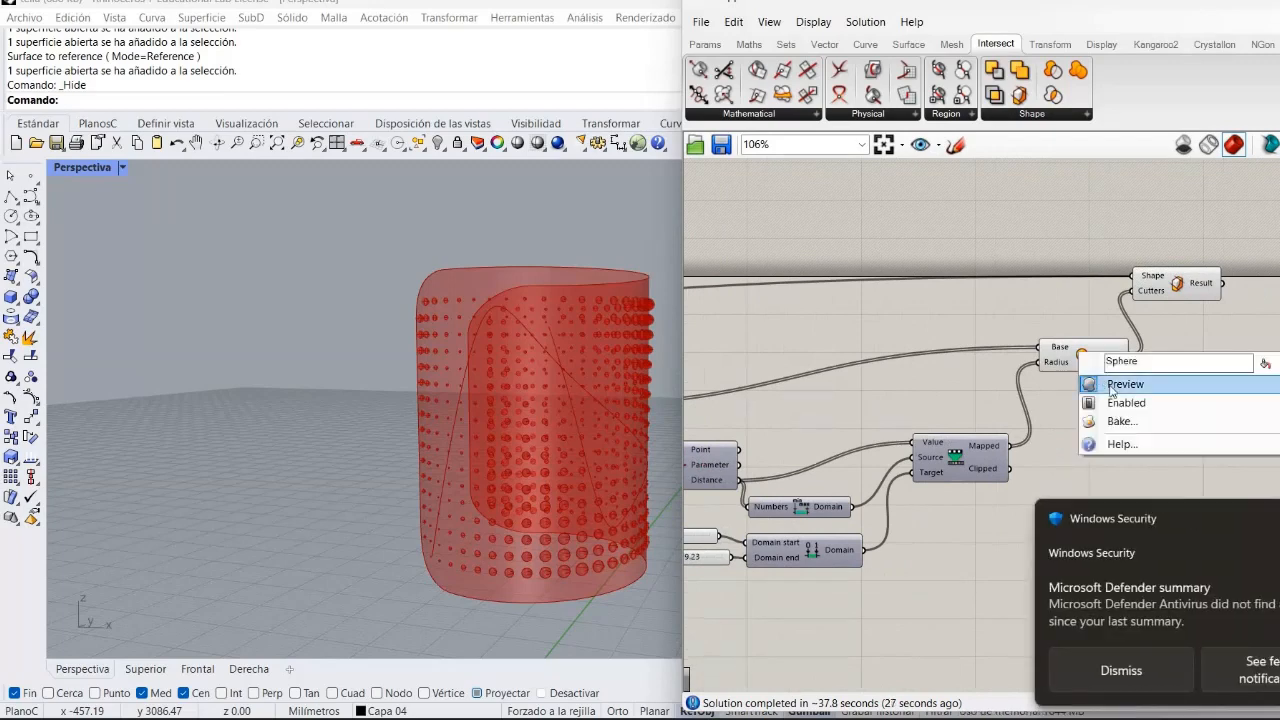
left_click(1199, 420)
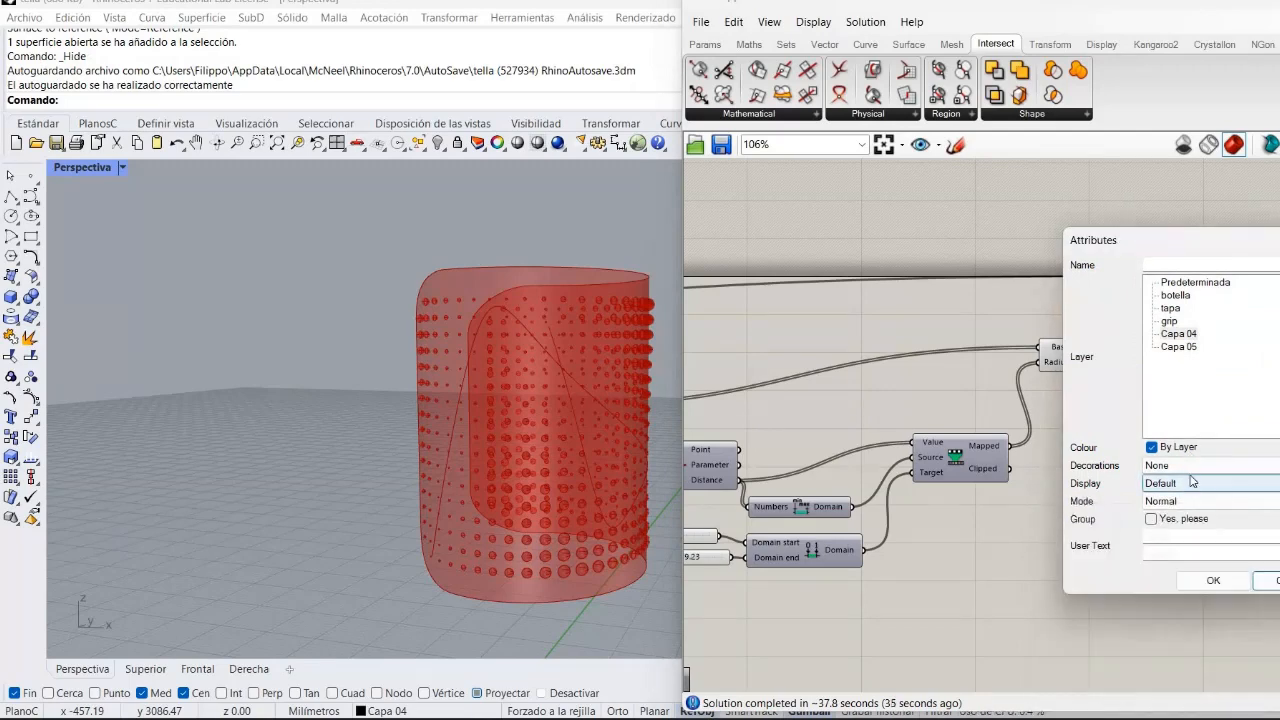
left_click(1180, 337)
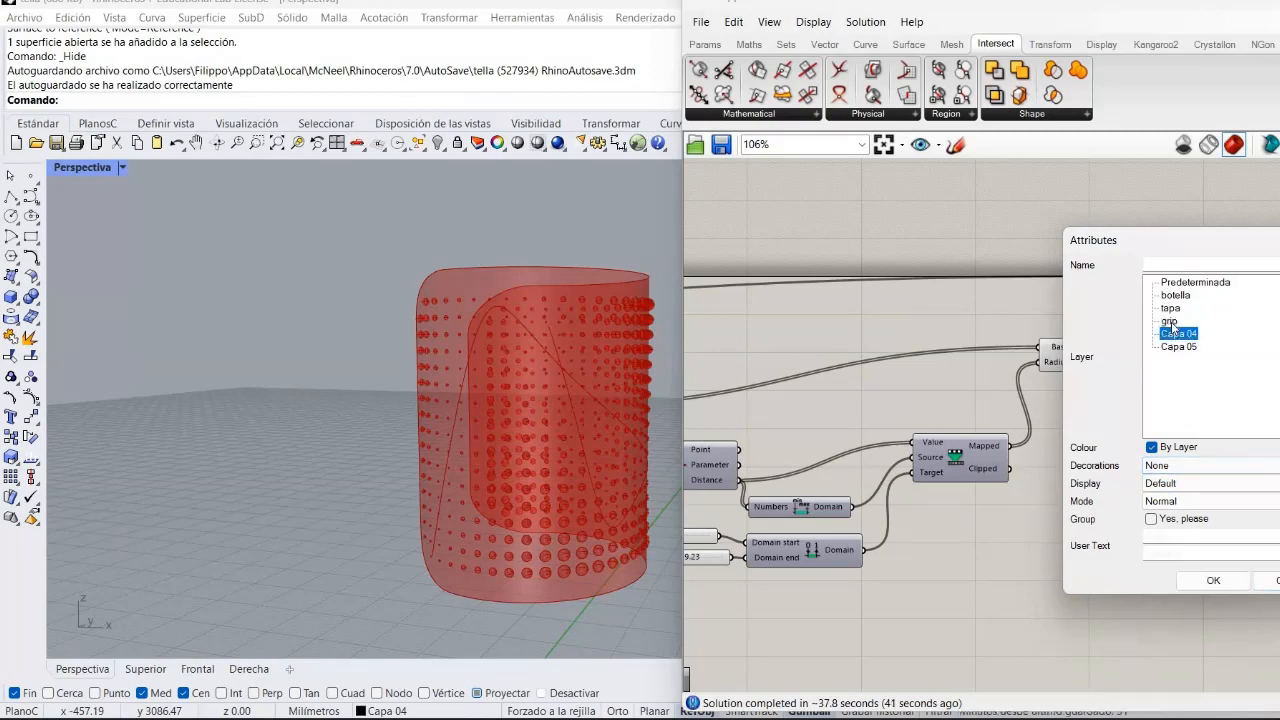
left_click(1170, 321)
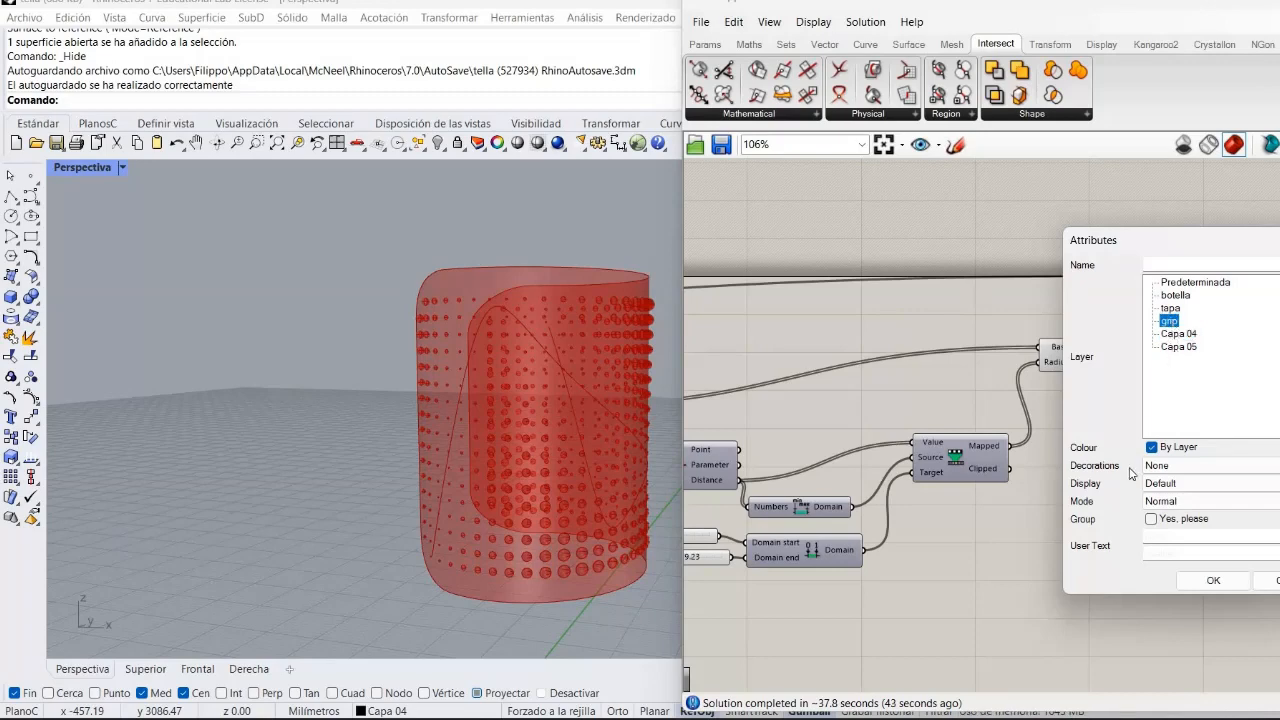
left_click(1150, 518)
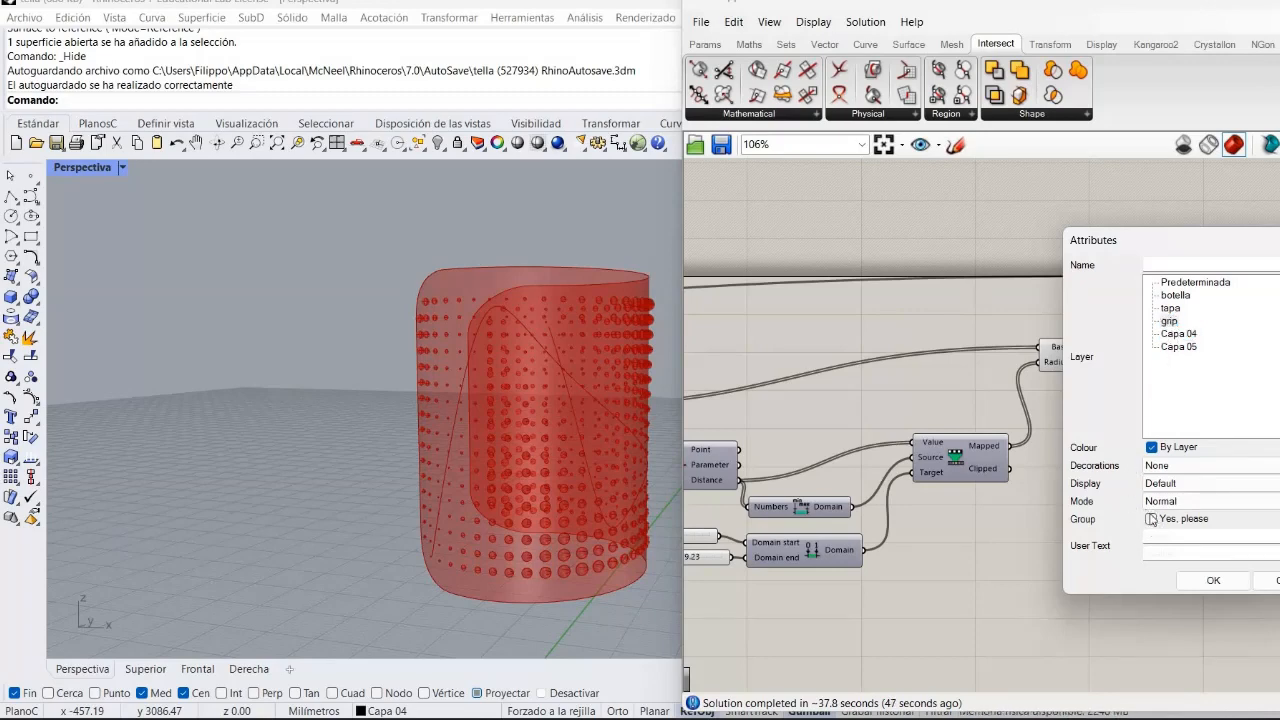
left_click(1150, 518)
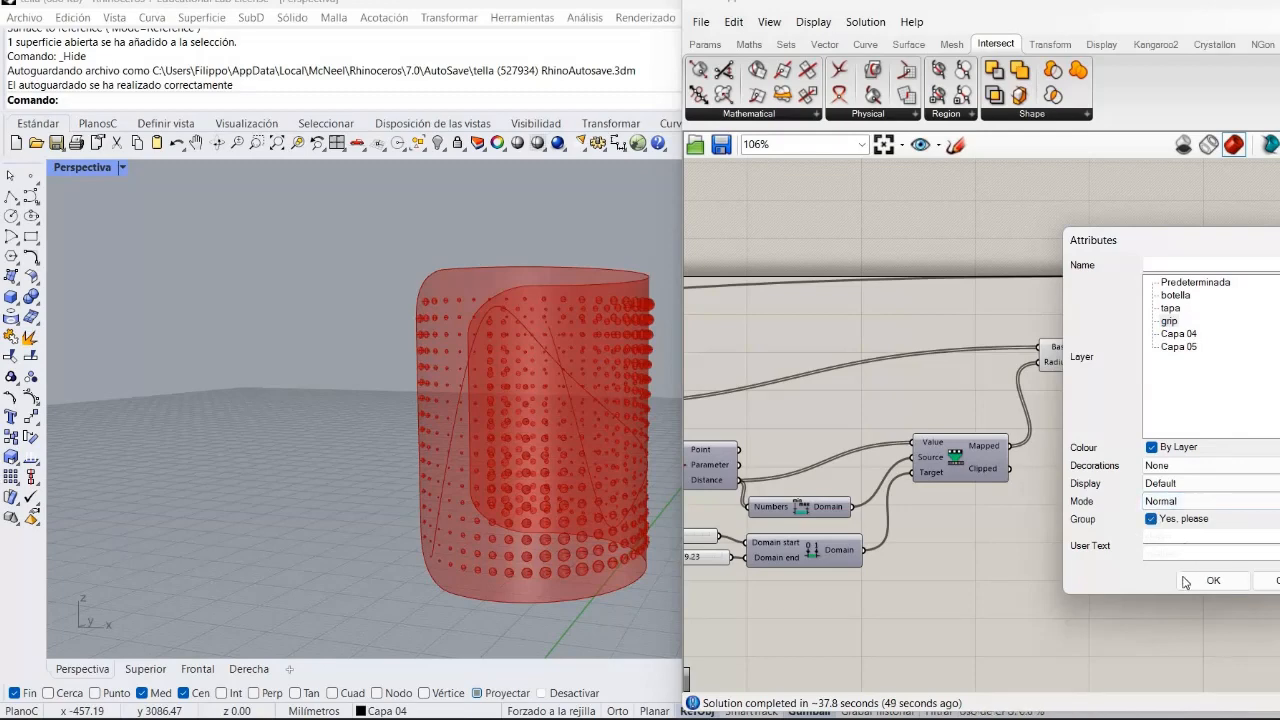
left_click(1200, 580)
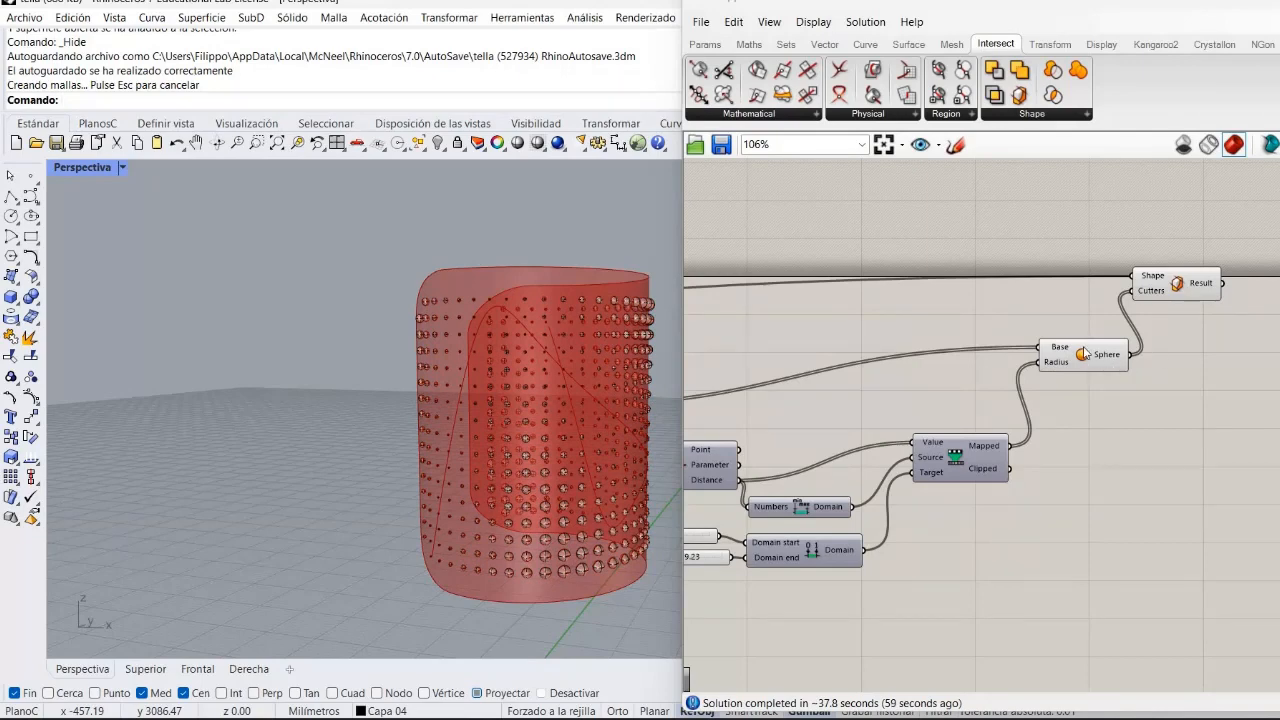
Turn off the preview of the Sphere component.
right_click_drag(1081, 352, 1079, 352)
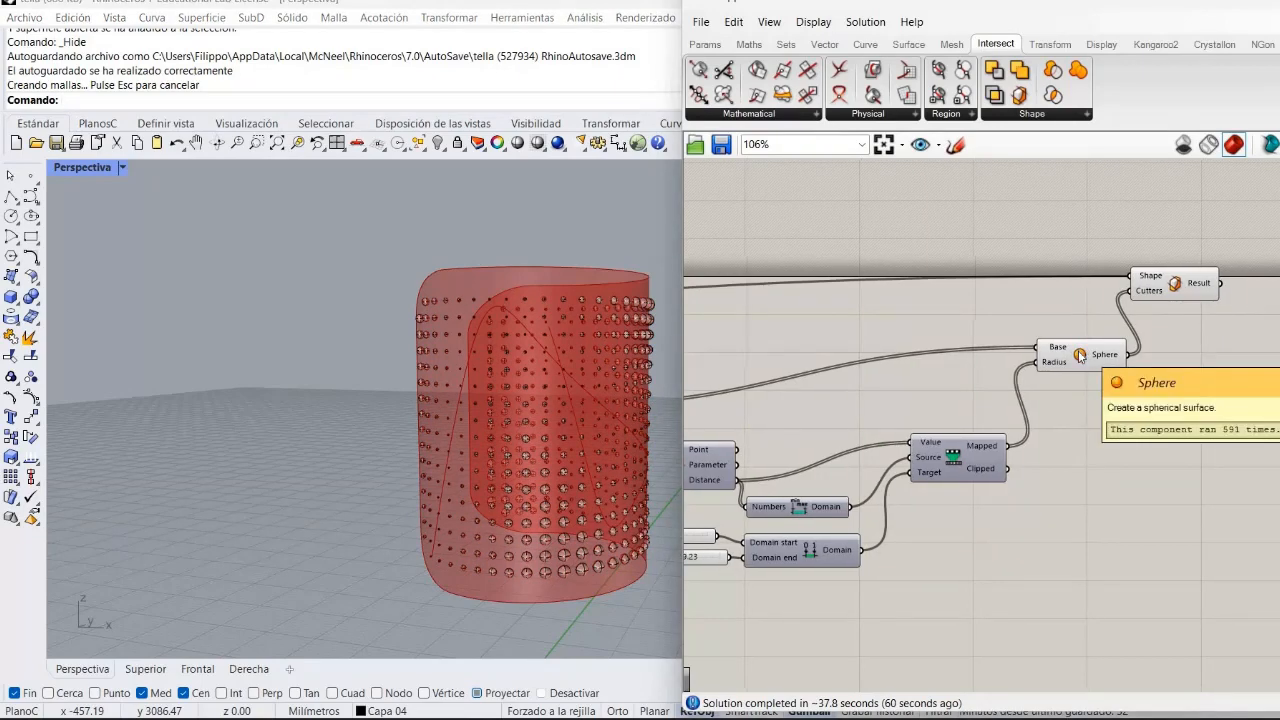
right_click(1080, 355)
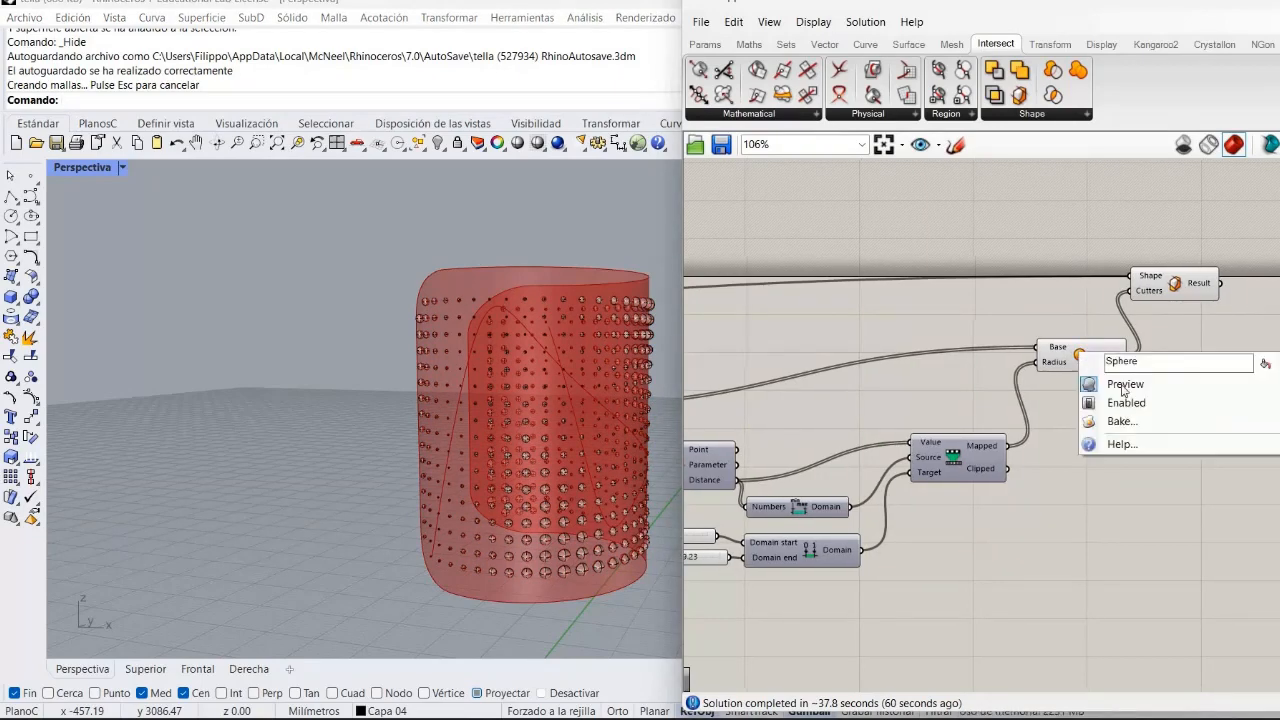
left_click(1122, 385)
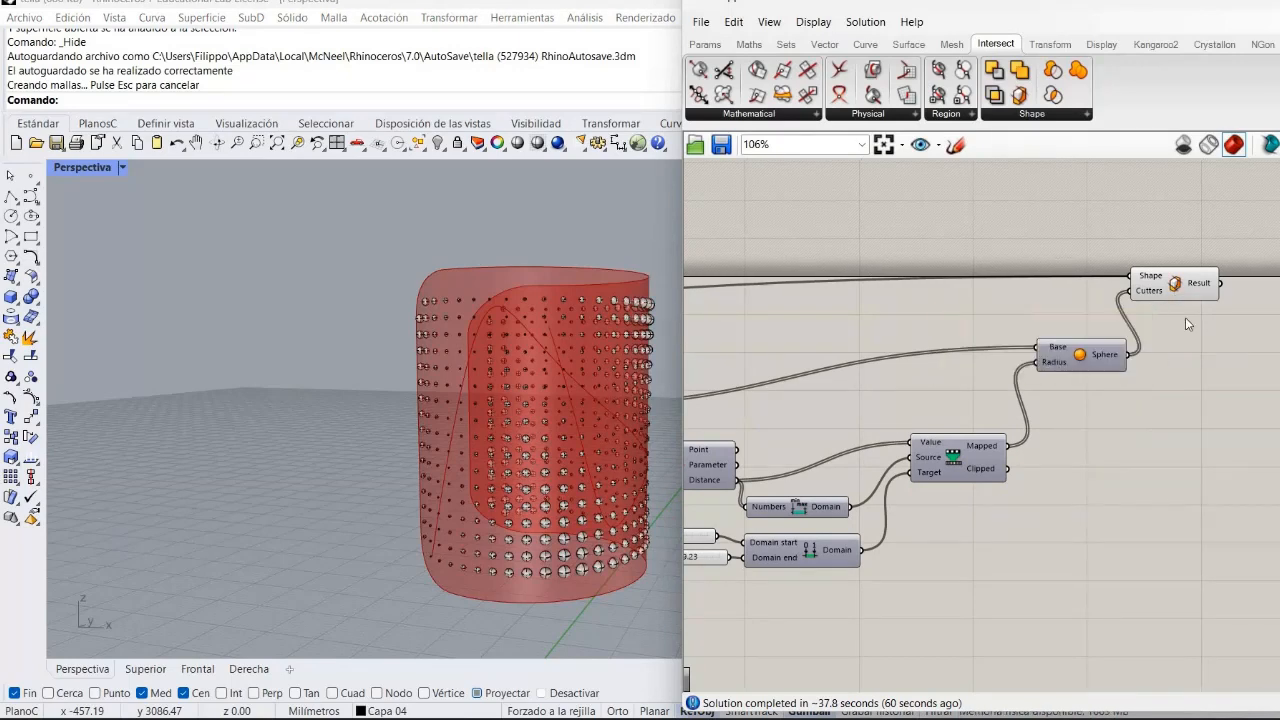
Bake the Trim Solid result onto the botella layer.
right_click(1158, 286)
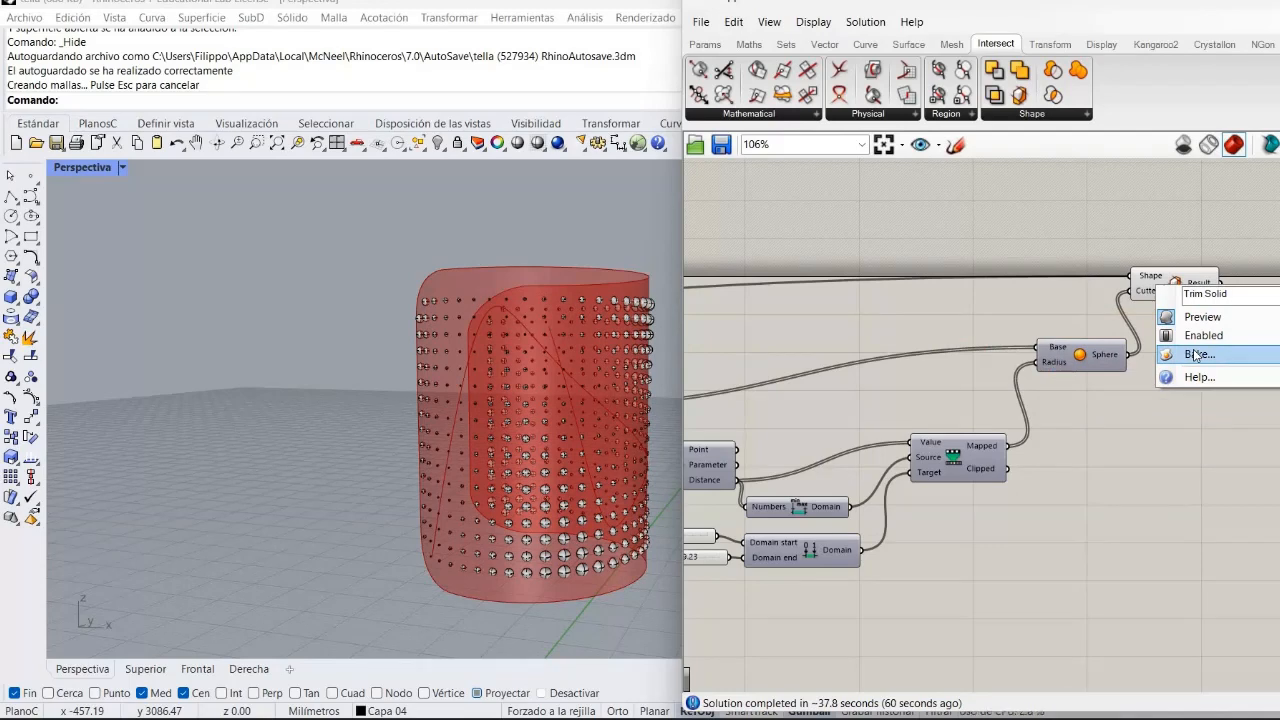
left_click(1196, 355)
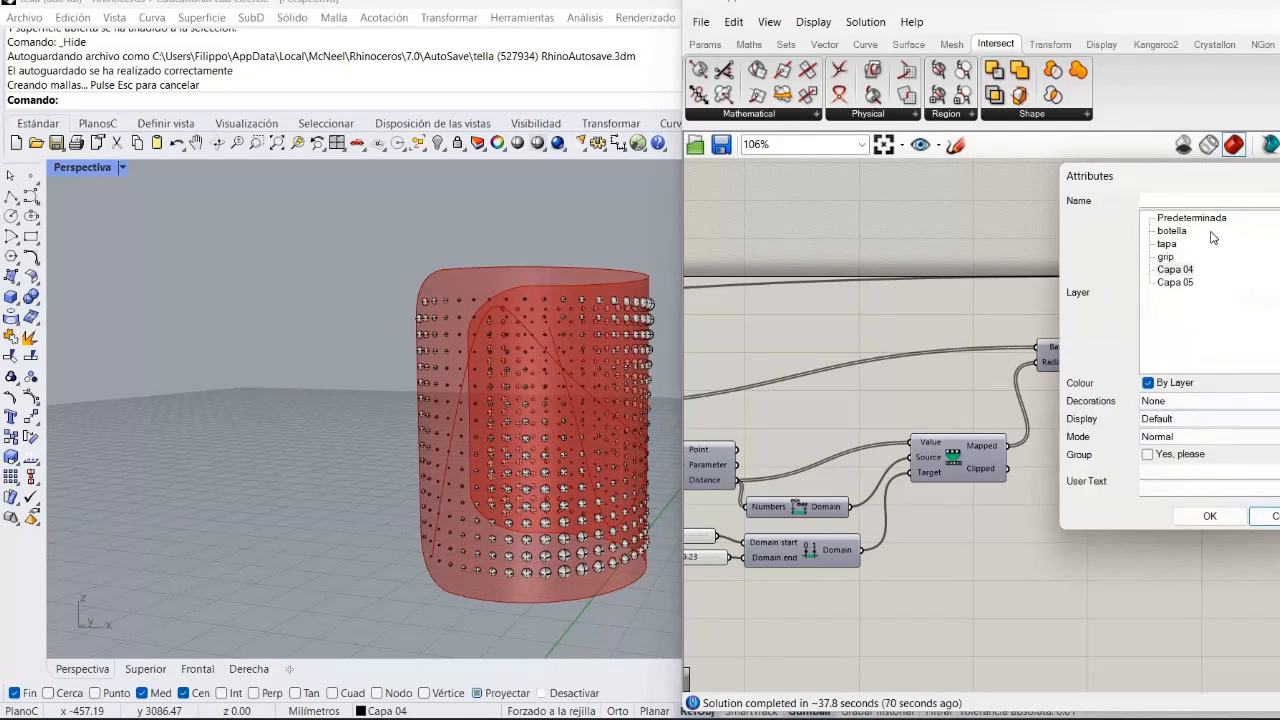
left_click(1196, 229)
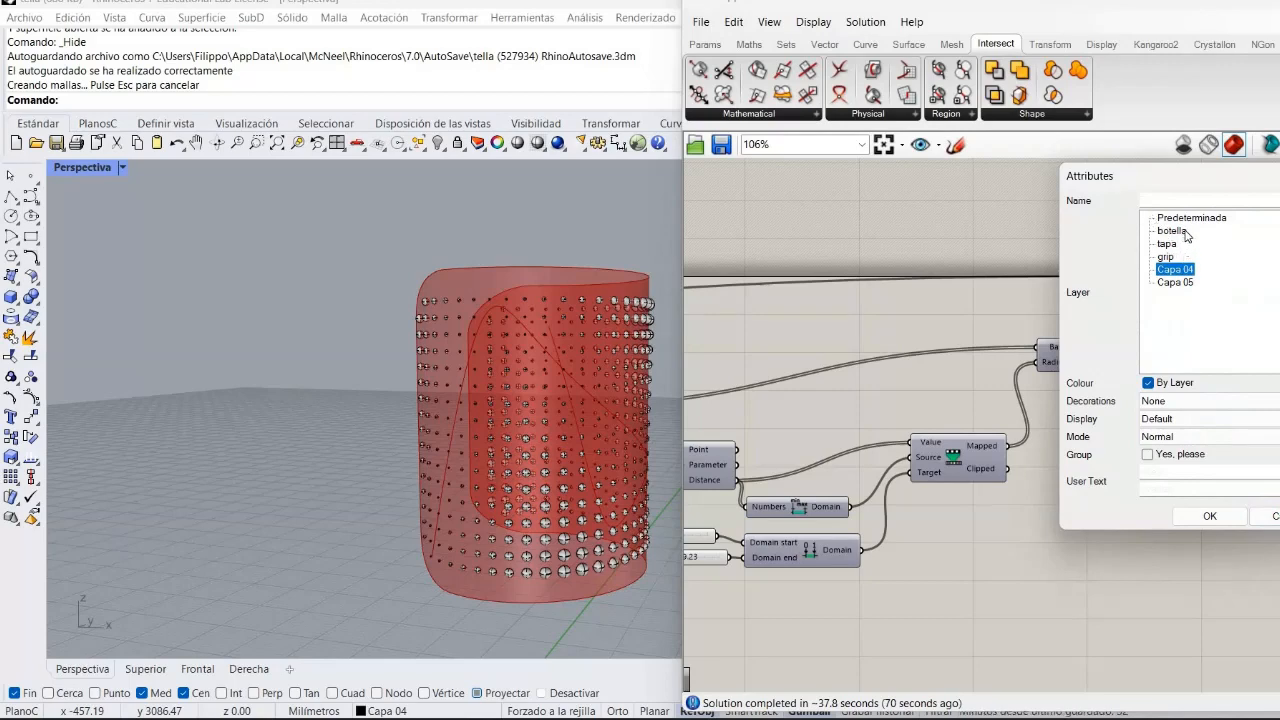
left_click(1176, 231)
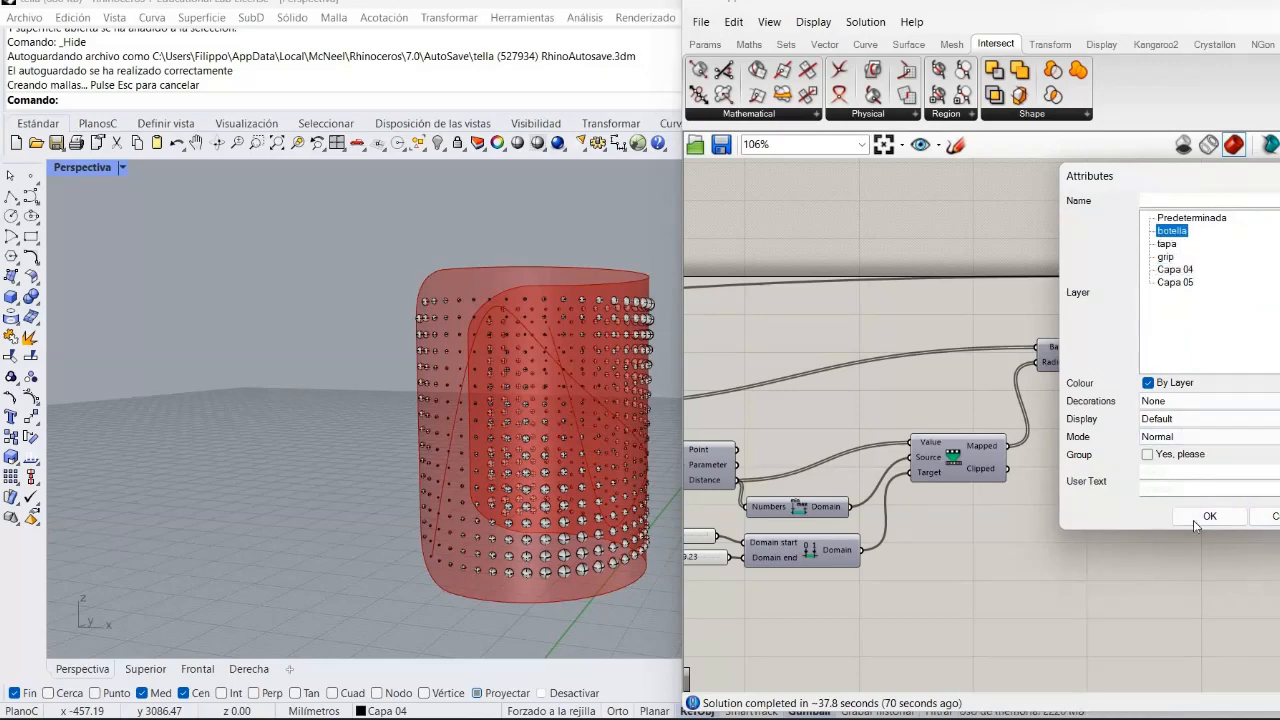
left_click(1202, 517)
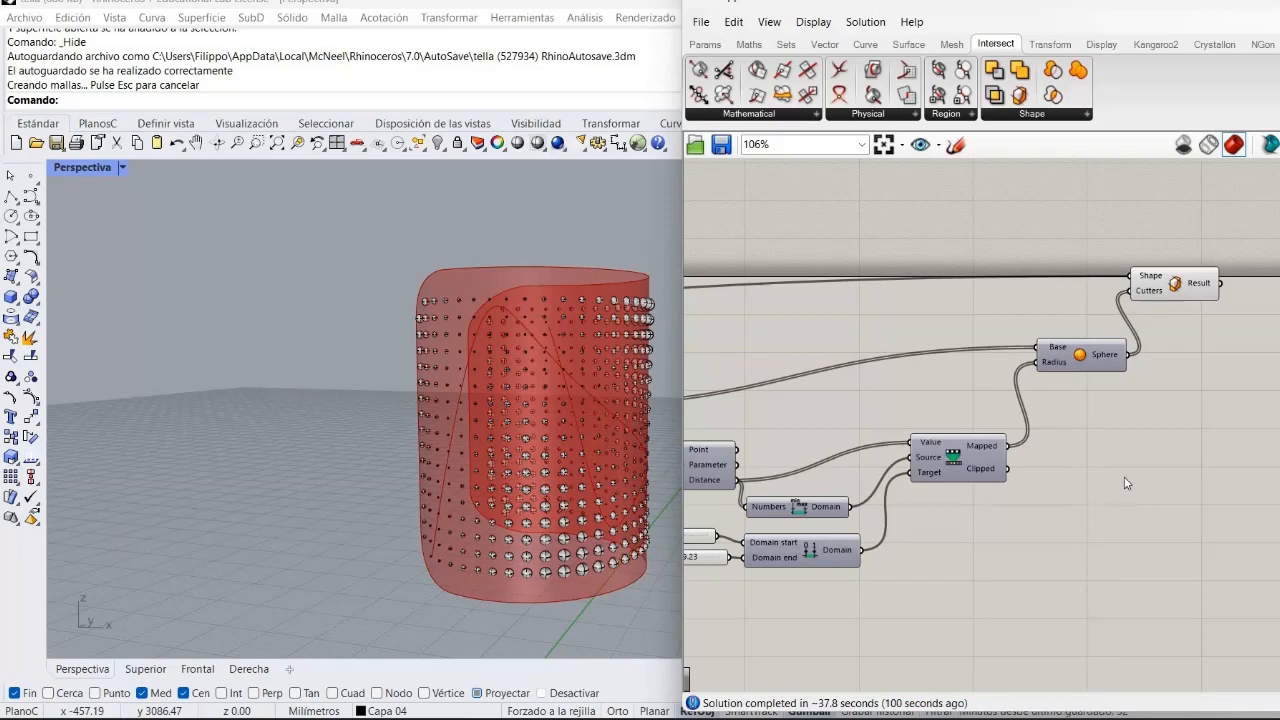
Minimize the Grasshopper window and turn on the botella and tapa layers to view the trimmed bottle.
right_click_drag(1124, 478, 955, 415)
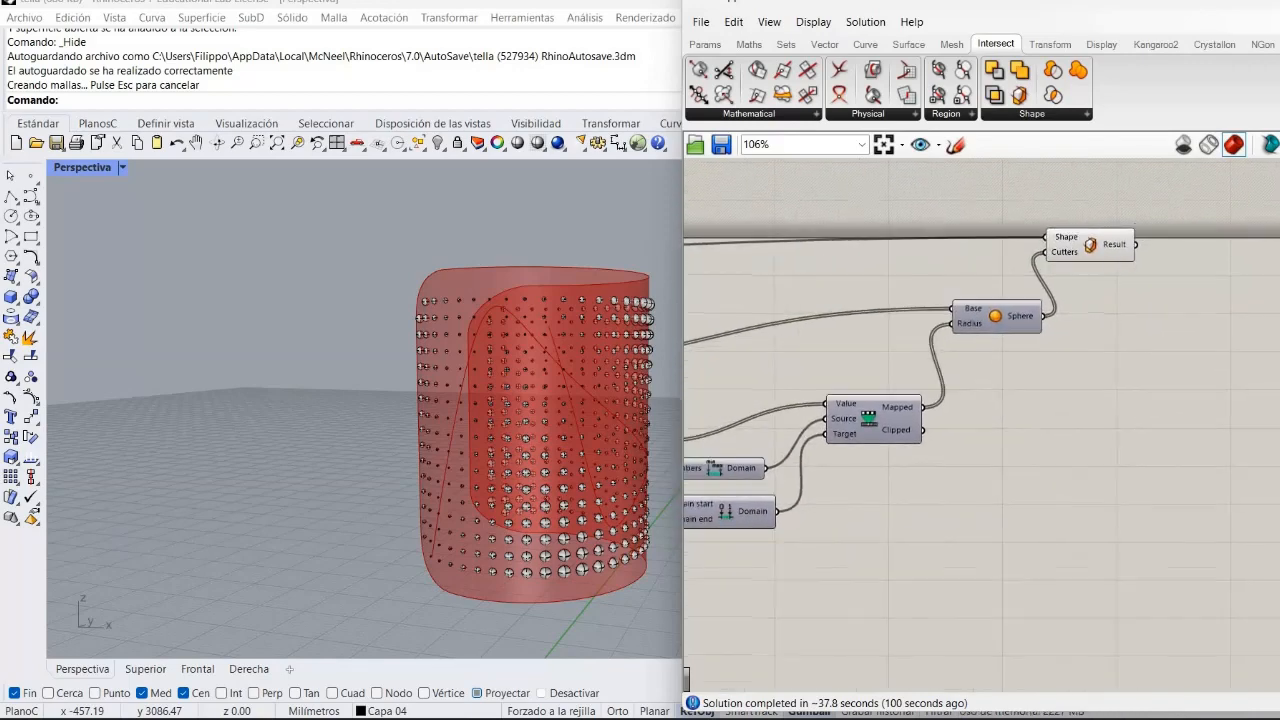
left_click(1215, 2)
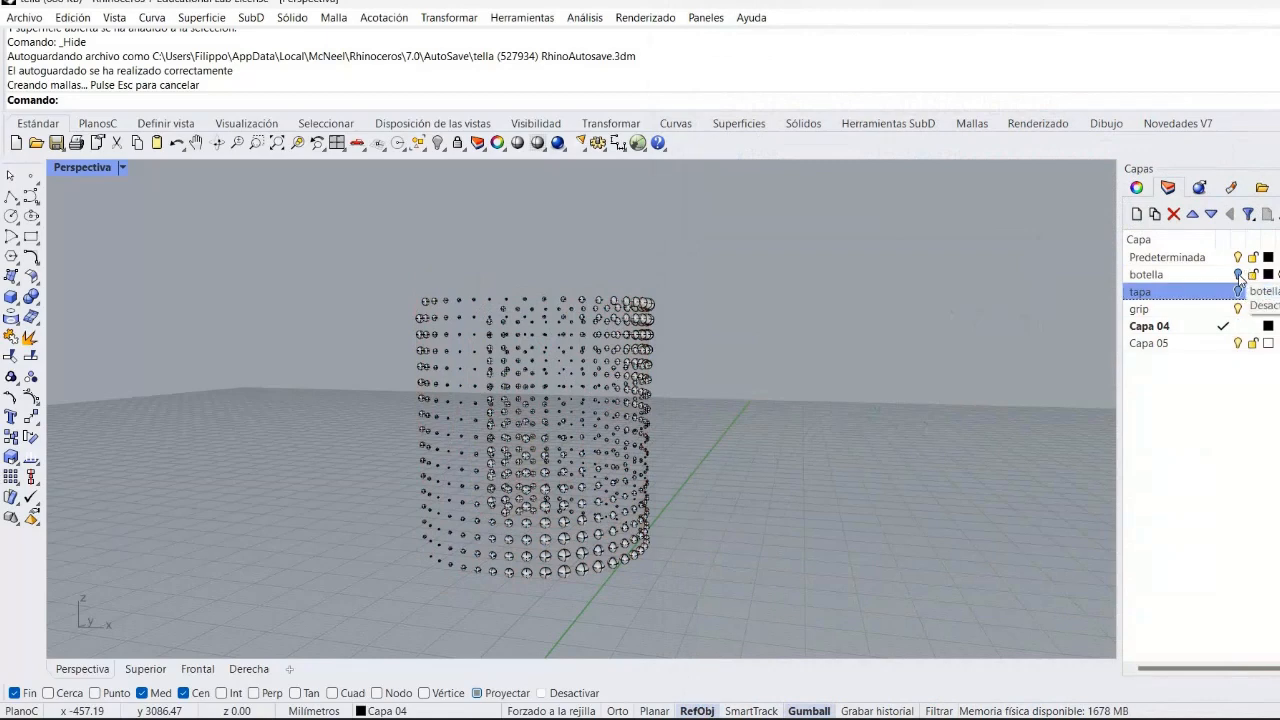
left_click(1238, 275)
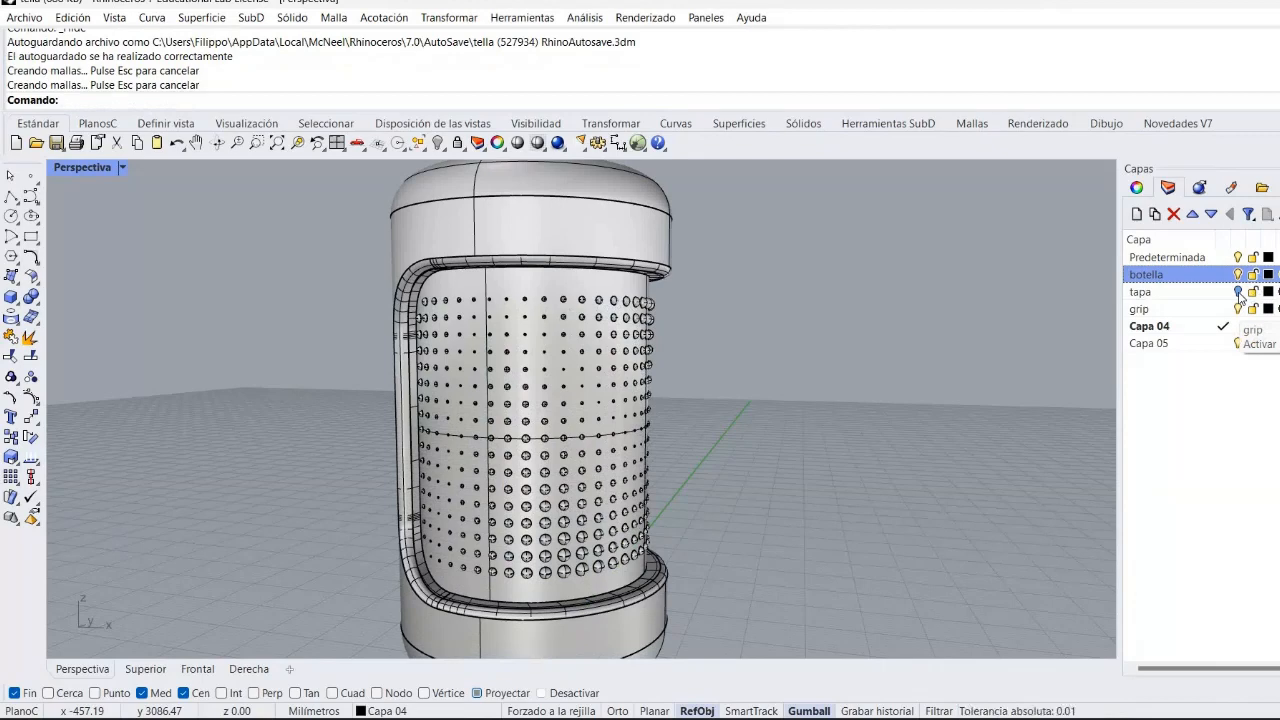
left_click(1238, 291)
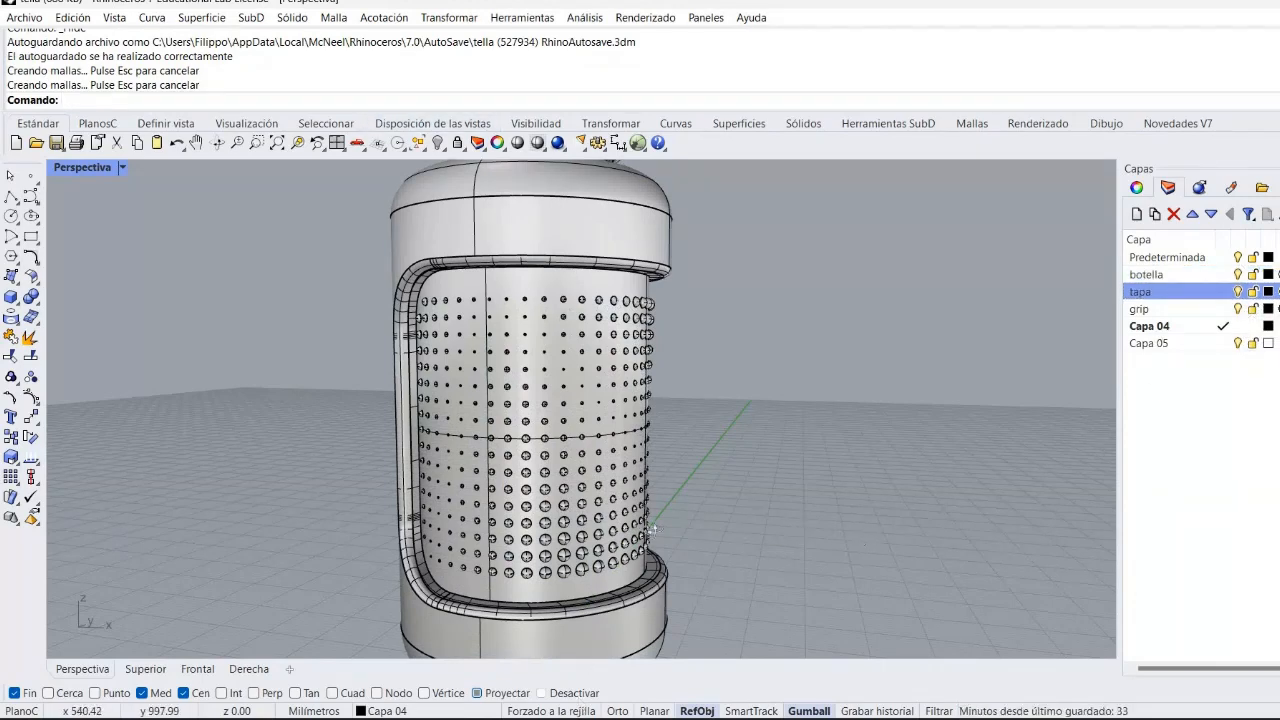
right_click_drag(652, 528, 837, 527)
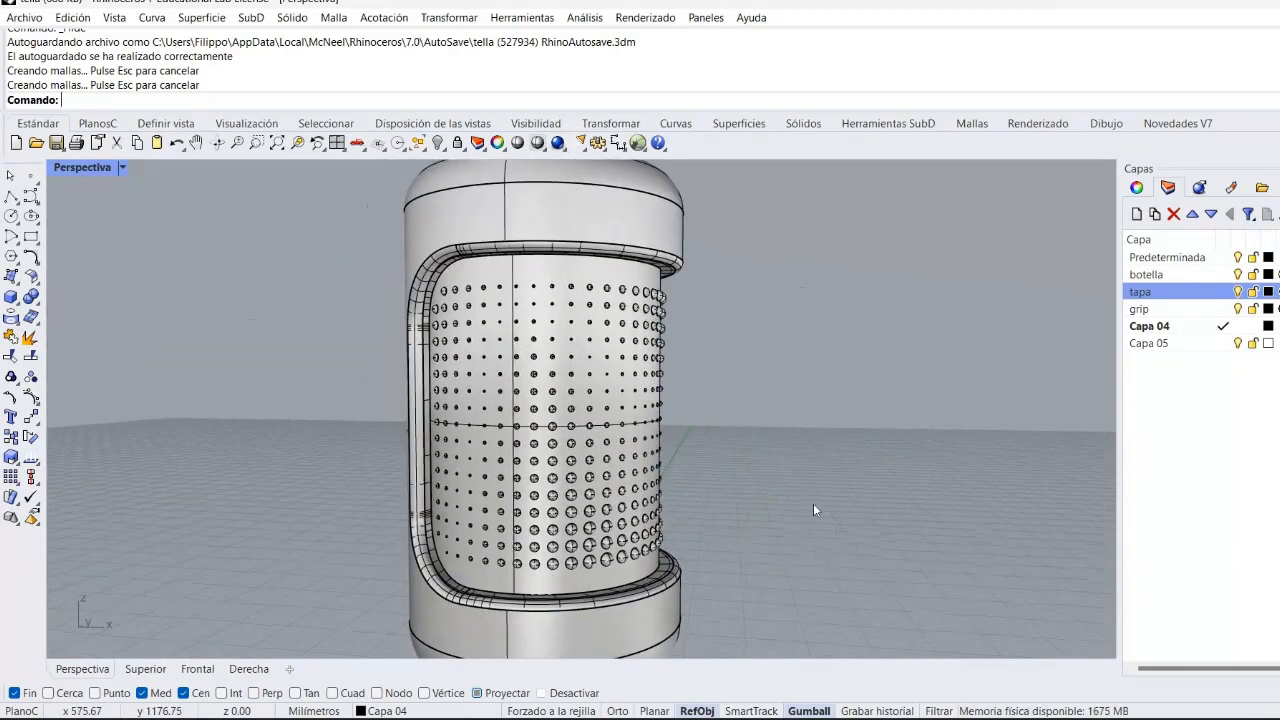
Inspect the trimmed bottle's perforated grip from several angles and zoom levels in the Perspective viewport.
scroll(500, 271, "up", 5)
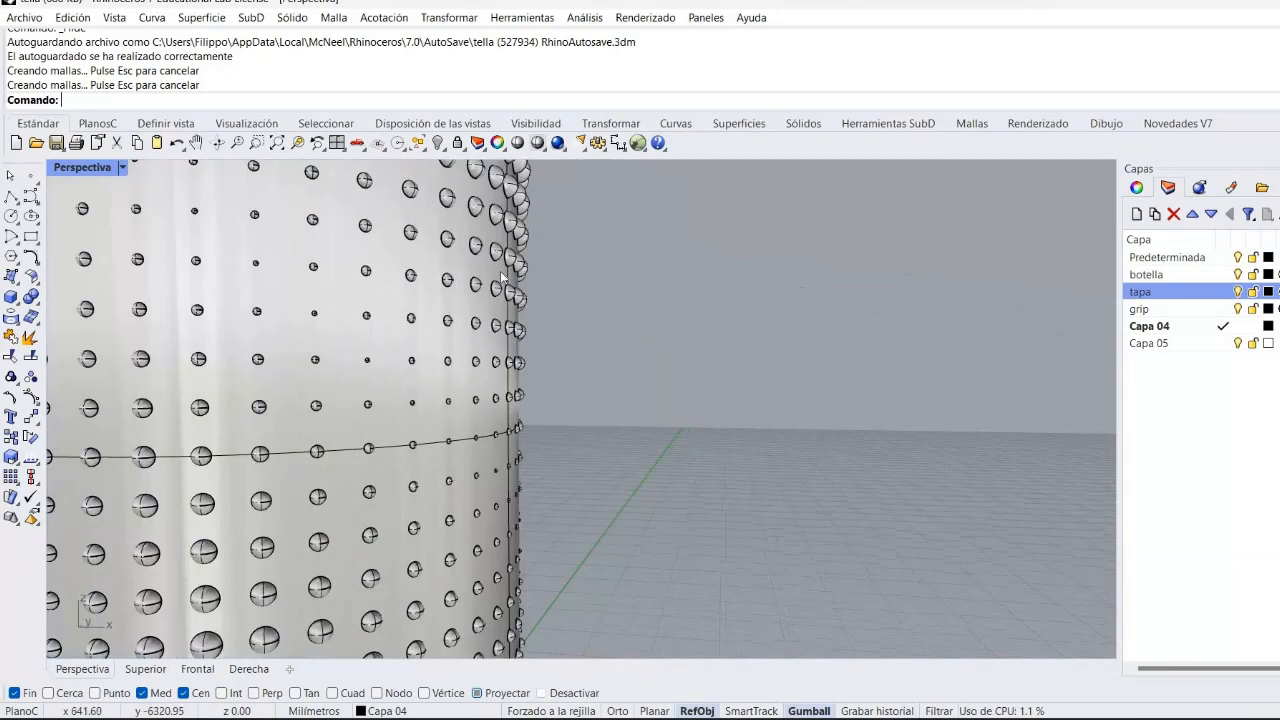
scroll(500, 271, "down", 3)
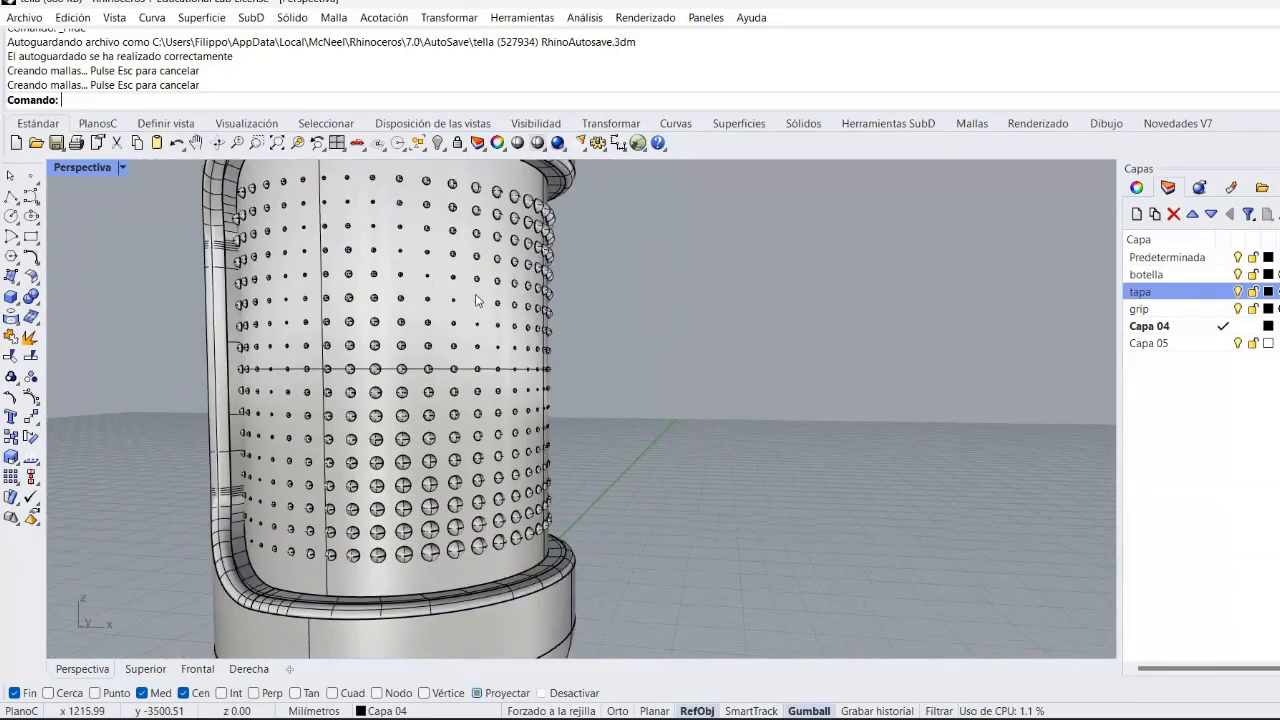
scroll(477, 300, "down", 5)
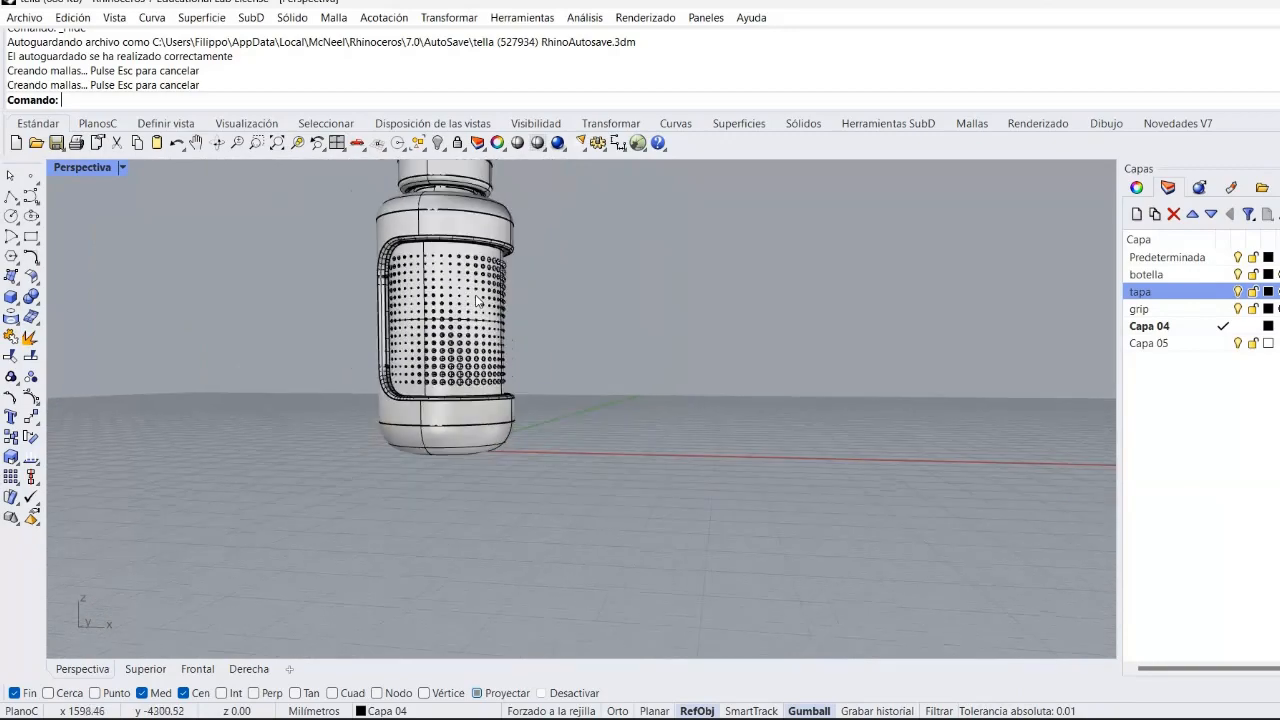
right_click_drag(393, 398, 350, 493)
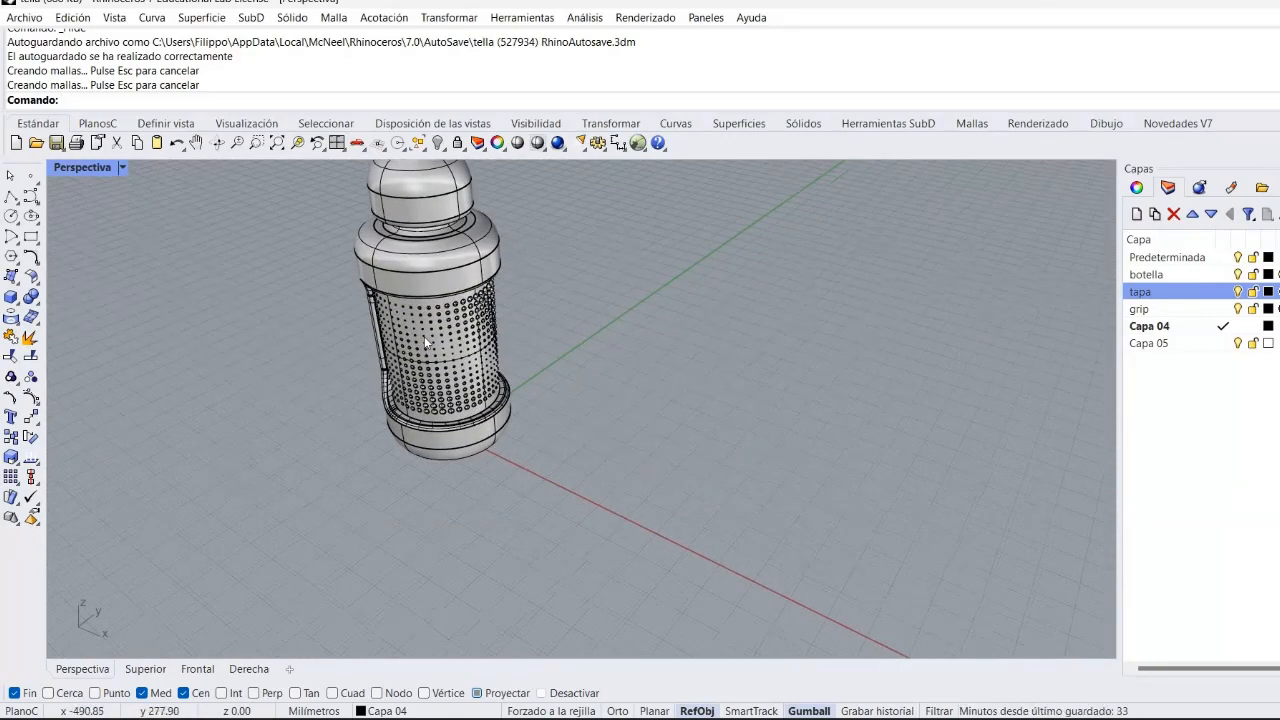
scroll(424, 342, "up", 6)
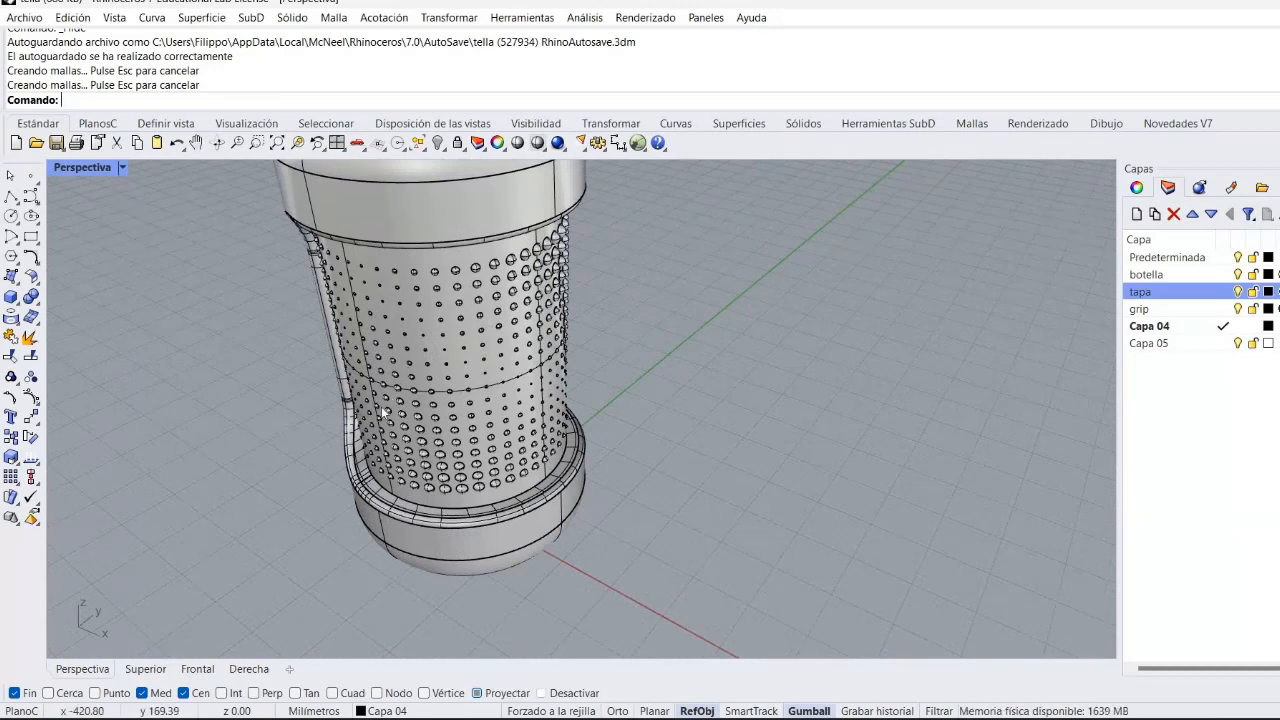
right_click_drag(359, 419, 312, 550, "shift")
scroll(322, 527, "down", 5)
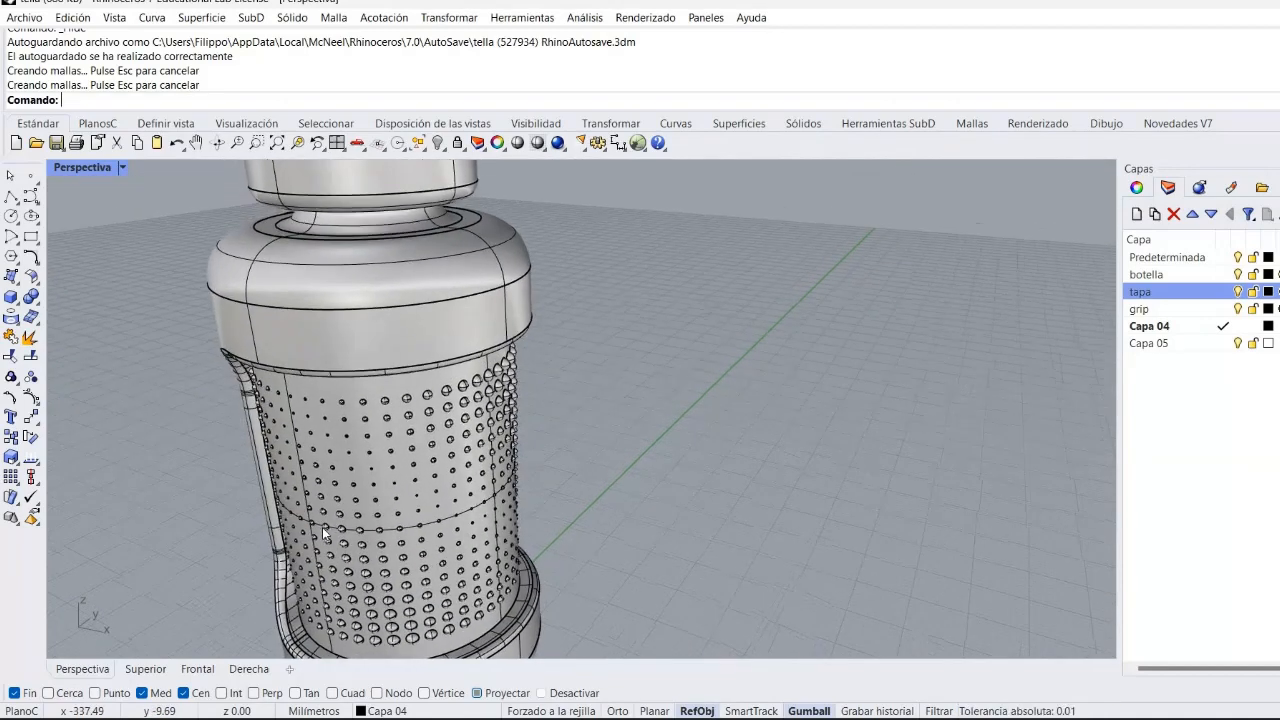
scroll(322, 527, "up", 4)
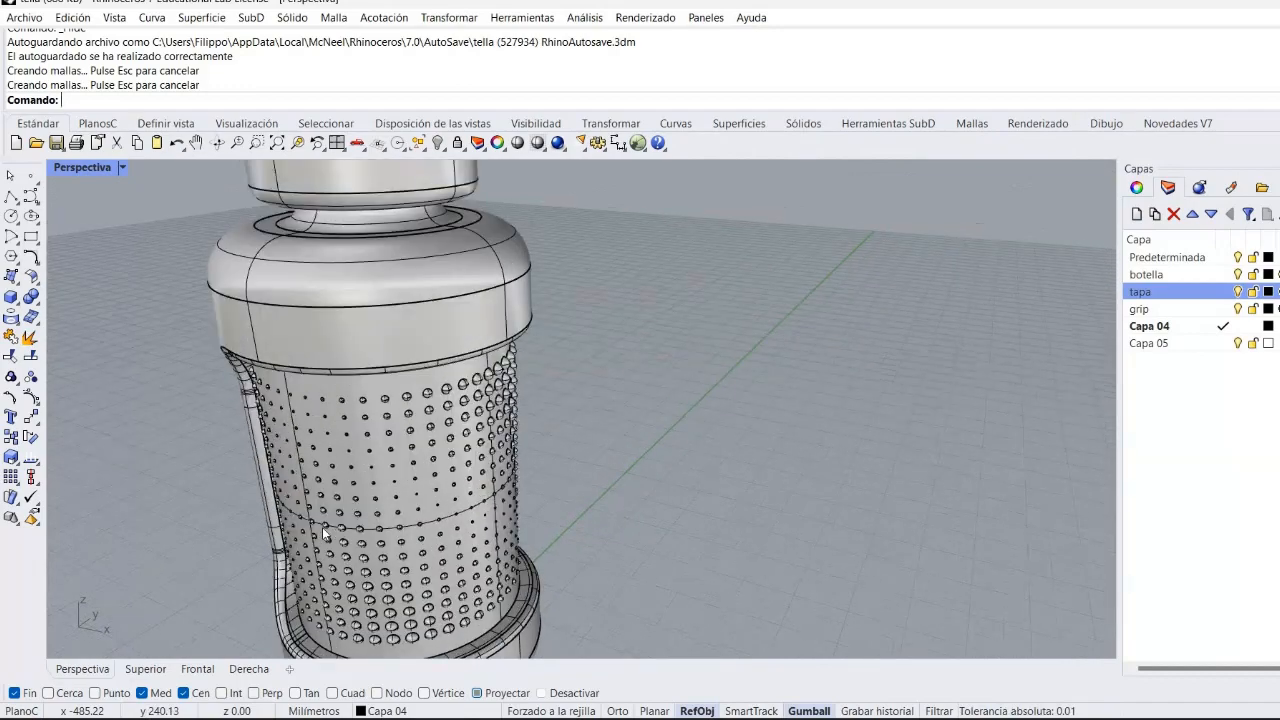